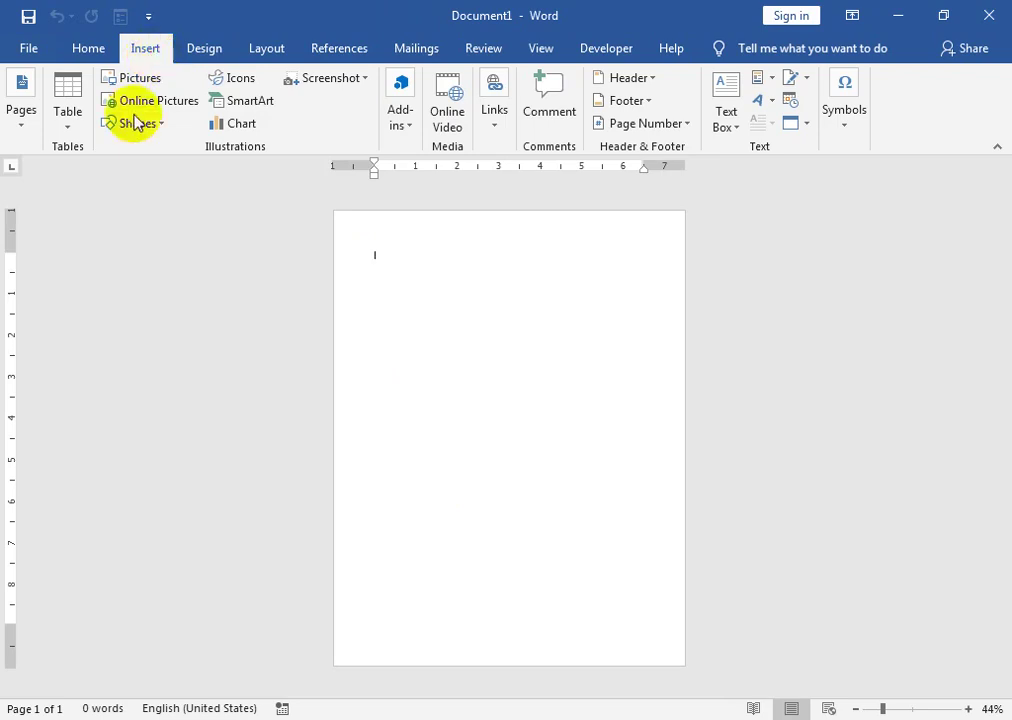
- Draw a Flowchart: Document wave shape across the top of the page as a header band
click(142, 124)
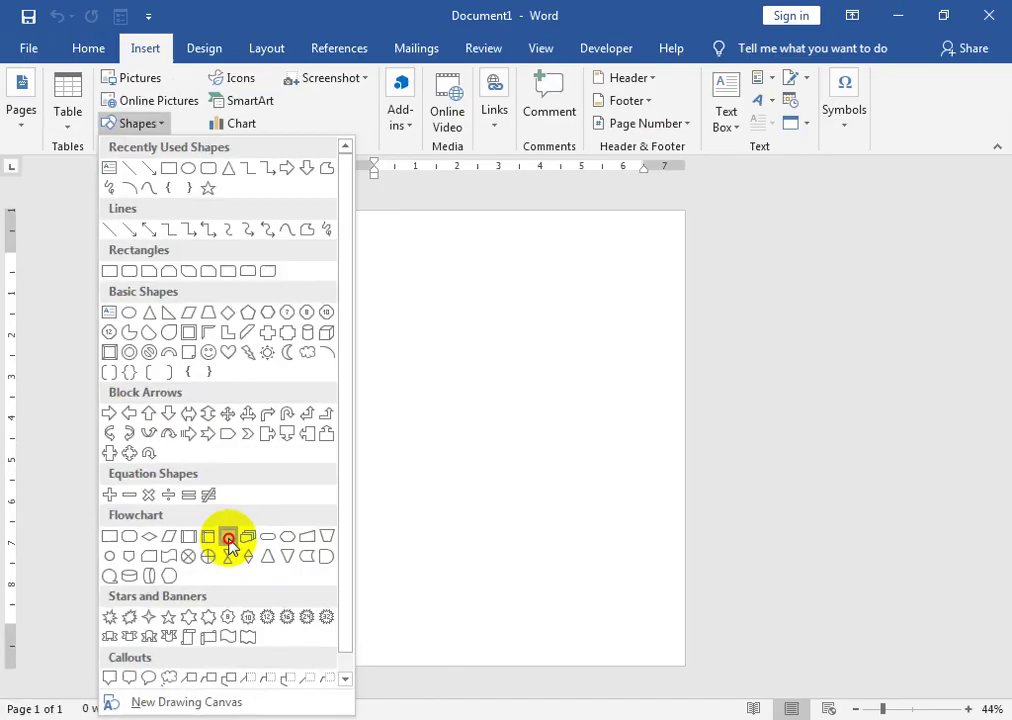
click(458, 362)
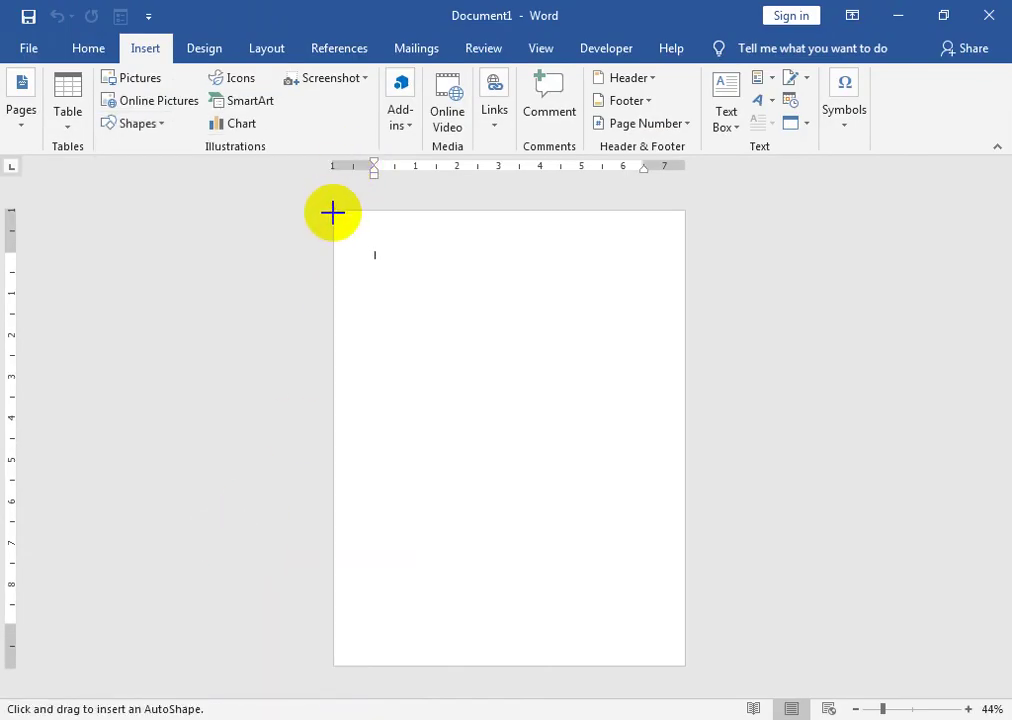
mouse_move(334, 210)
mouse_down()
mouse_move(673, 346)
mouse_move(684, 305)
mouse_up()
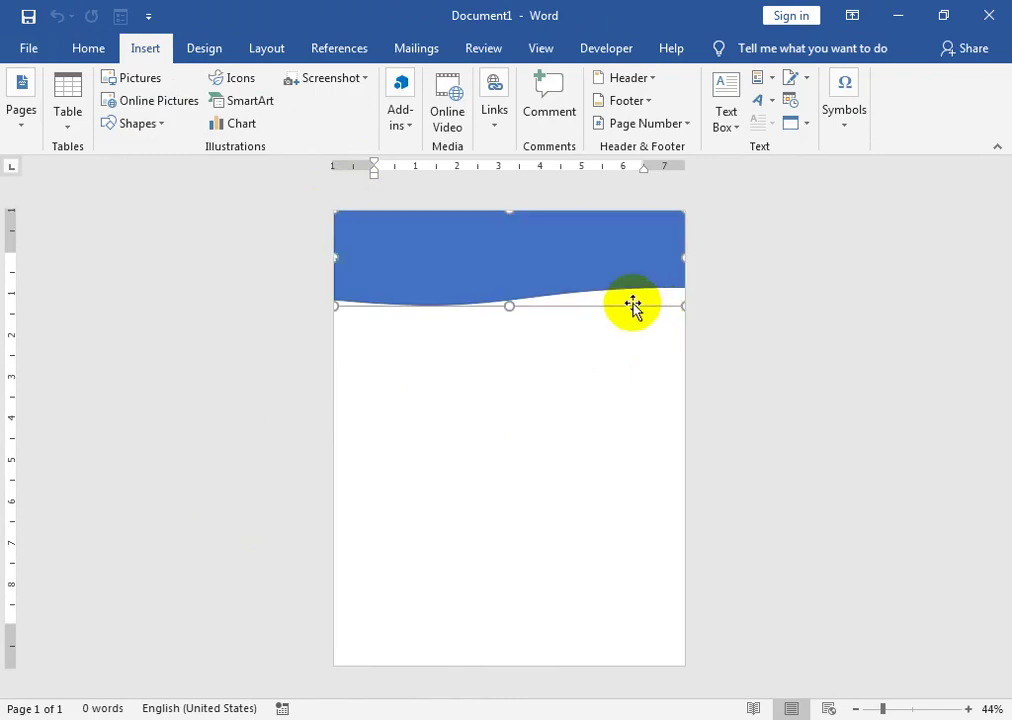
click(508, 262)
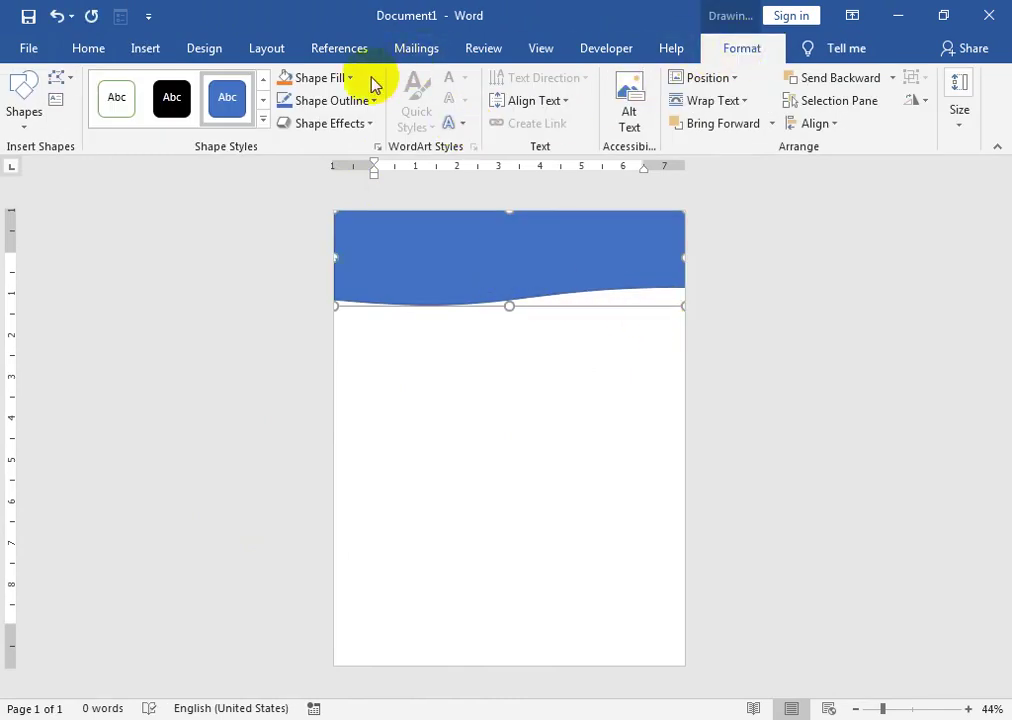
- Fill the wavy header shape with Dark Blue
click(347, 78)
click(418, 233)
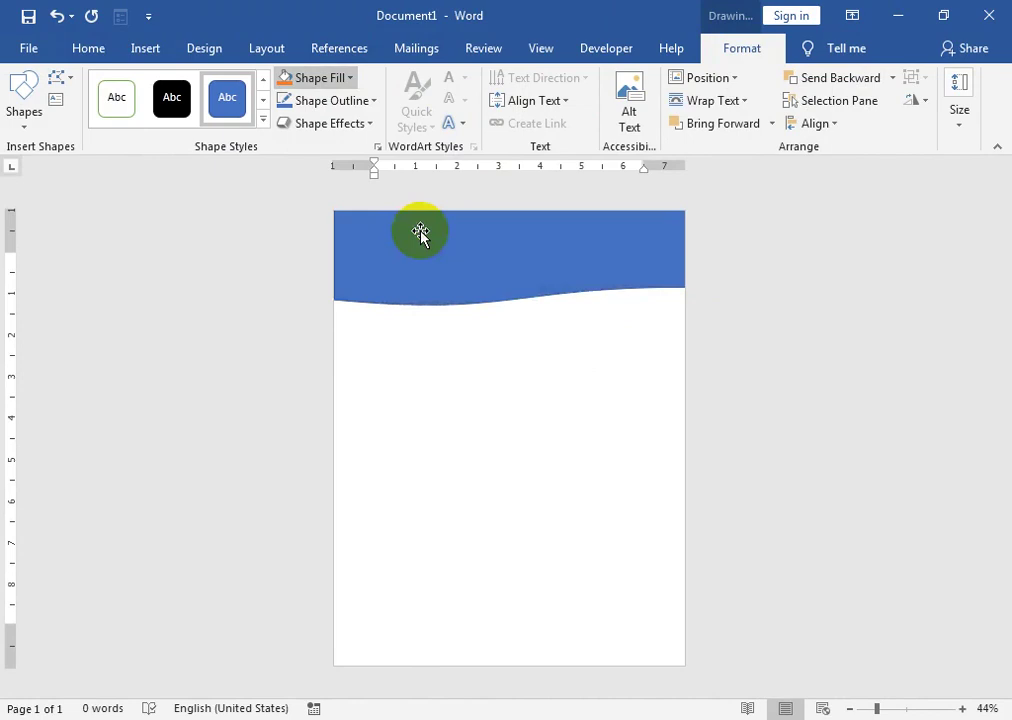
right_click(461, 273)
click(330, 228)
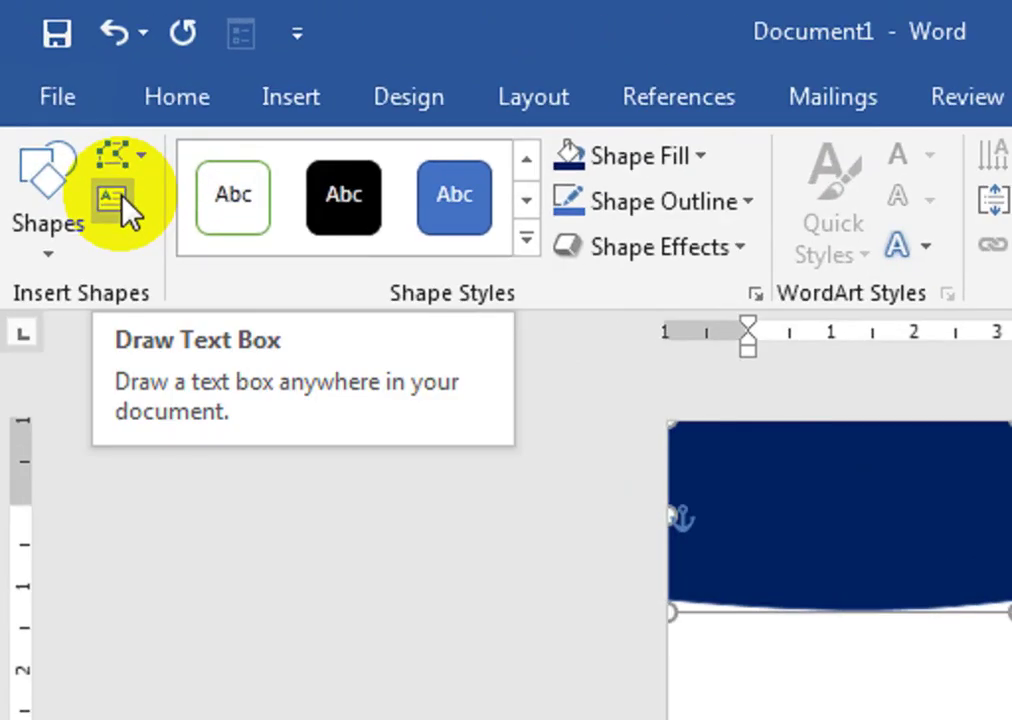
- Draw a text box over the navy header band, type the title word, and select it
click(115, 200)
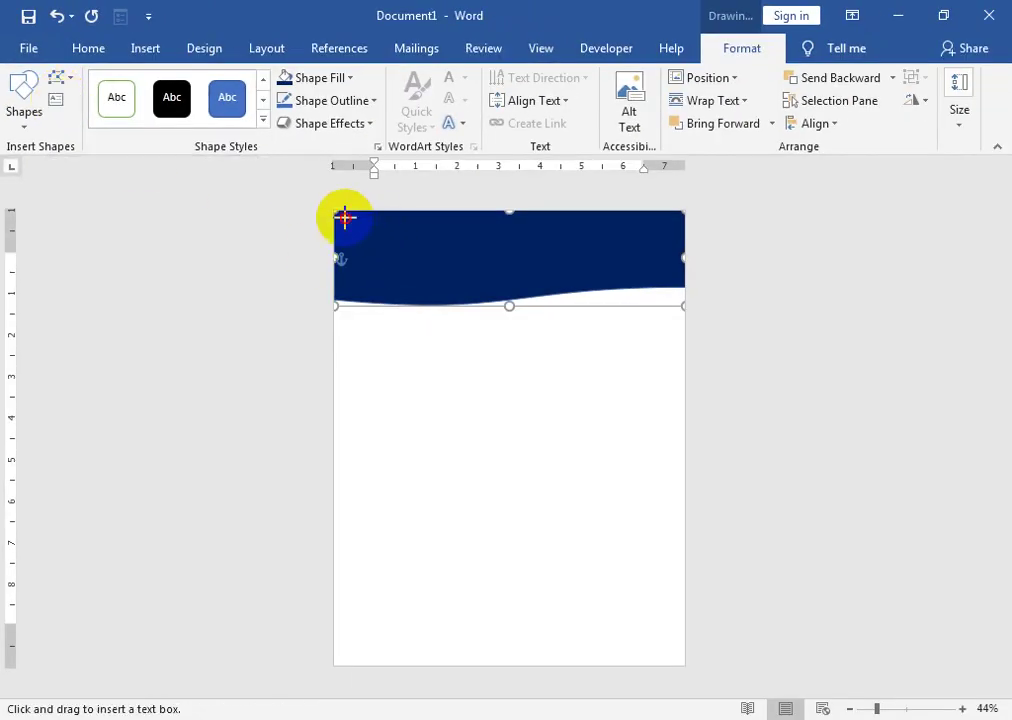
drag(344, 217, 685, 295)
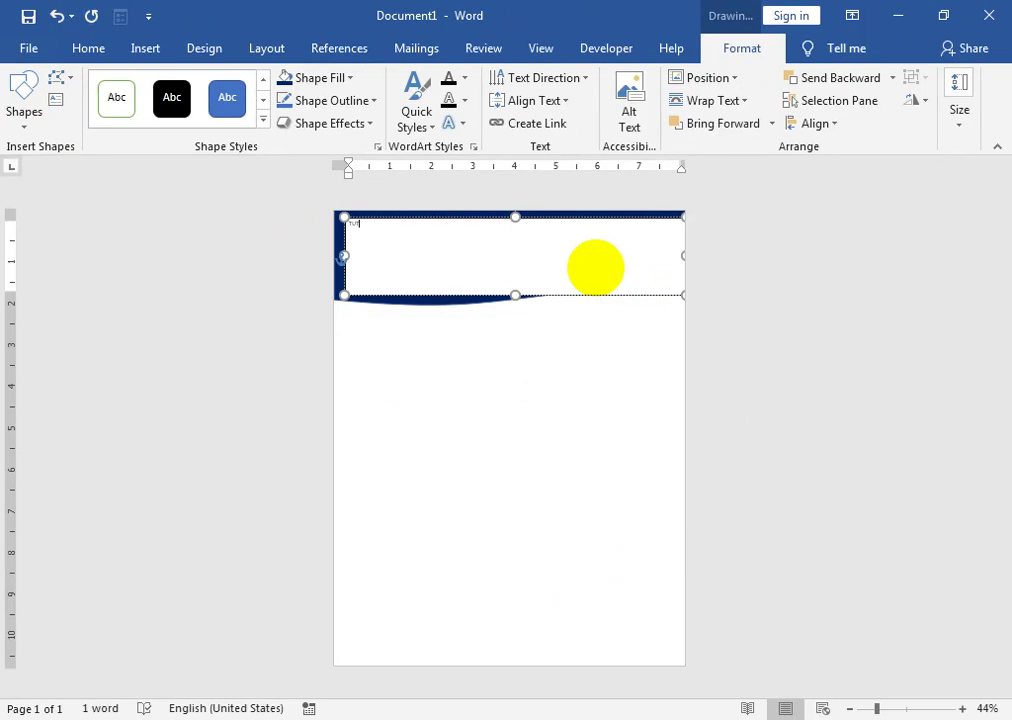
key(ctrl+a)
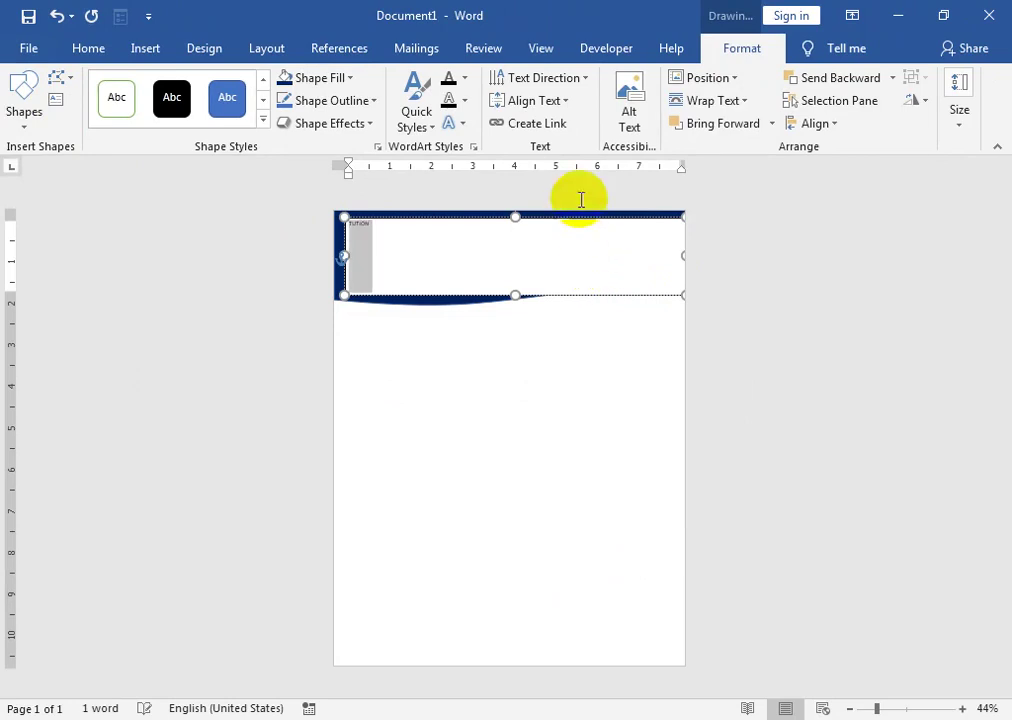
click(86, 48)
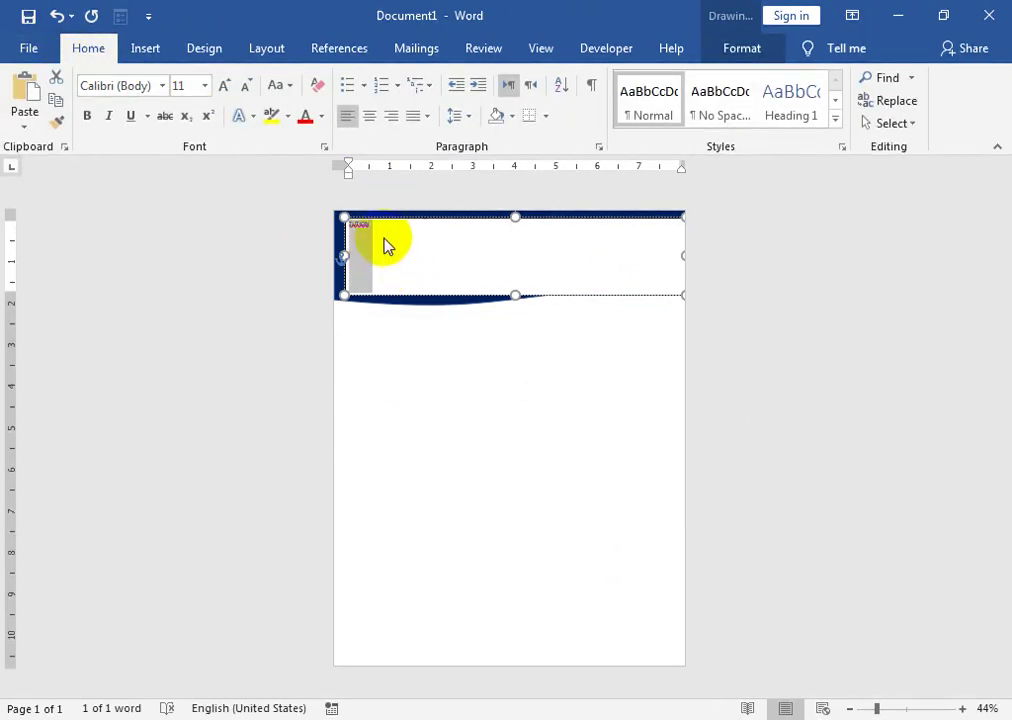
- Centre the header word and correct its spelling to TUITION
click(369, 116)
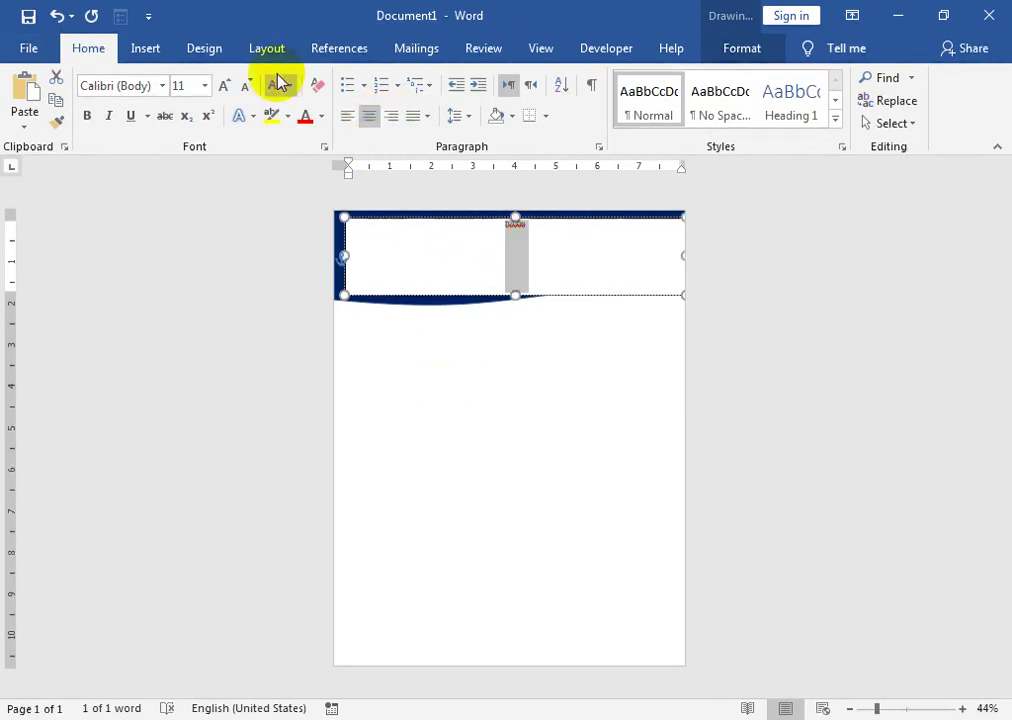
click(229, 84)
click(229, 84)
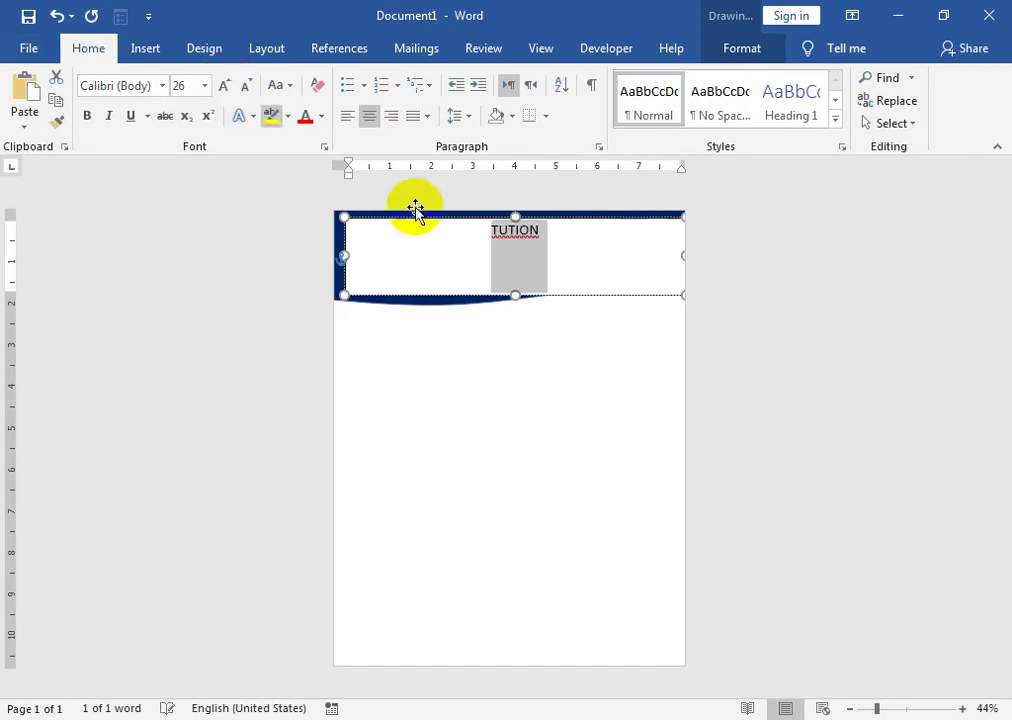
click(517, 229)
right_click(517, 229)
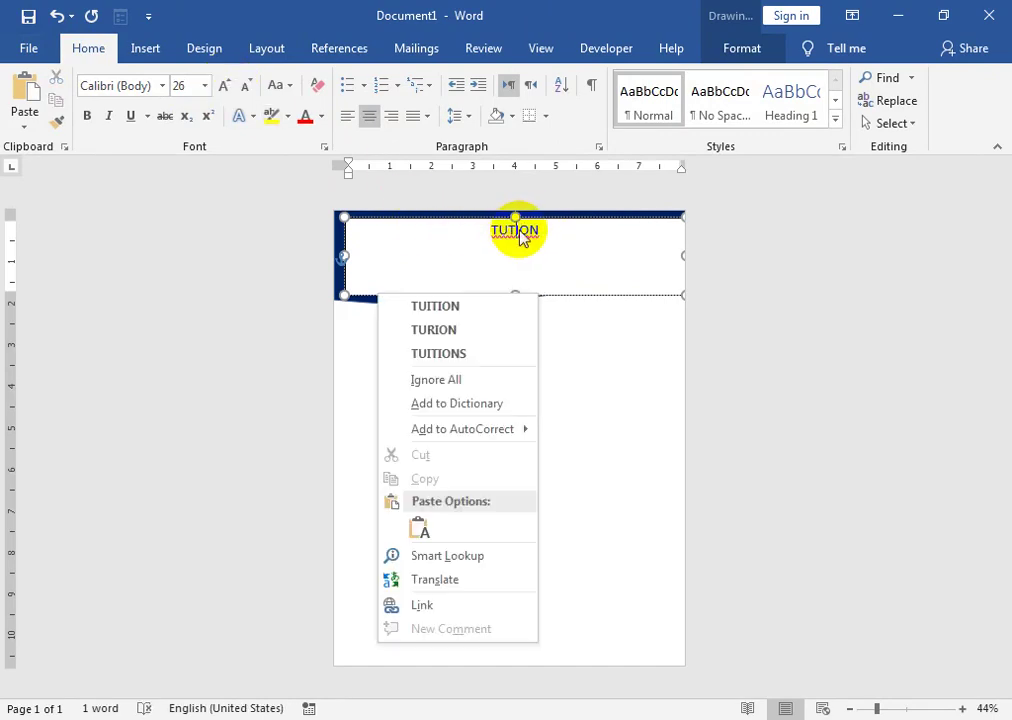
click(463, 310)
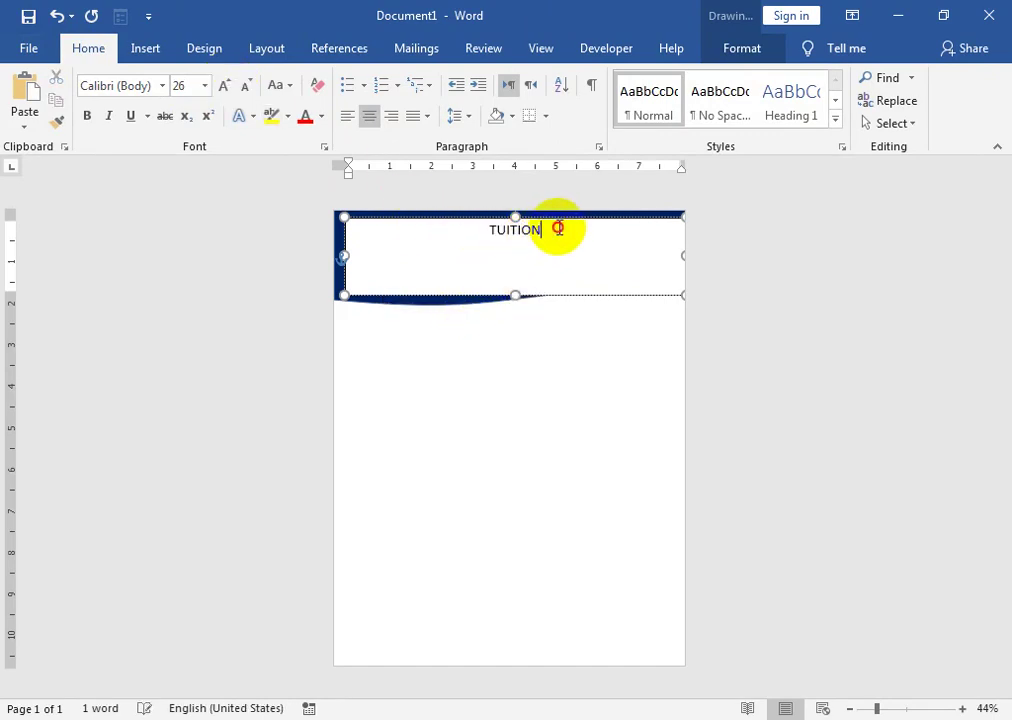
- Enlarge TUITION to 110 pt, nudge its text box up, and widen it
drag(558, 228, 413, 185)
click(224, 93)
click(224, 93)
click(224, 93)
click(224, 93)
click(224, 93)
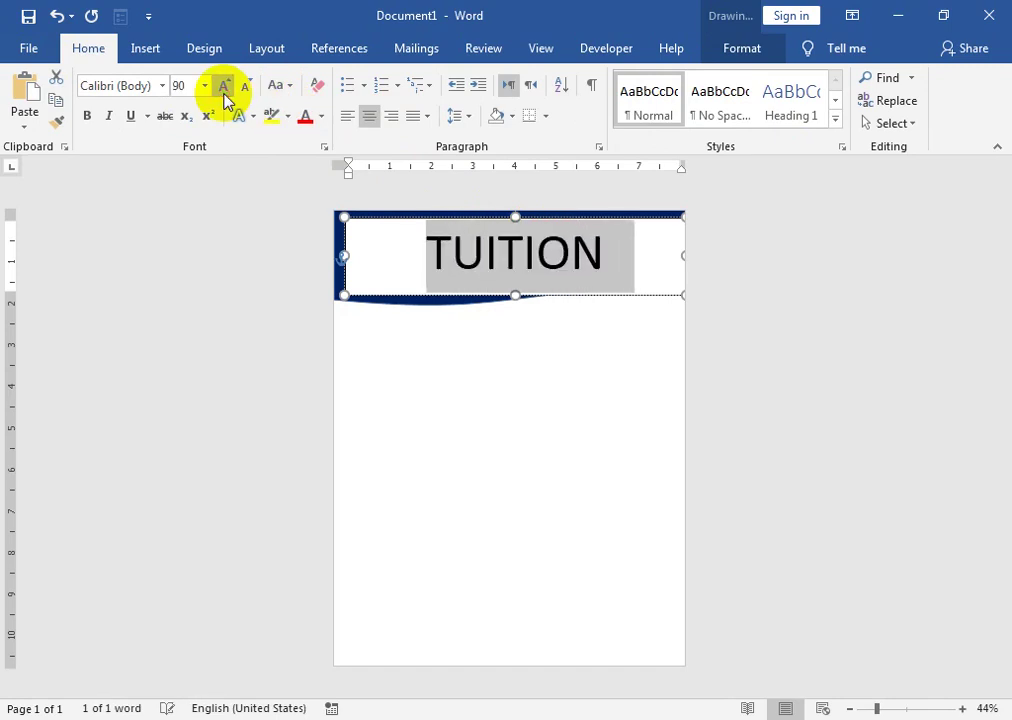
click(224, 93)
click(224, 93)
click(224, 93)
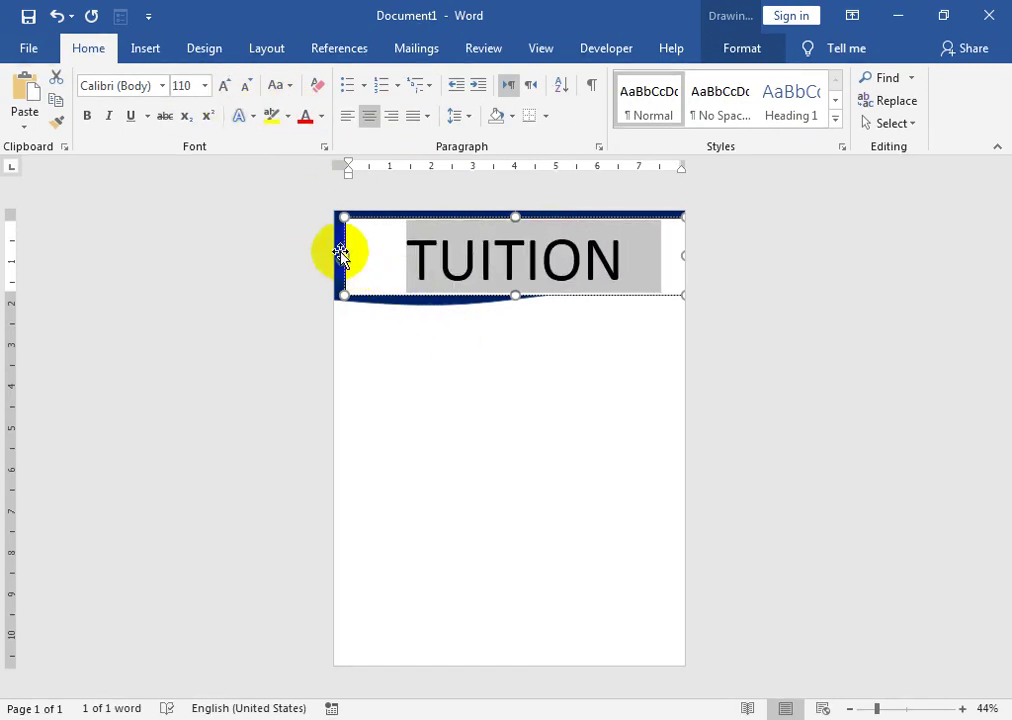
click(438, 263)
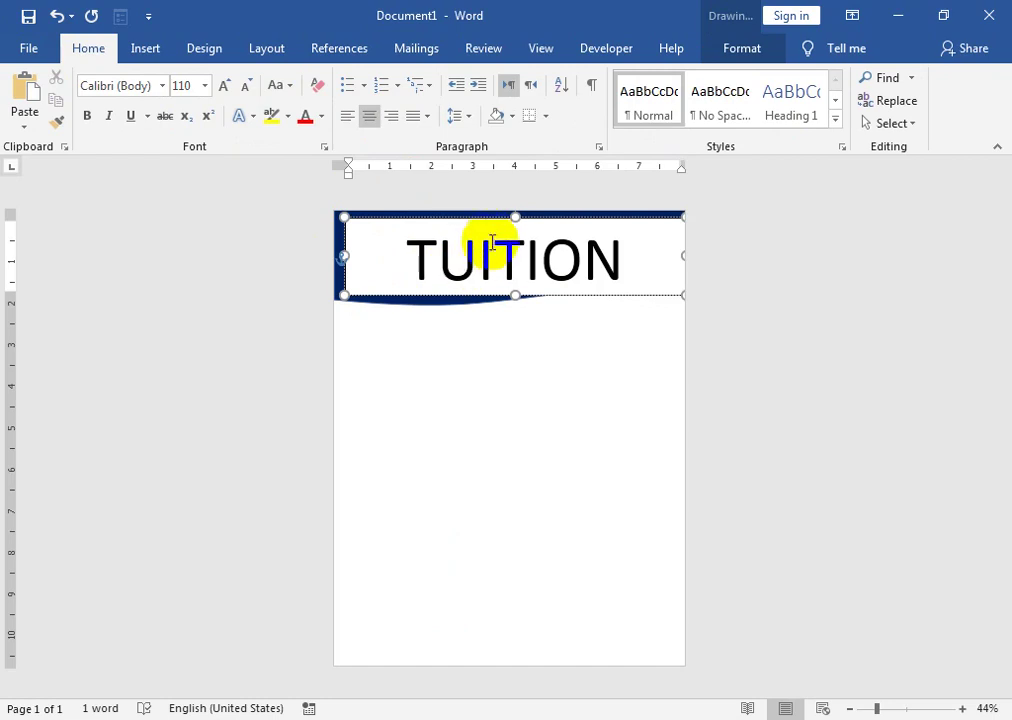
drag(500, 220, 501, 210)
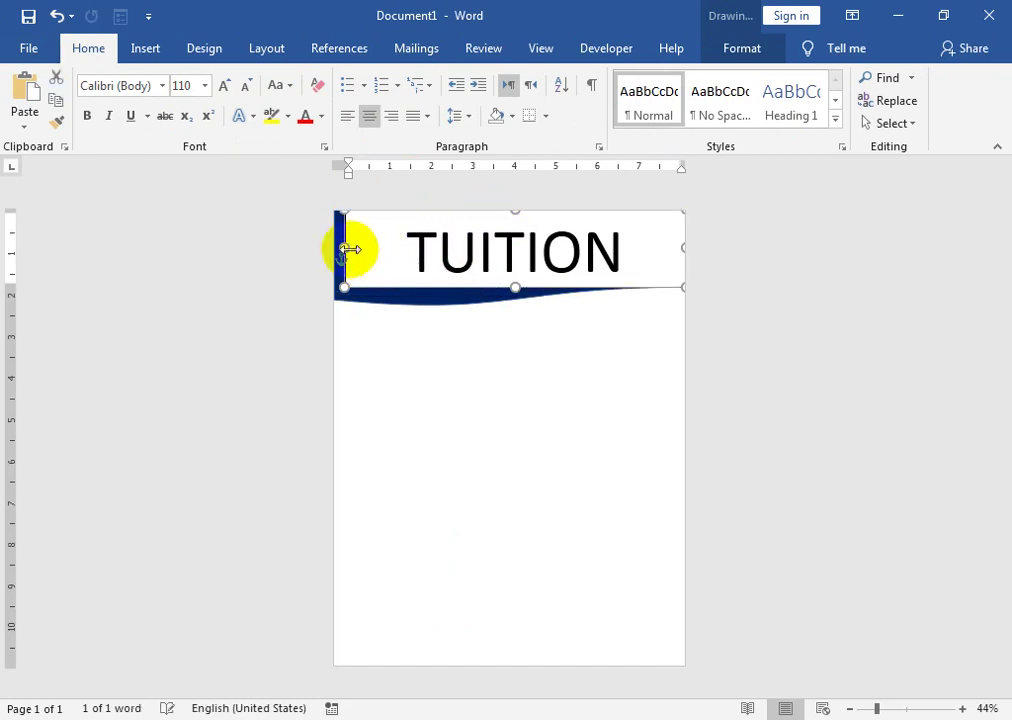
drag(333, 256, 321, 262)
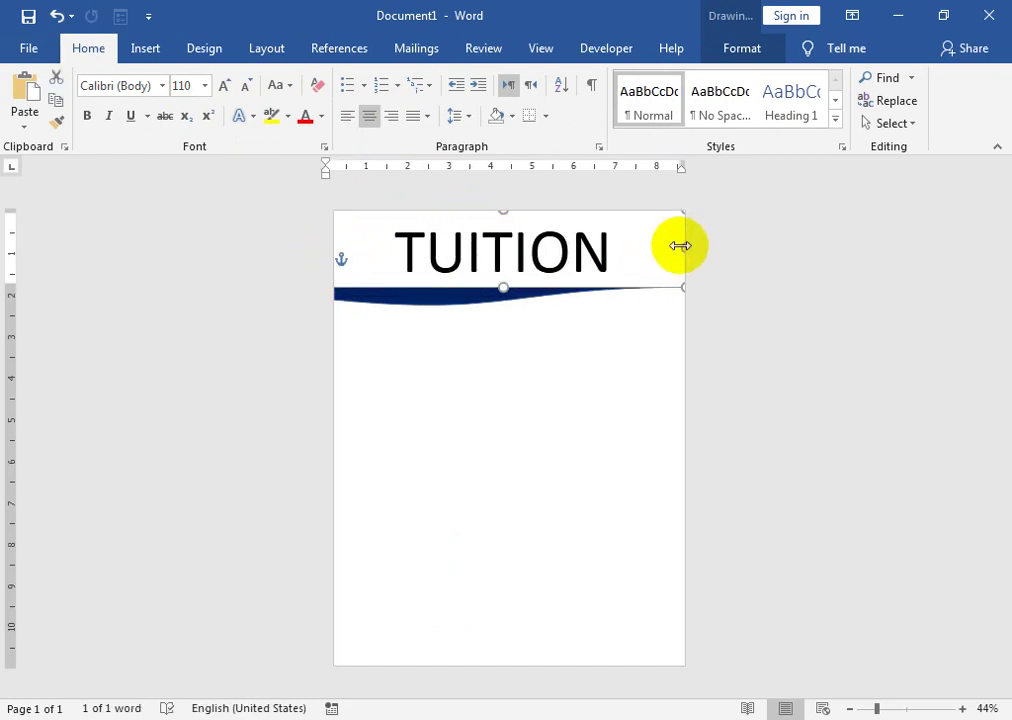
drag(680, 244, 714, 242)
- Give the TUITION text box No Fill and make the lettering white
click(726, 54)
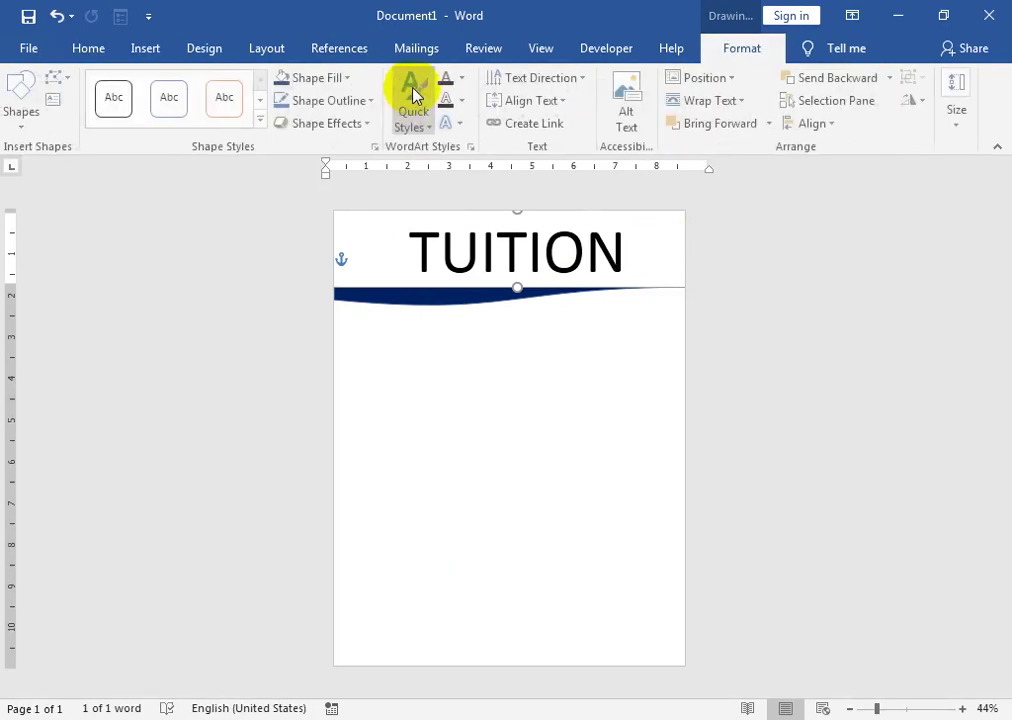
click(357, 81)
click(341, 254)
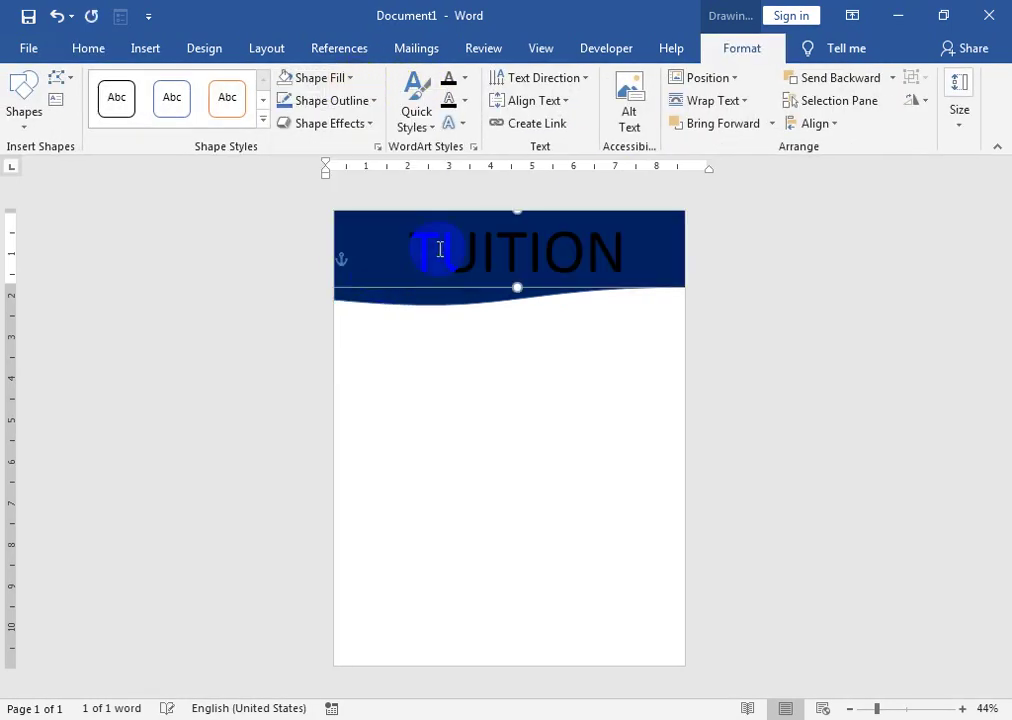
click(464, 78)
click(461, 149)
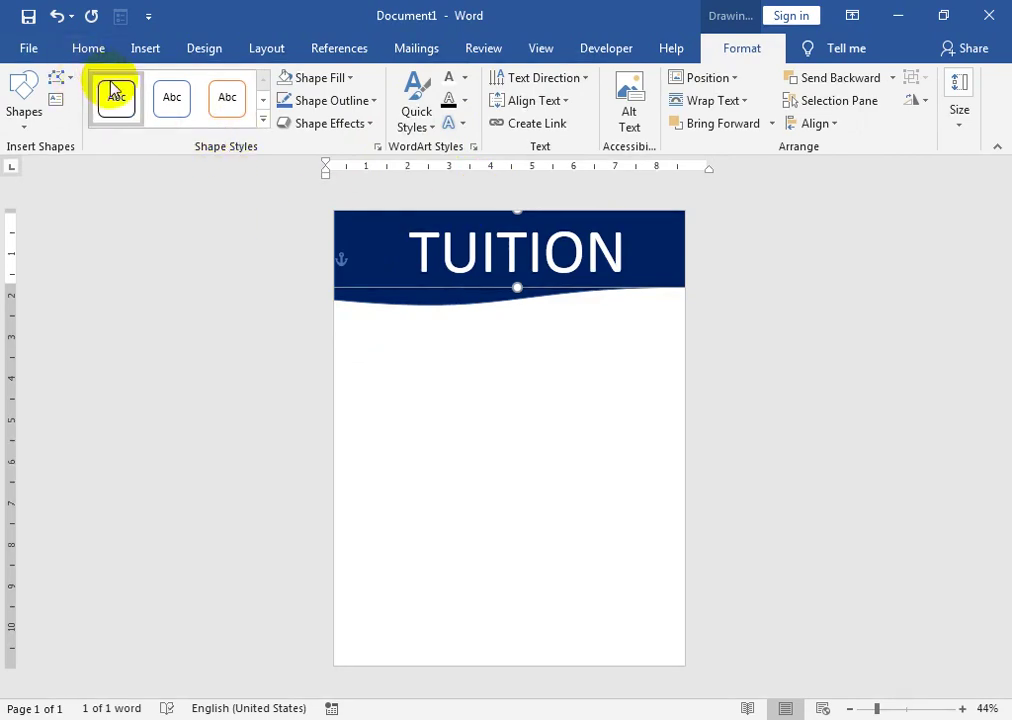
click(91, 47)
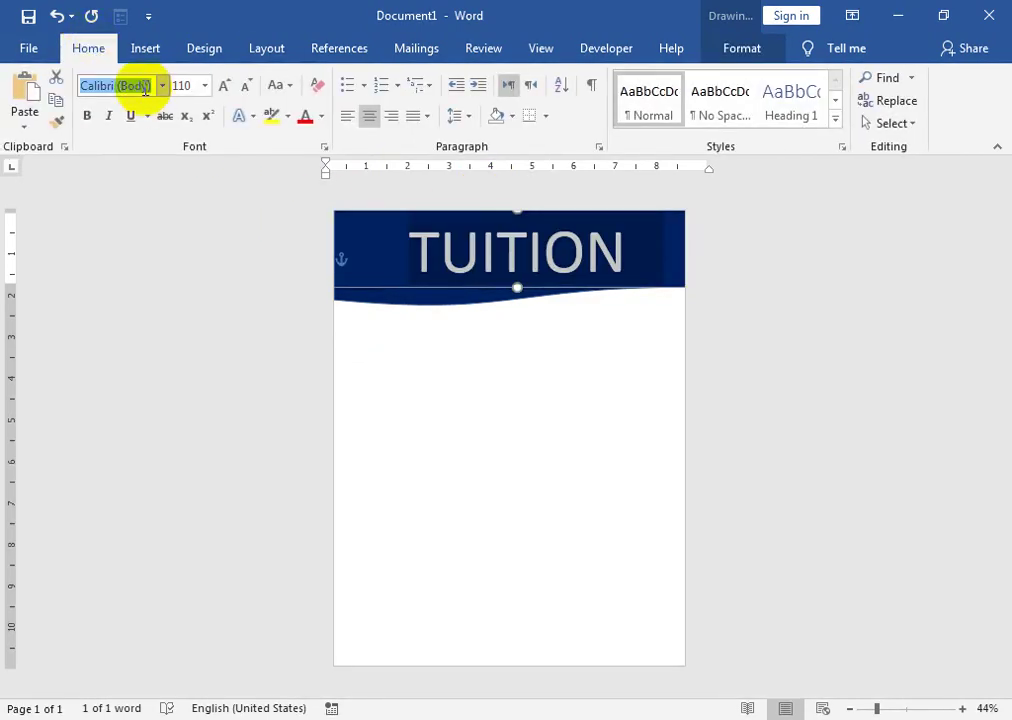
- Set TUITION in Impact and give it Expanded character spacing in the Font dialog
key(Return)
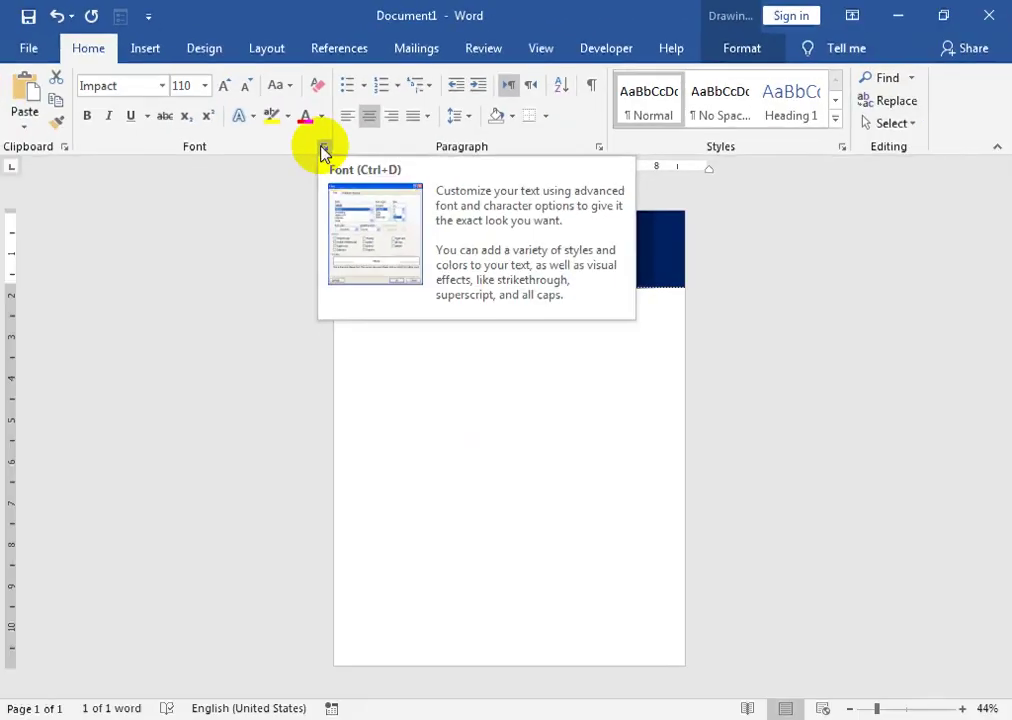
click(511, 295)
drag(491, 65, 315, 285)
click(173, 324)
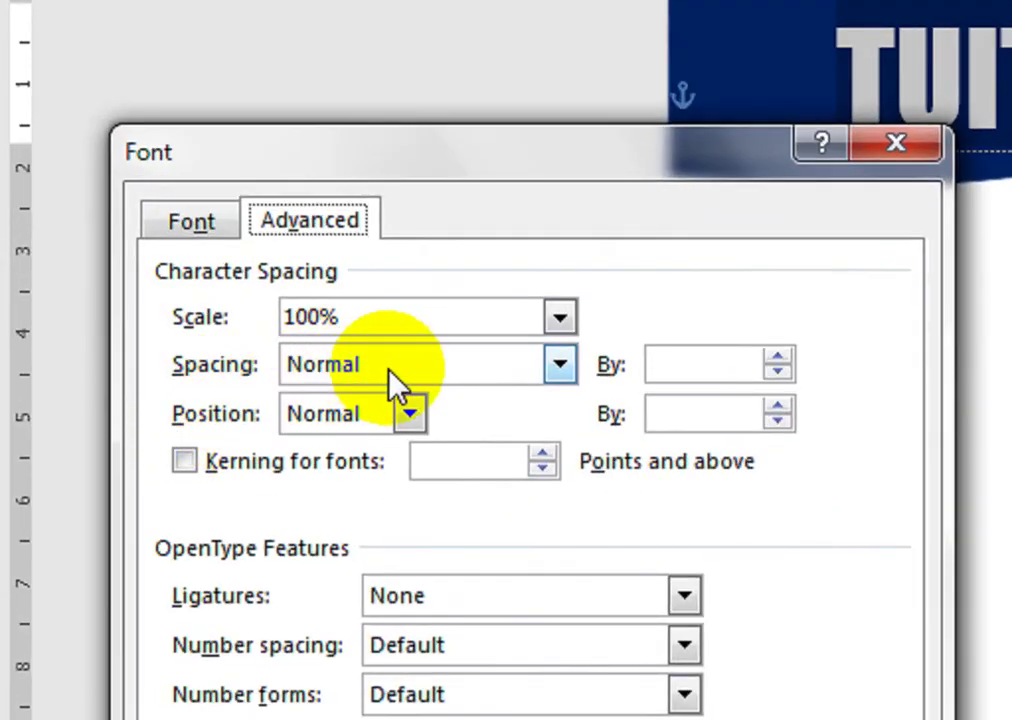
click(409, 413)
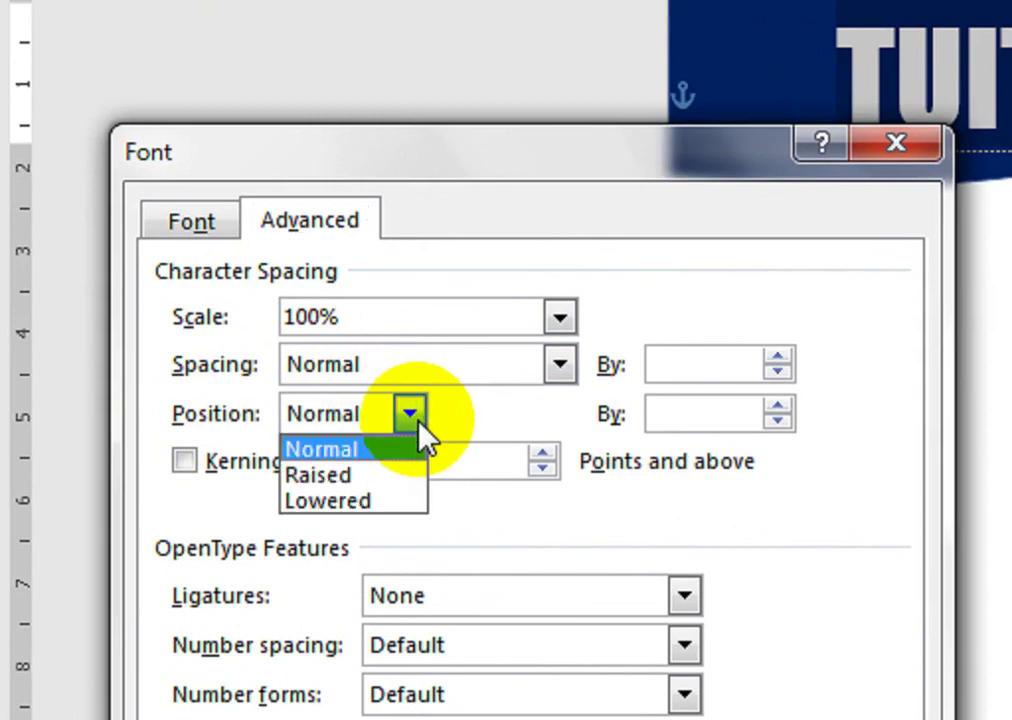
click(562, 366)
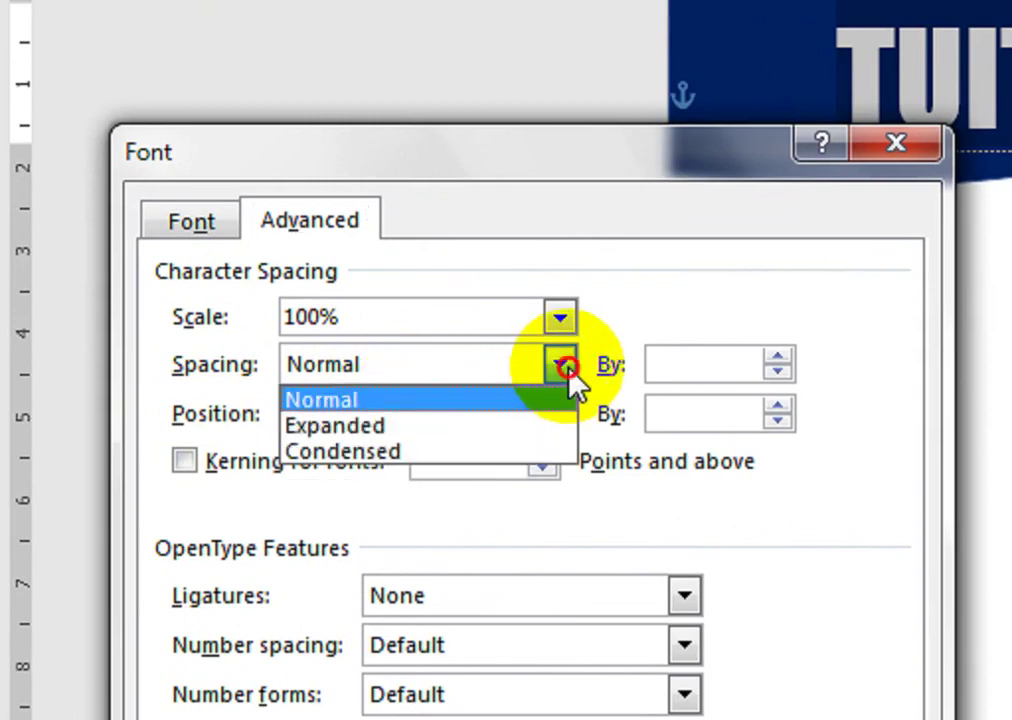
click(510, 443)
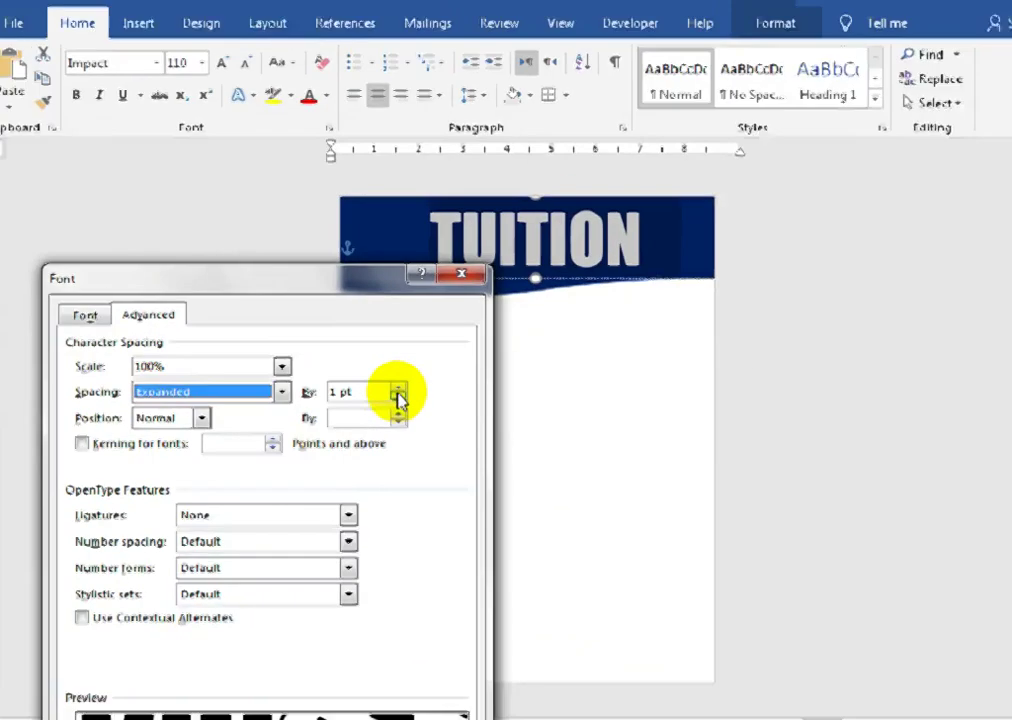
click(398, 390)
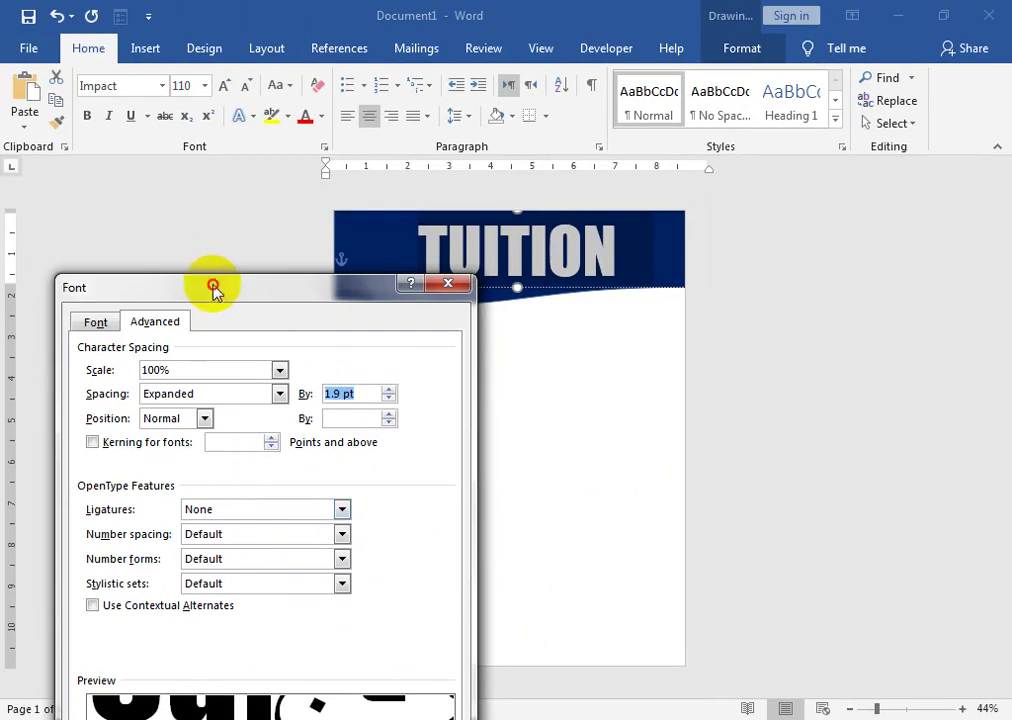
drag(212, 289, 208, 202)
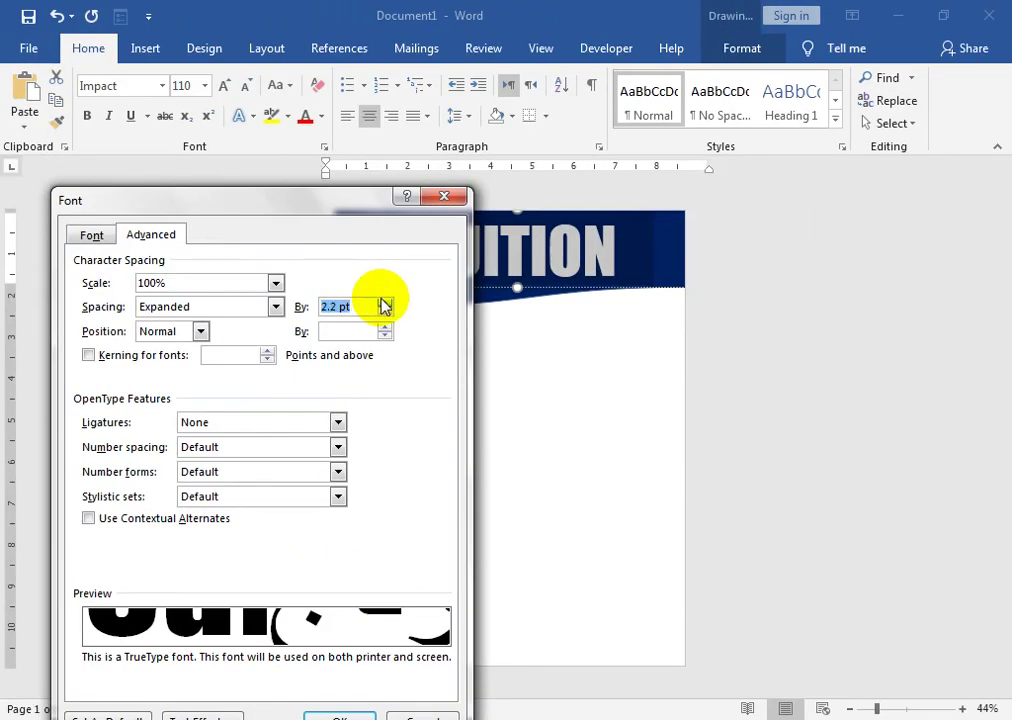
click(385, 303)
click(385, 303)
click(385, 303)
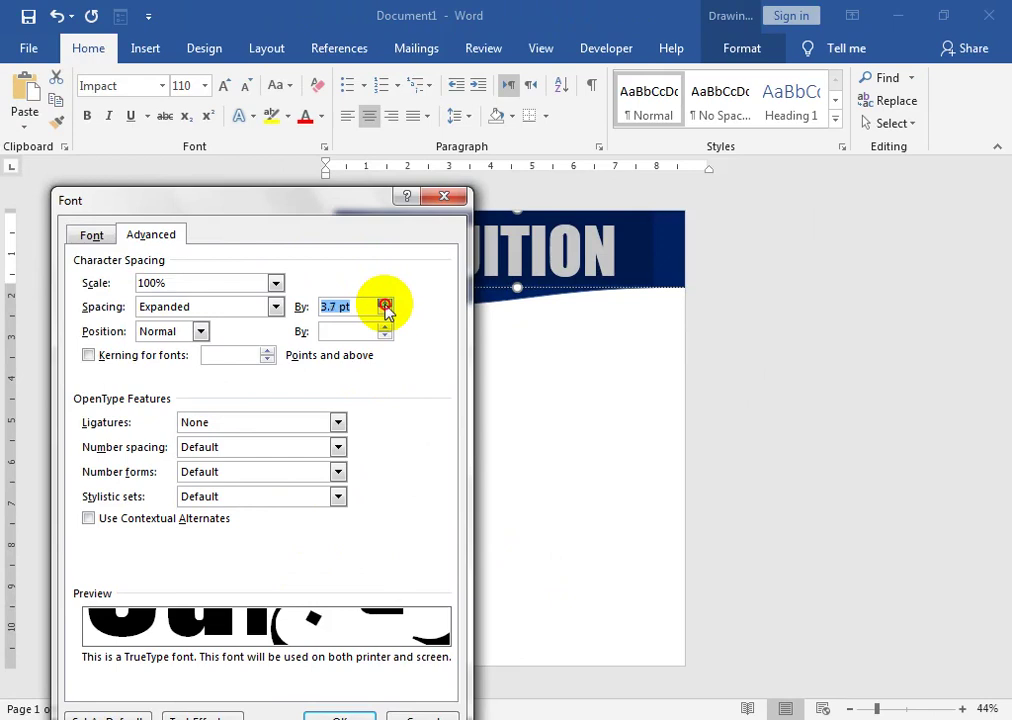
click(333, 712)
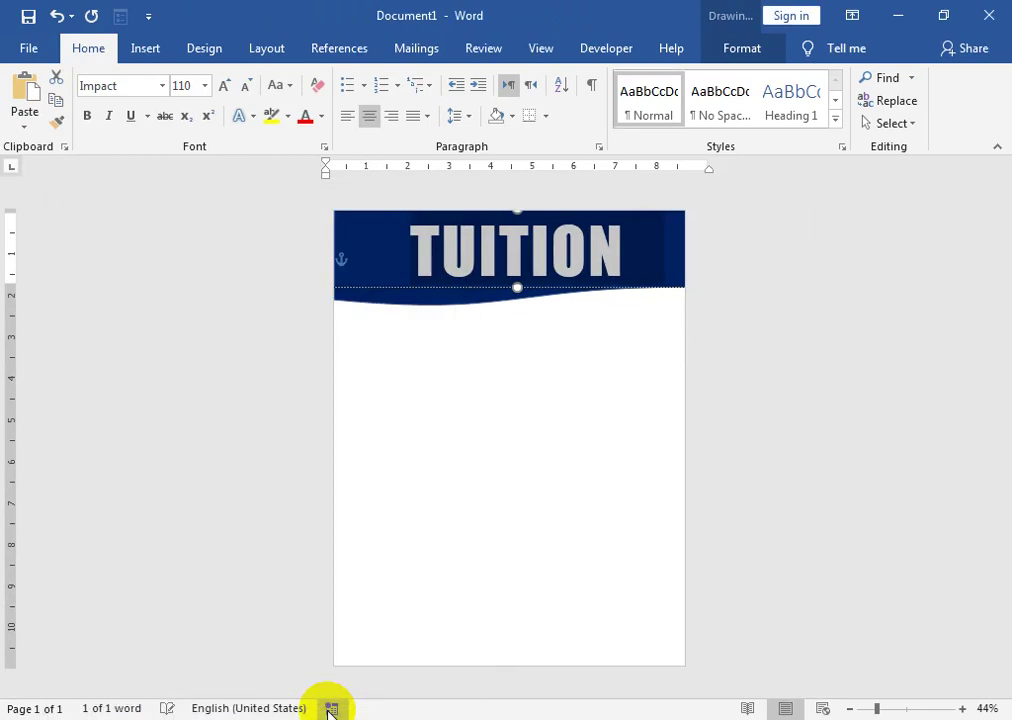
click(522, 250)
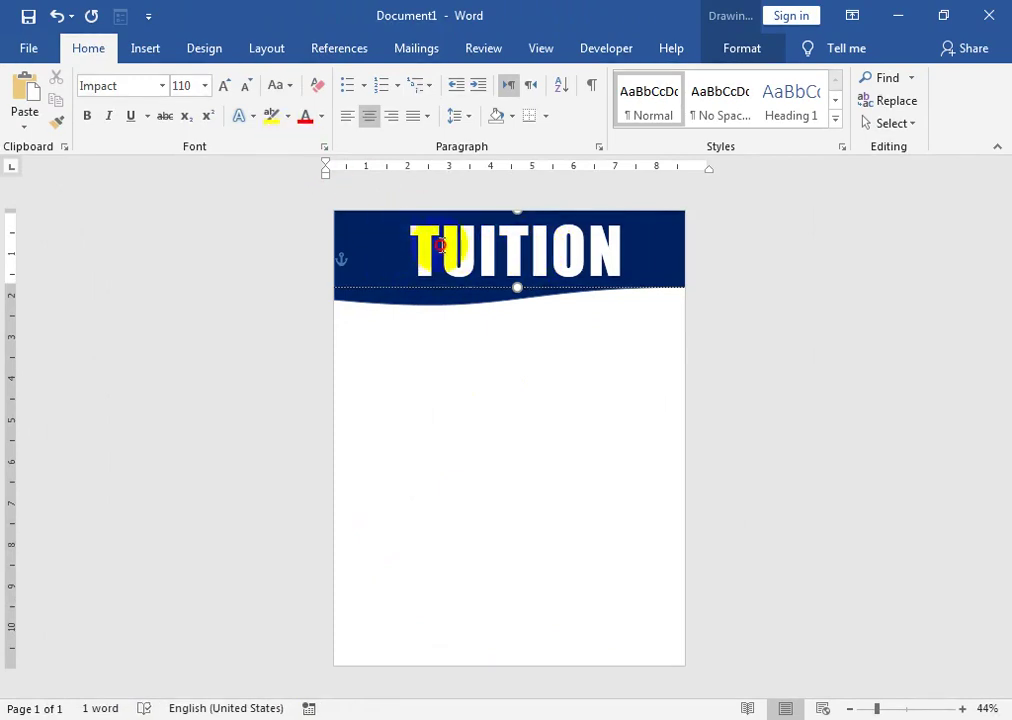
- Reselect TUITION and change its expanded spacing to 6 pt
drag(440, 245, 630, 260)
click(324, 147)
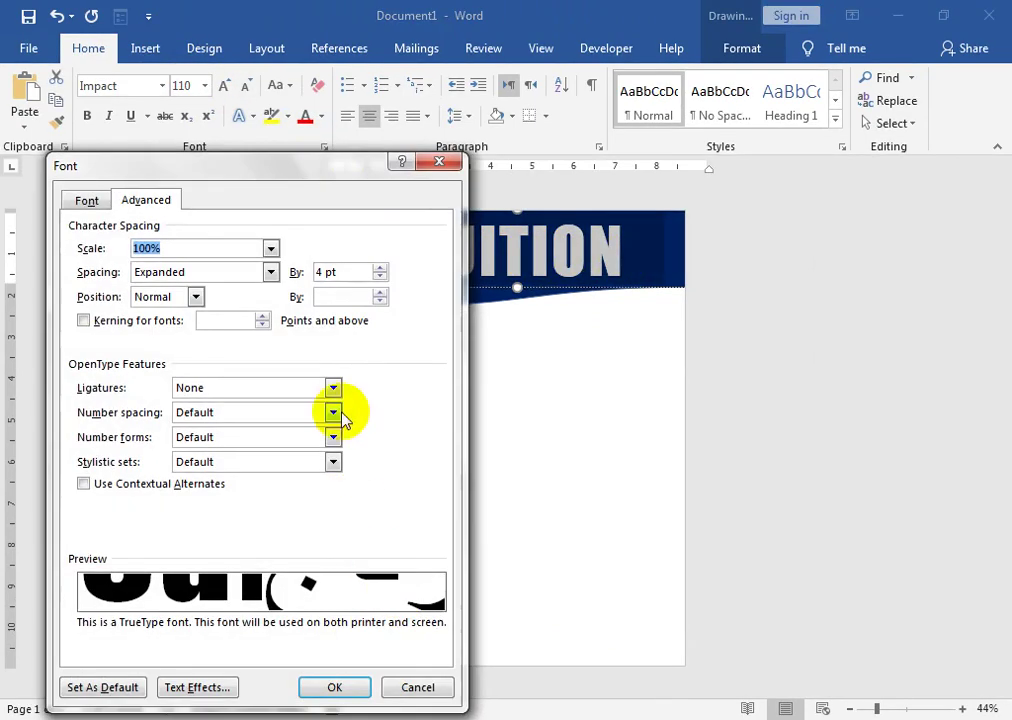
drag(321, 271, 307, 280)
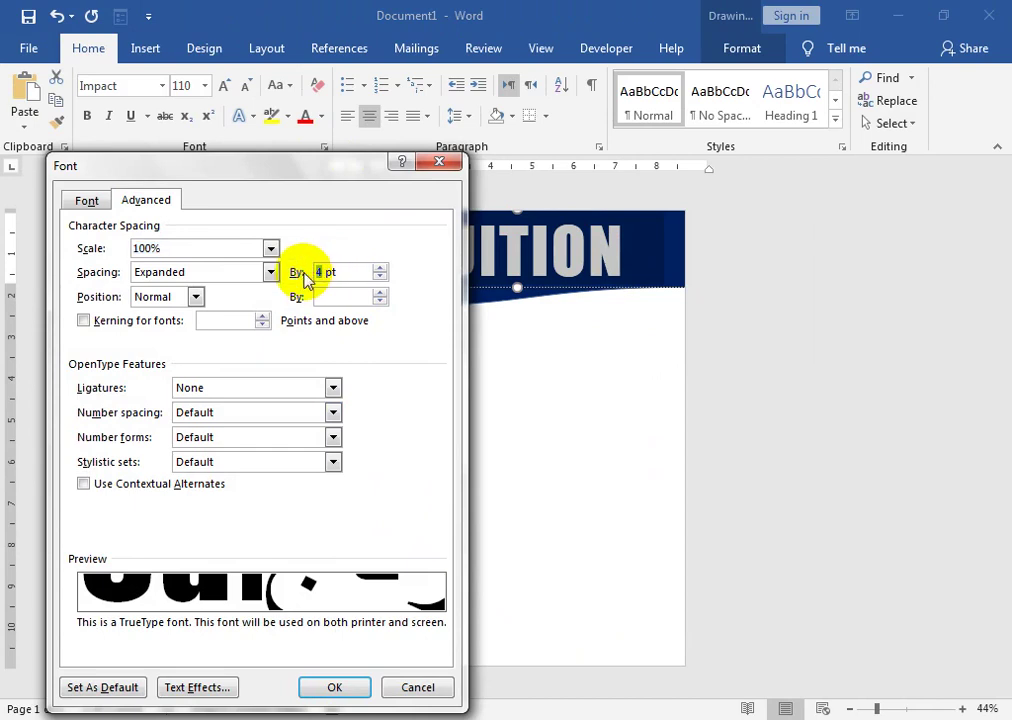
click(336, 688)
click(468, 300)
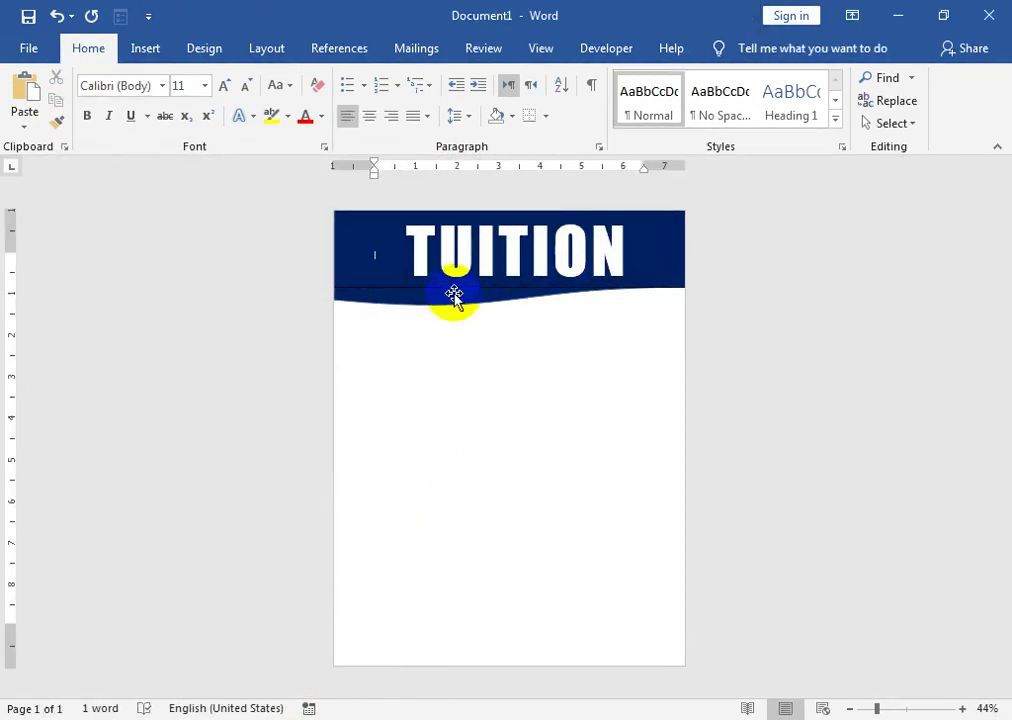
- Add a point to the wave's lower edge with Edit Points and bend the edge at the left
click(446, 298)
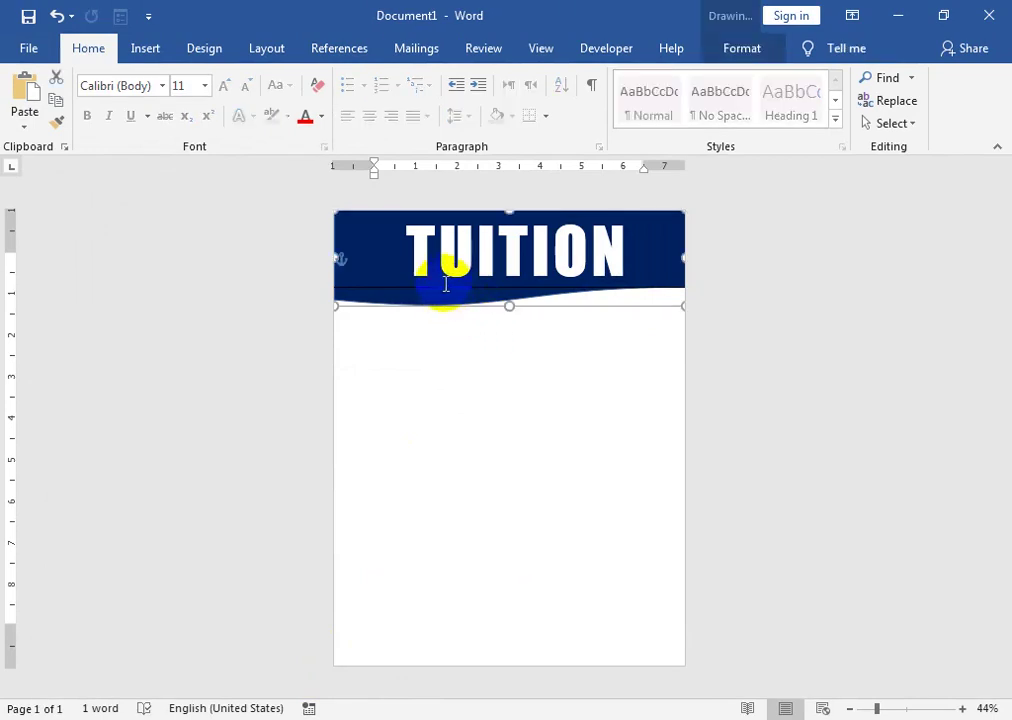
click(752, 50)
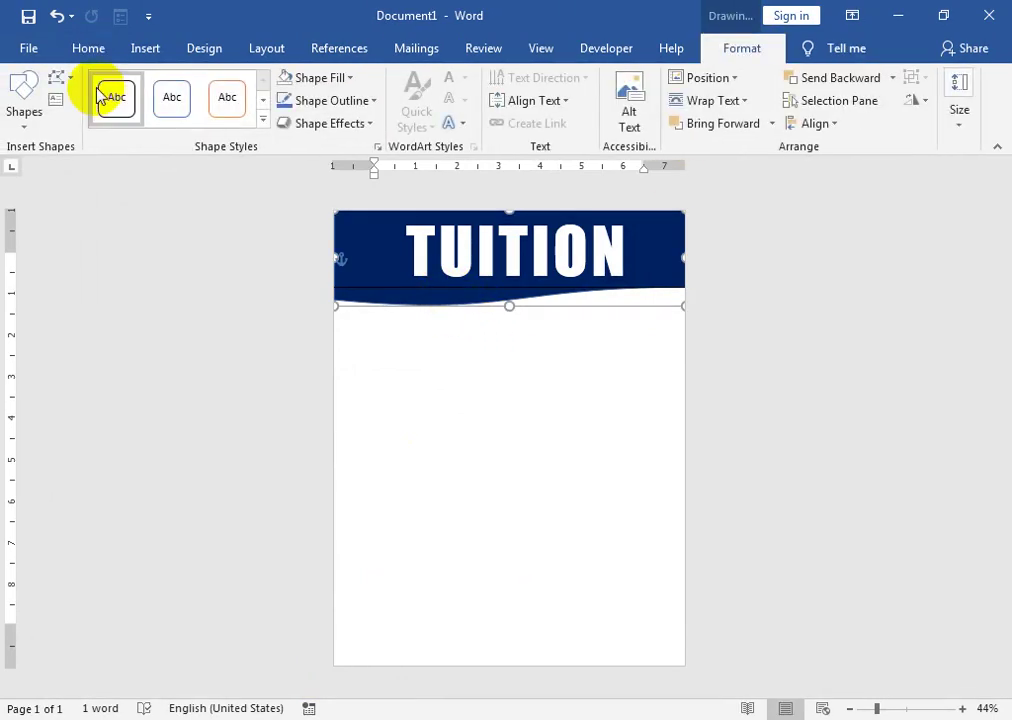
click(72, 82)
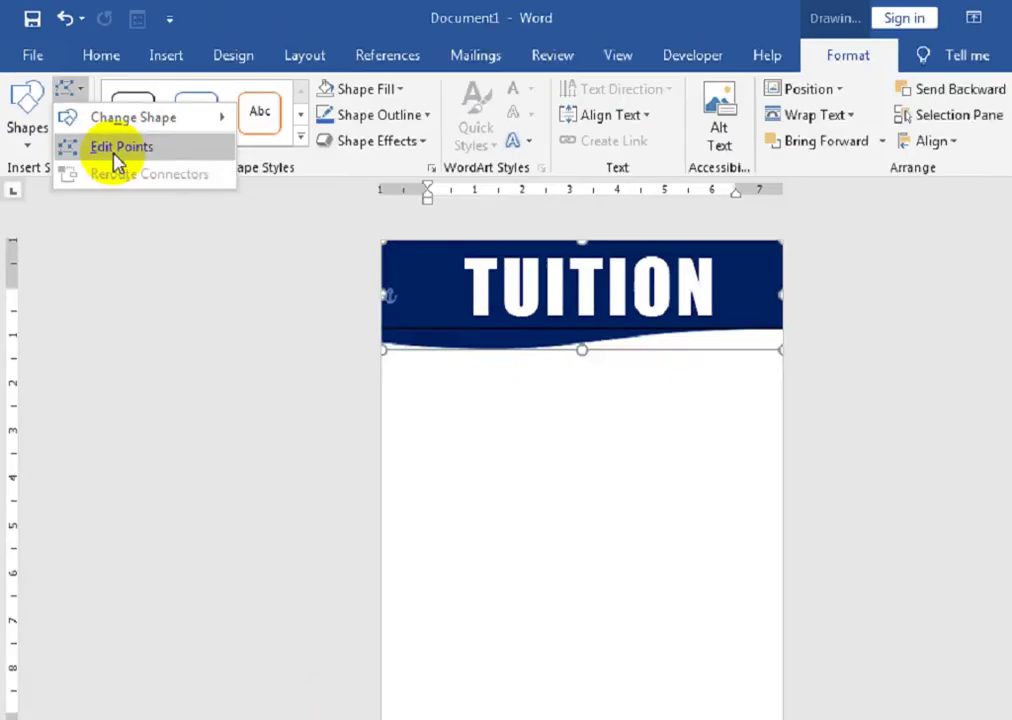
click(198, 272)
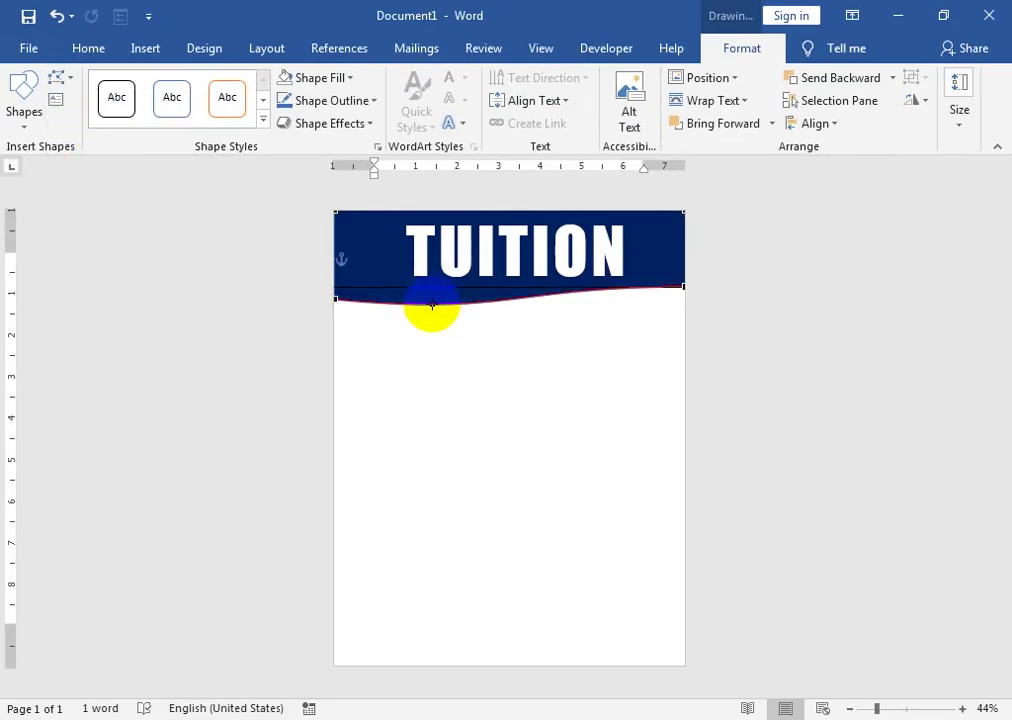
right_click(437, 304)
click(472, 321)
click(438, 304)
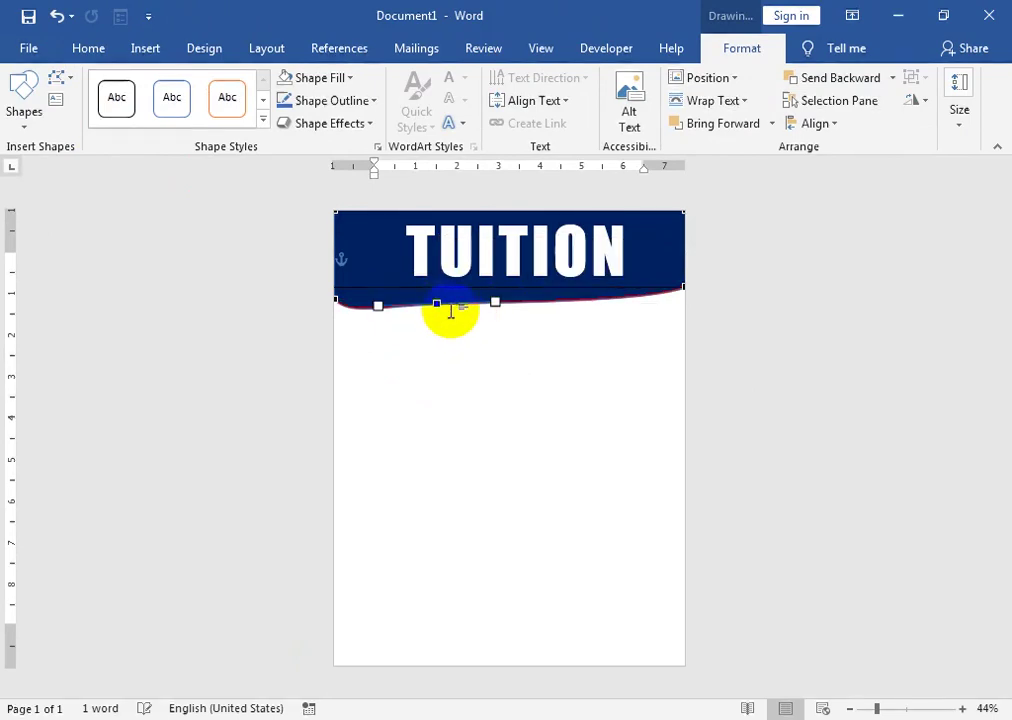
drag(438, 300, 440, 299)
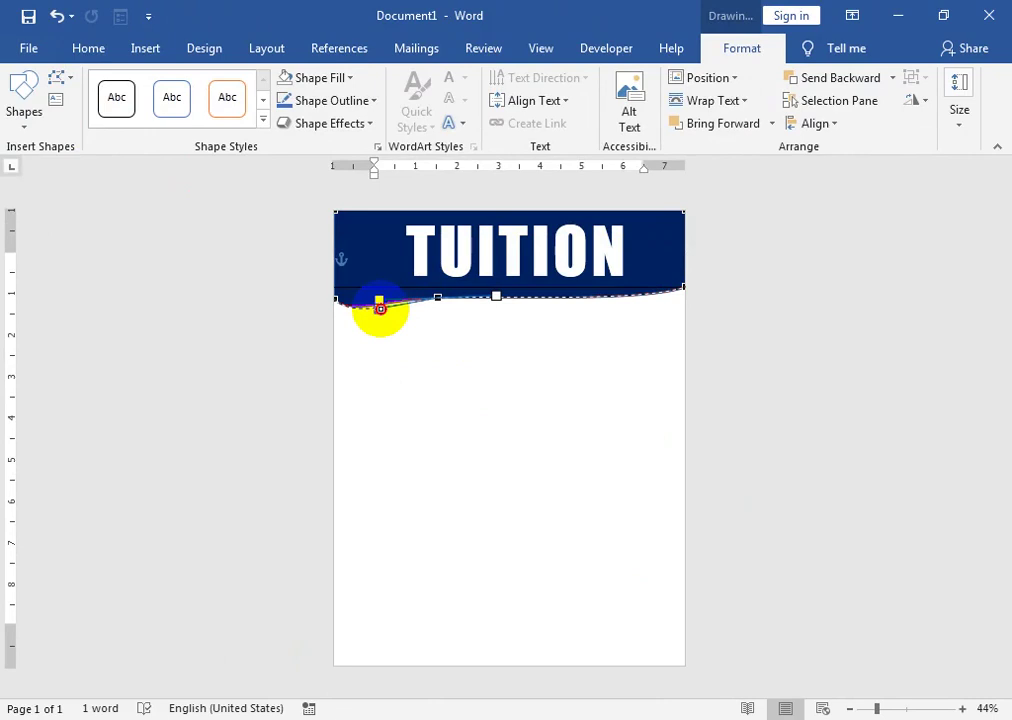
drag(380, 308, 379, 308)
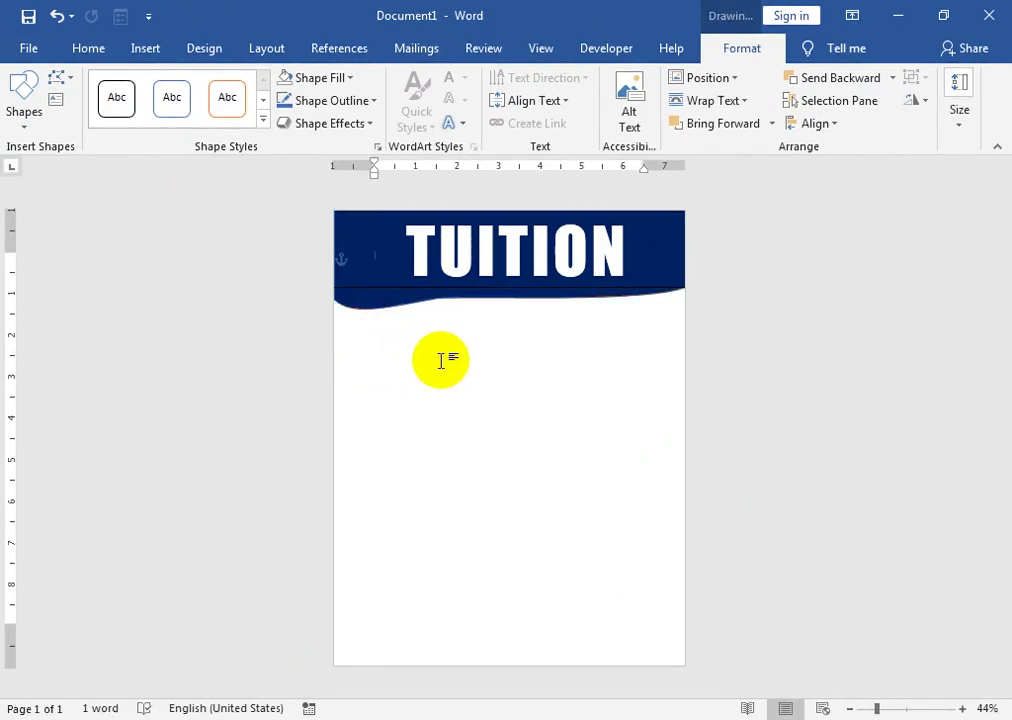
click(429, 355)
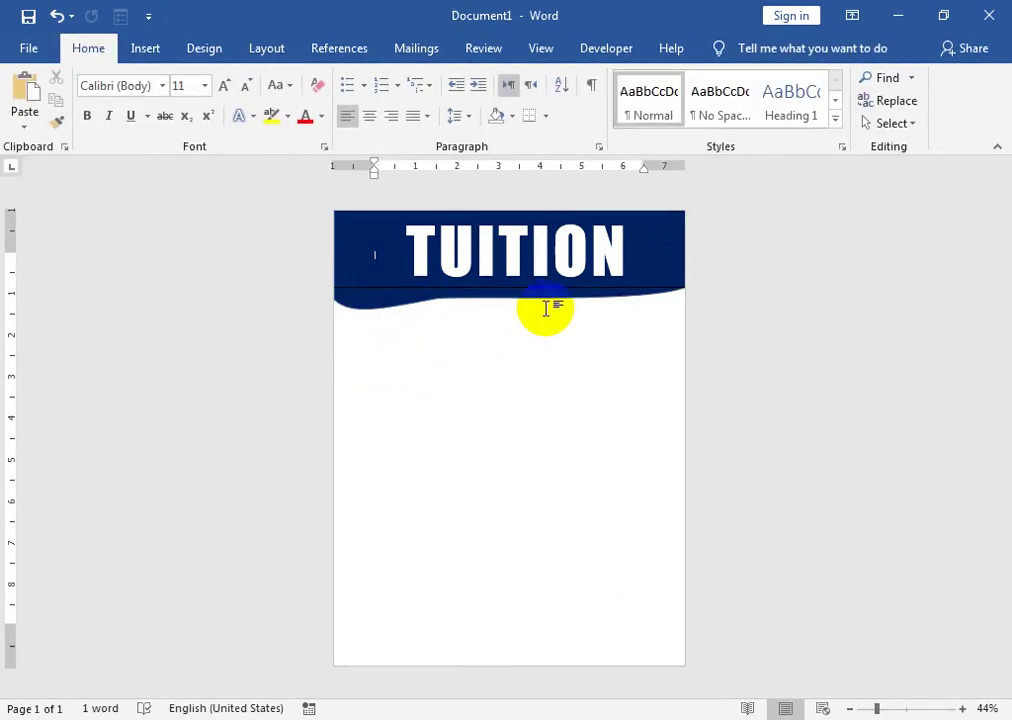
- Pull the wave's left curve downward and add a point near the right of the edge
click(361, 309)
click(61, 78)
click(79, 129)
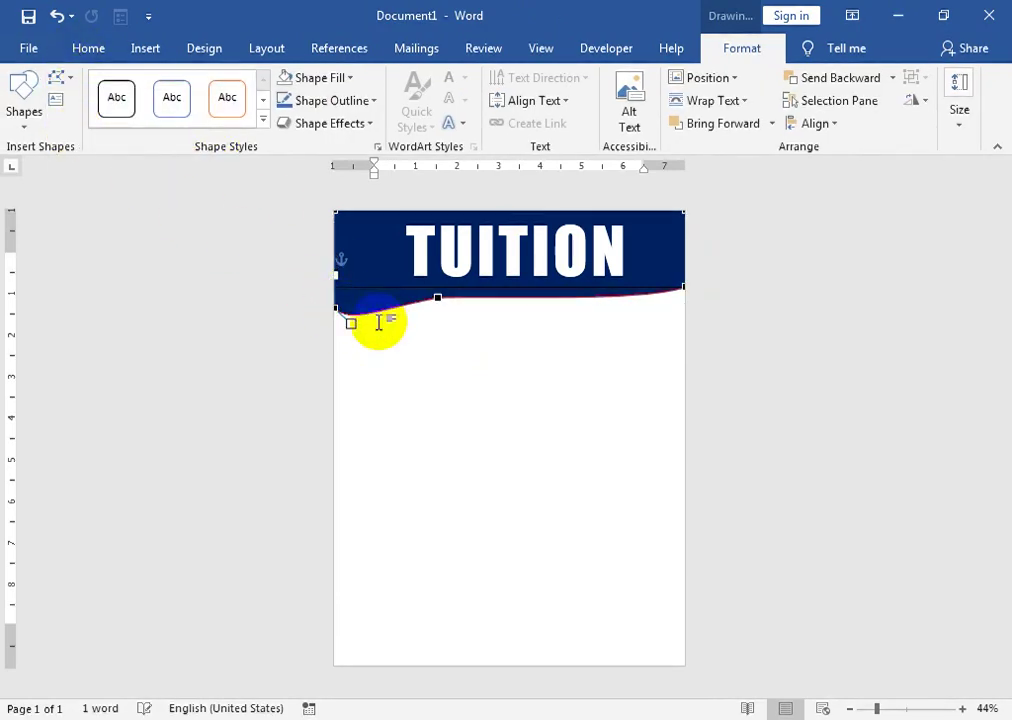
drag(350, 325, 316, 339)
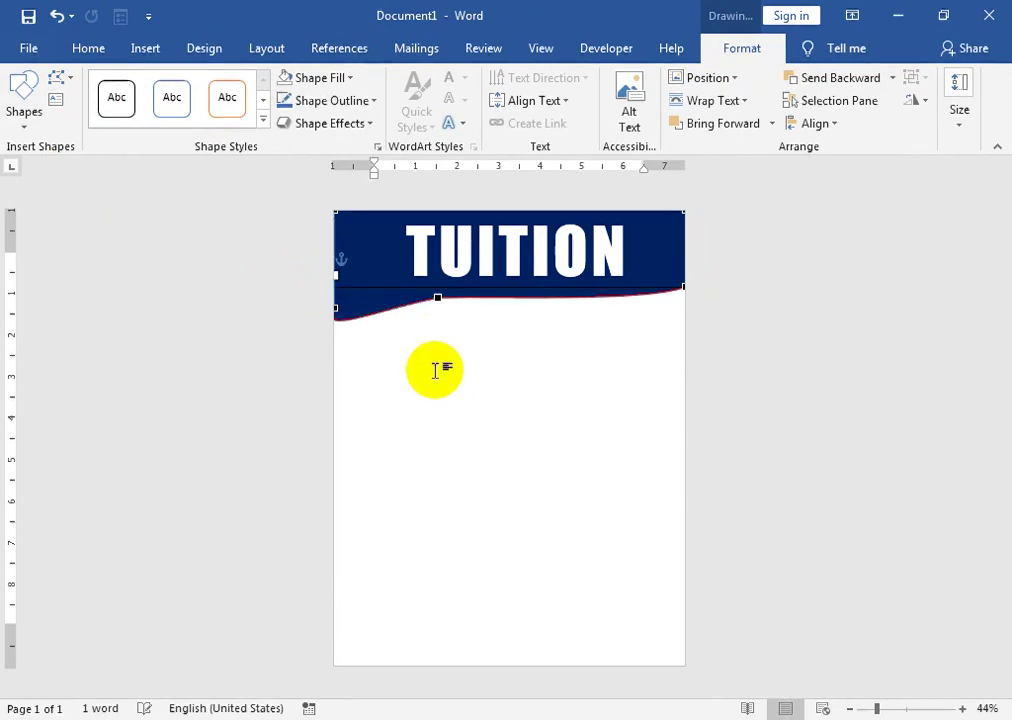
right_click(649, 296)
click(662, 308)
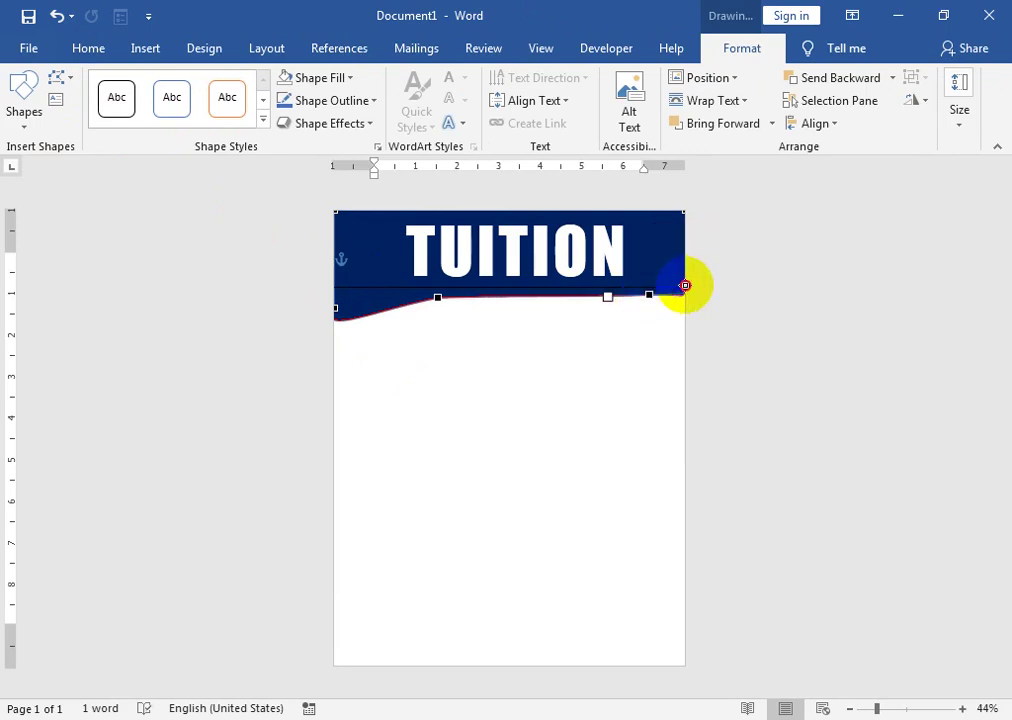
click(655, 343)
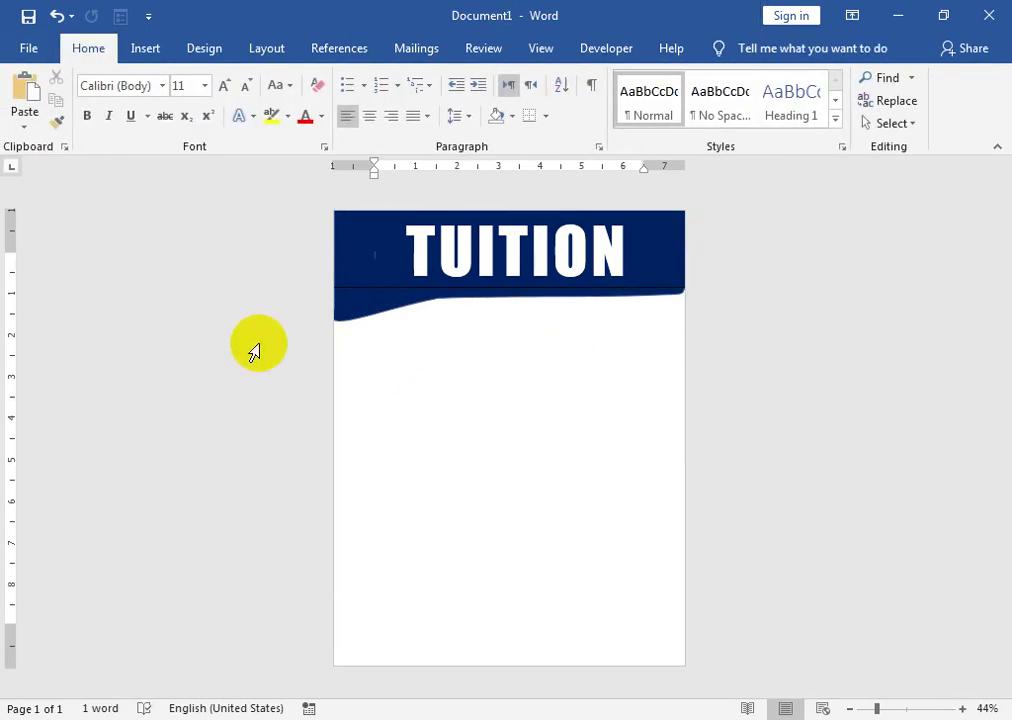
click(244, 295)
- Edit the wave's points again and add a point on its left edge
click(402, 312)
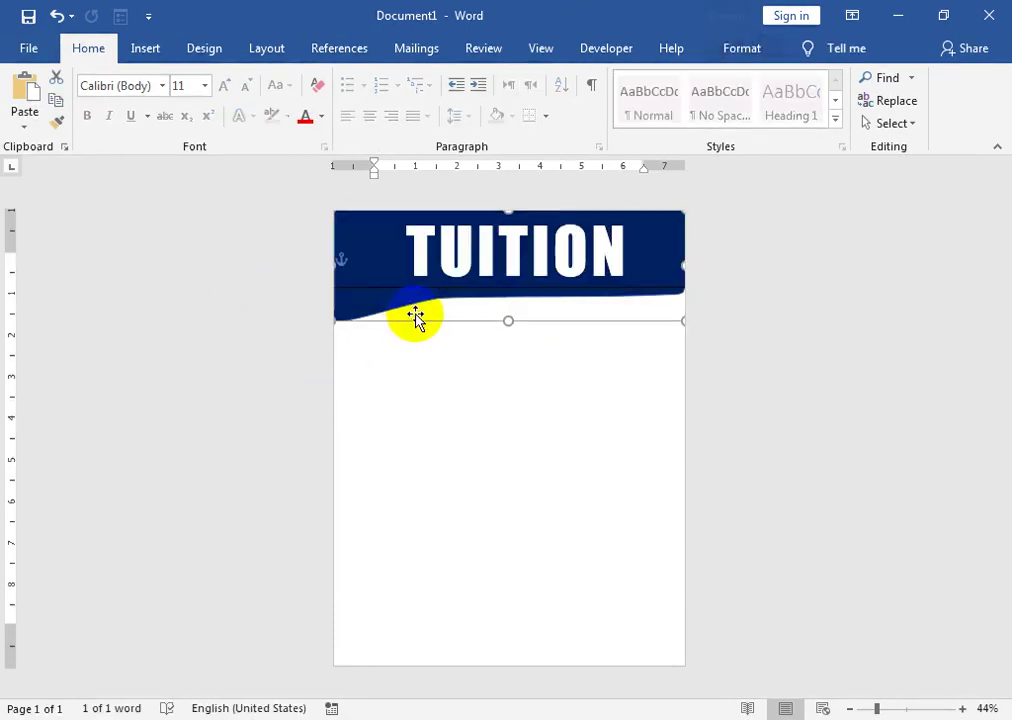
click(742, 48)
click(60, 77)
click(98, 128)
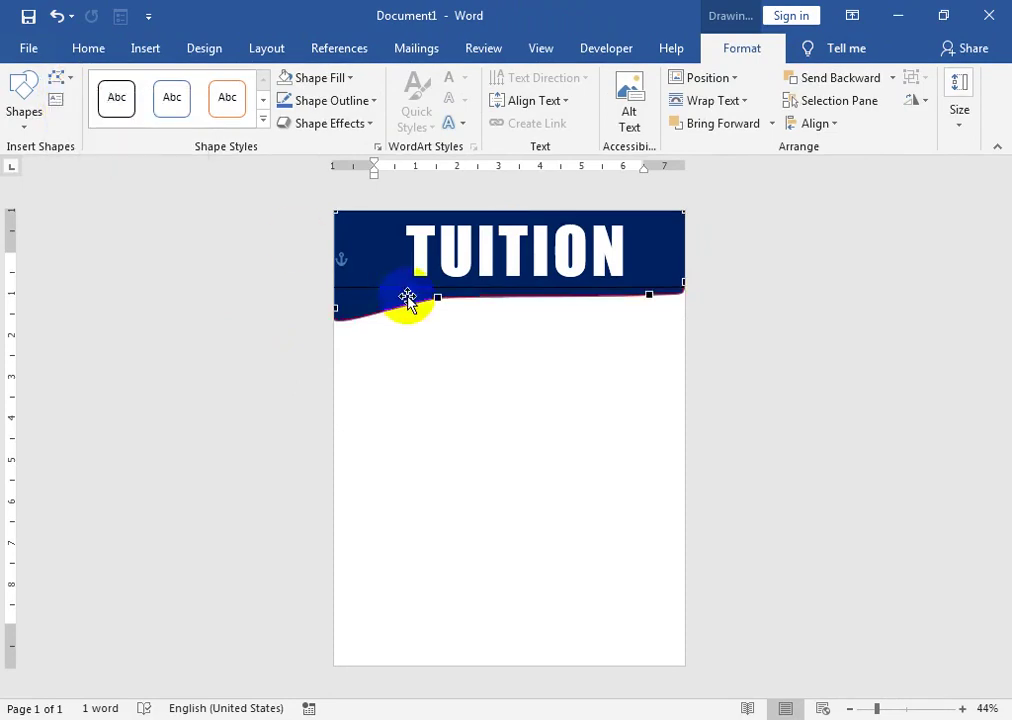
right_click(388, 312)
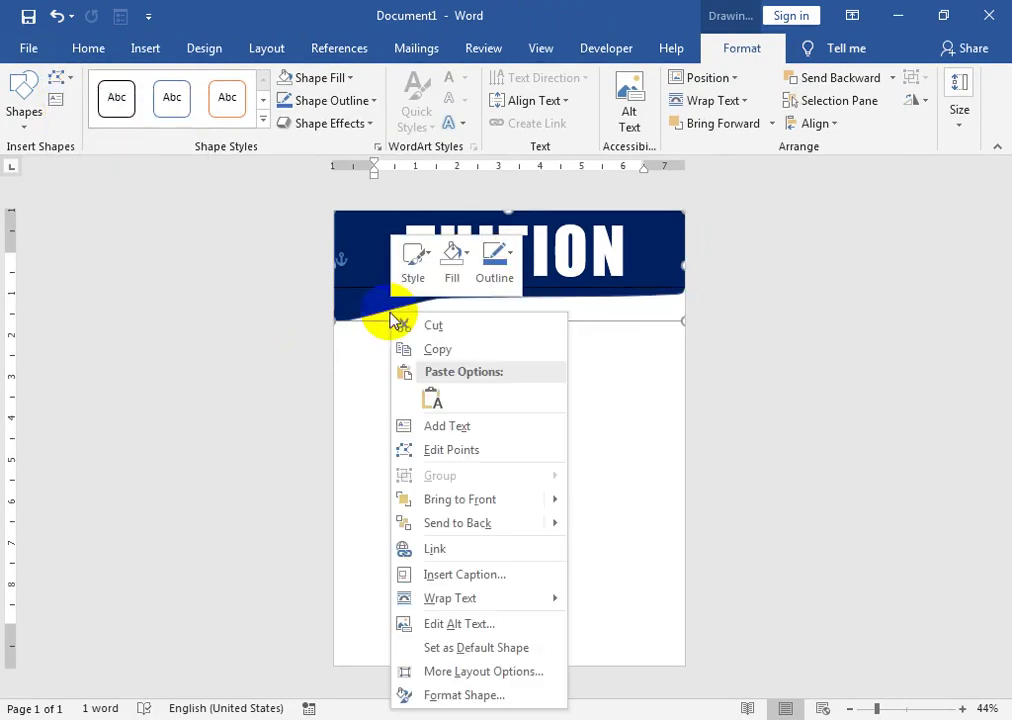
click(390, 314)
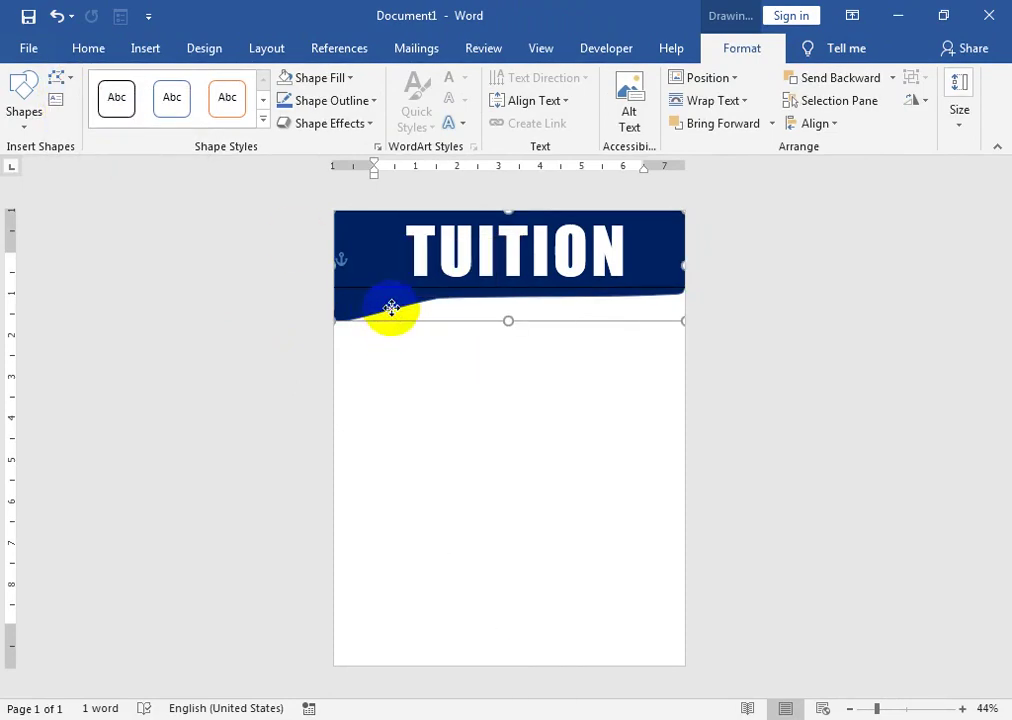
right_click(391, 307)
click(452, 445)
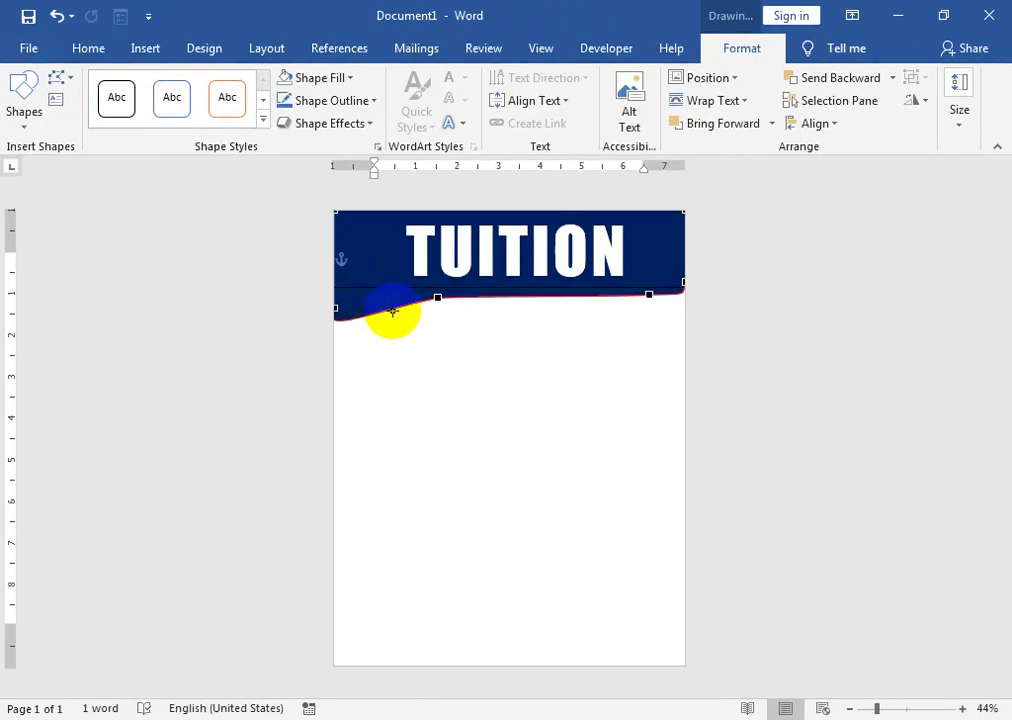
right_click(384, 311)
click(395, 321)
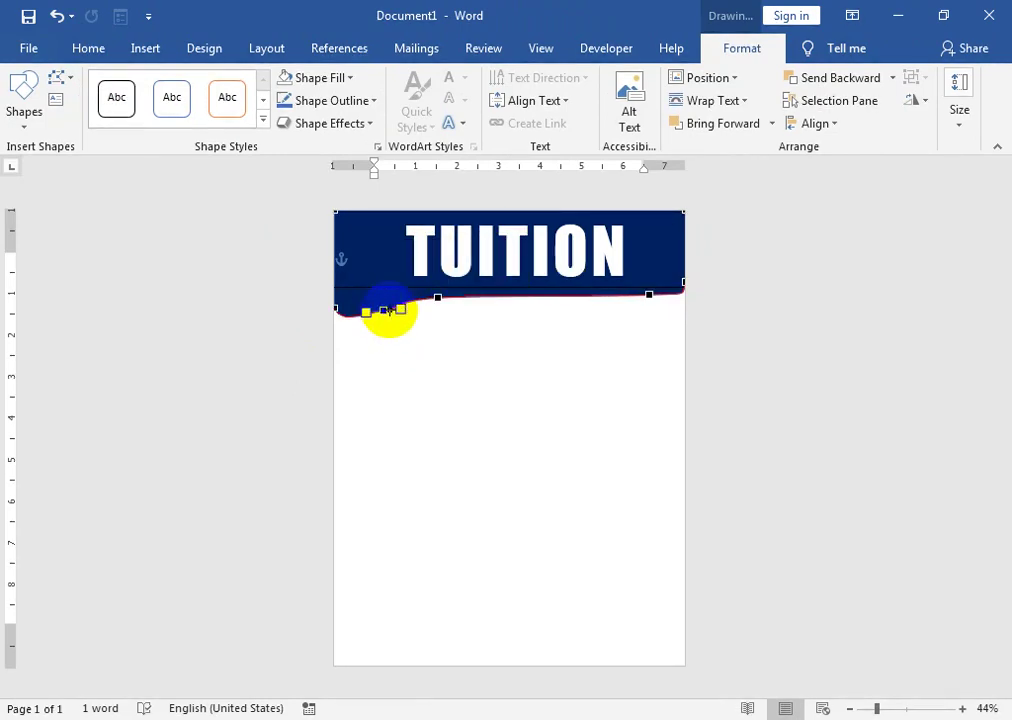
- Drag the wave's points so the left end dips down and the curve flattens
drag(434, 298, 335, 314)
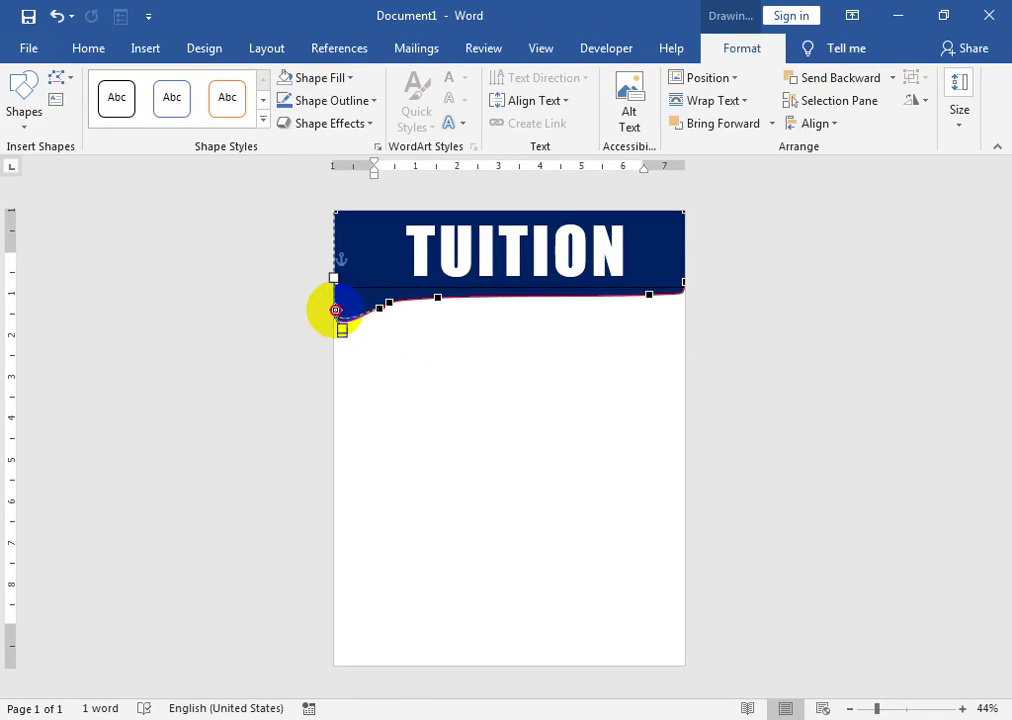
drag(335, 309, 320, 334)
drag(388, 306, 440, 296)
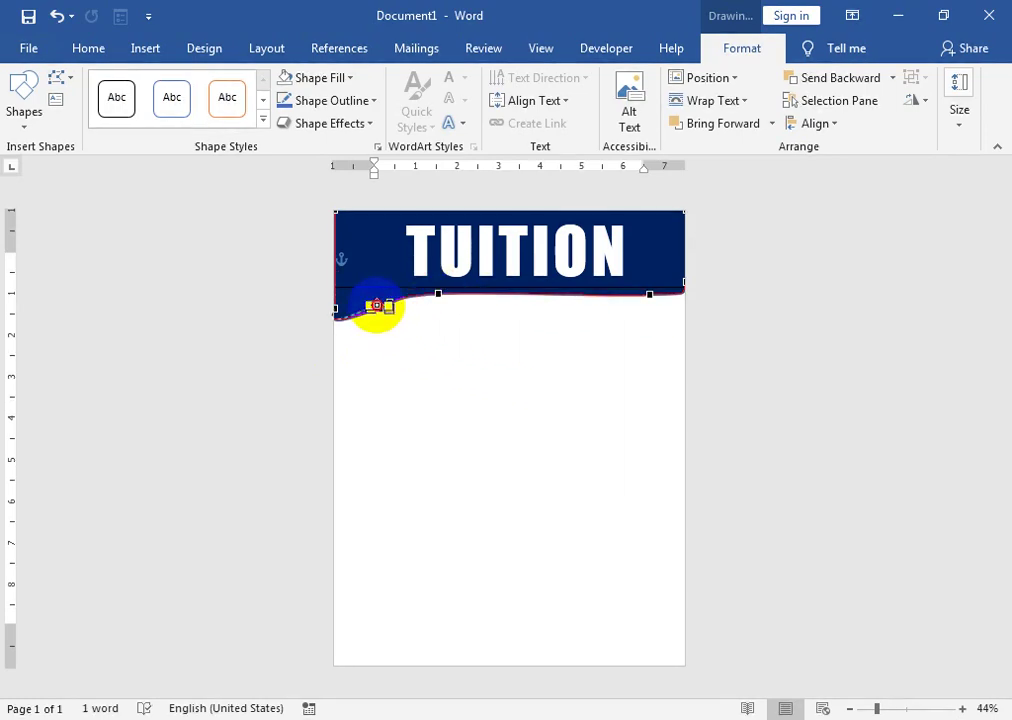
click(460, 360)
click(599, 288)
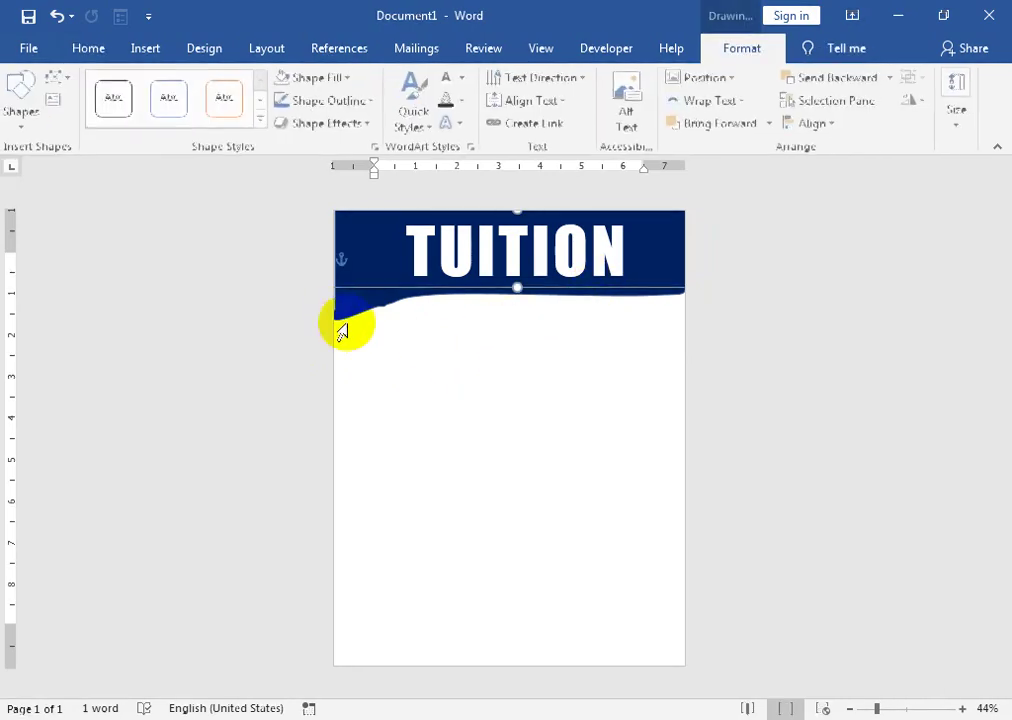
click(350, 310)
click(532, 401)
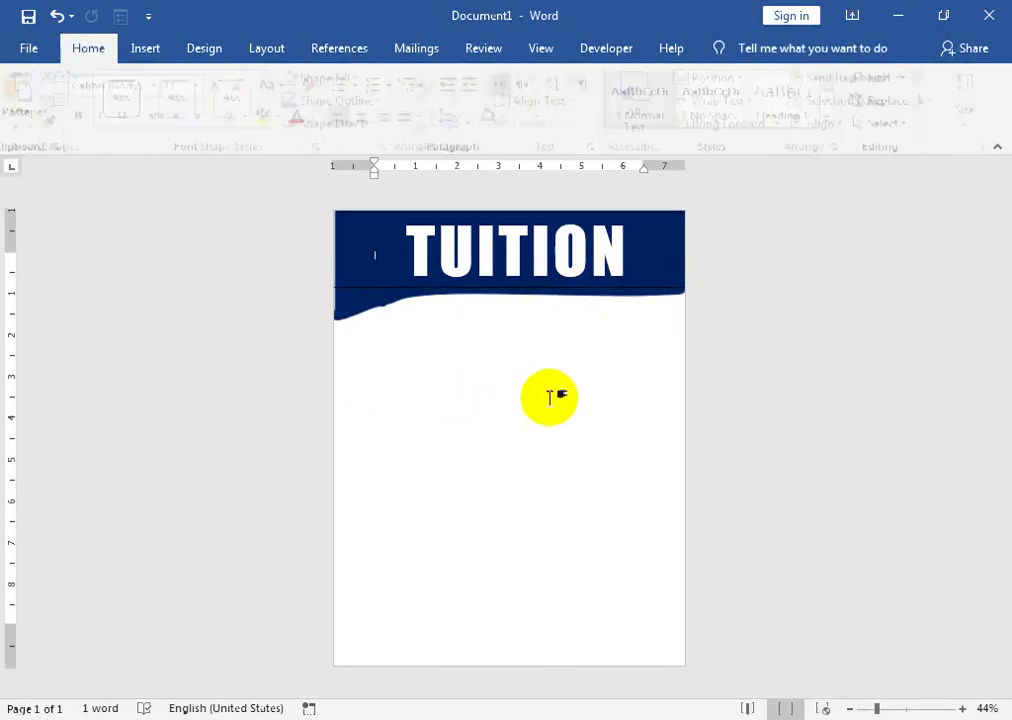
- Draw a rectangle below the TUITION header
click(145, 48)
click(150, 124)
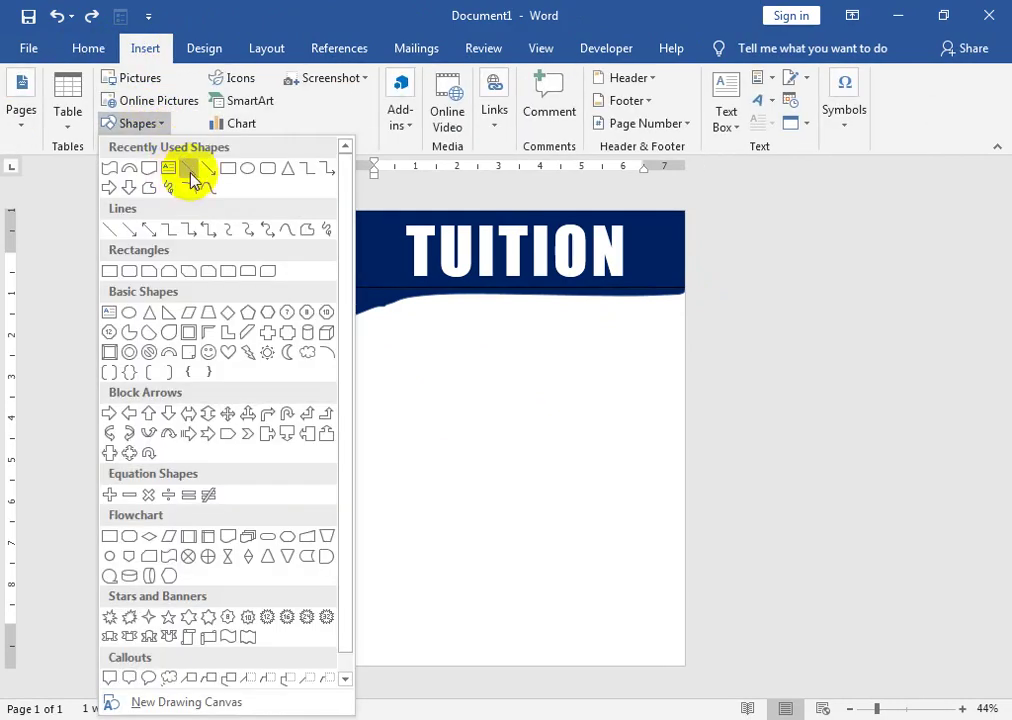
click(229, 168)
drag(357, 296, 676, 414)
- Add the text FOR COMMERCE STUDENT to the rectangle, aligned to the top
right_click(516, 322)
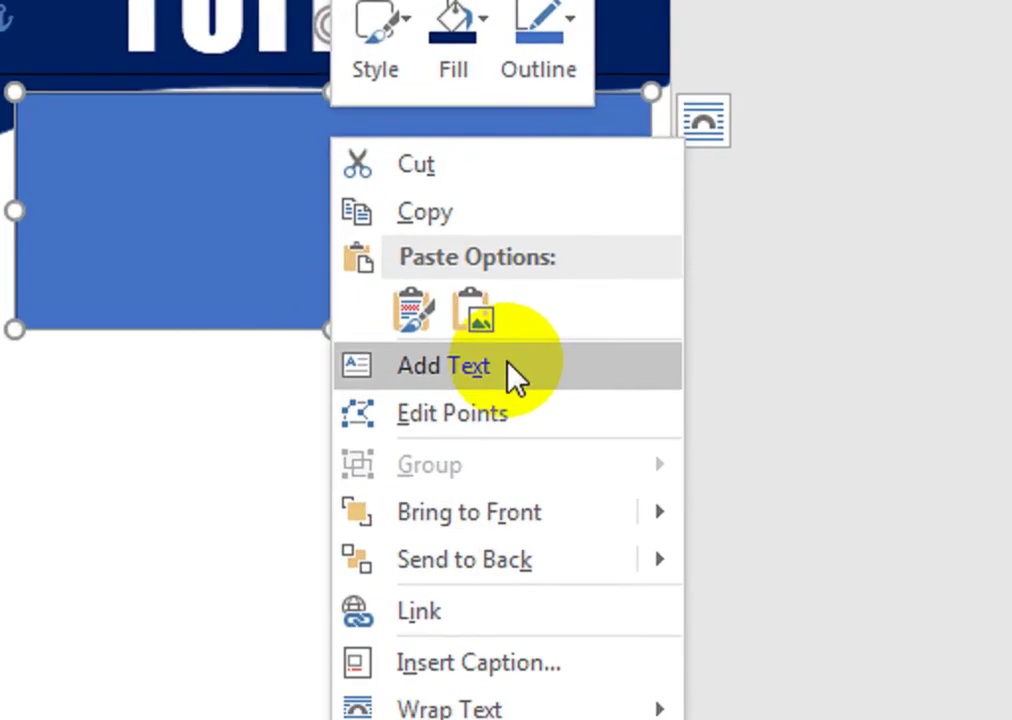
click(604, 436)
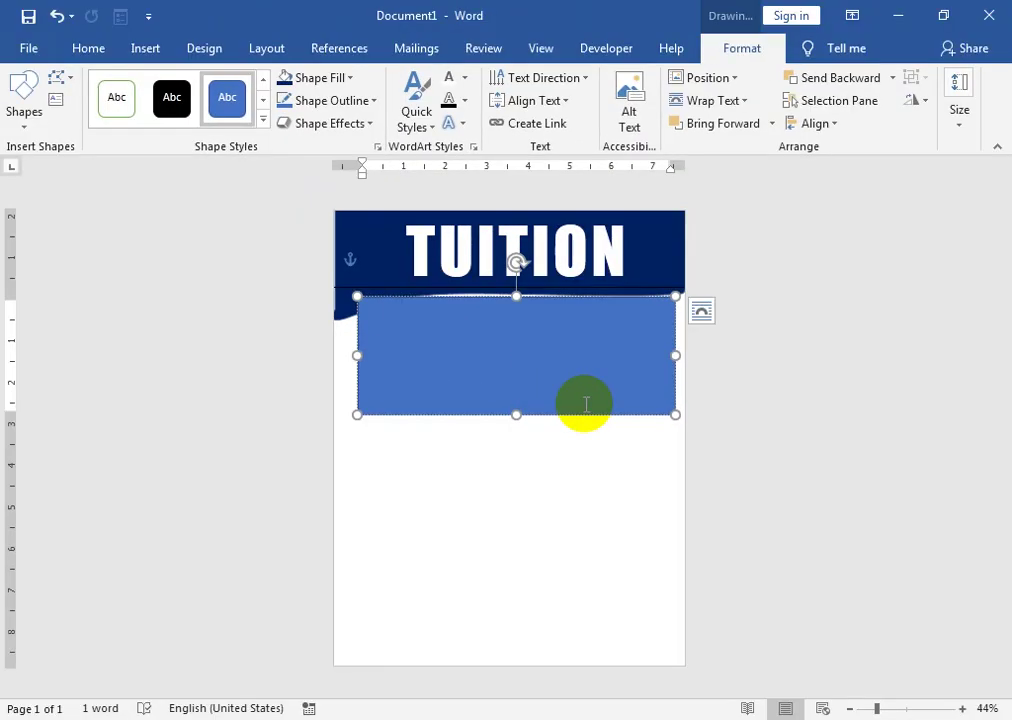
click(527, 100)
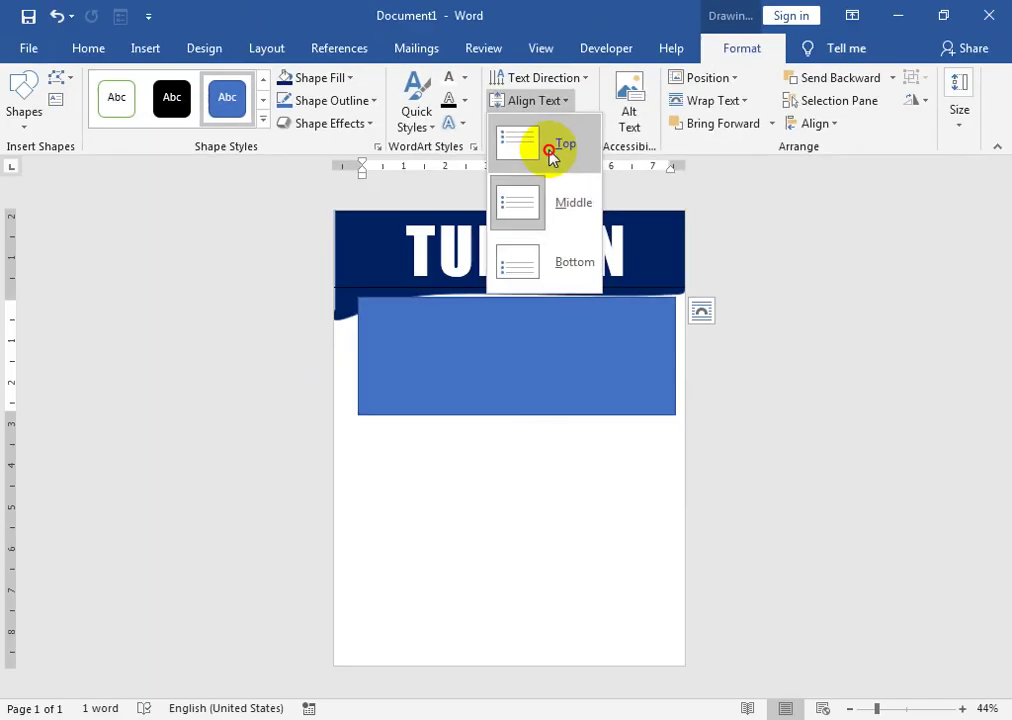
click(515, 312)
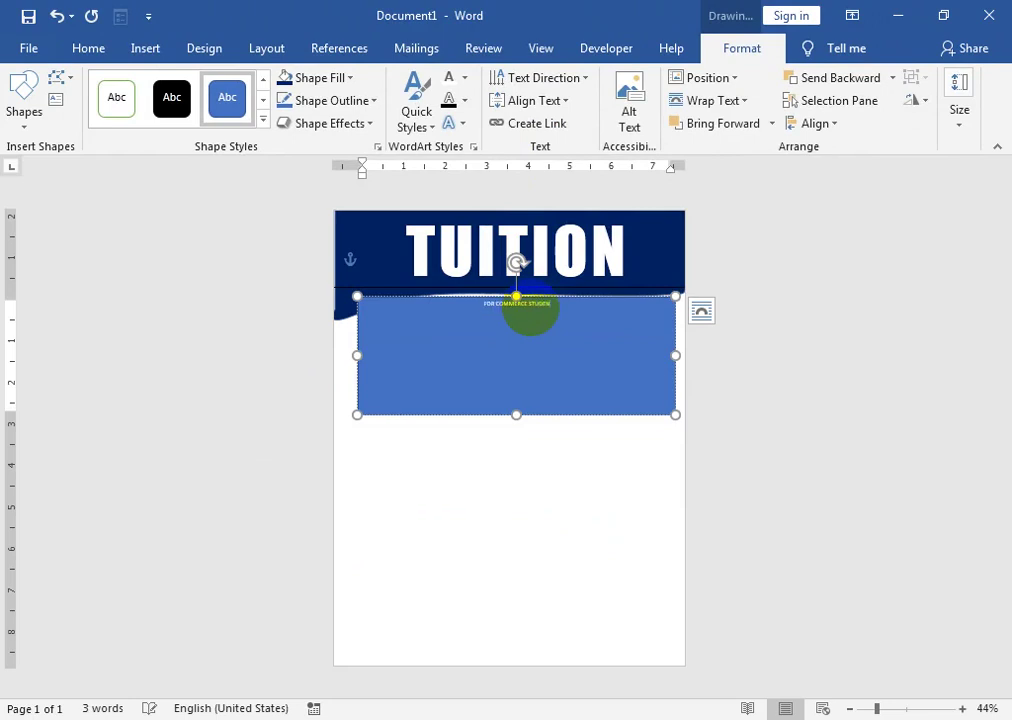
- Make FOR COMMERCE STUDENT 48 pt bold, not italic
triple_click(532, 311)
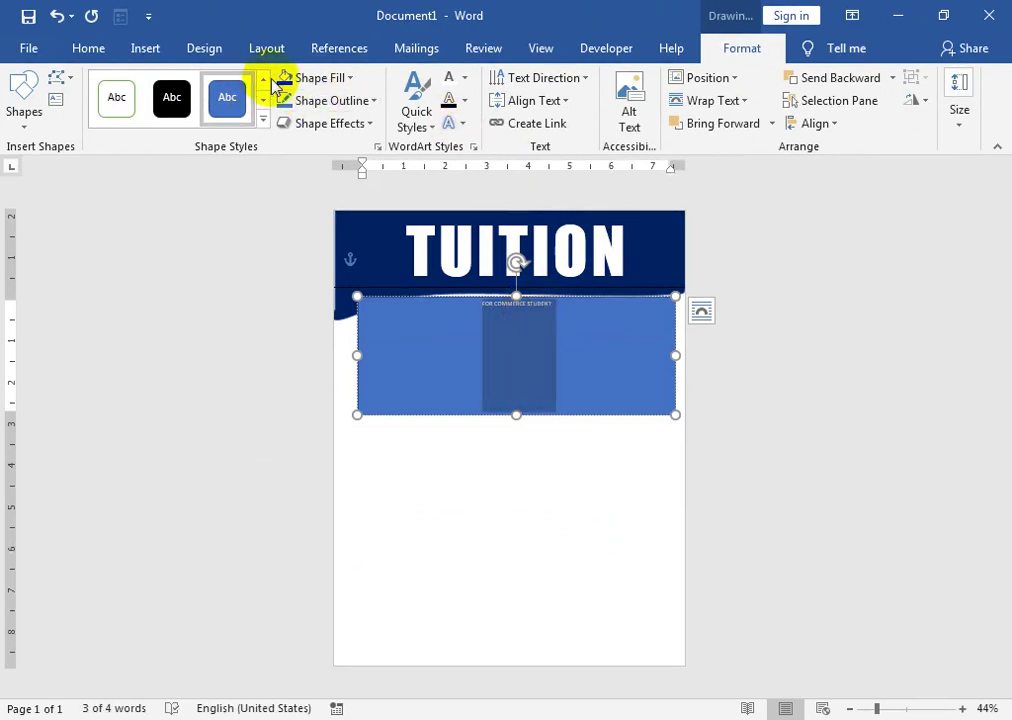
click(67, 58)
click(224, 86)
click(224, 86)
click(224, 86)
click(224, 86)
click(224, 86)
click(224, 86)
click(224, 86)
click(224, 86)
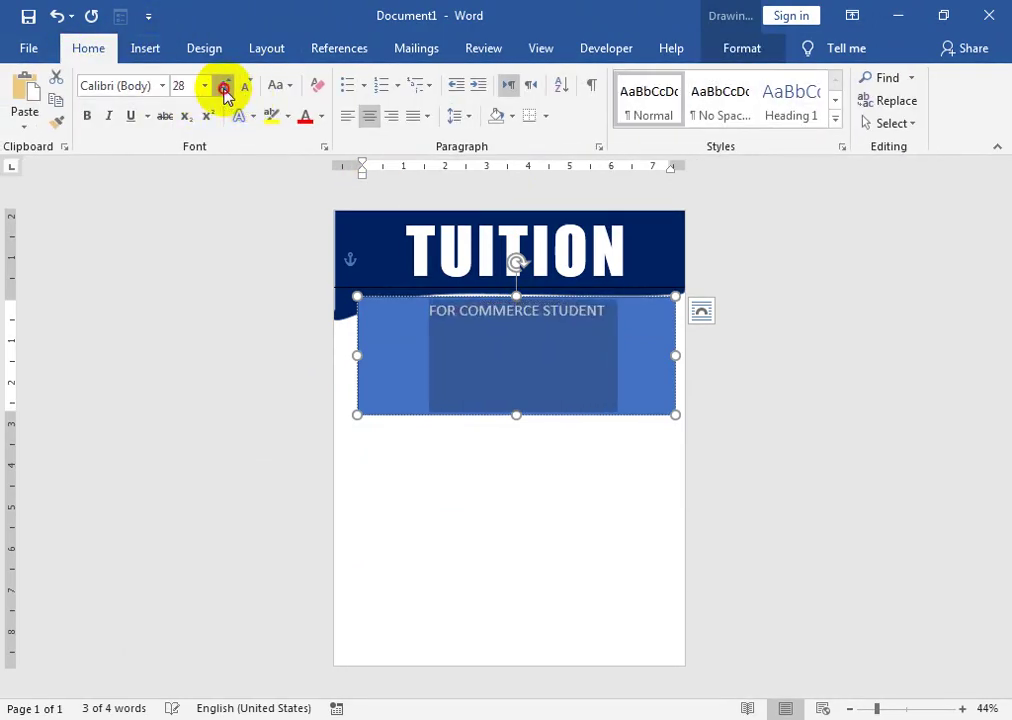
click(224, 86)
click(224, 86)
click(110, 117)
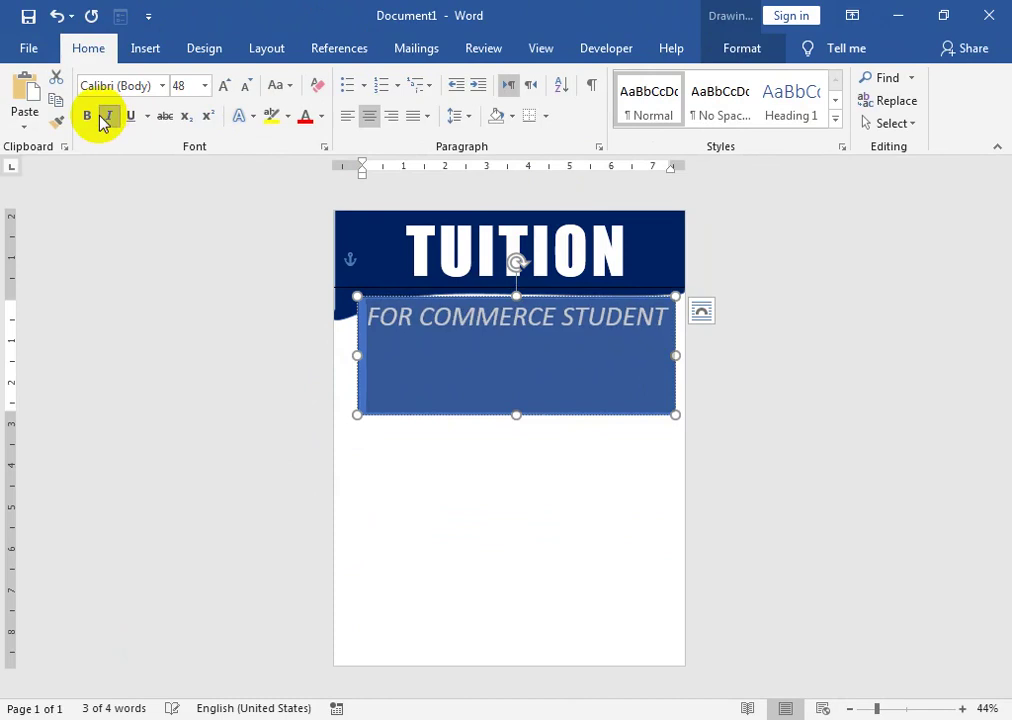
click(88, 117)
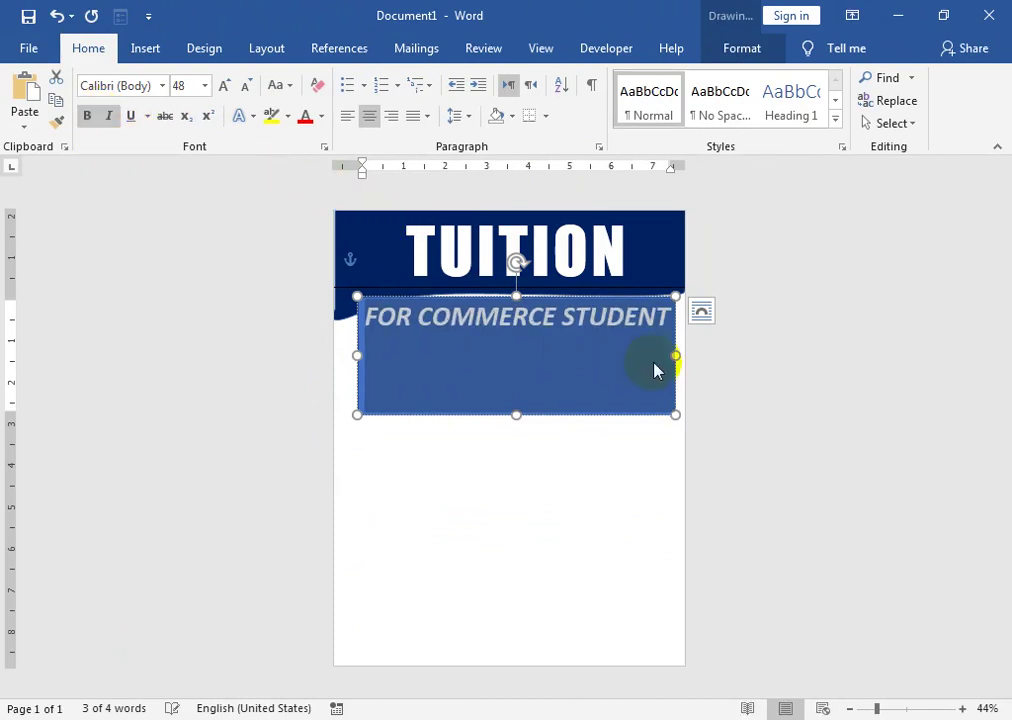
click(109, 116)
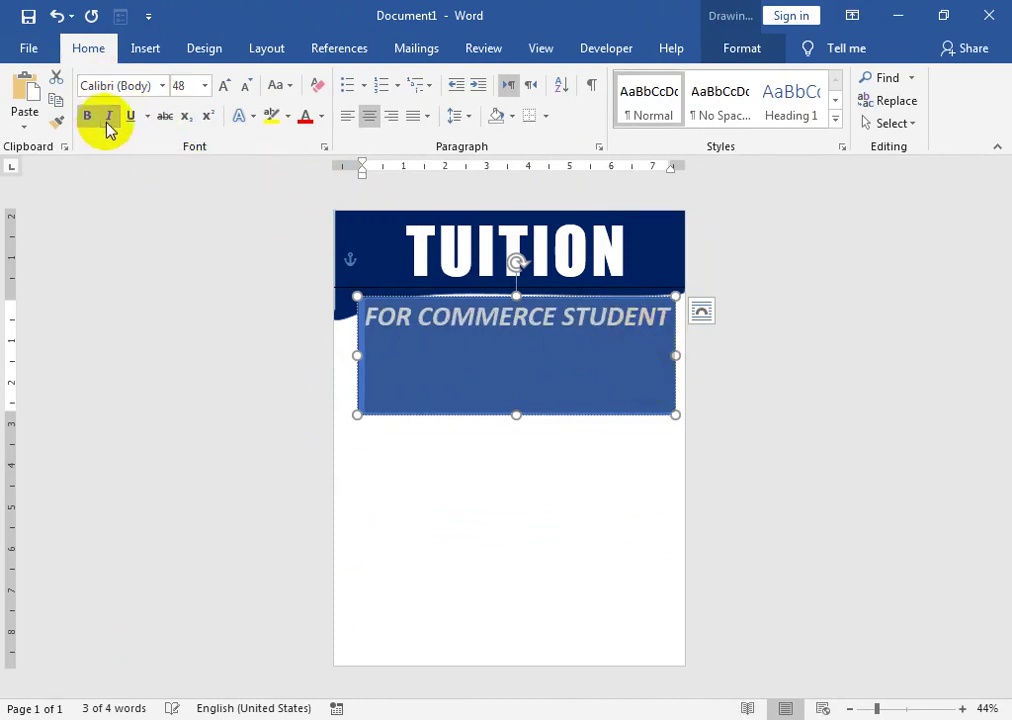
click(109, 116)
- Remove the rectangle's blue fill and make the subtitle text black
click(742, 48)
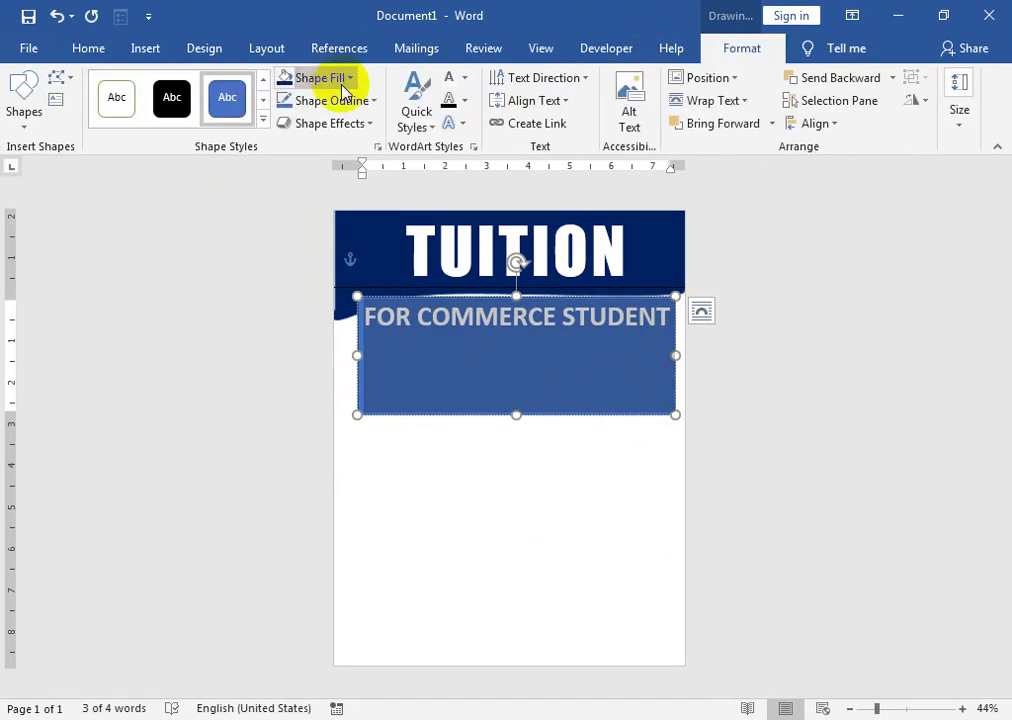
click(350, 77)
click(340, 253)
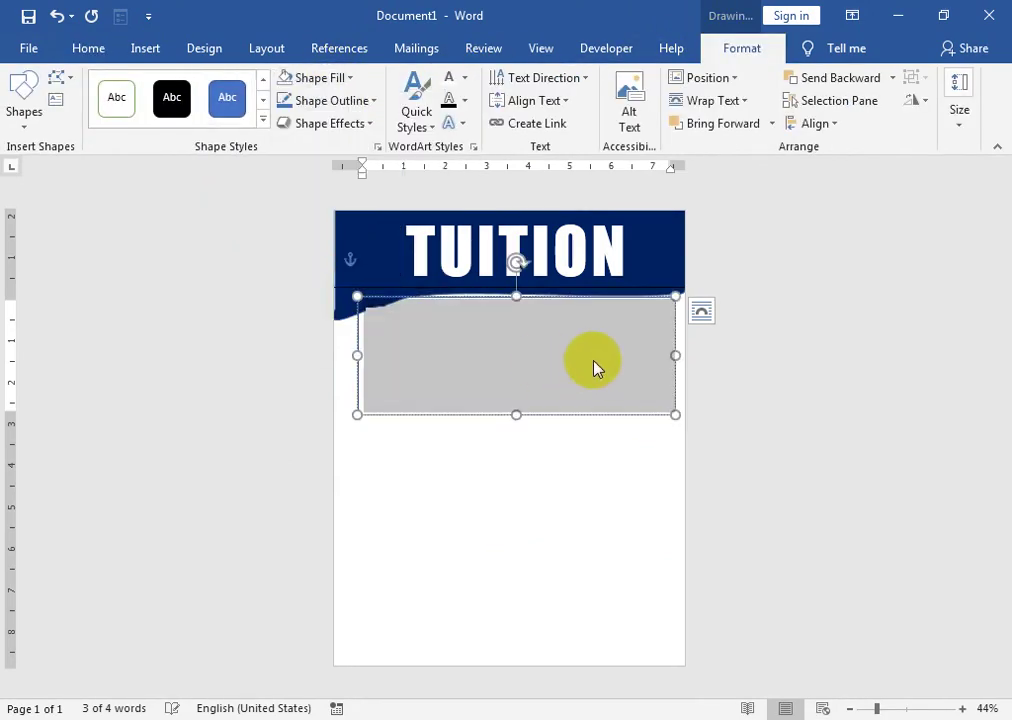
click(463, 80)
click(465, 142)
click(657, 312)
- Fill the TUITION header and its wave shape black, then nudge the subtitle box down
click(680, 218)
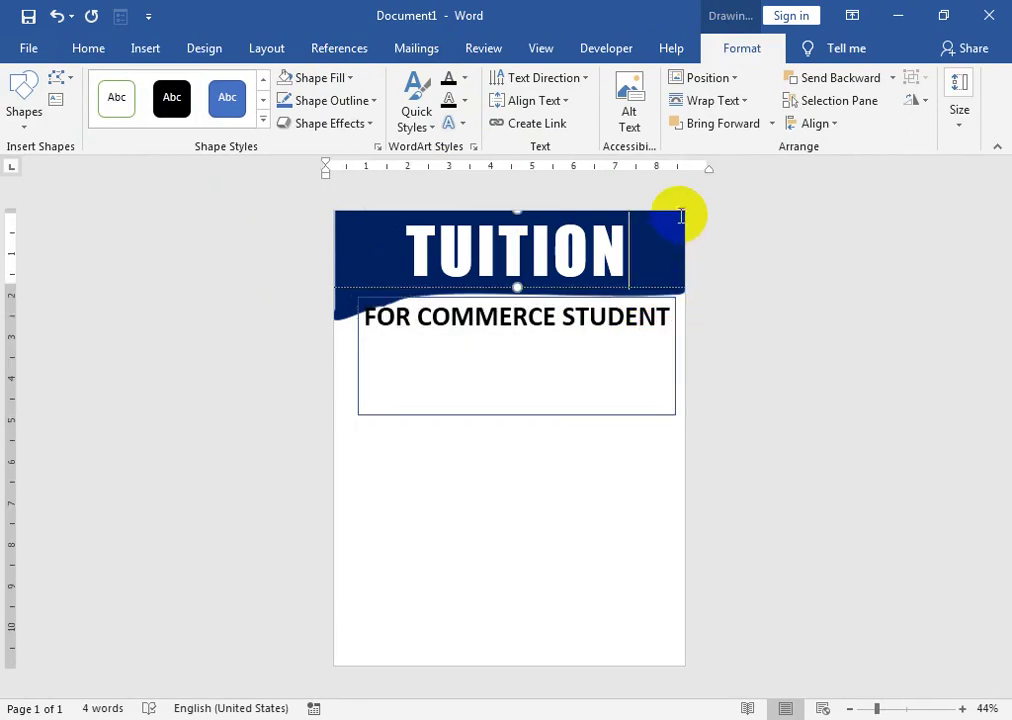
click(316, 77)
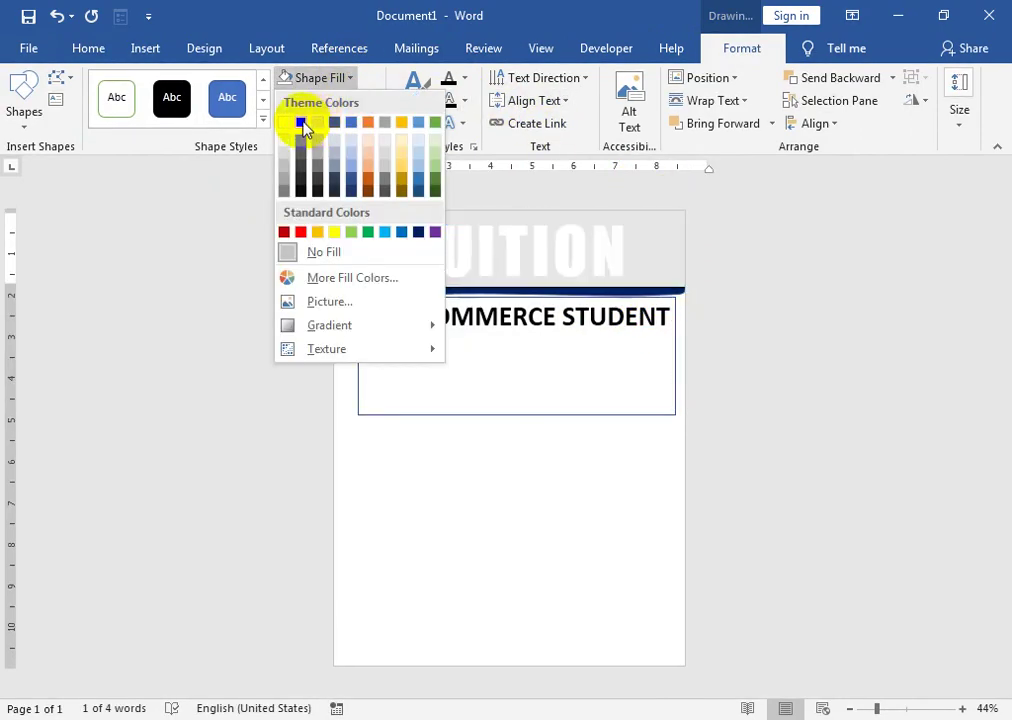
click(308, 121)
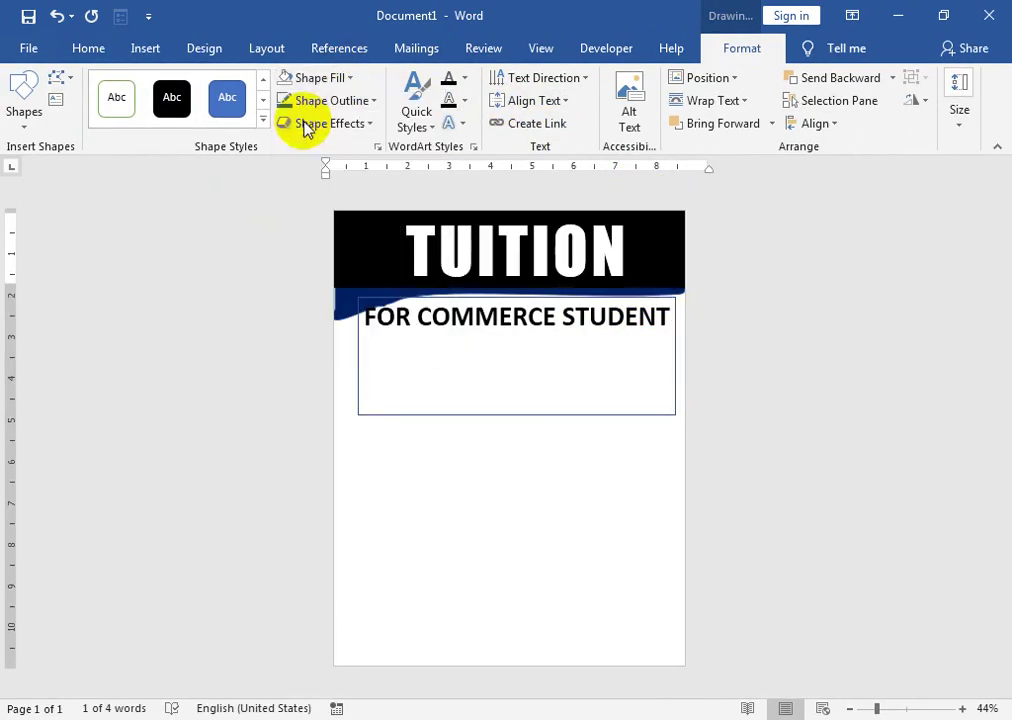
click(343, 312)
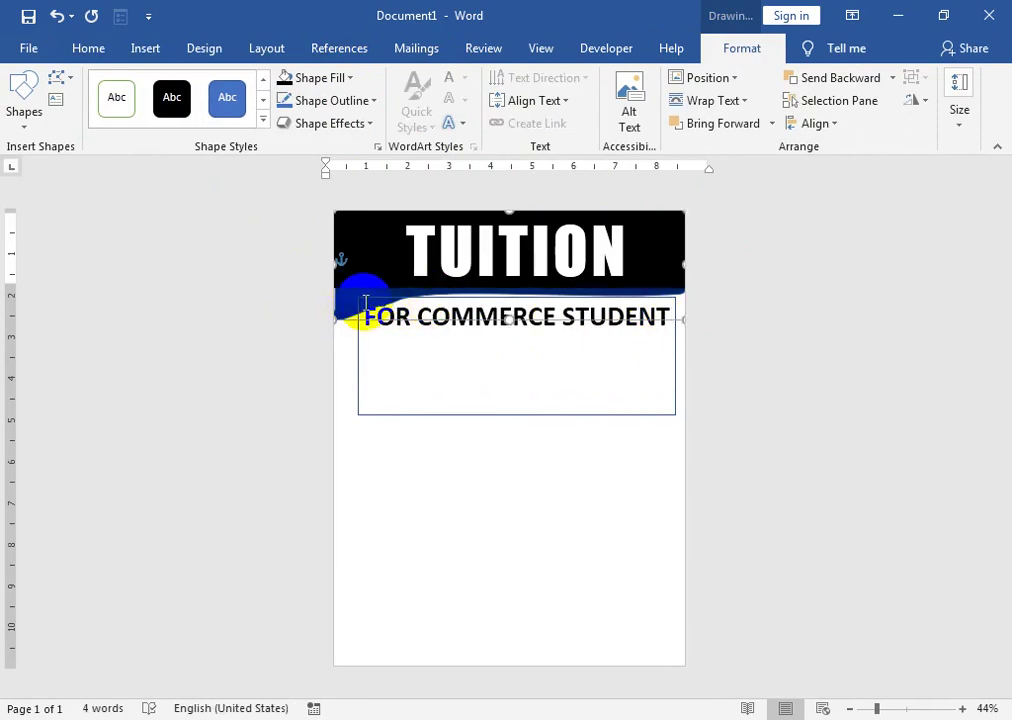
click(366, 291)
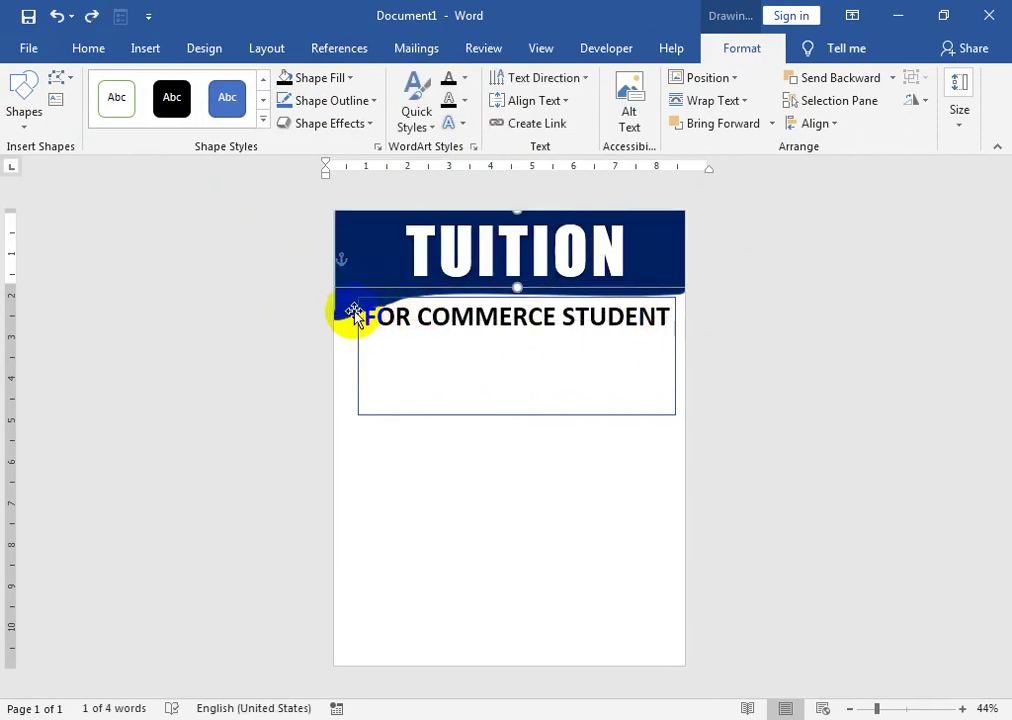
click(340, 316)
click(312, 77)
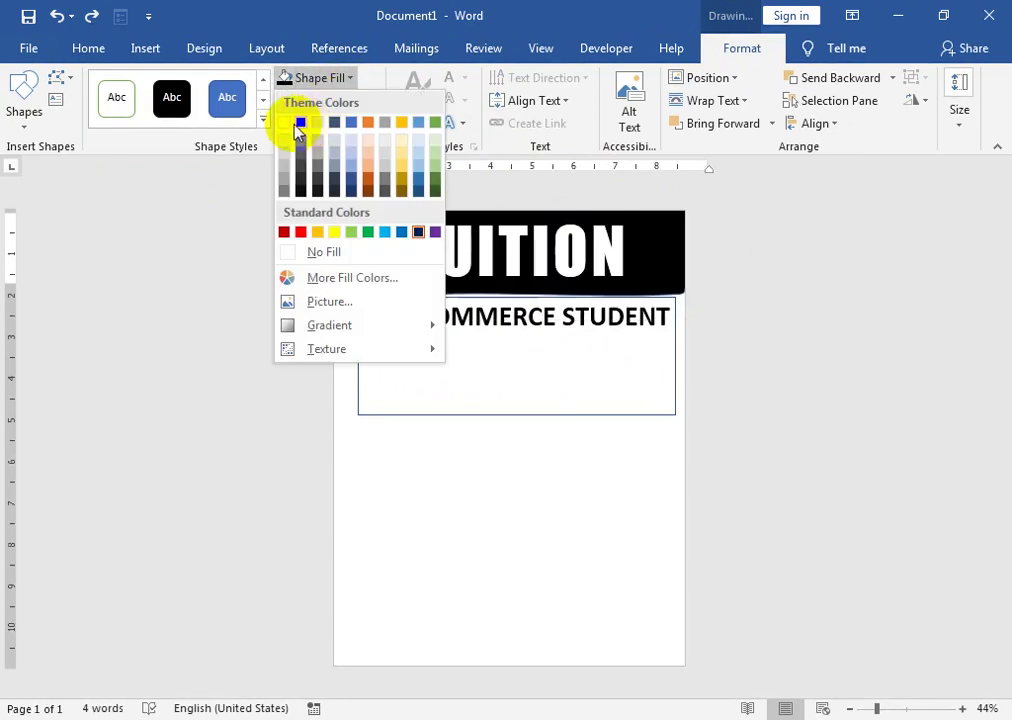
click(297, 124)
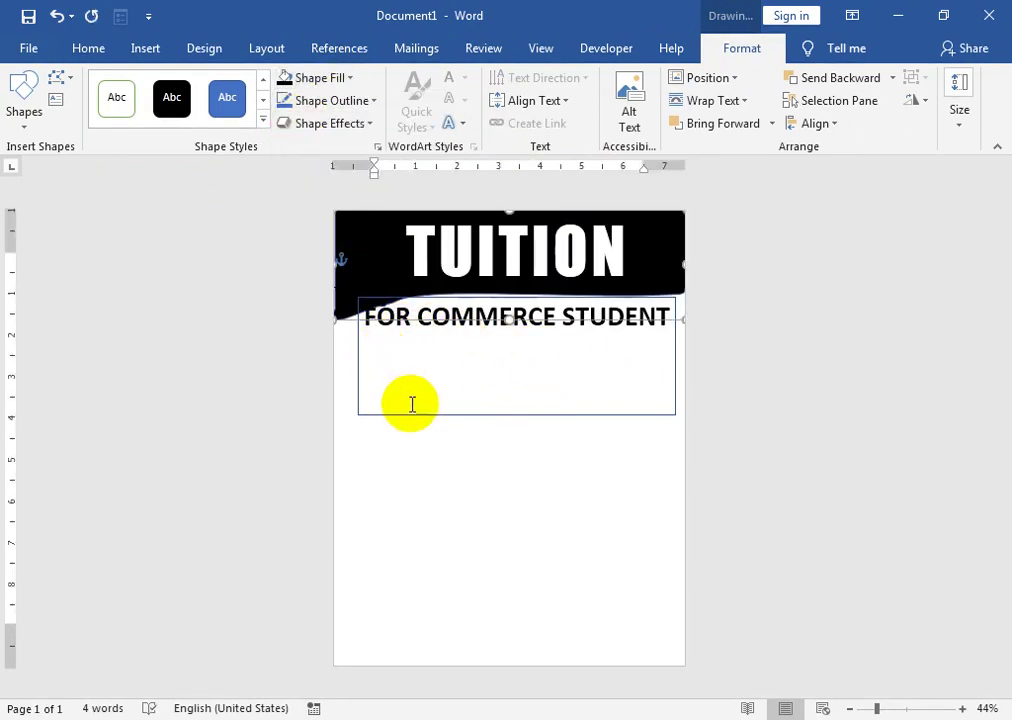
drag(420, 415, 420, 419)
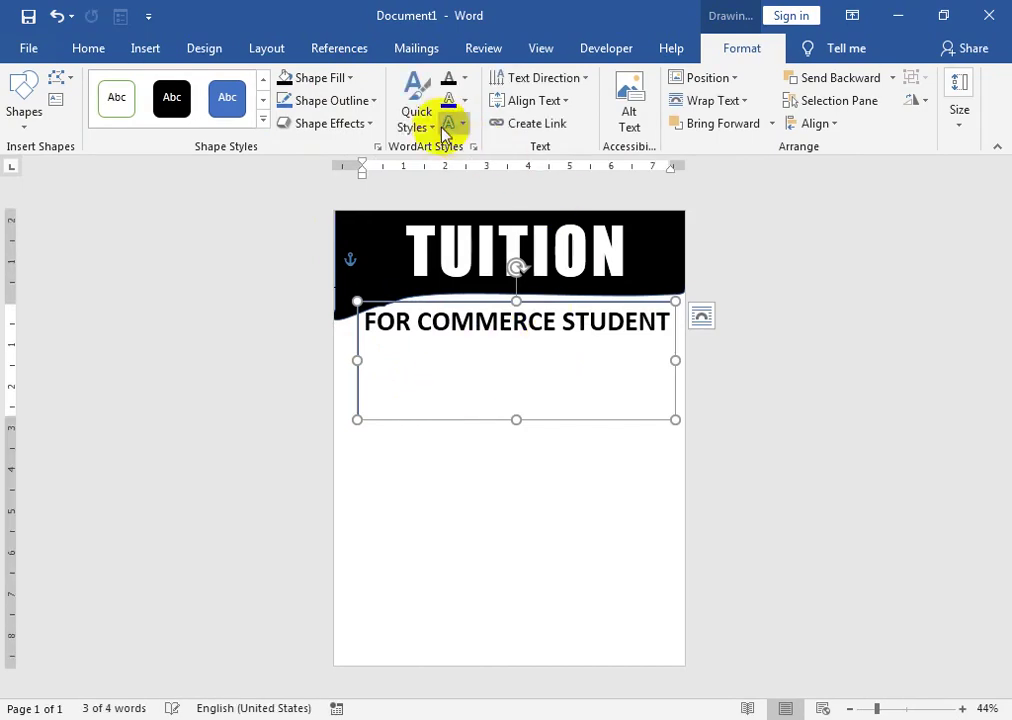
- Remove the text box border and add 'Improve Your Basic Concept of Class' under FOR COMMERCE STUDENT
click(333, 100)
click(335, 273)
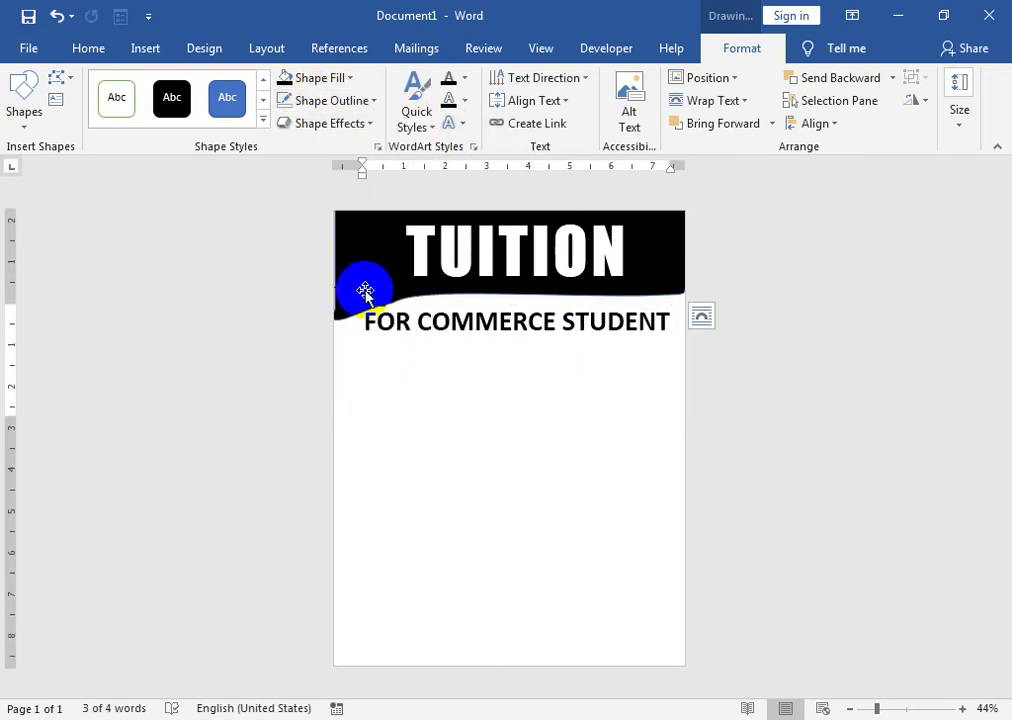
click(672, 321)
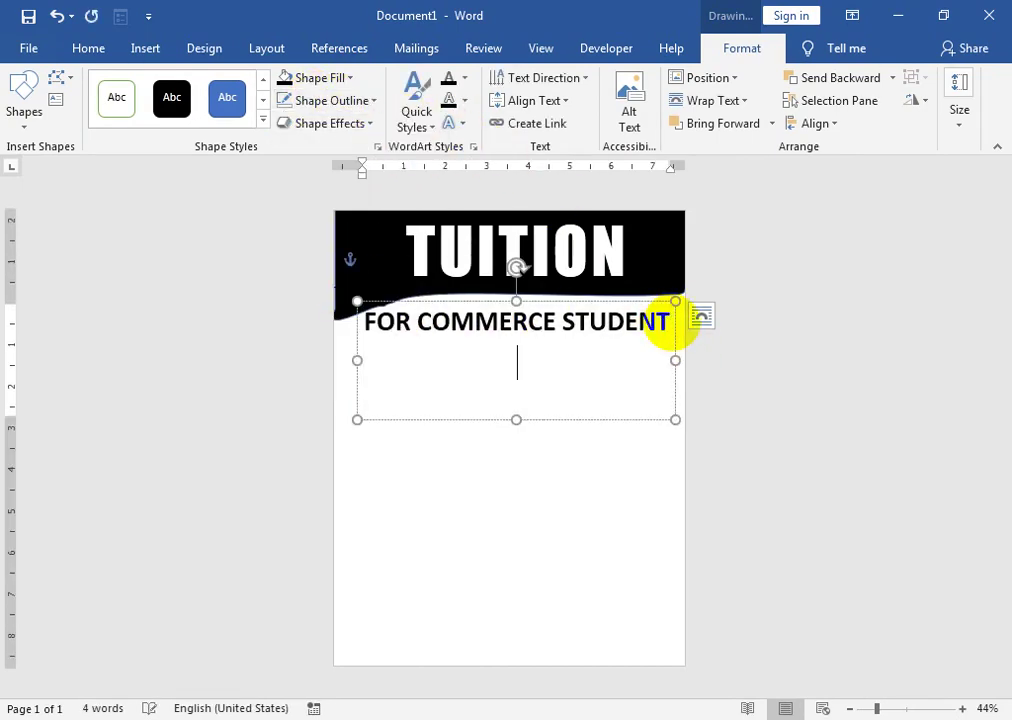
key(Return)
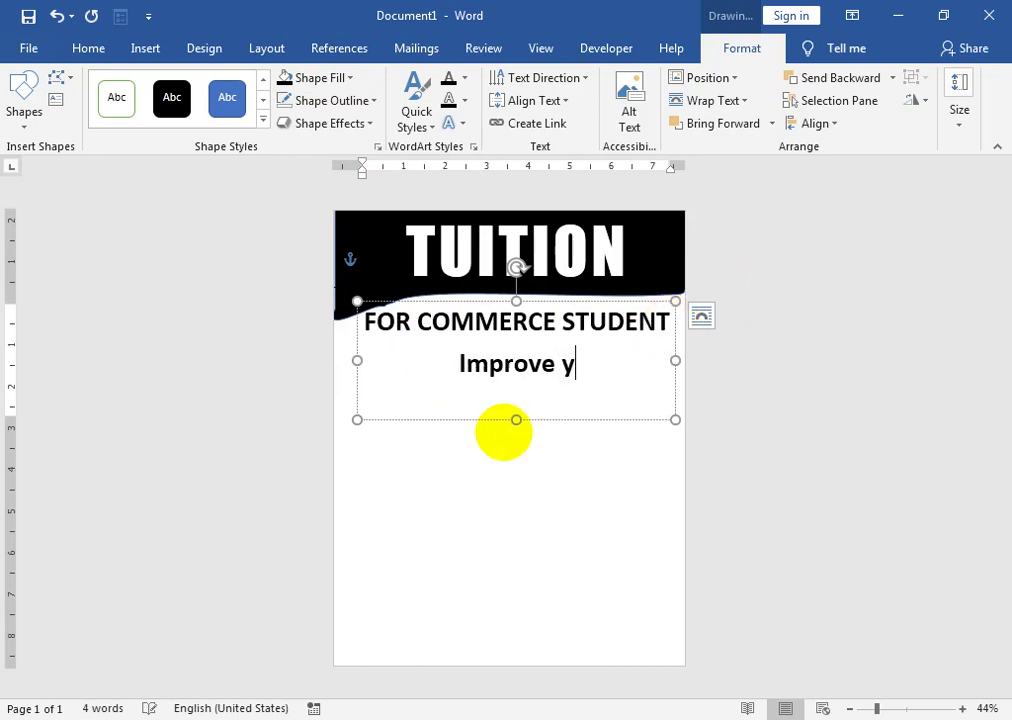
text(Improve Your Basic )
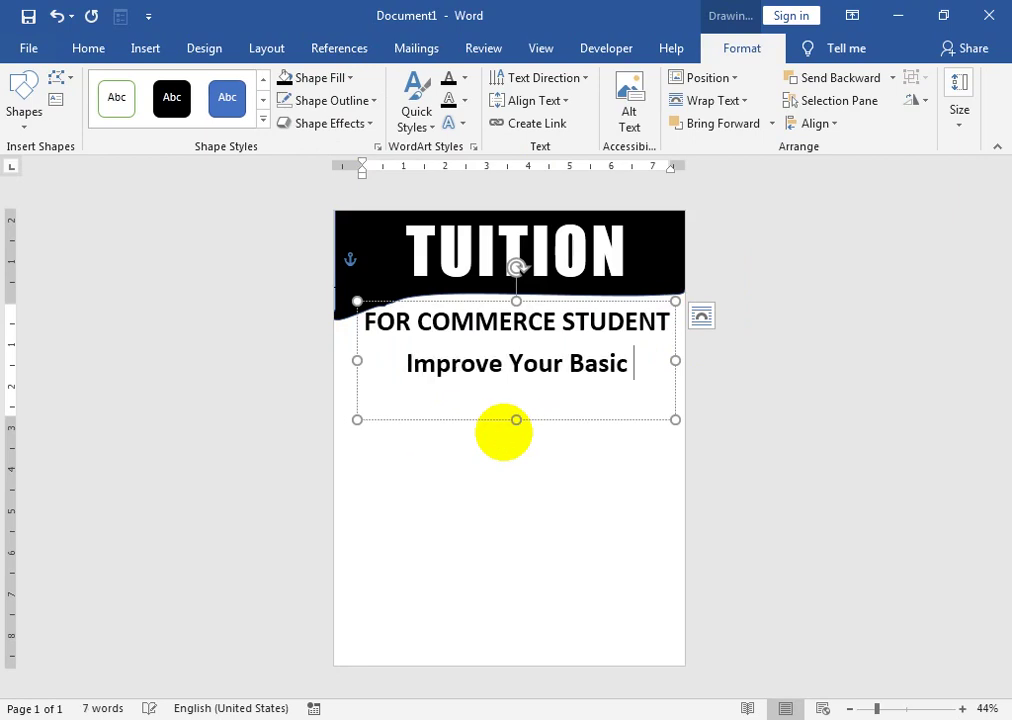
text(Conce)
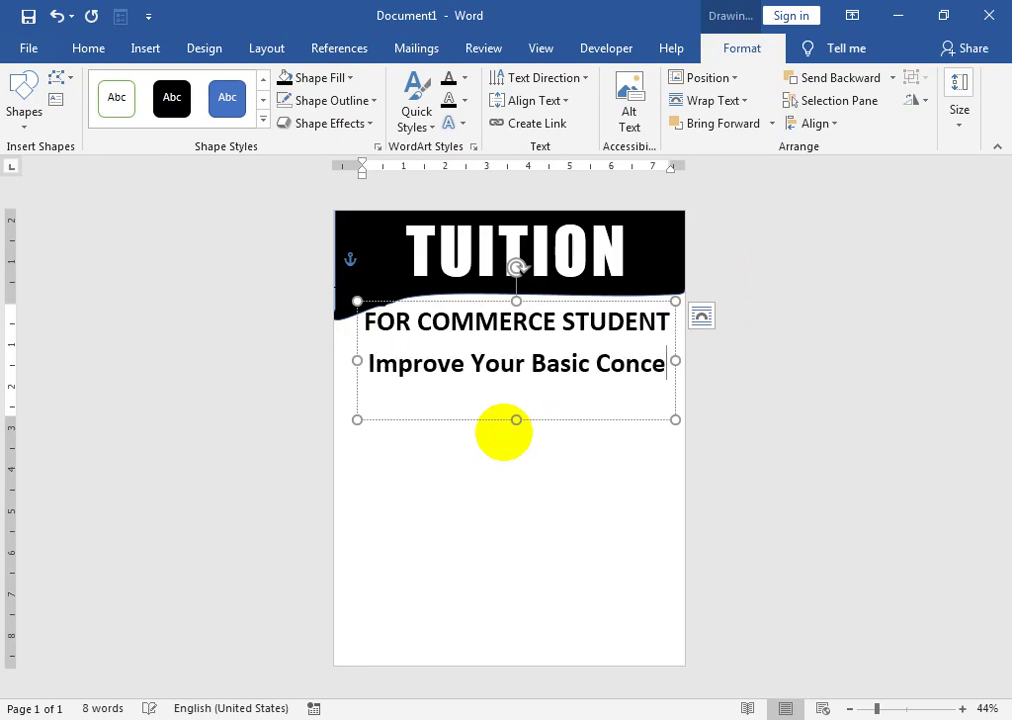
text(pt of Class)
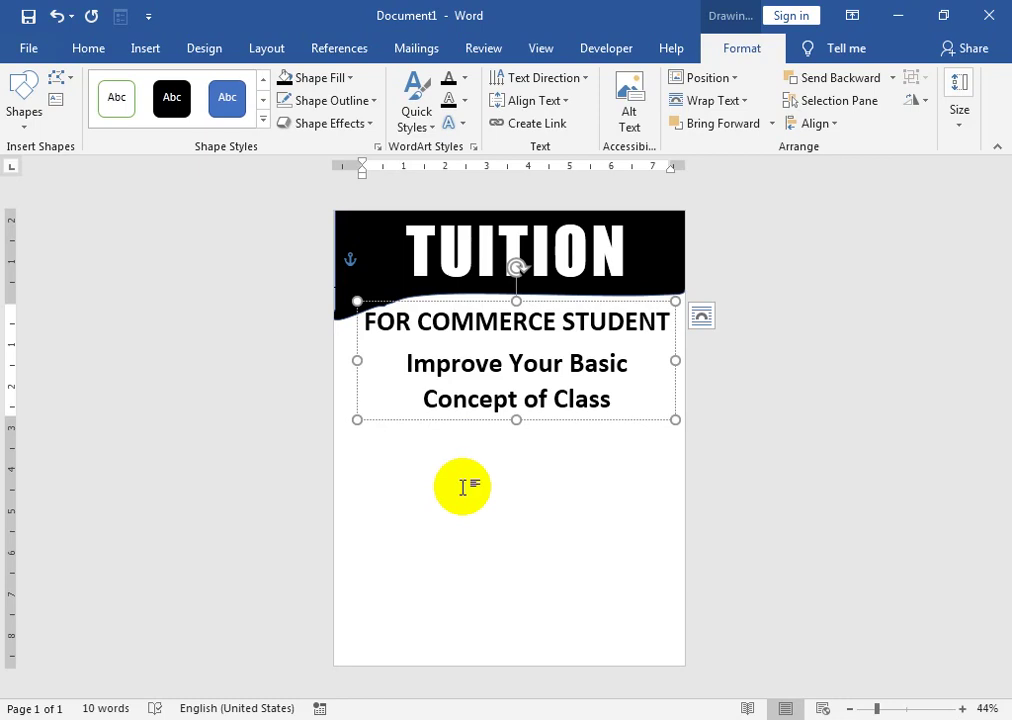
- Stretch the box down and fix the last line's capitalisation to I.Com & B.Com
drag(516, 419, 522, 445)
double_click(586, 405)
click(628, 400)
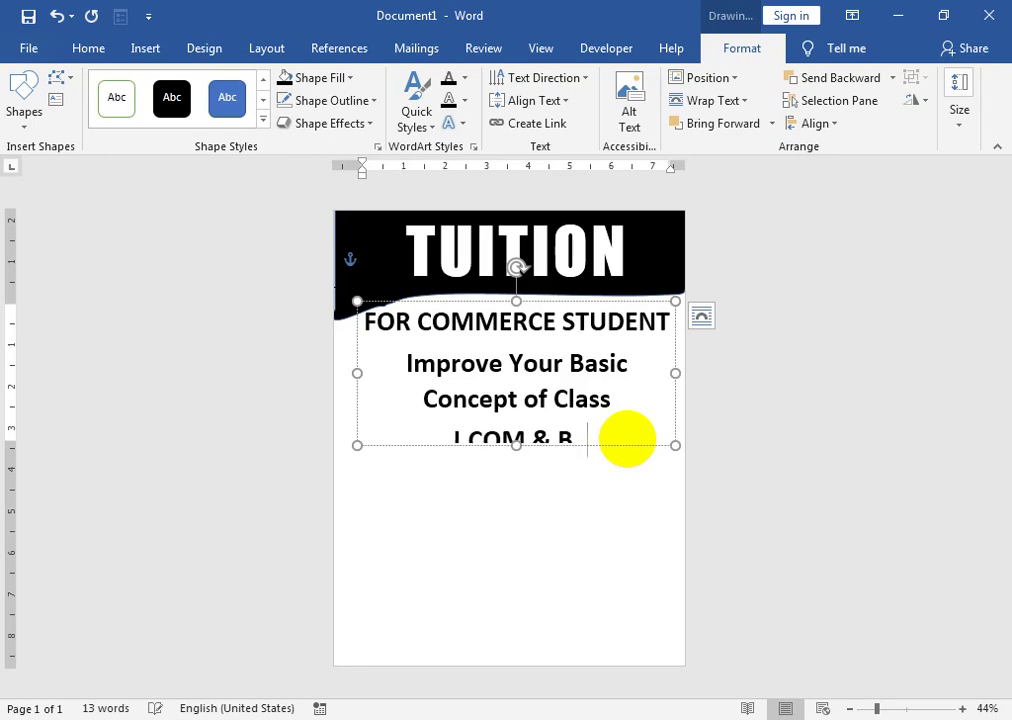
text(m)
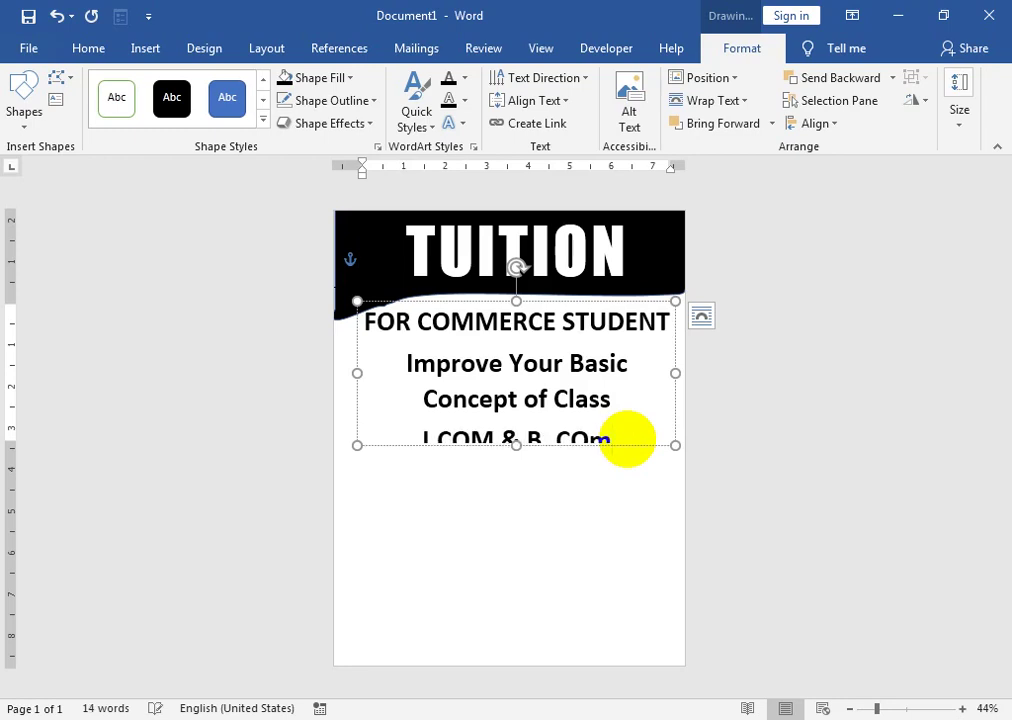
drag(514, 445, 515, 467)
double_click(566, 450)
text(Com)
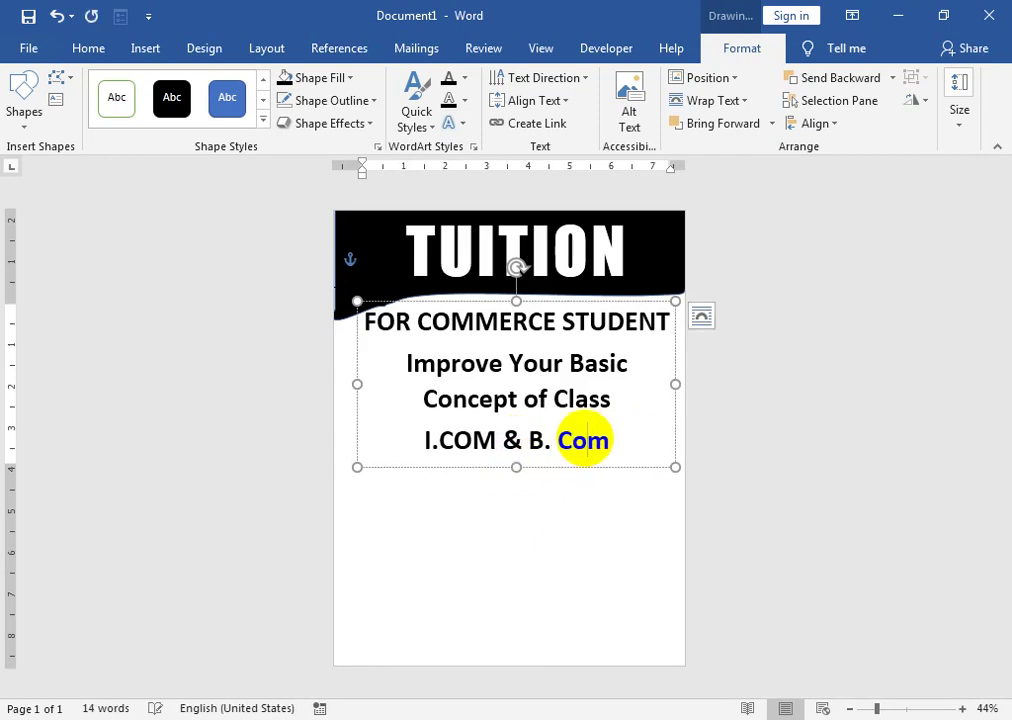
drag(502, 440, 452, 442)
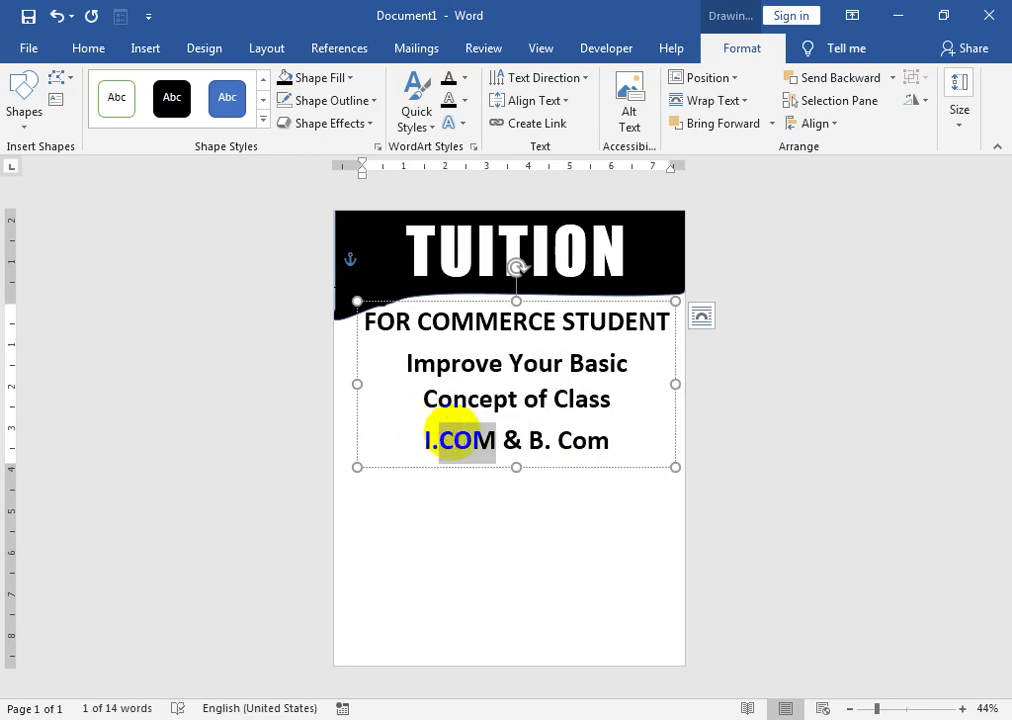
text(Com)
click(556, 440)
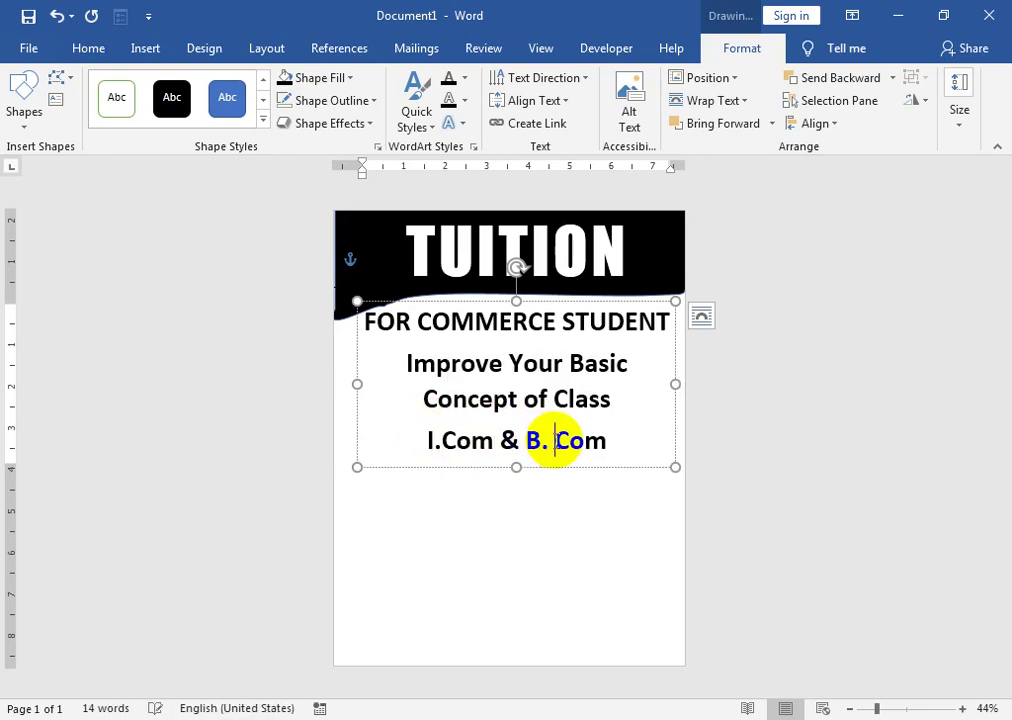
key(BackSpace)
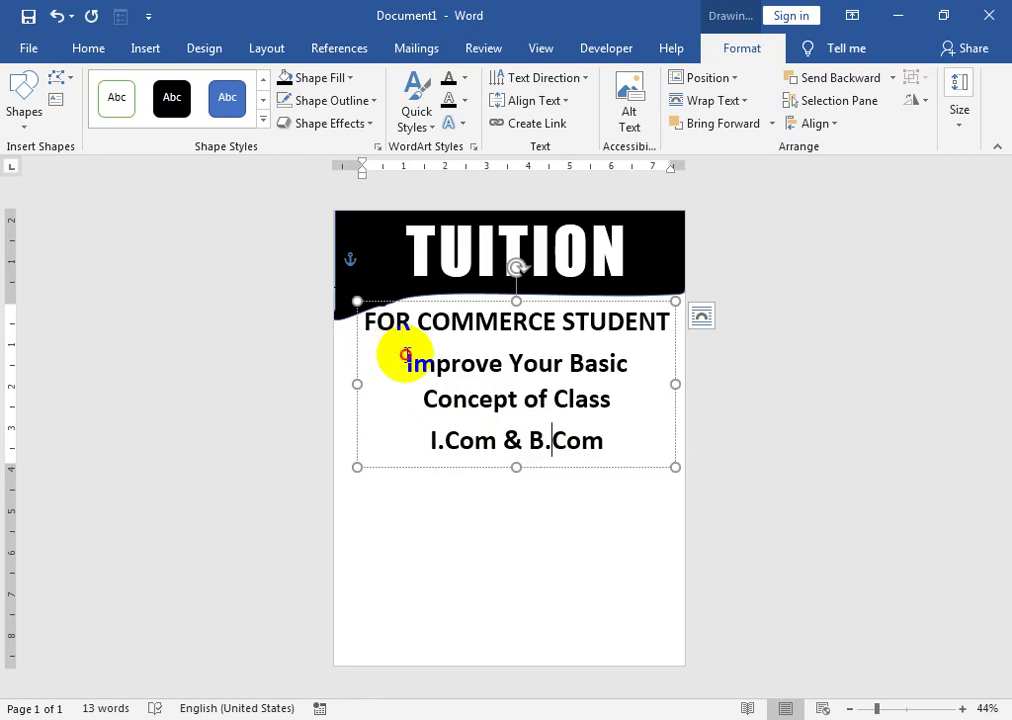
- Set the 'Improve Your Basic Concept of Class' line to 34 pt so it fits on one line
drag(405, 355, 630, 409)
click(87, 50)
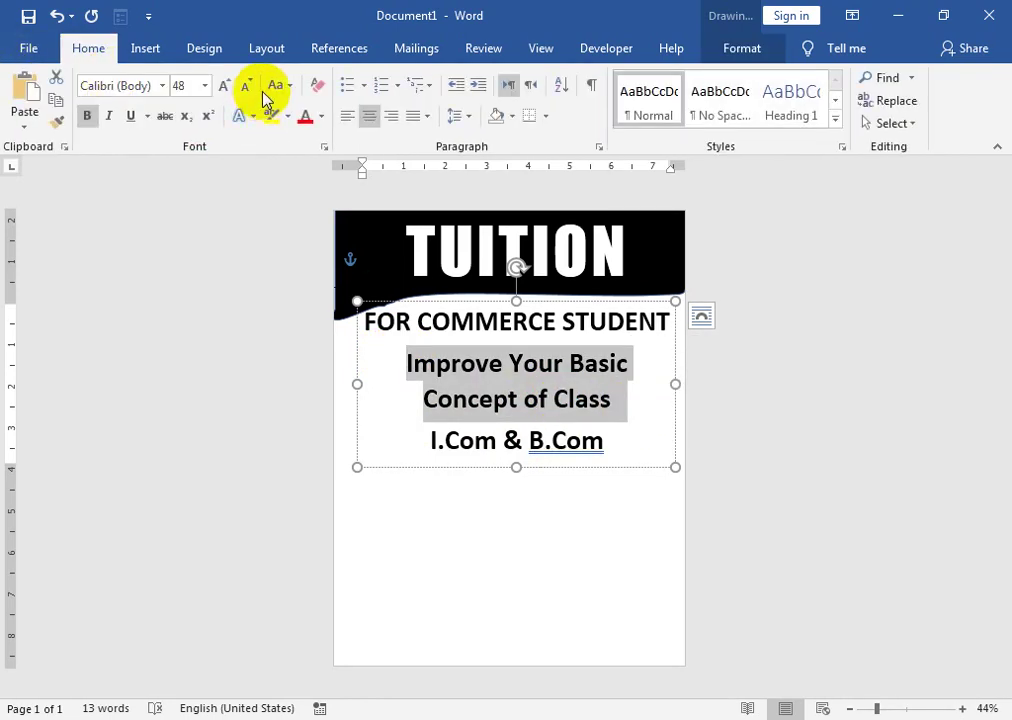
click(246, 88)
click(246, 88)
click(246, 88)
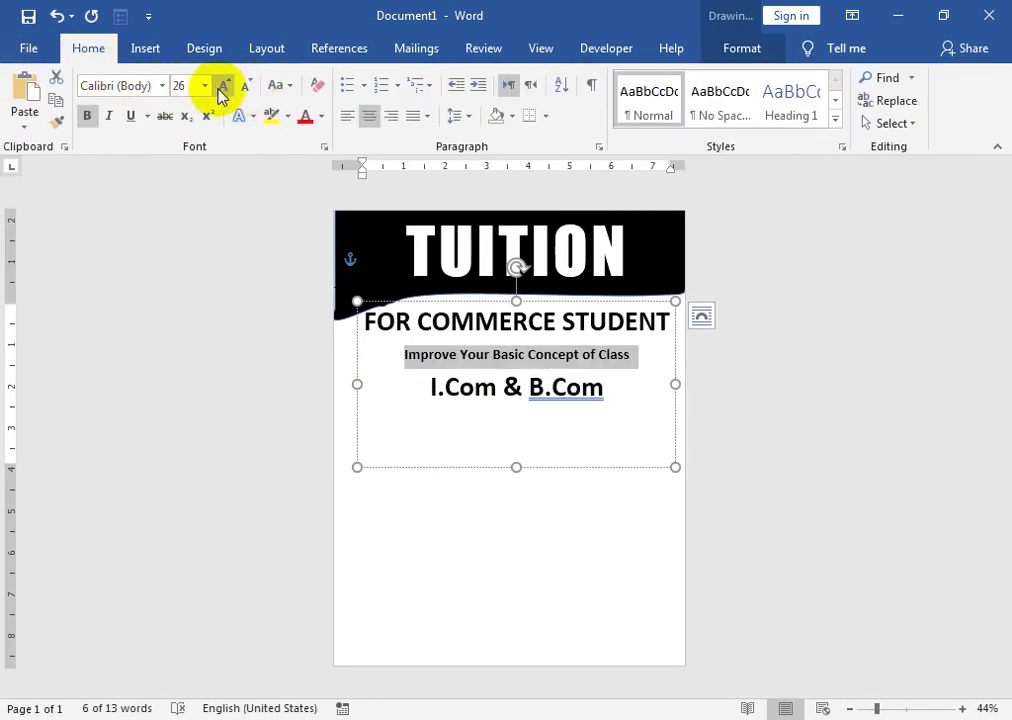
click(222, 90)
click(222, 90)
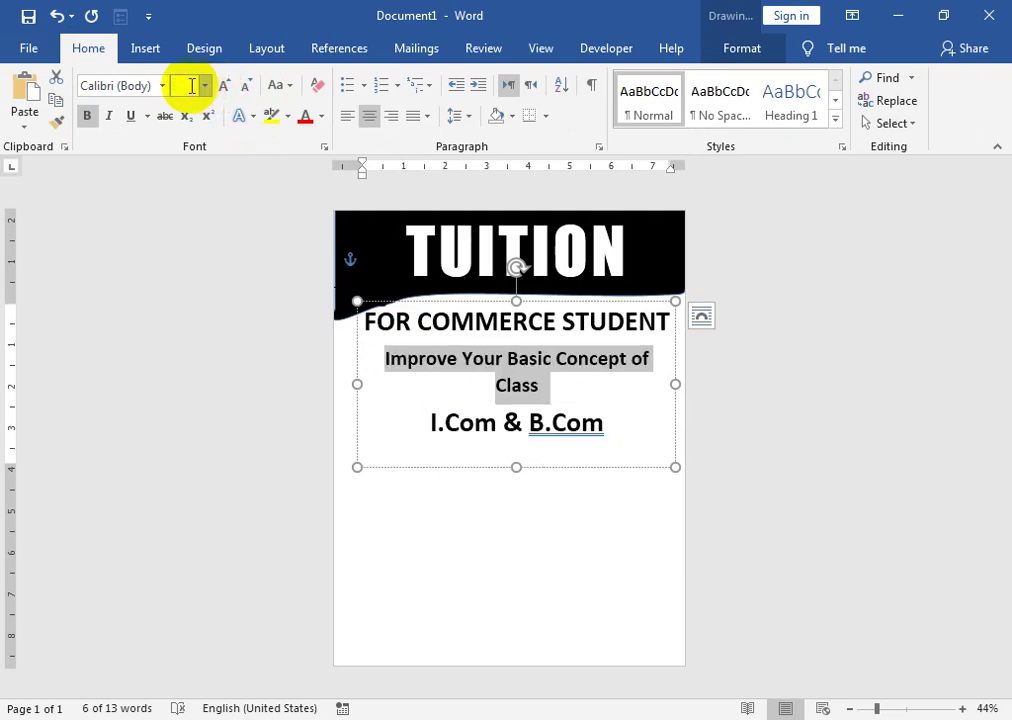
text(34)
key(Return)
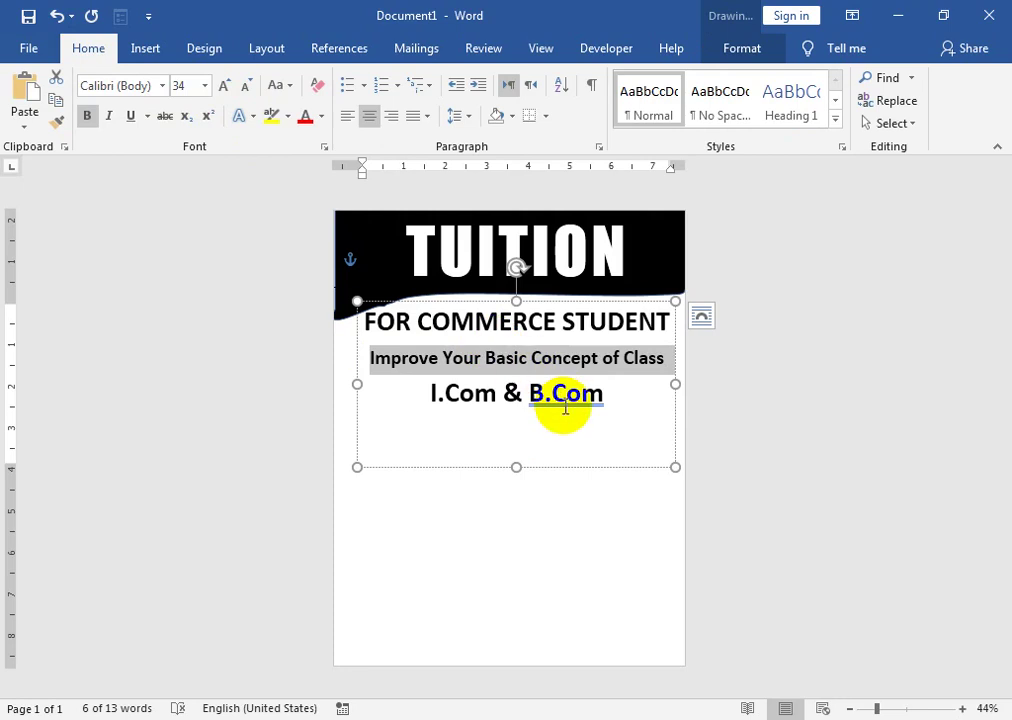
- Accept the B. Com spelling fix, resize the I.Com & B. Com line, and shorten the box
right_click(565, 400)
click(557, 428)
drag(583, 402, 414, 390)
click(244, 86)
click(244, 86)
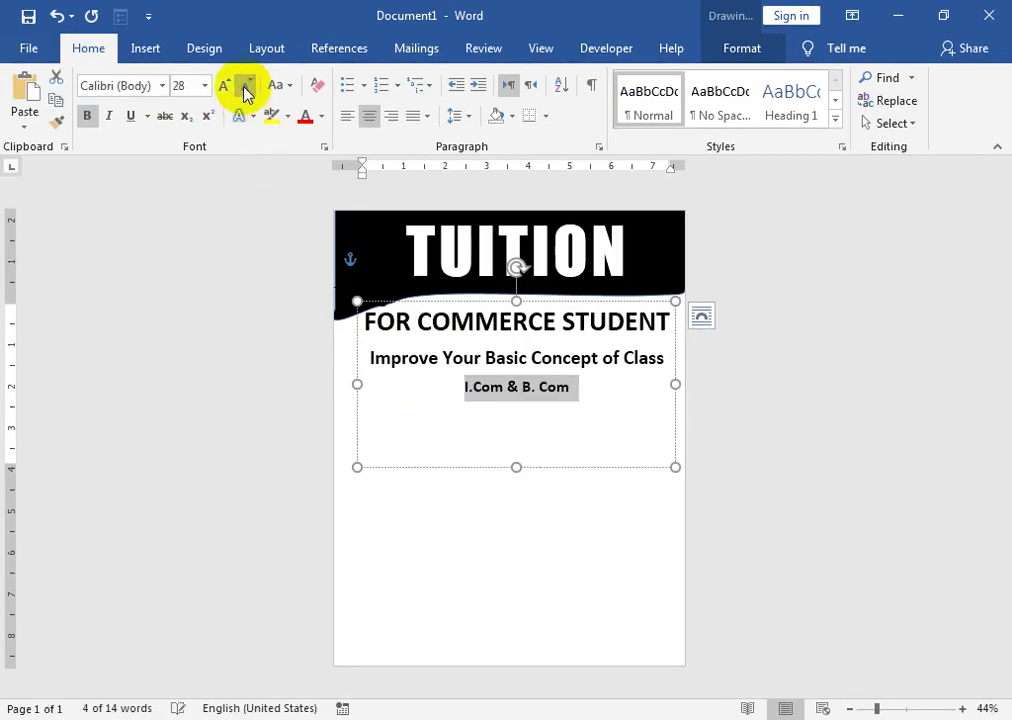
click(244, 86)
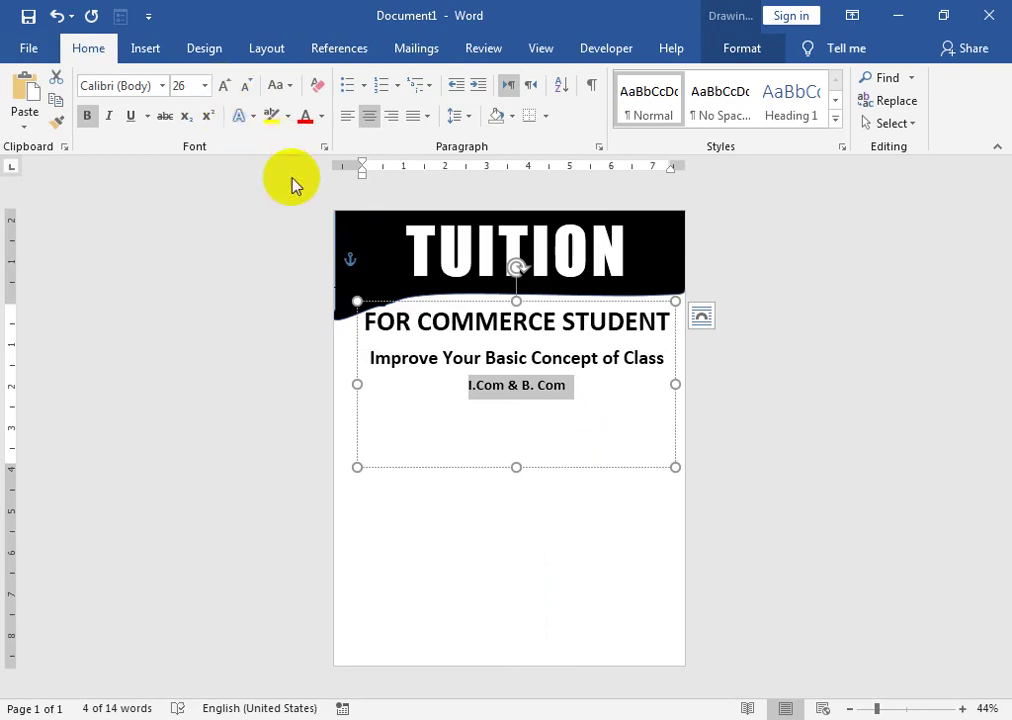
click(225, 88)
drag(515, 468, 522, 398)
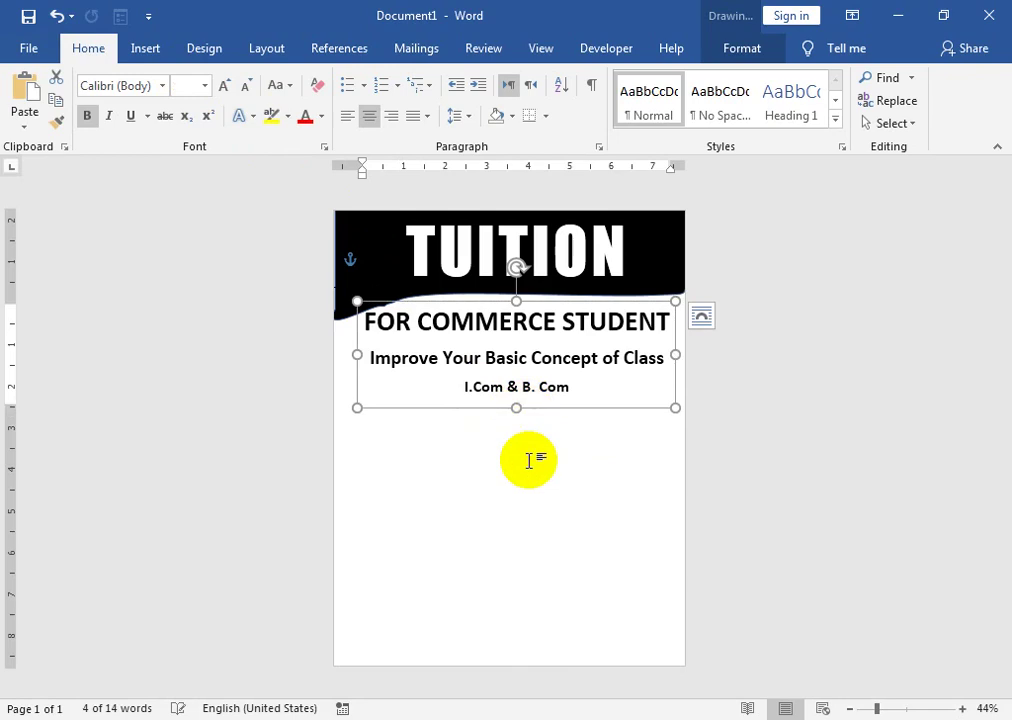
click(551, 481)
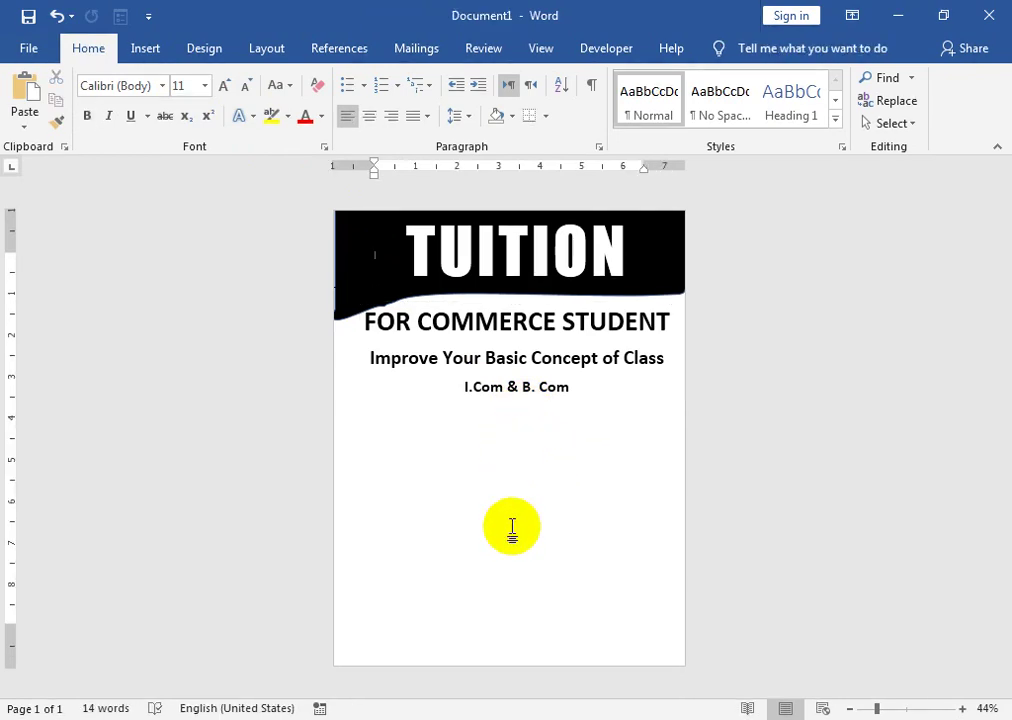
drag(361, 316, 626, 395)
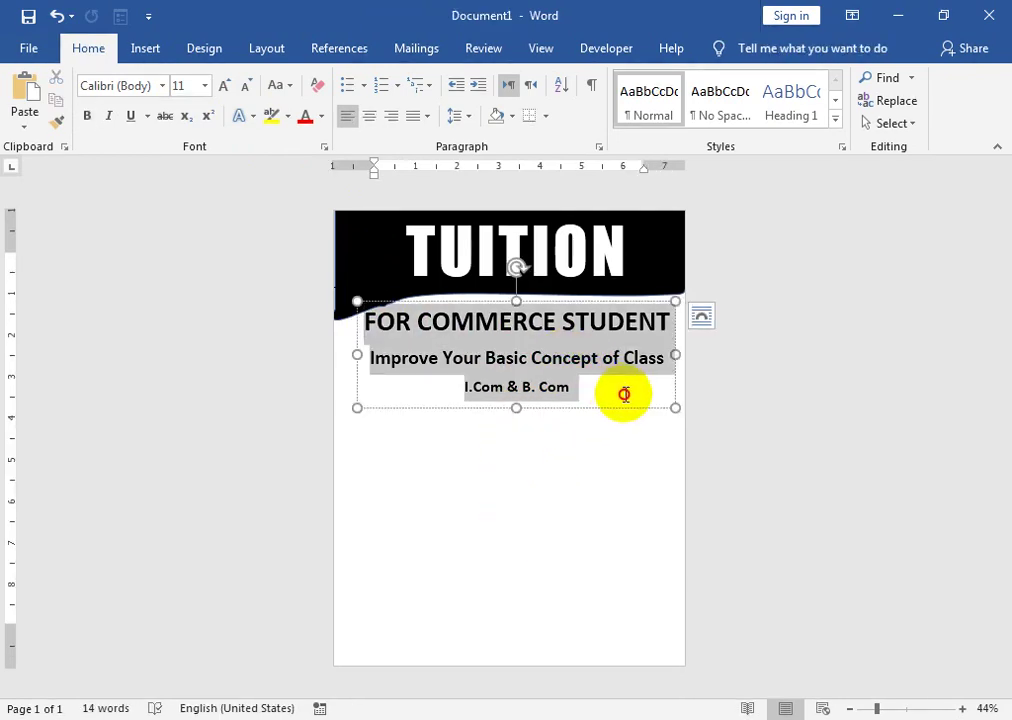
- Apply No Spacing and black font colour to the three subtitle lines
click(733, 107)
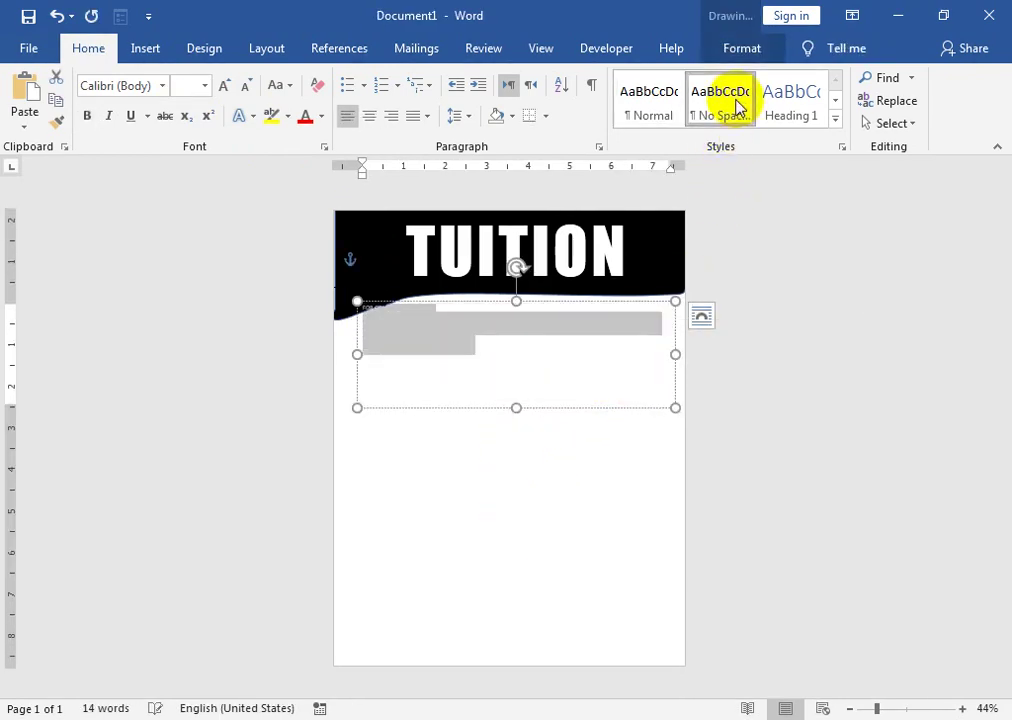
click(322, 118)
click(318, 184)
click(401, 330)
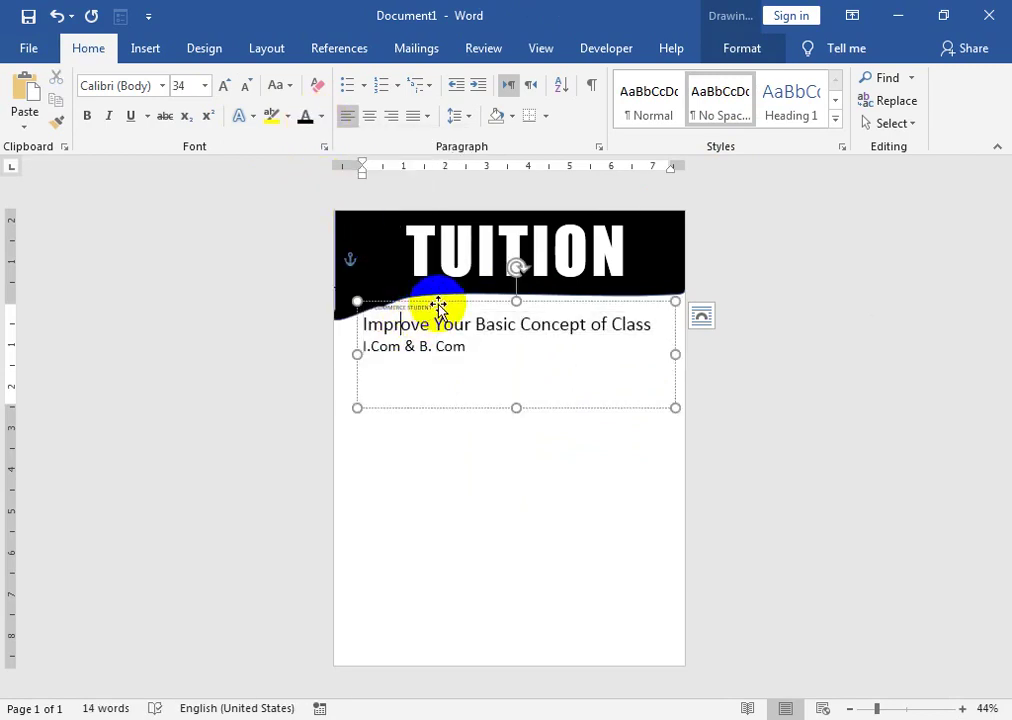
- Enlarge FOR COMMERCE STUDENT to 48 pt
drag(441, 312, 365, 305)
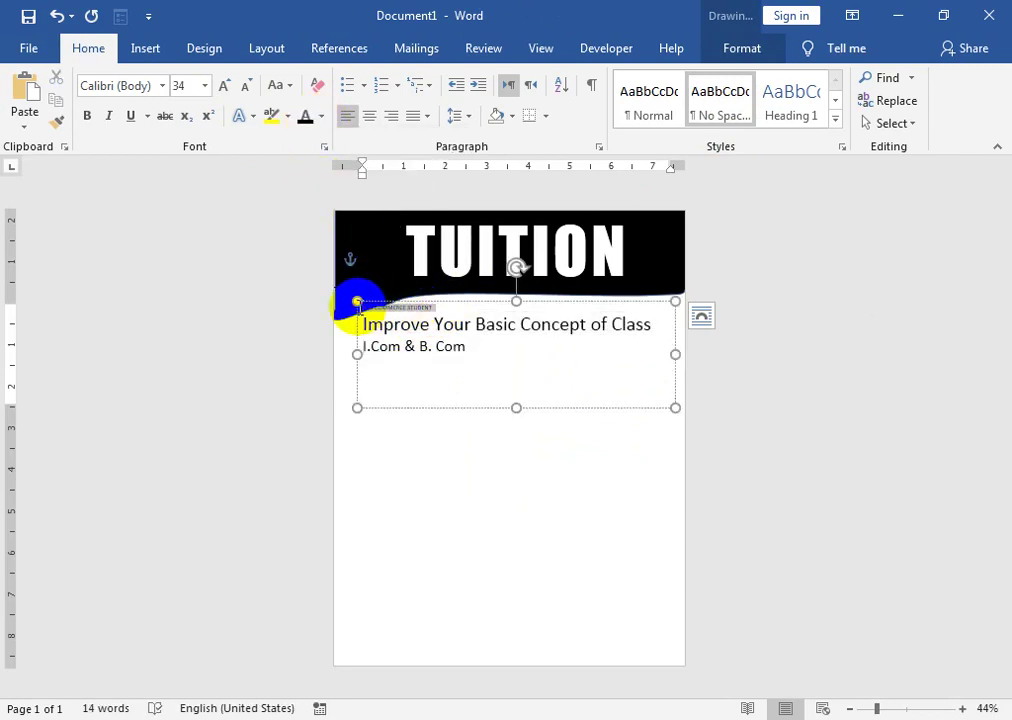
click(226, 87)
click(226, 87)
click(226, 87)
click(226, 87)
click(226, 87)
click(226, 87)
click(226, 87)
click(226, 87)
click(226, 87)
click(226, 87)
click(226, 87)
click(226, 87)
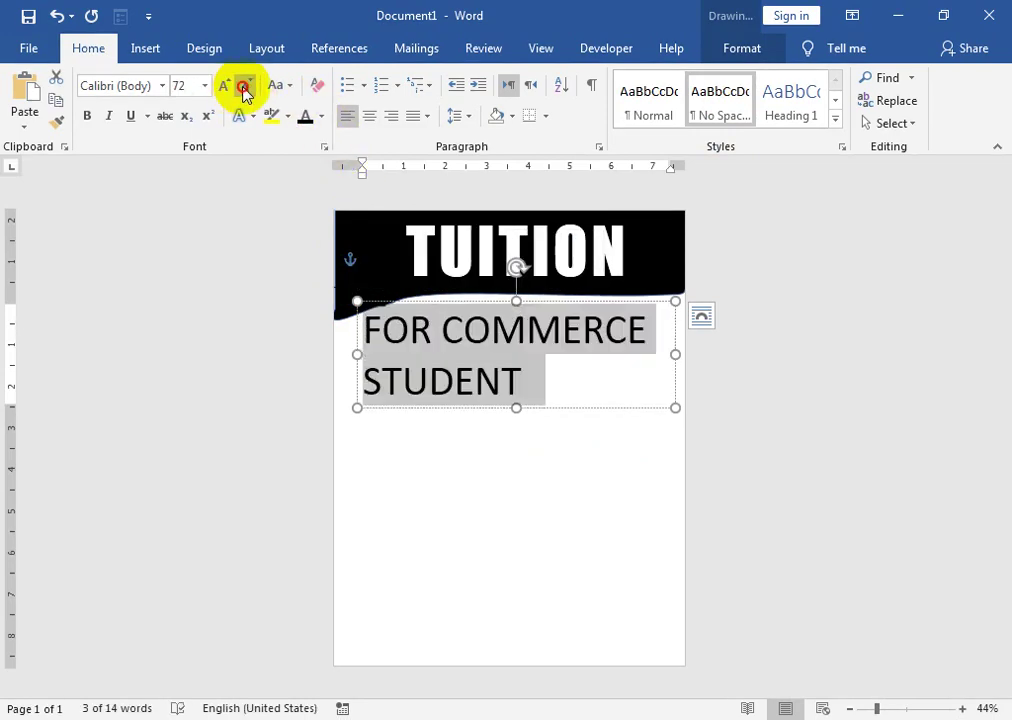
click(245, 88)
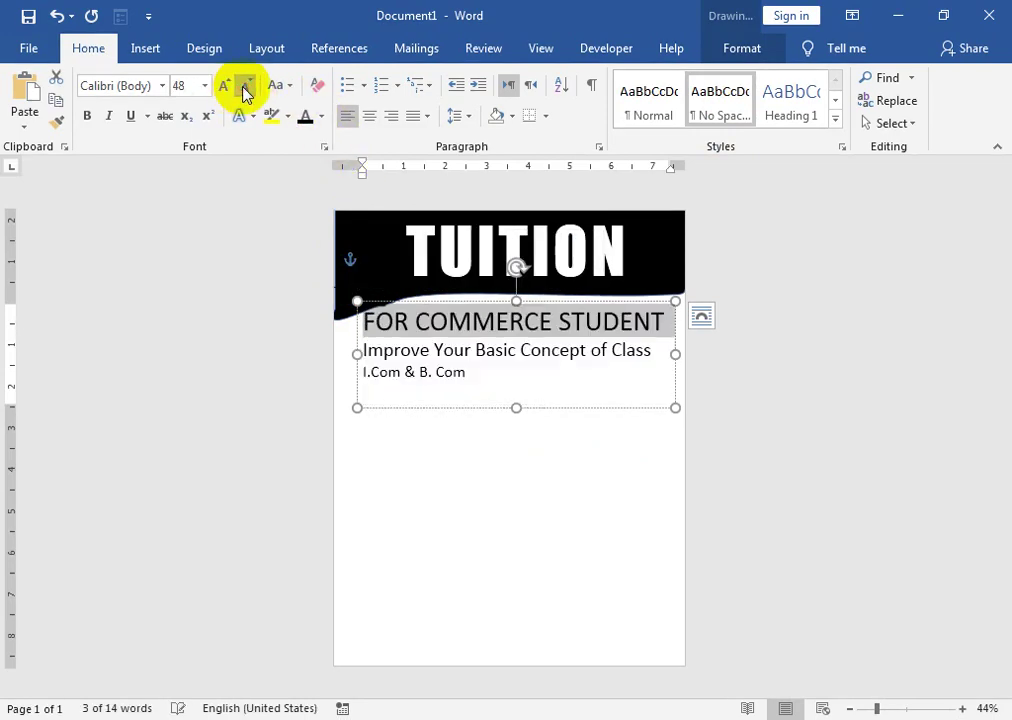
click(436, 350)
- Centre the two lower lines, set I.Com & B. Com to 36 pt, and shorten the box
drag(363, 349, 467, 376)
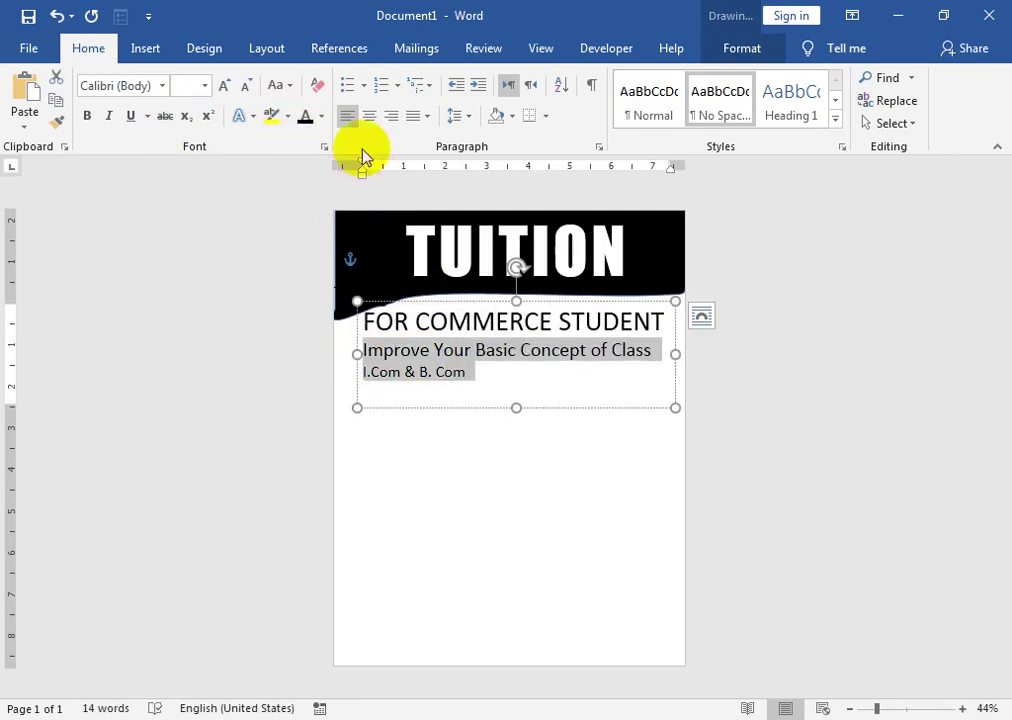
click(369, 116)
drag(585, 375, 459, 375)
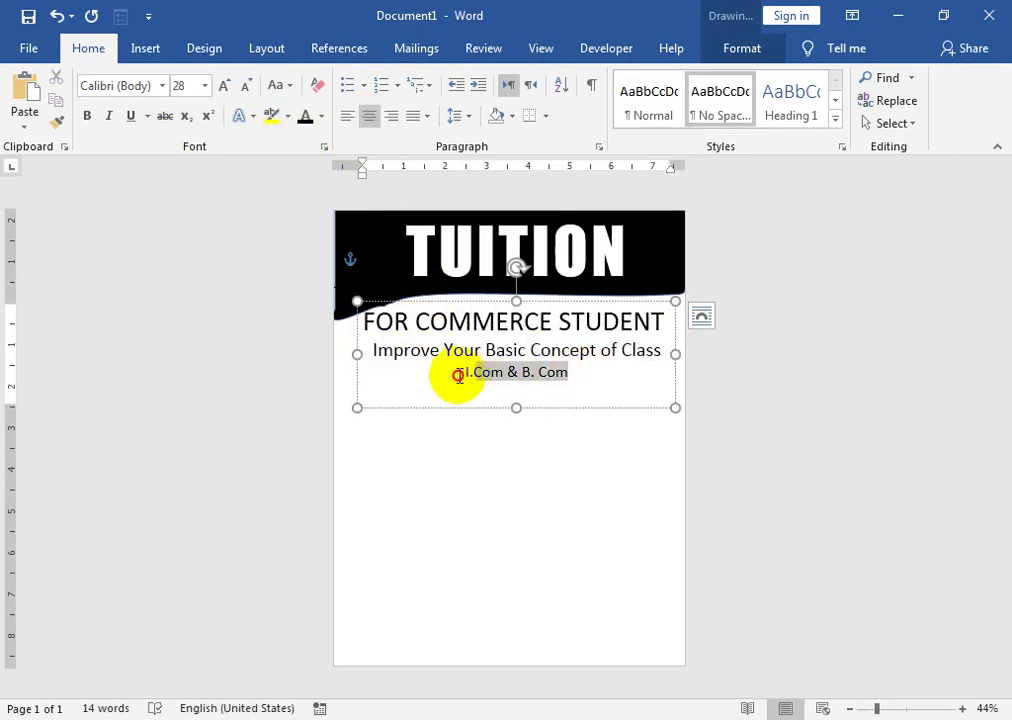
click(226, 87)
click(226, 87)
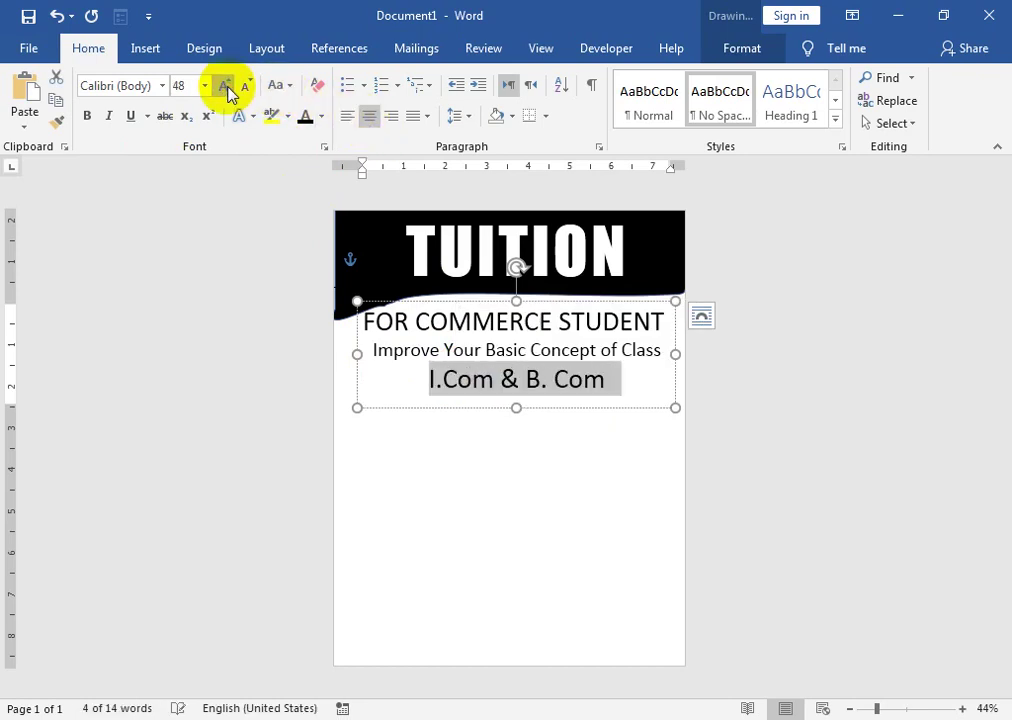
click(248, 88)
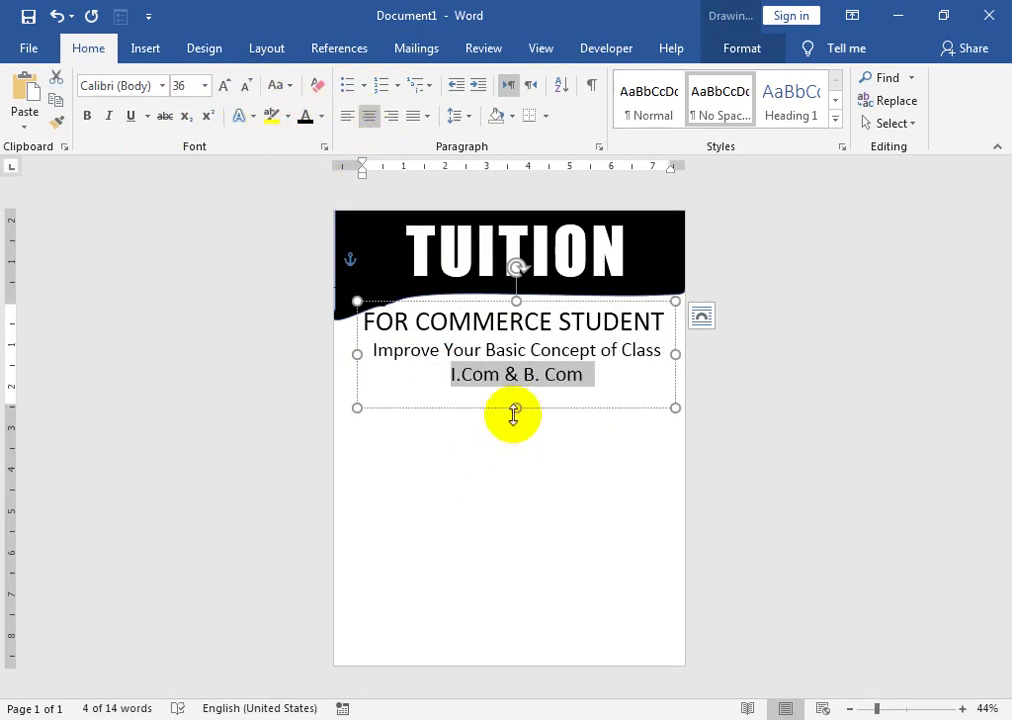
drag(516, 407, 520, 389)
click(515, 255)
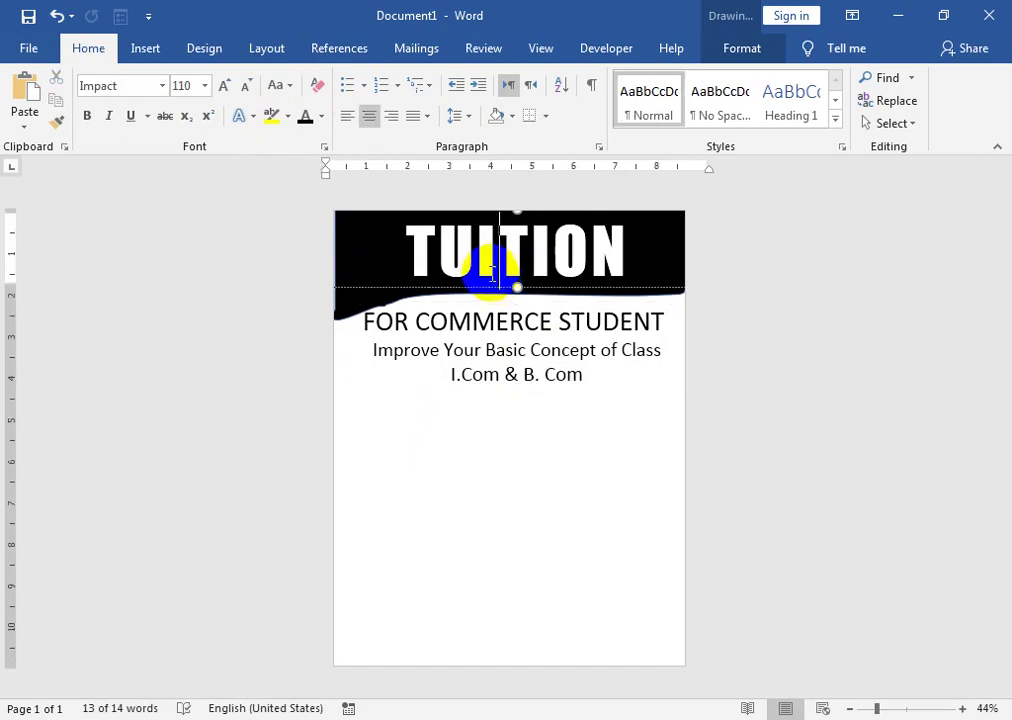
- Move the black wave header up slightly, then raise the subtitle box just beneath it
click(346, 308)
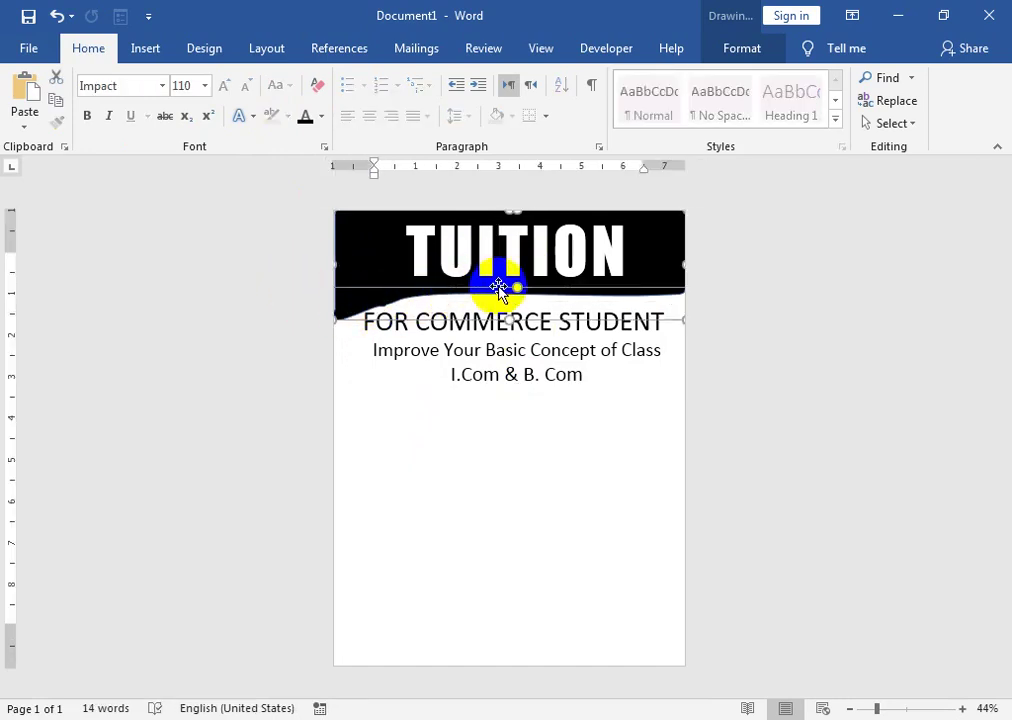
drag(374, 216, 376, 200)
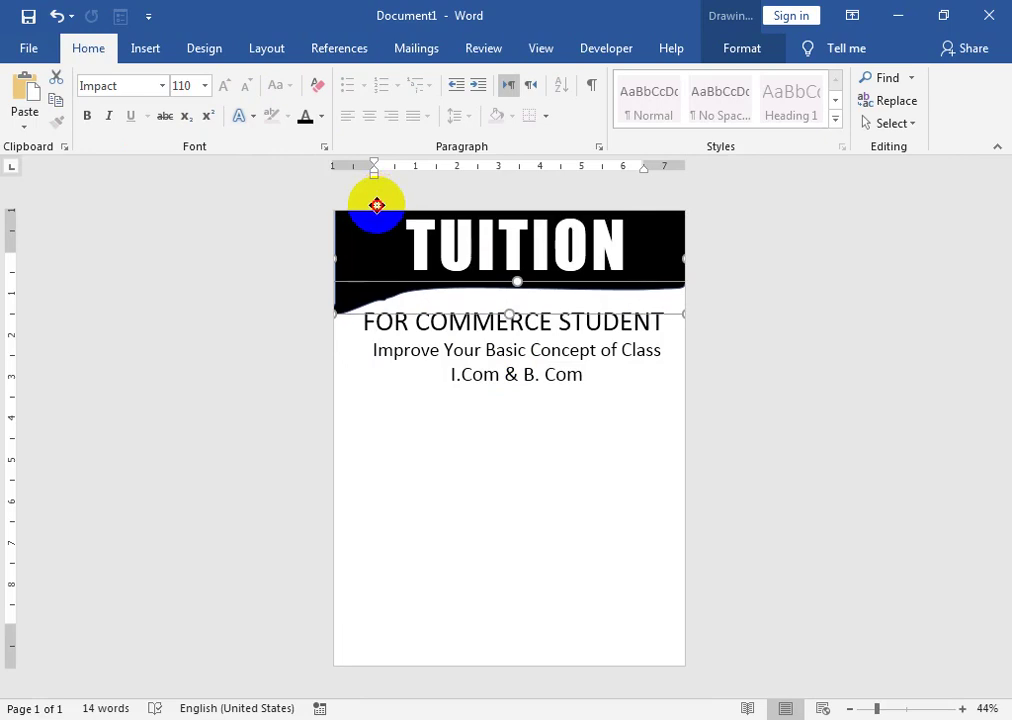
click(479, 283)
click(474, 278)
click(478, 322)
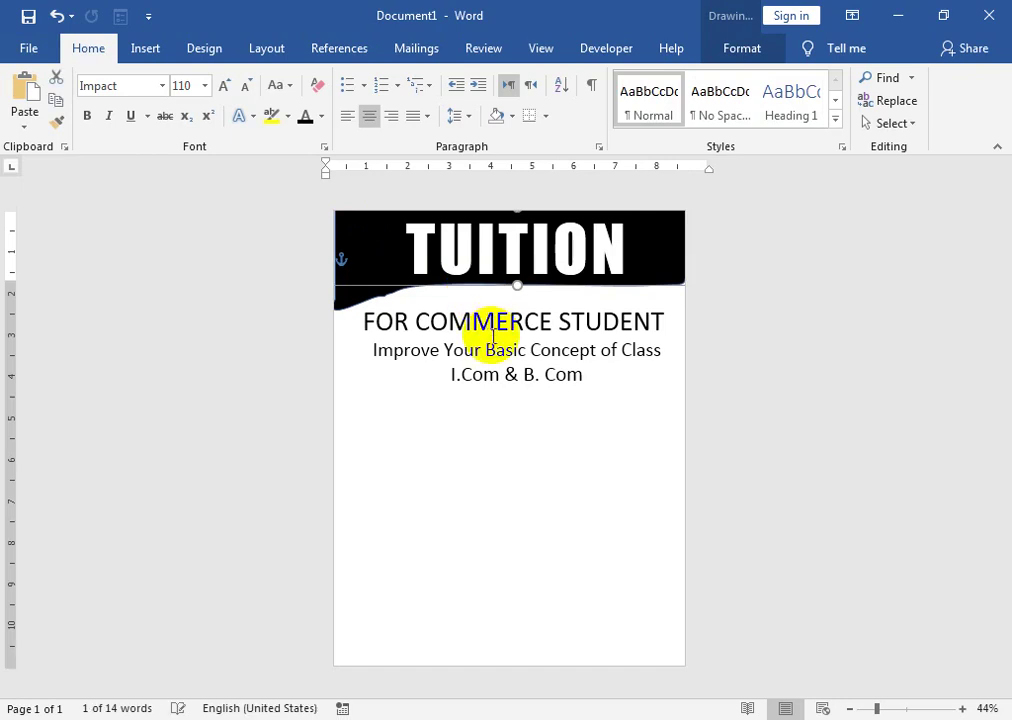
drag(481, 302, 481, 292)
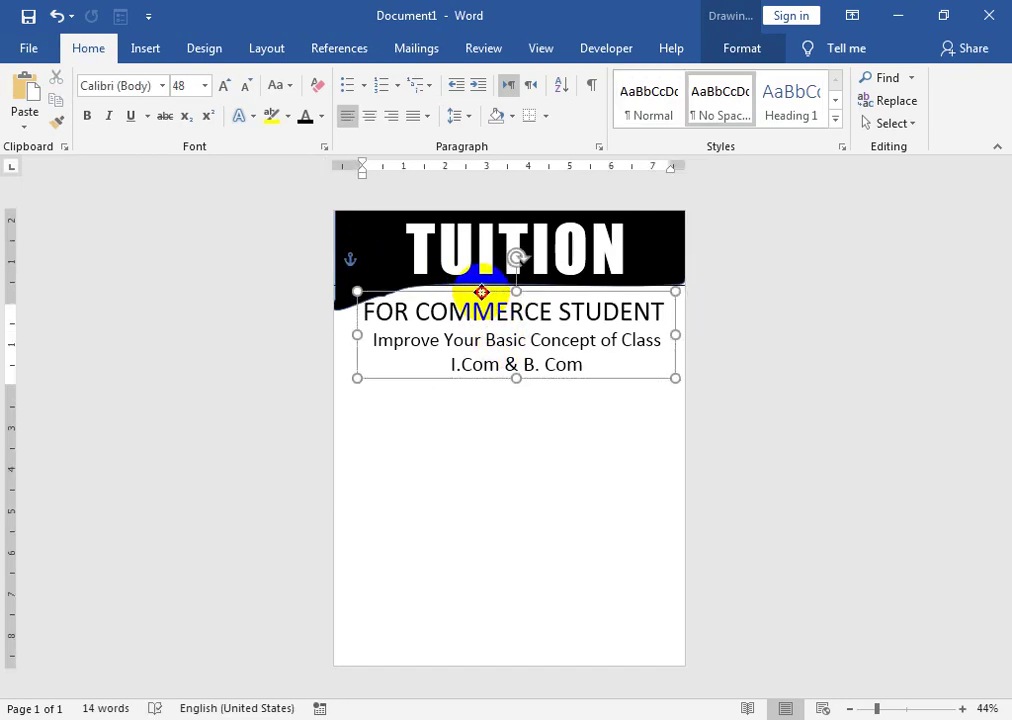
click(497, 433)
- Draw a thin rectangle bar as a rule just below the subtitles
click(148, 48)
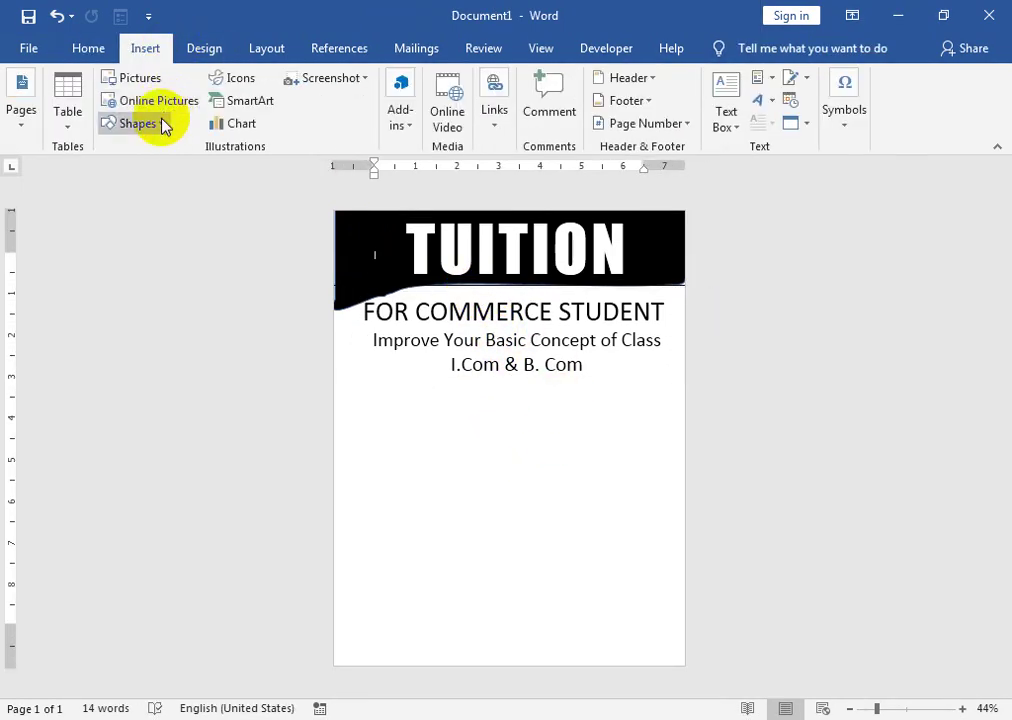
click(138, 123)
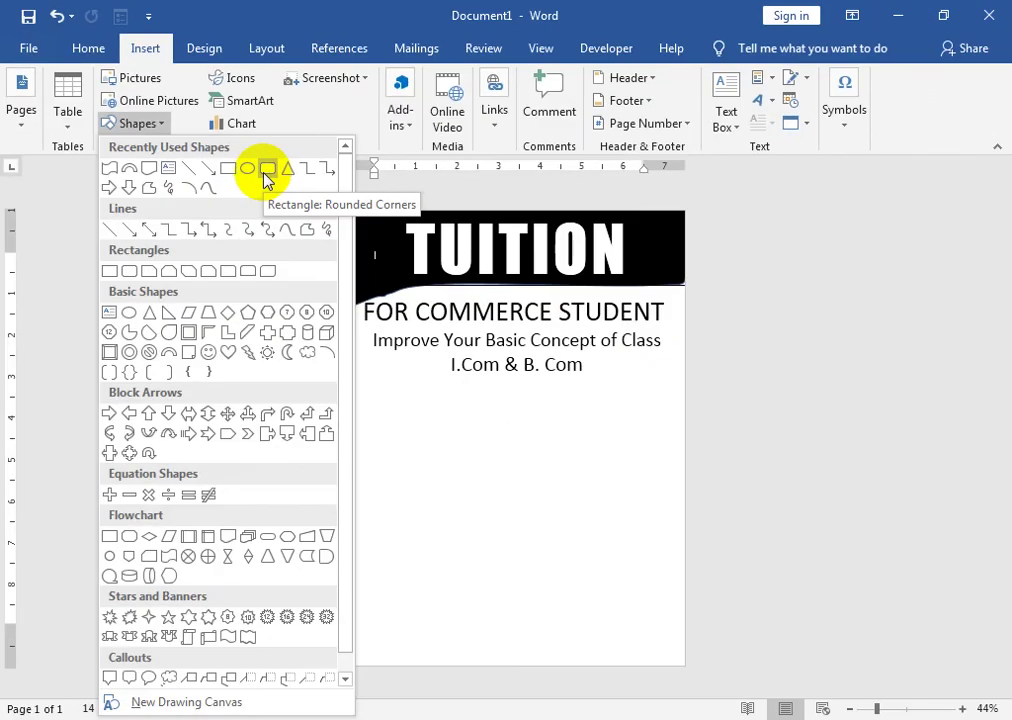
click(530, 342)
mouse_move(349, 378)
mouse_down()
mouse_move(542, 400)
mouse_move(675, 379)
mouse_up()
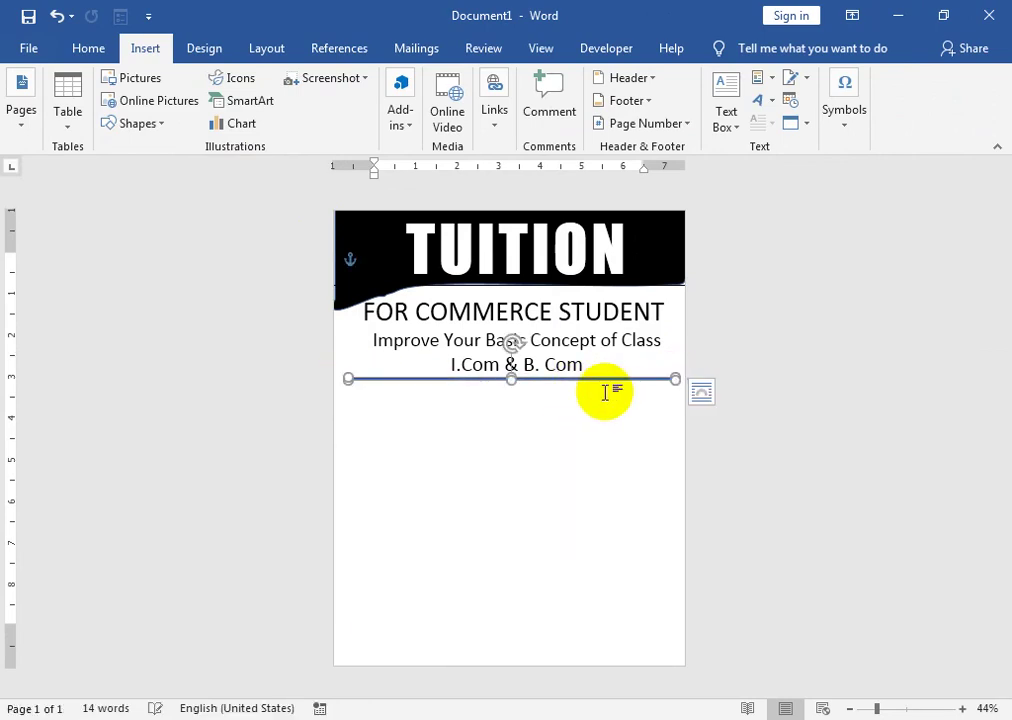
drag(556, 383, 555, 382)
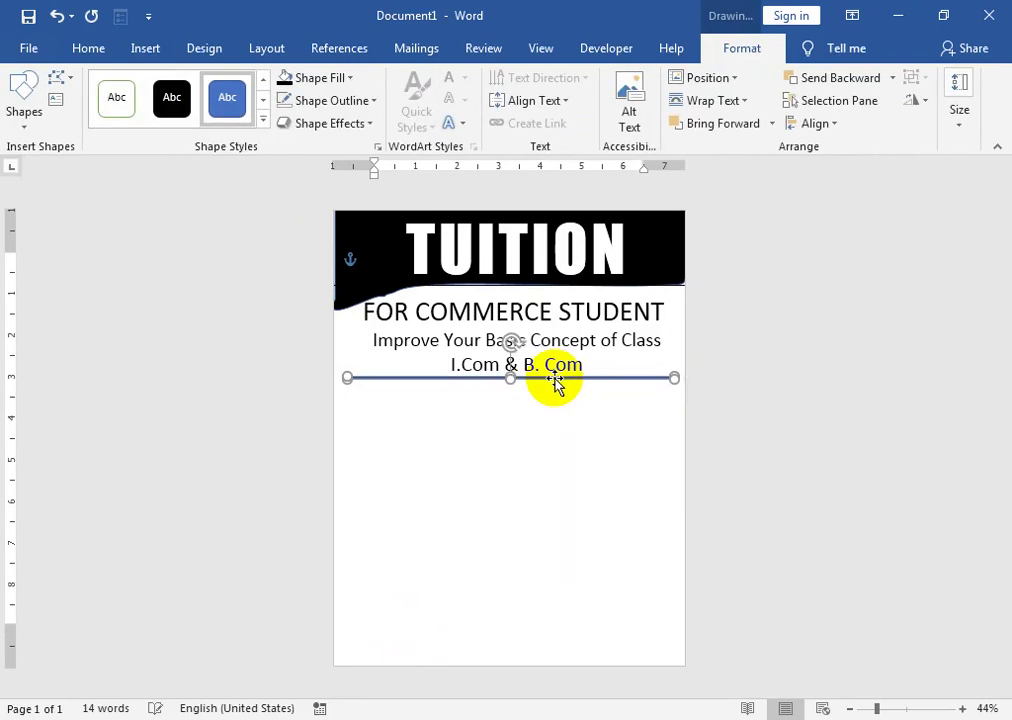
- Make the rule's outline black and give it the first Soft Edges effect
click(352, 101)
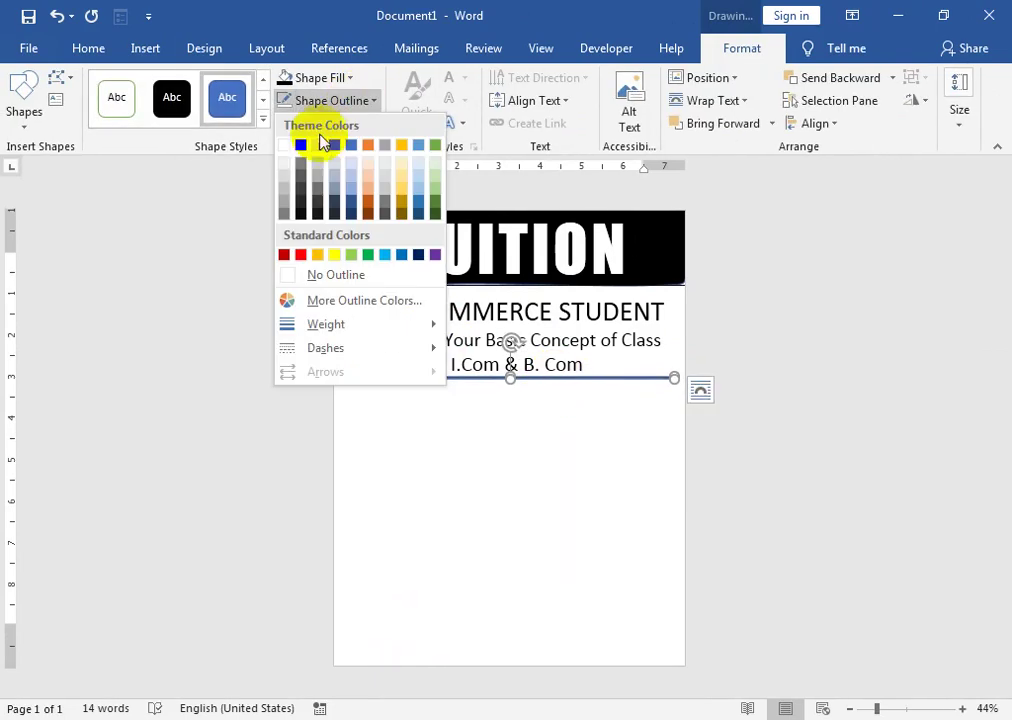
click(301, 146)
click(305, 79)
click(302, 124)
click(355, 124)
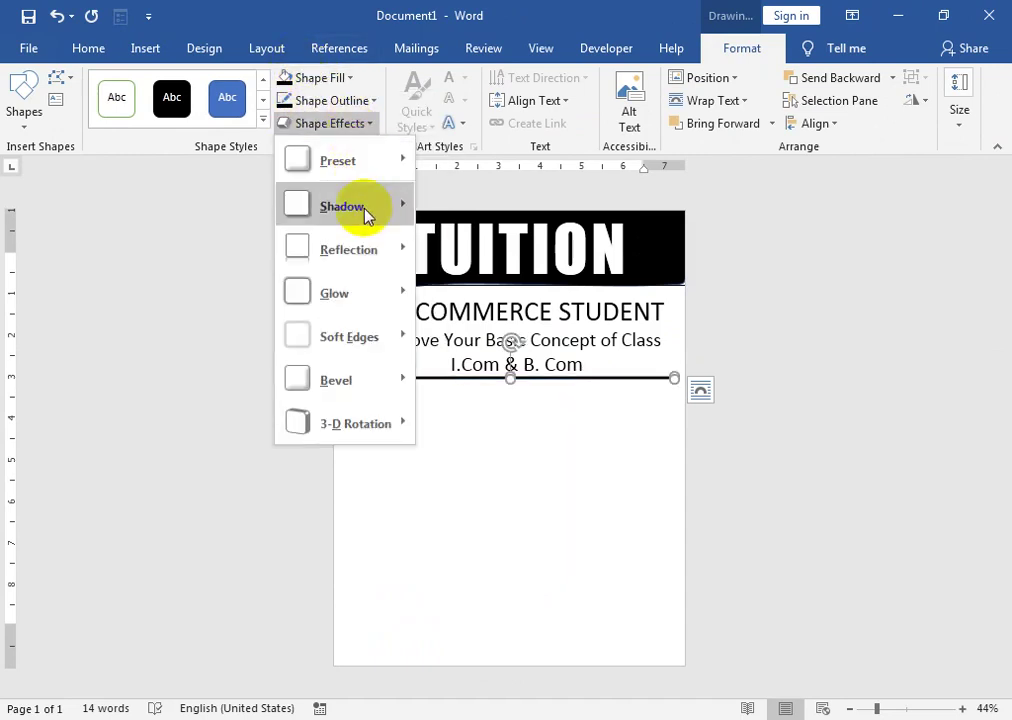
mouse_move(375, 335)
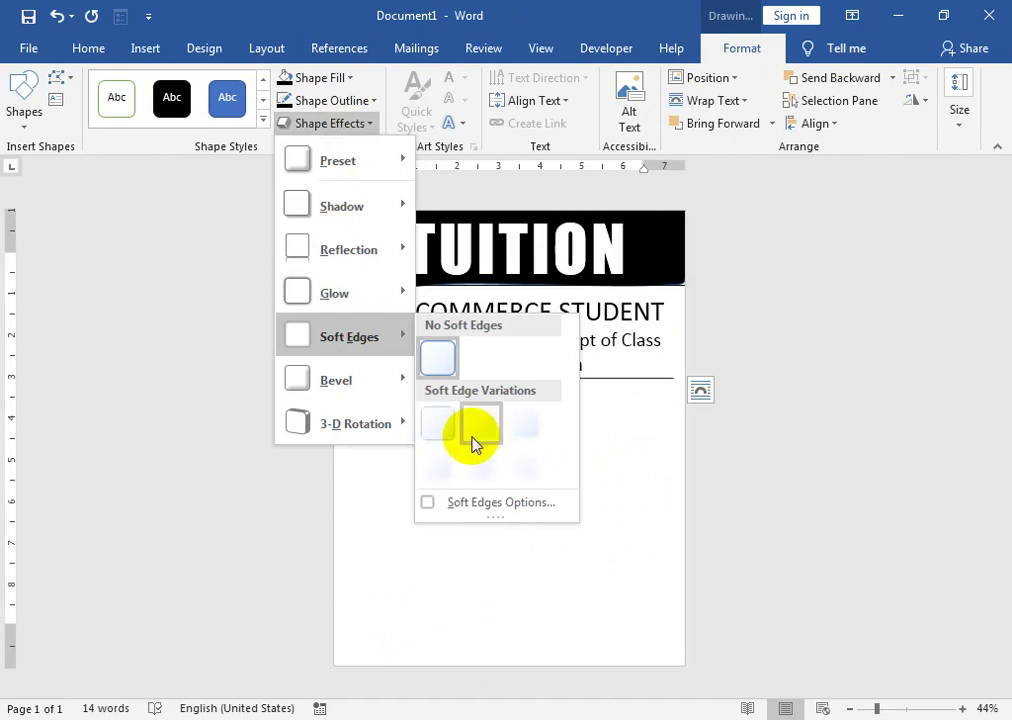
click(440, 429)
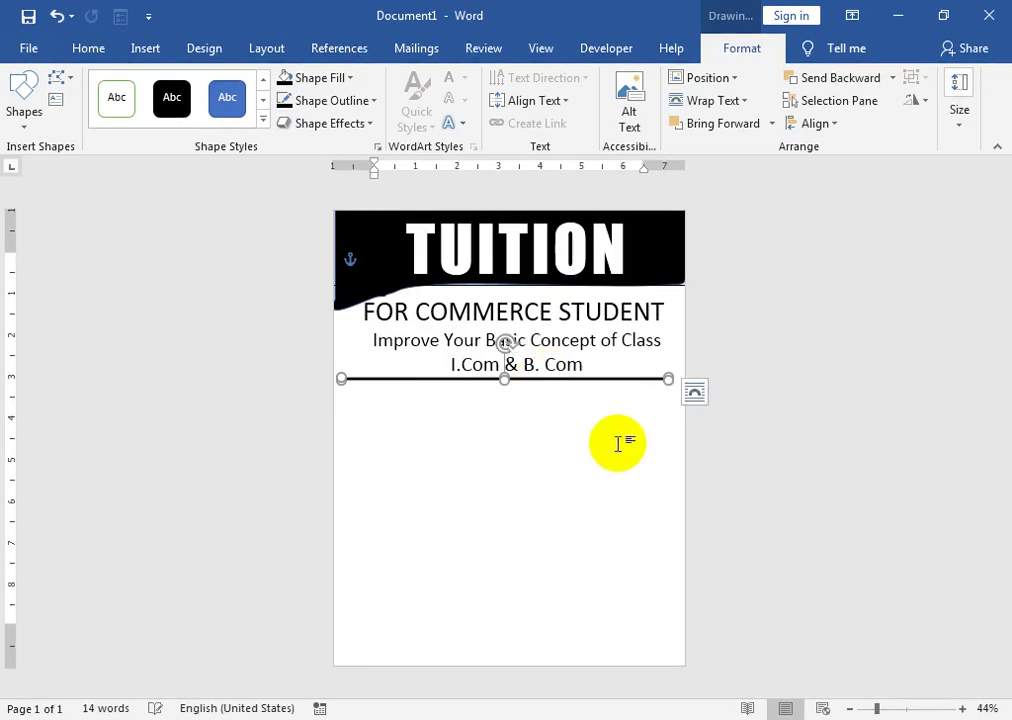
click(481, 502)
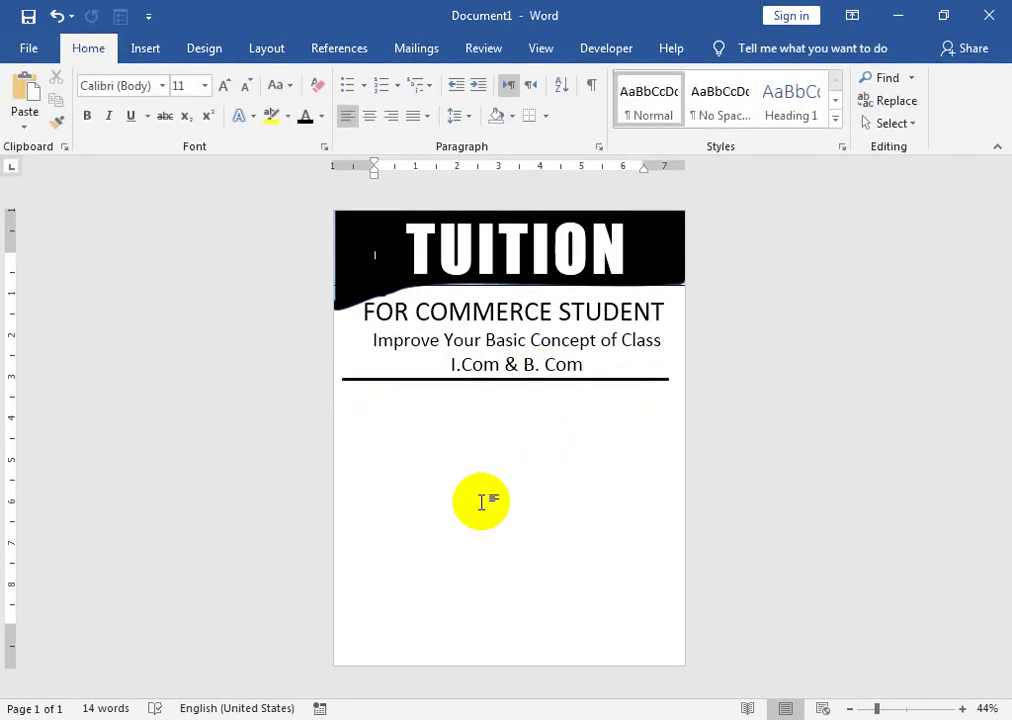
- Draw a rectangle just below the rule and enable Add Text on it
click(150, 49)
click(160, 124)
click(224, 168)
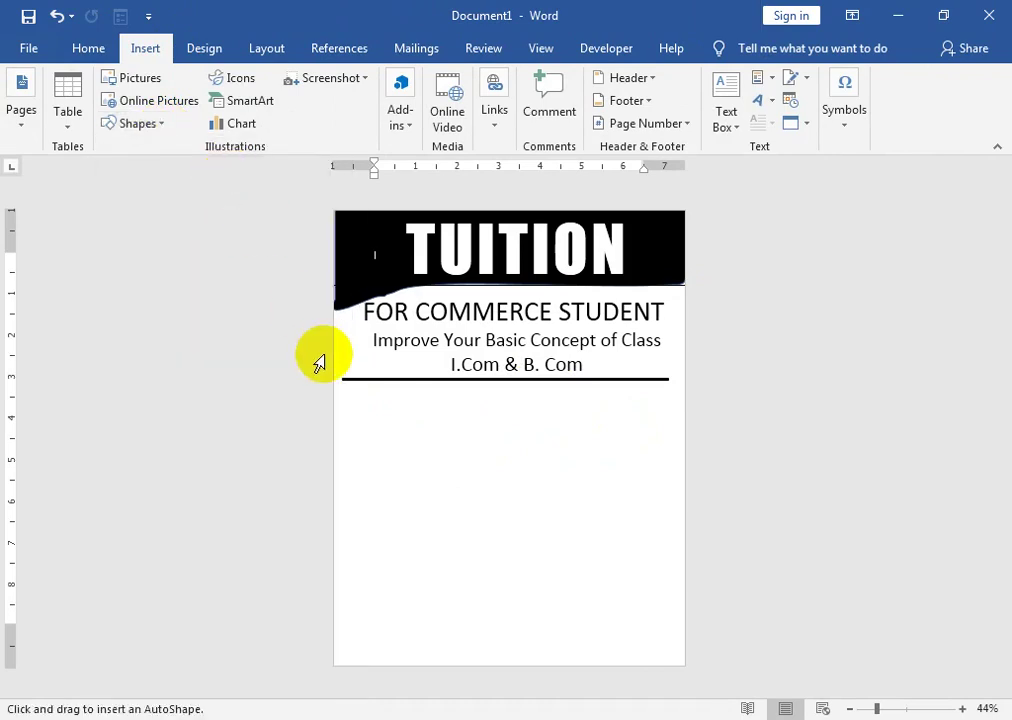
drag(348, 390, 668, 457)
right_click(580, 440)
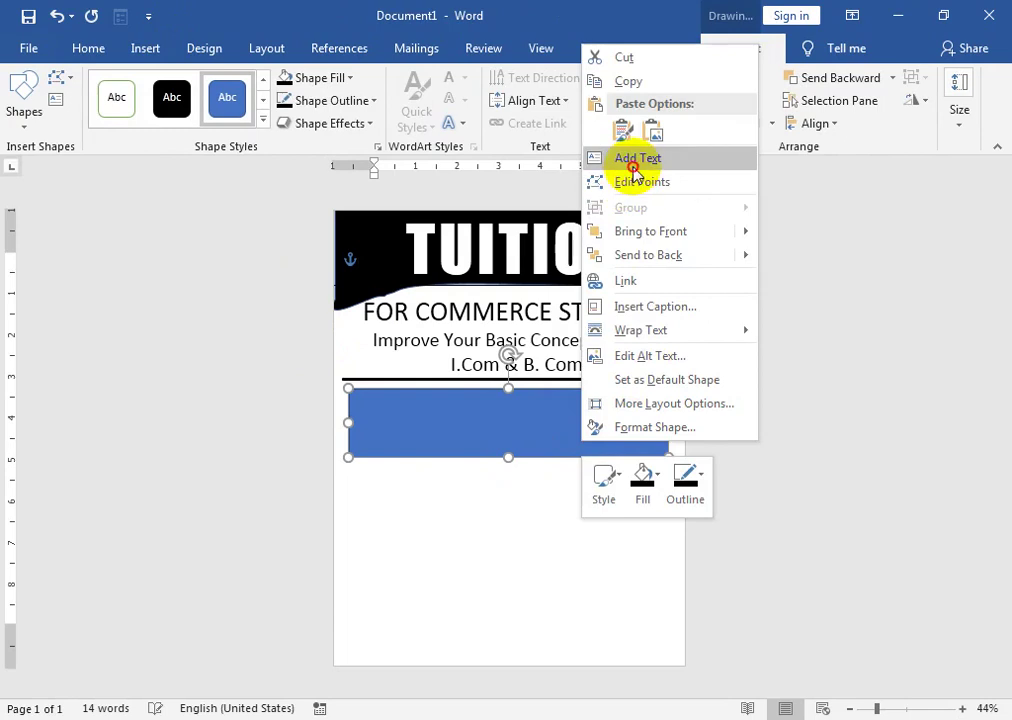
click(623, 158)
- Set the rectangle to No Fill and place the text cursor inside it, zoomed in
click(350, 78)
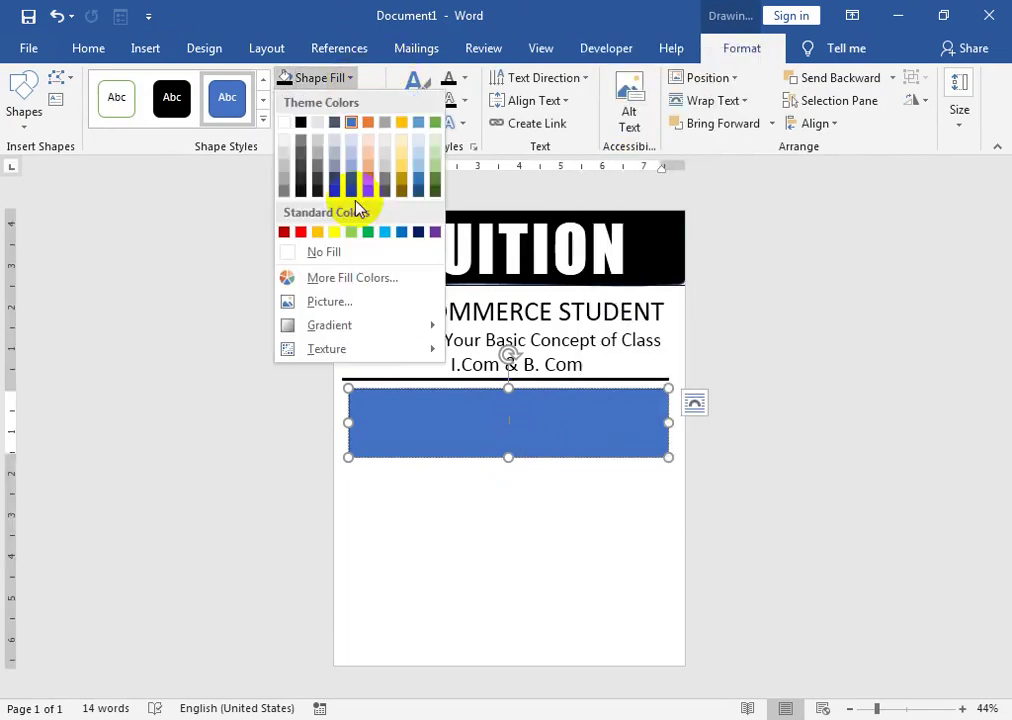
click(343, 253)
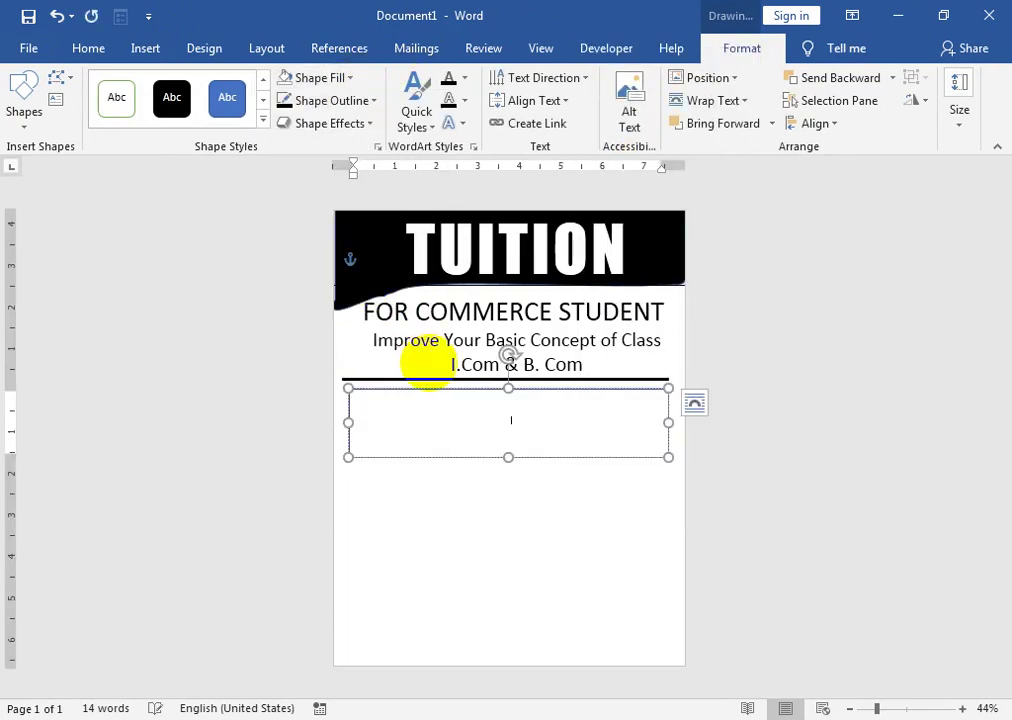
key(ctrl+a)
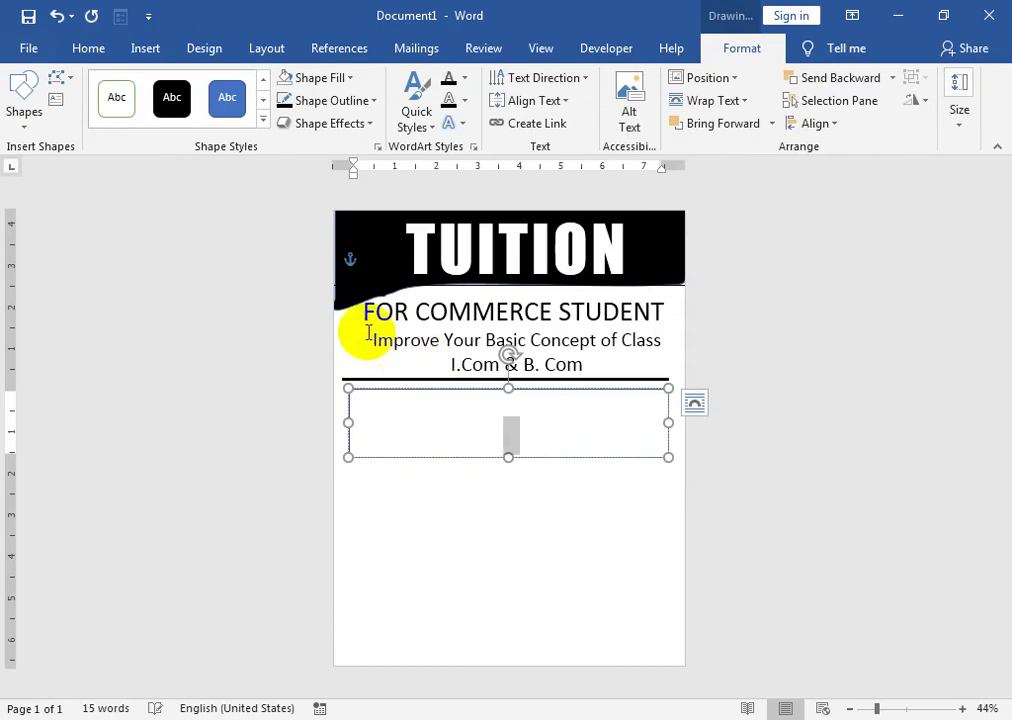
click(100, 52)
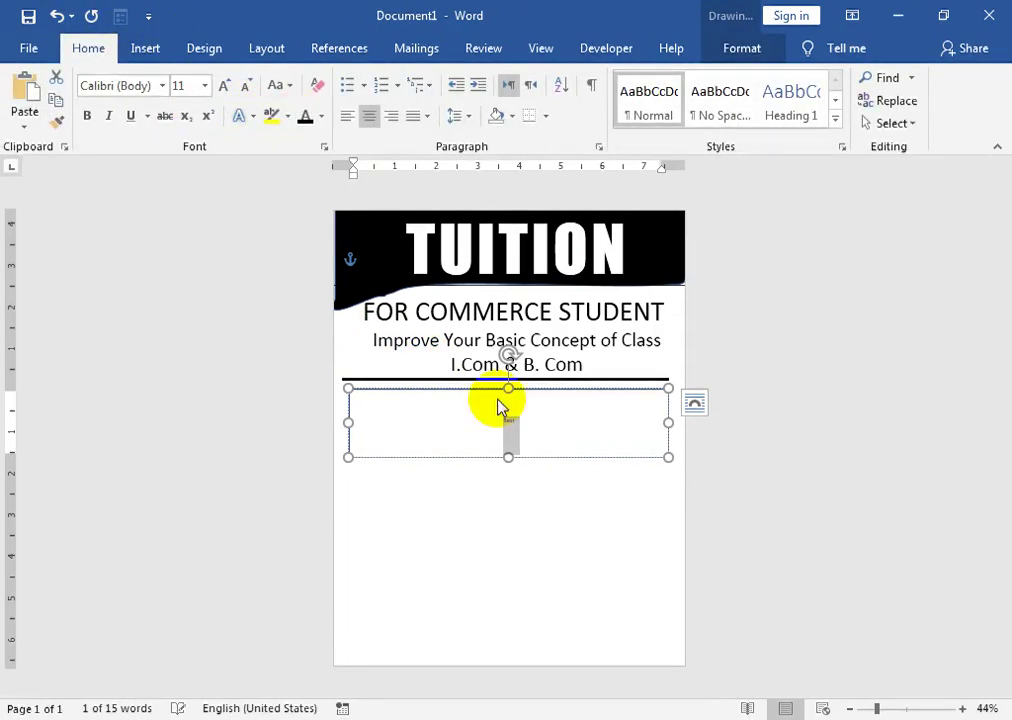
click(562, 434)
click(919, 709)
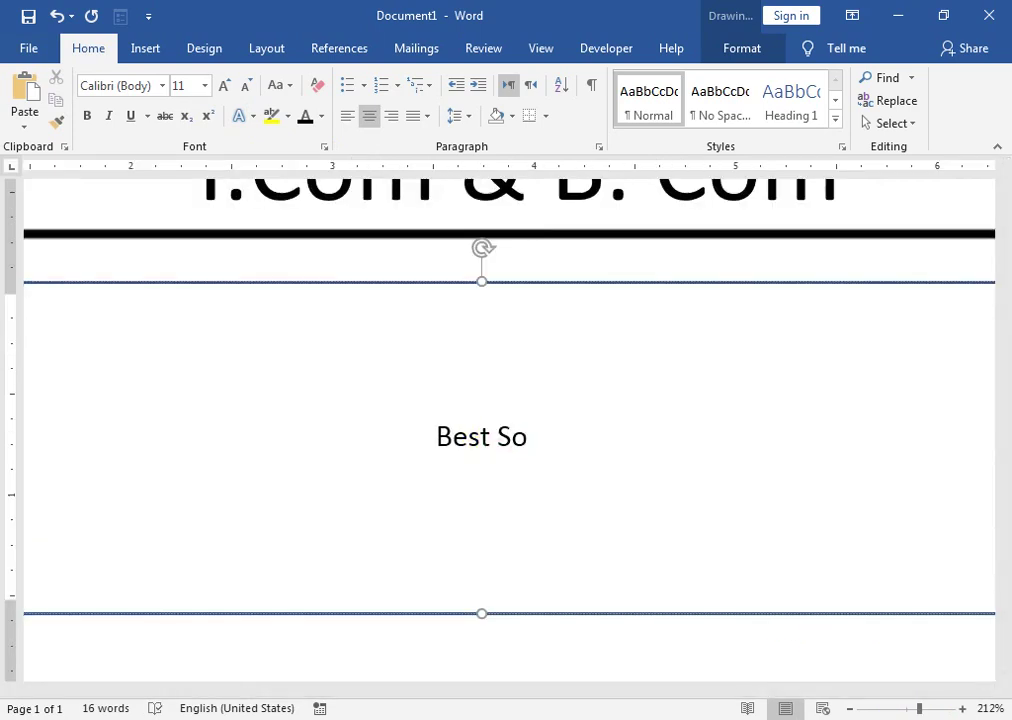
- Type 'Best Solution For Commerce Studnet' inside the box
key(ctrl+z)
text(u)
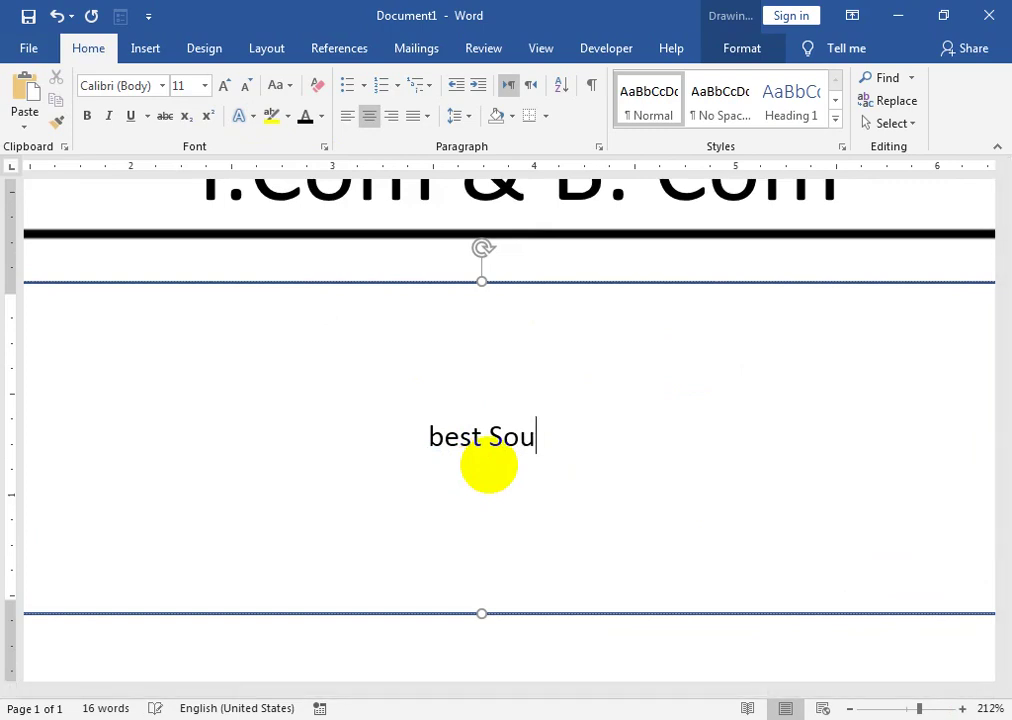
key(BackSpace)
text(lution For Commerce Studnet)
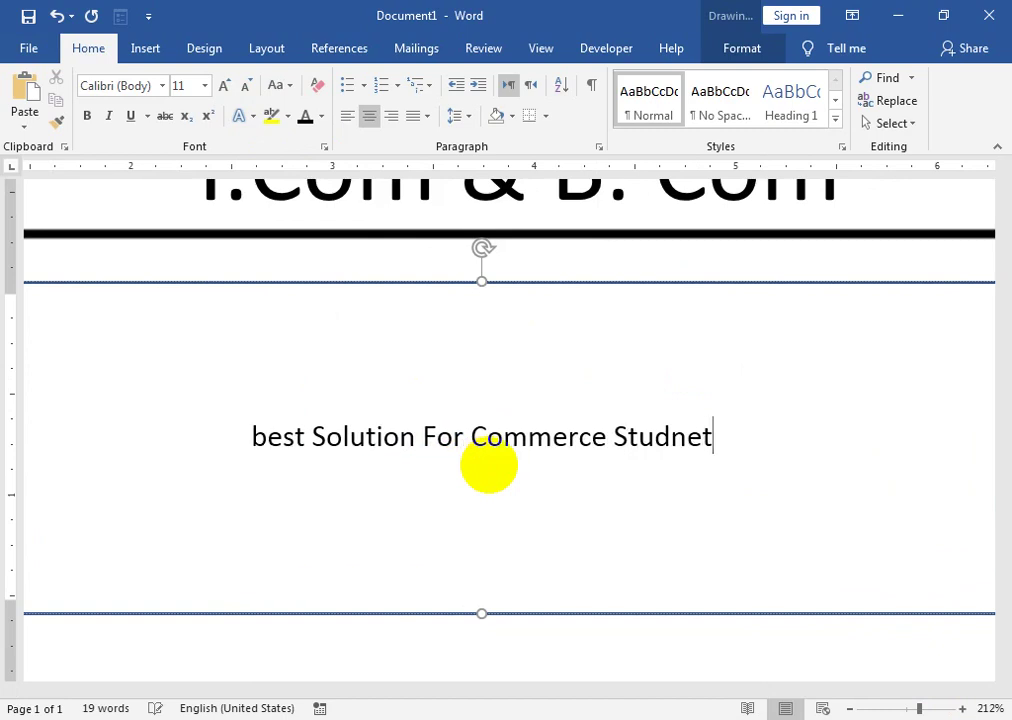
click(718, 474)
click(764, 481)
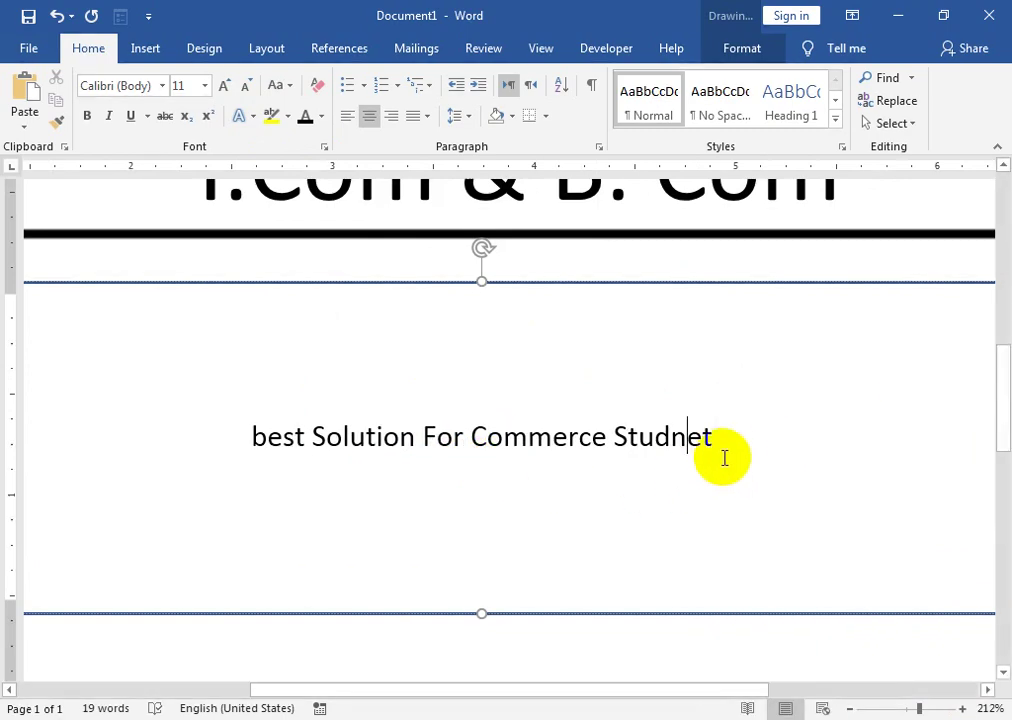
- Convert the box text to UPPERCASE and correct STUDNET to STUDENT
triple_click(320, 425)
click(278, 85)
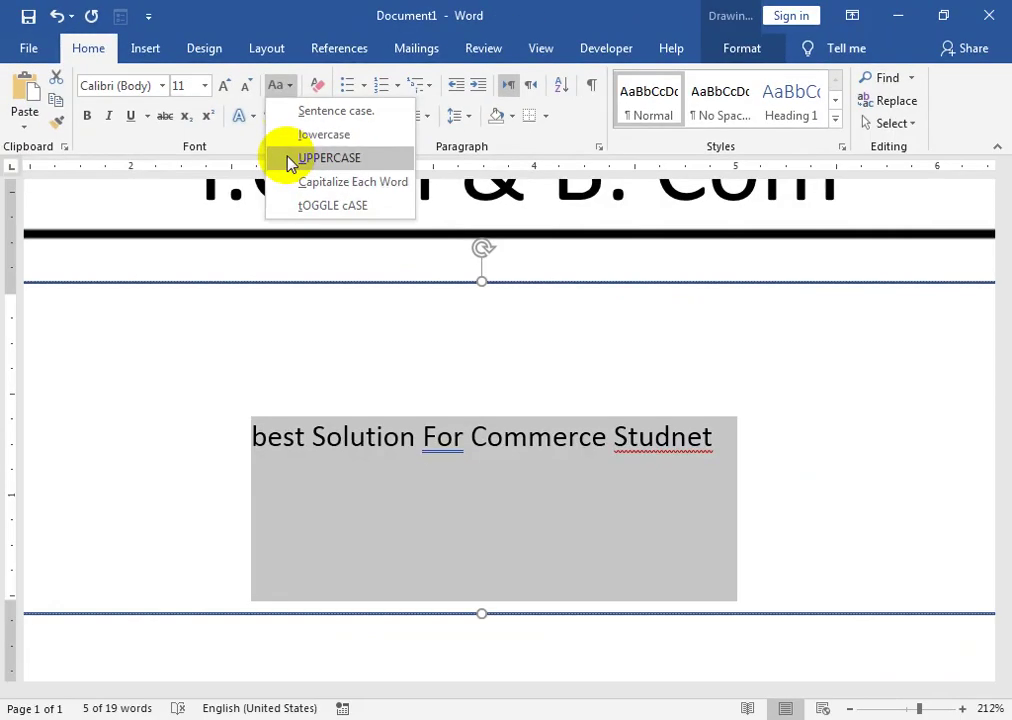
click(512, 325)
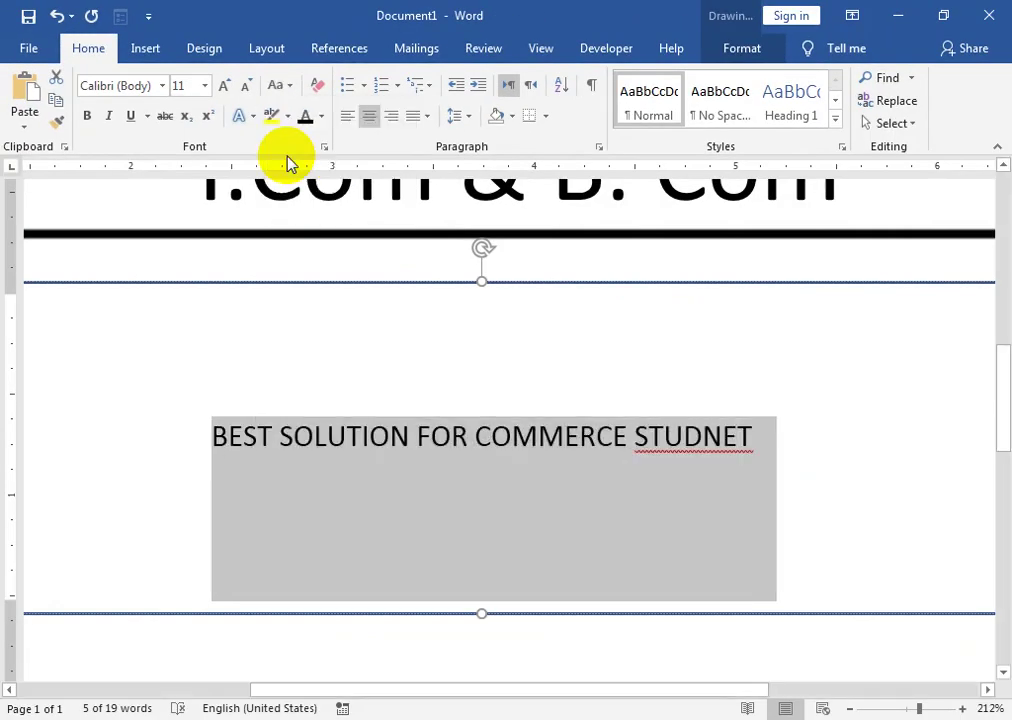
click(687, 442)
right_click(687, 442)
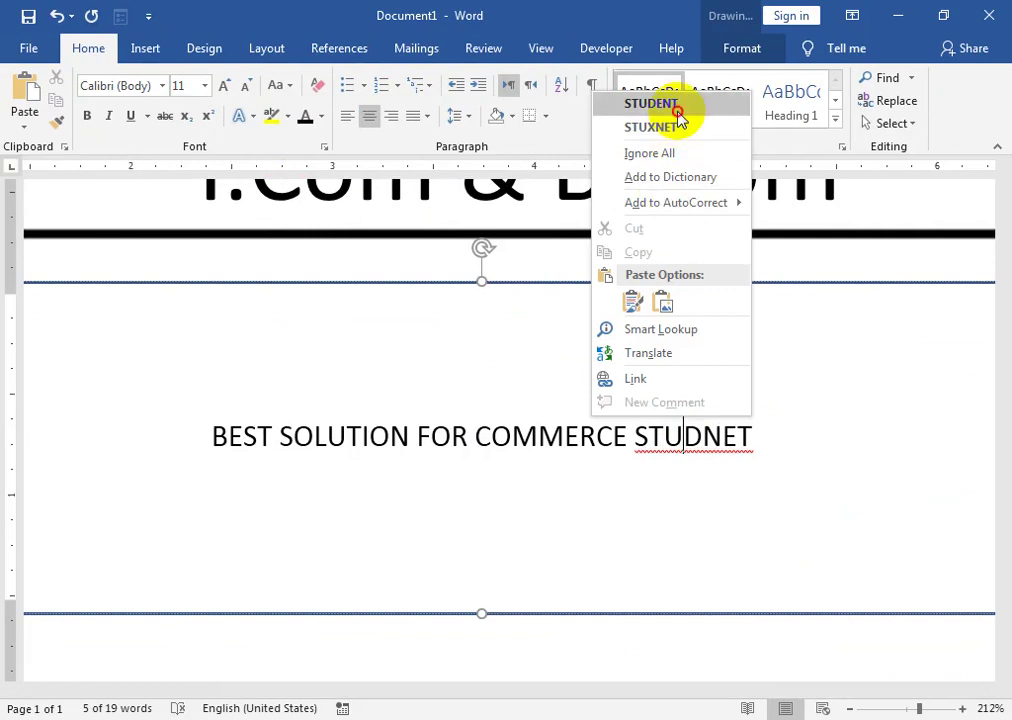
click(678, 114)
- Align the box text to the top of the shape
drag(752, 430, 190, 445)
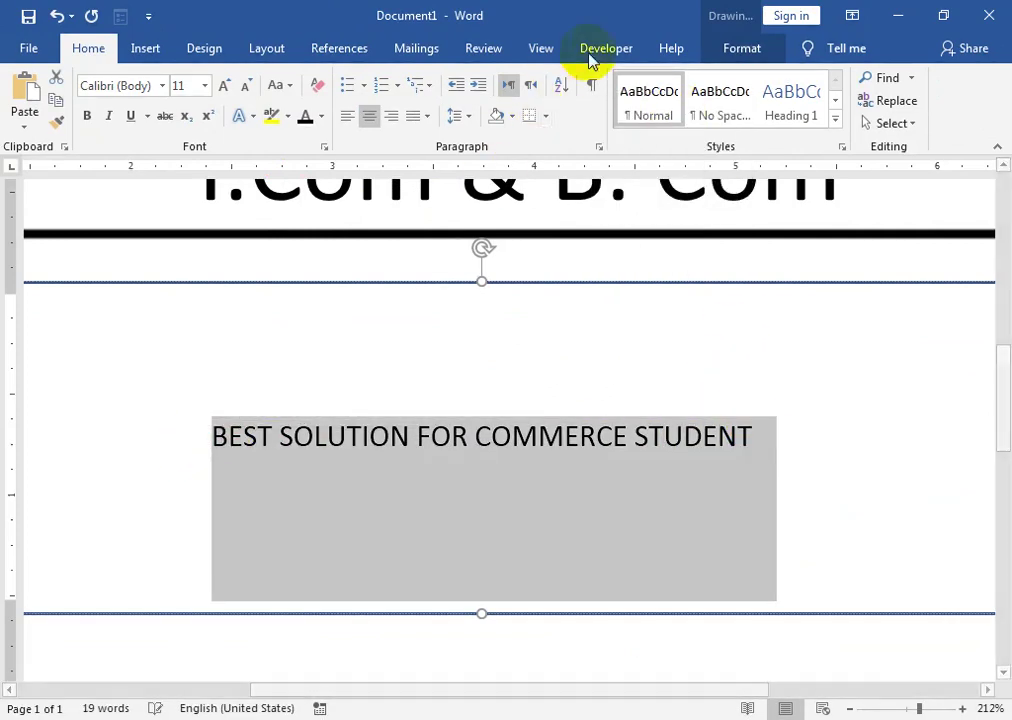
click(738, 52)
click(566, 101)
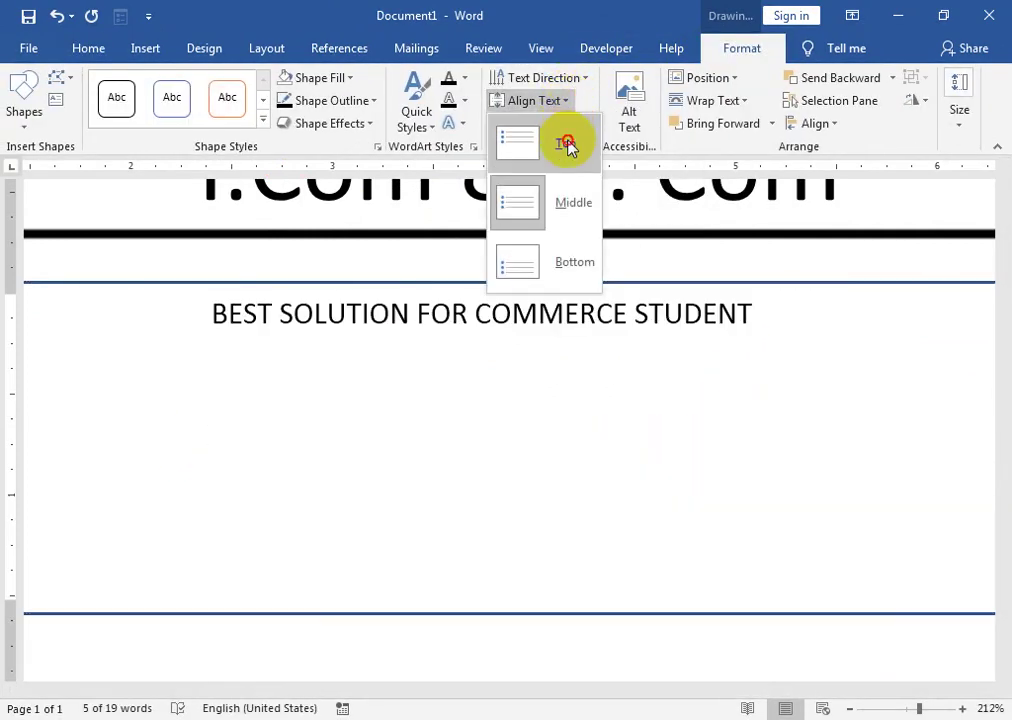
click(566, 145)
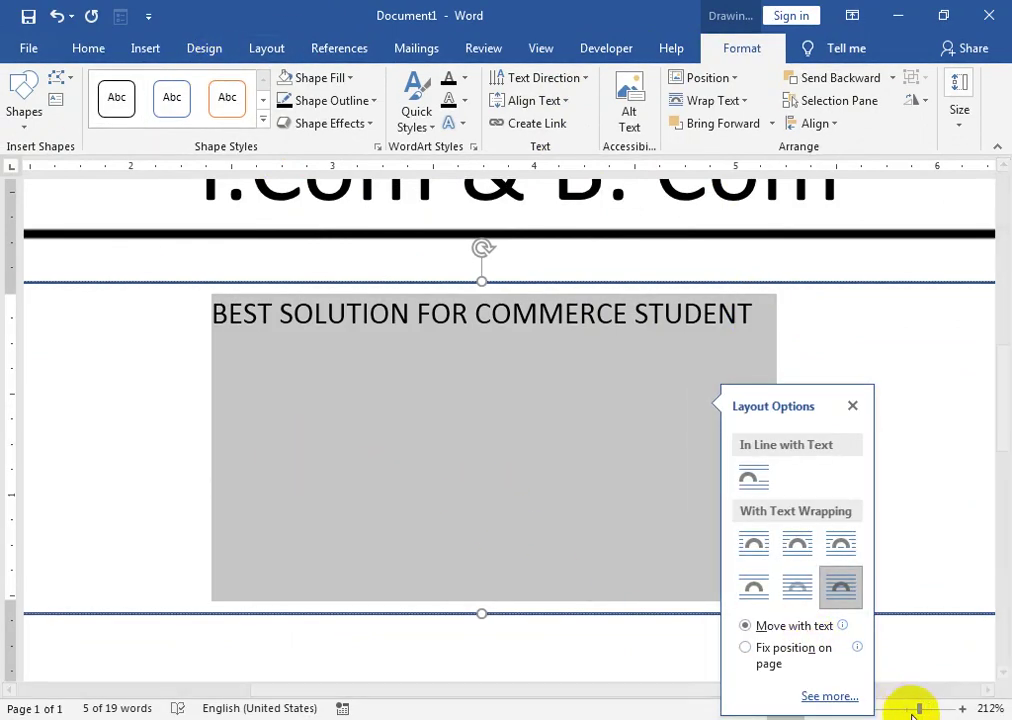
drag(916, 709, 908, 709)
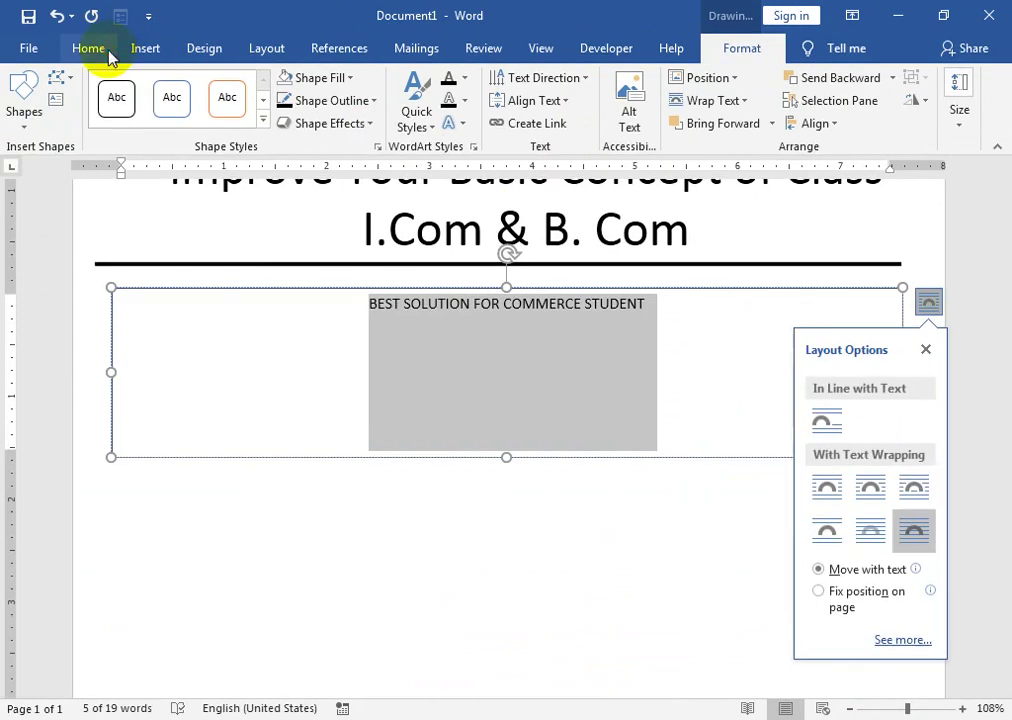
- Grow the box heading's font size six steps, to 22 pt
click(89, 48)
click(224, 87)
click(224, 87)
click(224, 87)
click(224, 87)
click(224, 87)
click(224, 87)
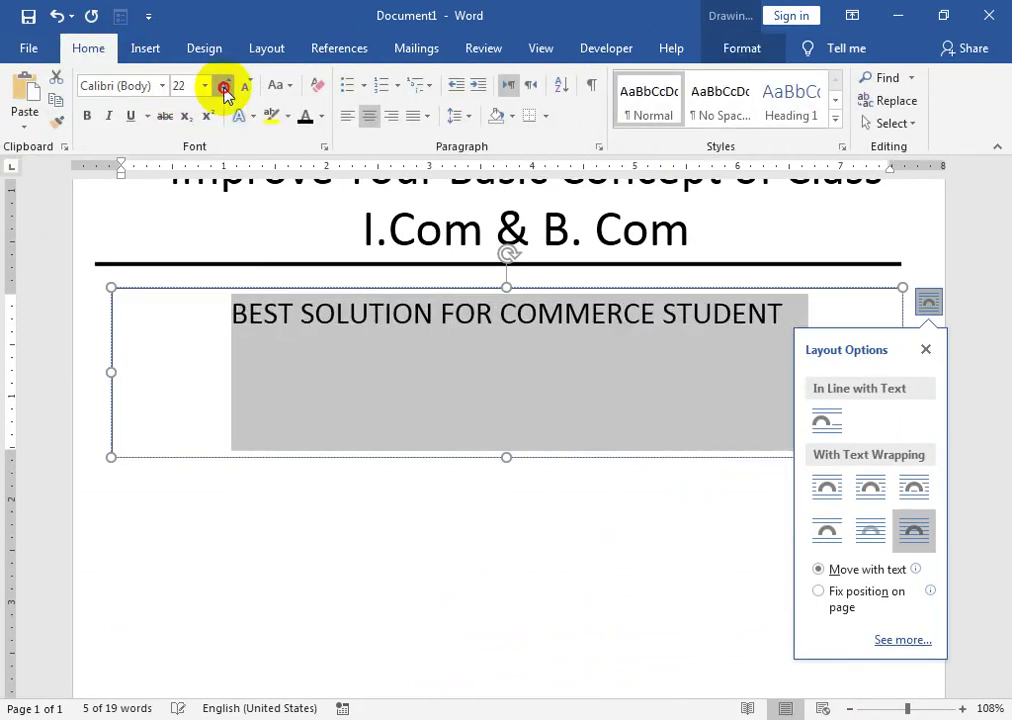
click(224, 87)
click(224, 87)
click(224, 87)
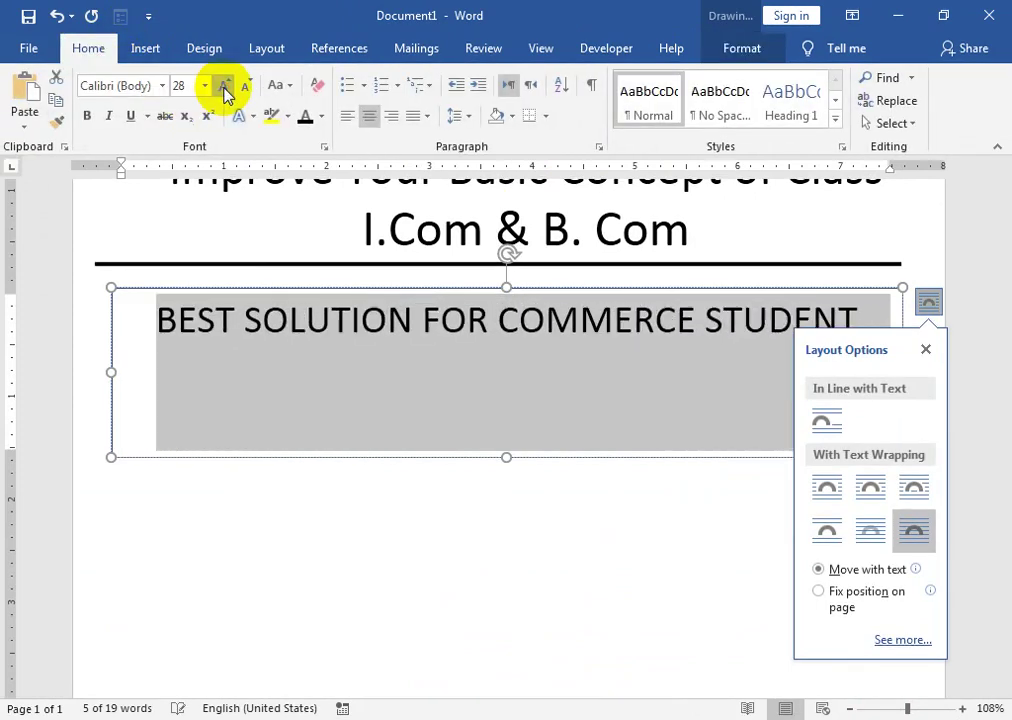
- Set the box heading to 28 pt and zoom back out to the page
click(925, 349)
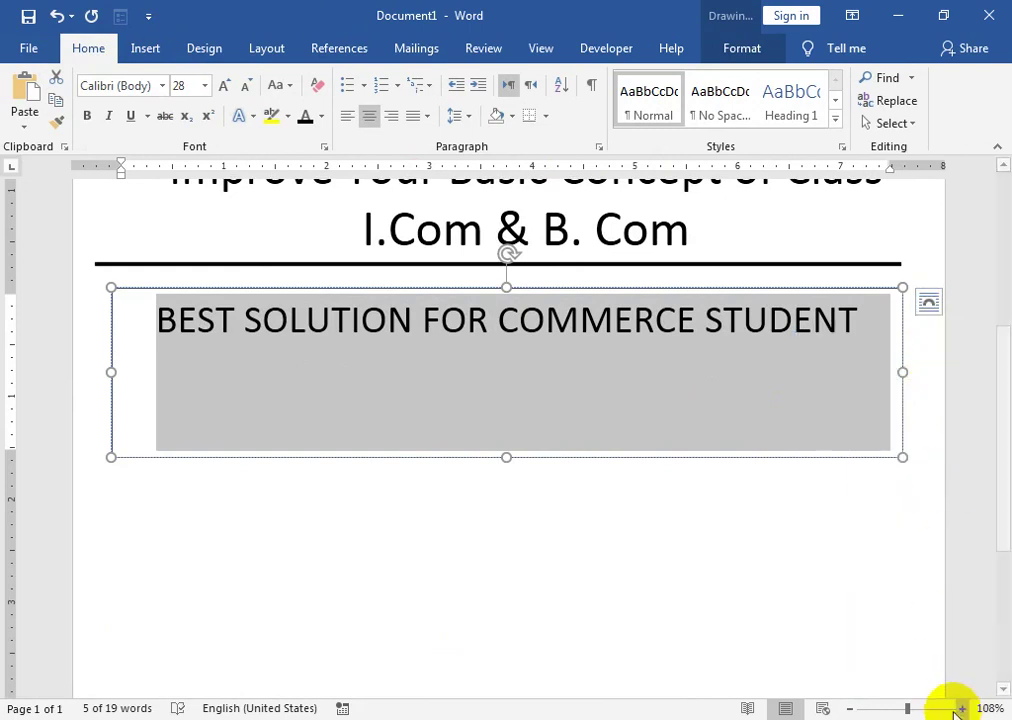
click(899, 707)
click(626, 547)
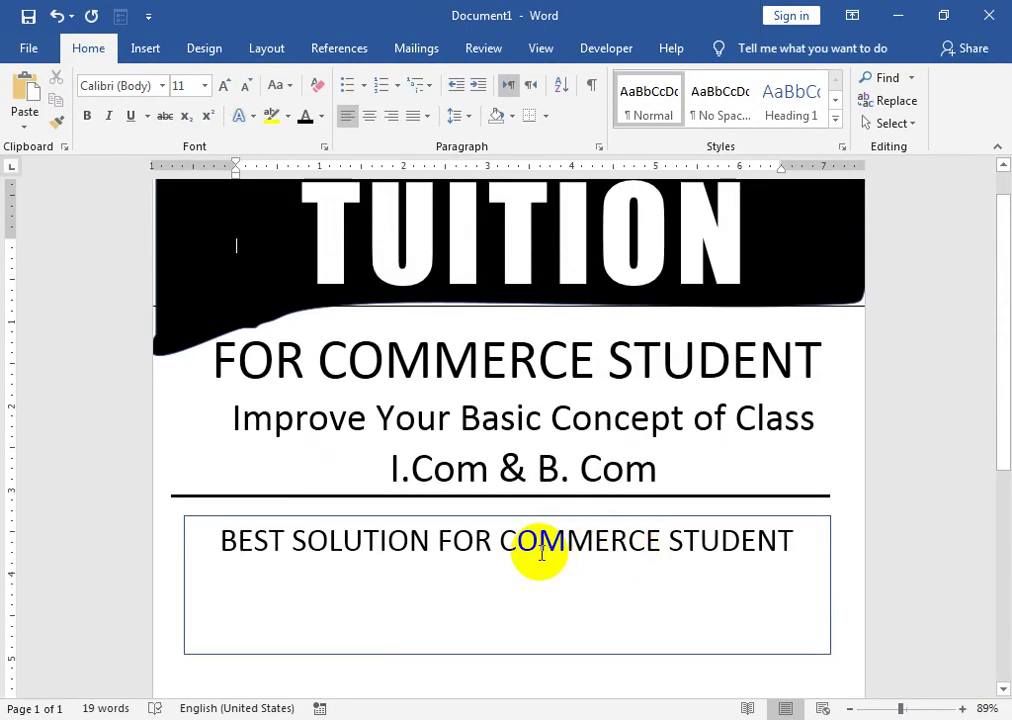
- Add the lines 'Fee :- 300 Per Month OR.' and 'RS. 2000 Per Subject' below the heading
click(795, 546)
key(Return)
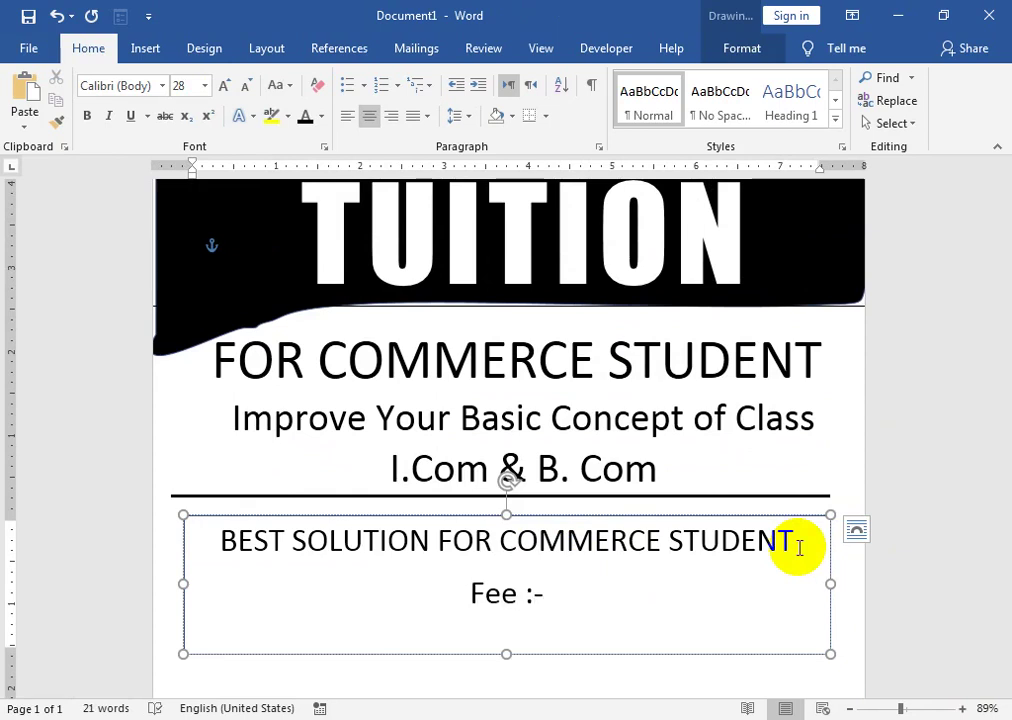
text(Per)
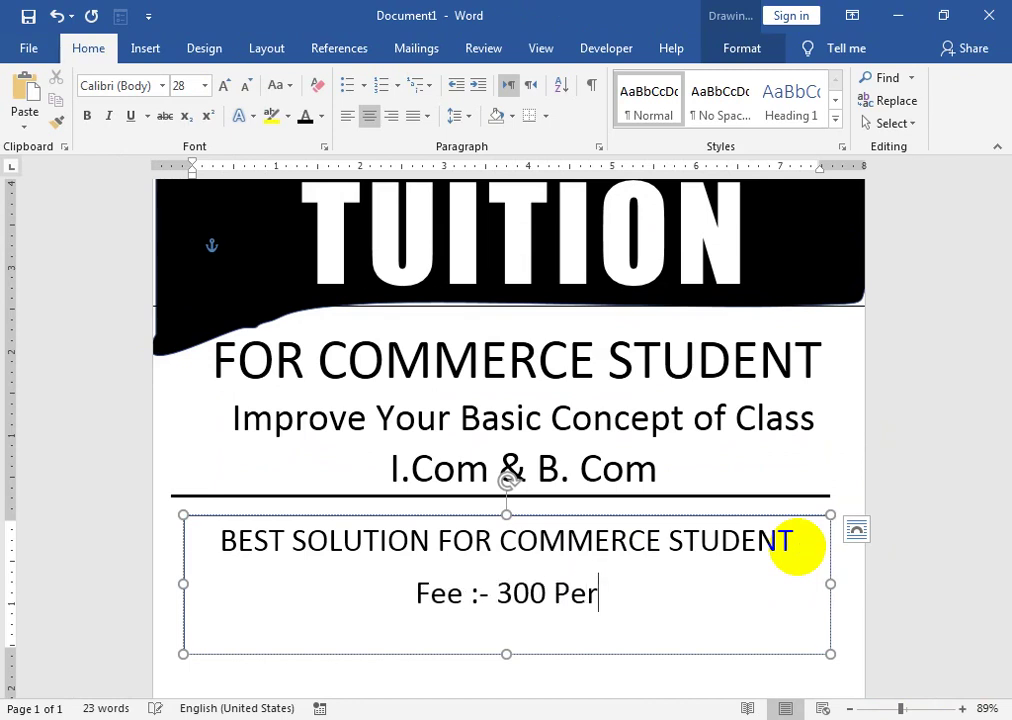
text( Month)
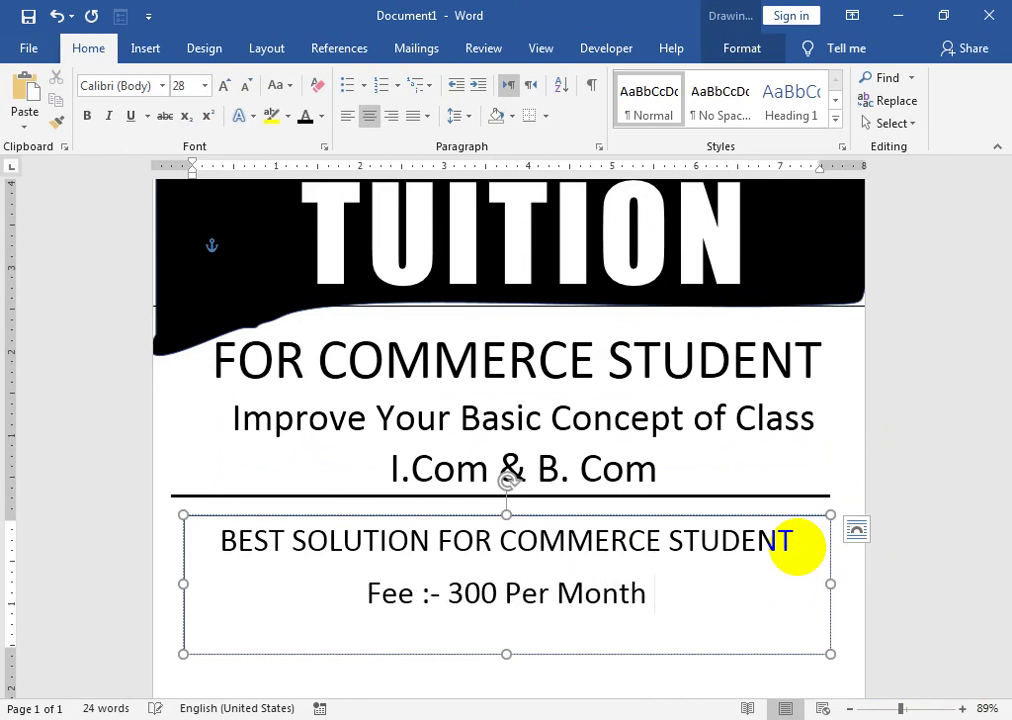
text( OR.)
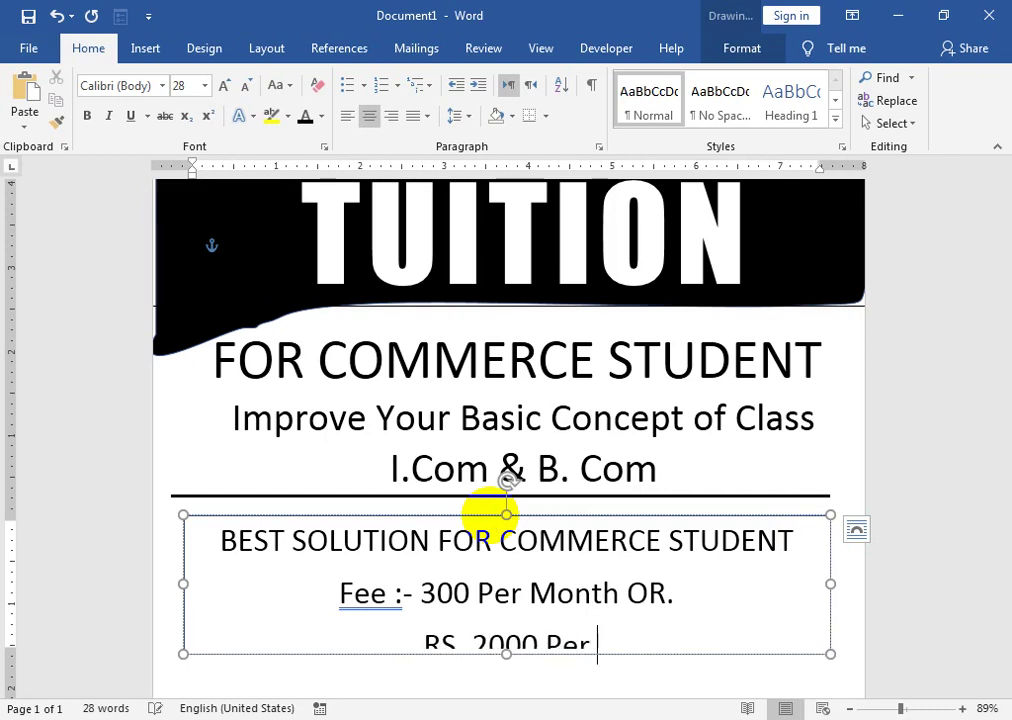
text(Subject)
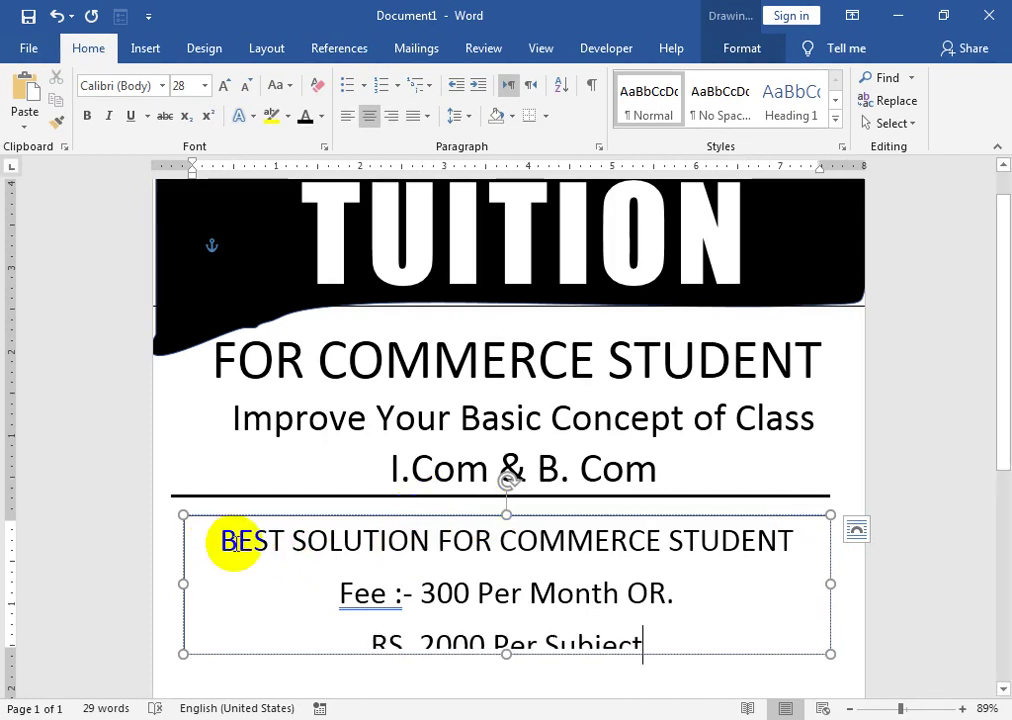
- Apply No Spacing and centre alignment to all fee box text
drag(255, 542, 614, 648)
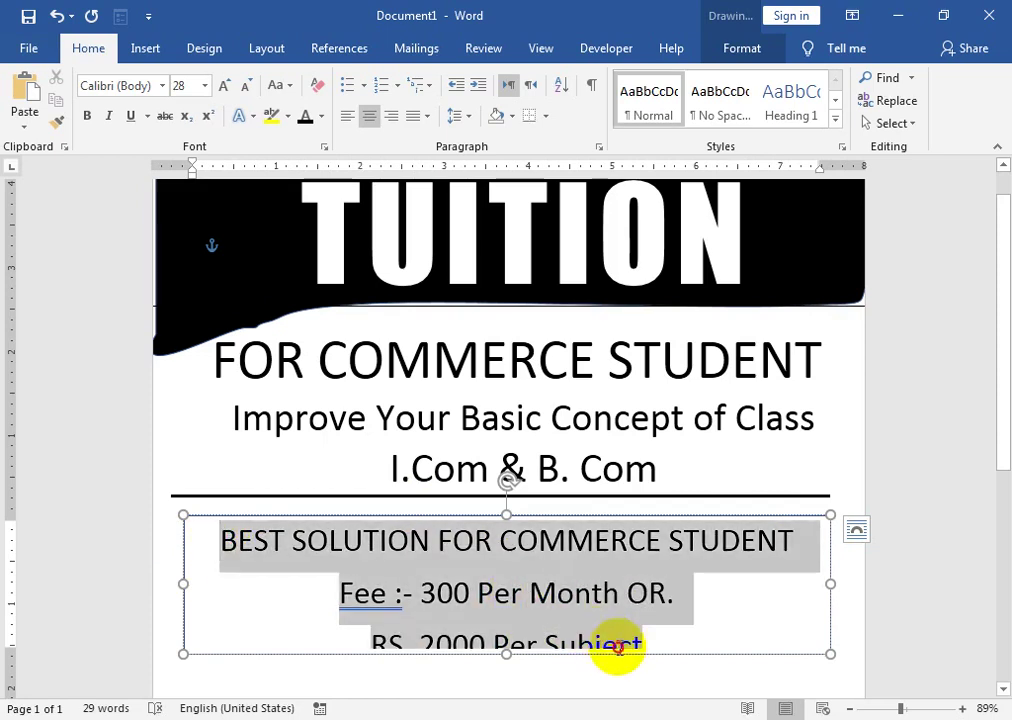
click(718, 97)
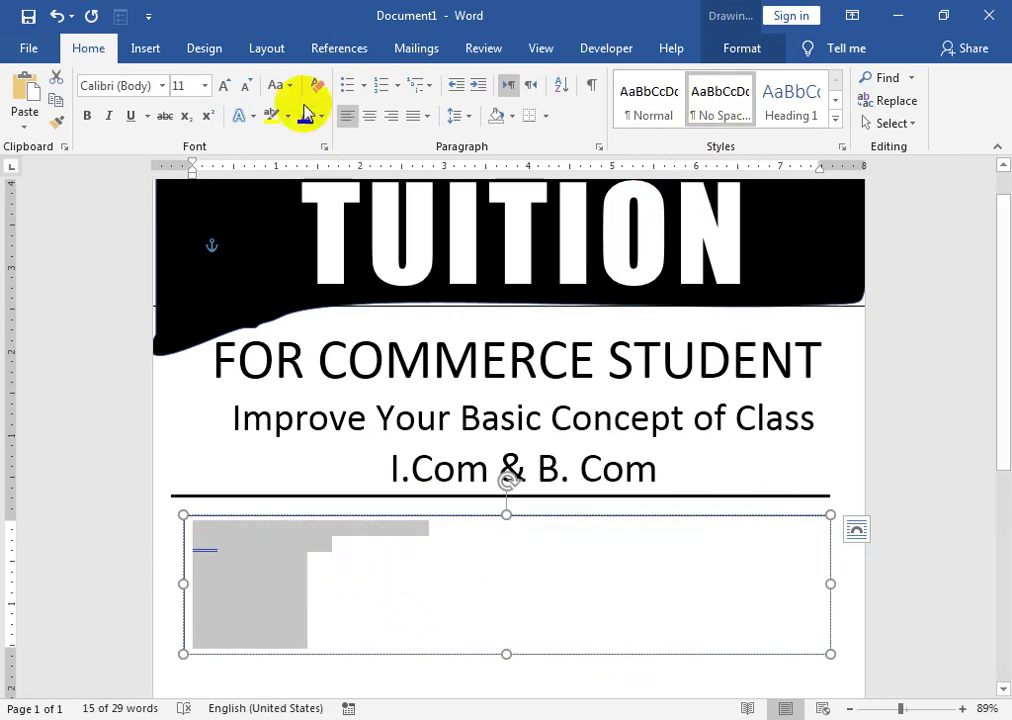
click(369, 116)
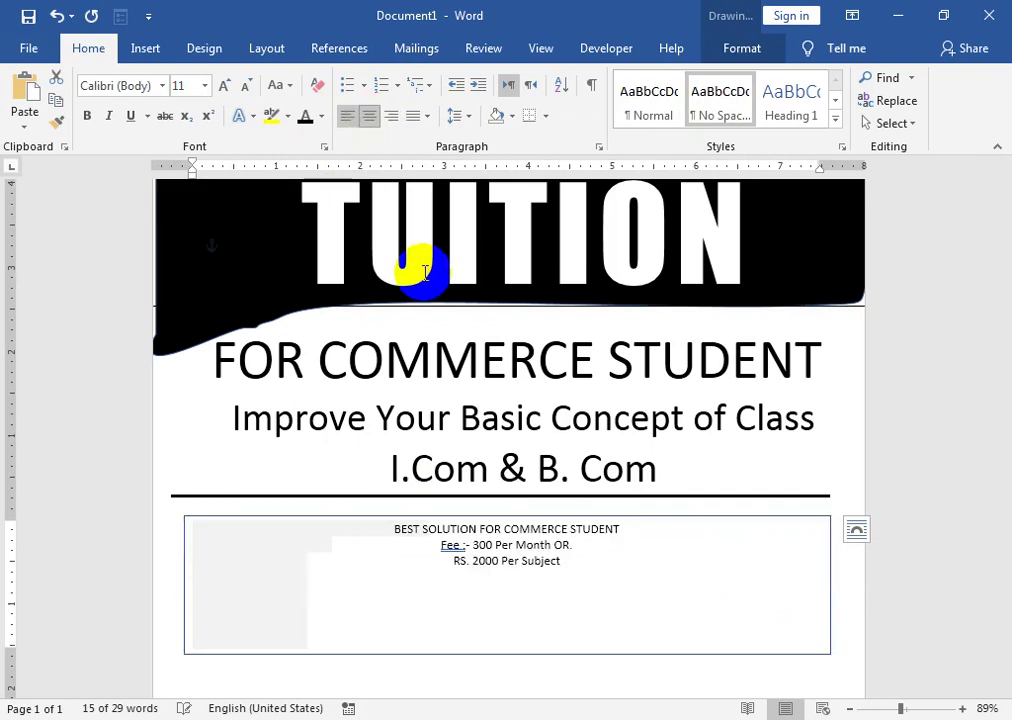
- Enlarge the BEST SOLUTION FOR COMMERCE STUDENT heading four steps and make it bold
drag(630, 528, 395, 528)
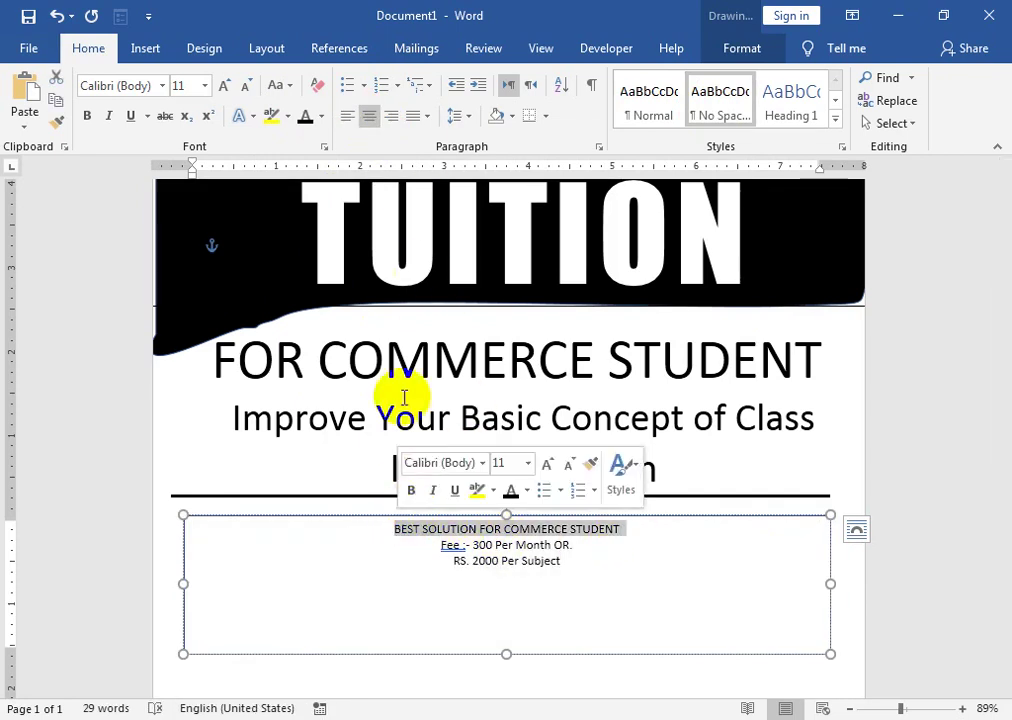
click(224, 88)
click(224, 88)
click(224, 88)
click(224, 88)
click(224, 88)
click(224, 88)
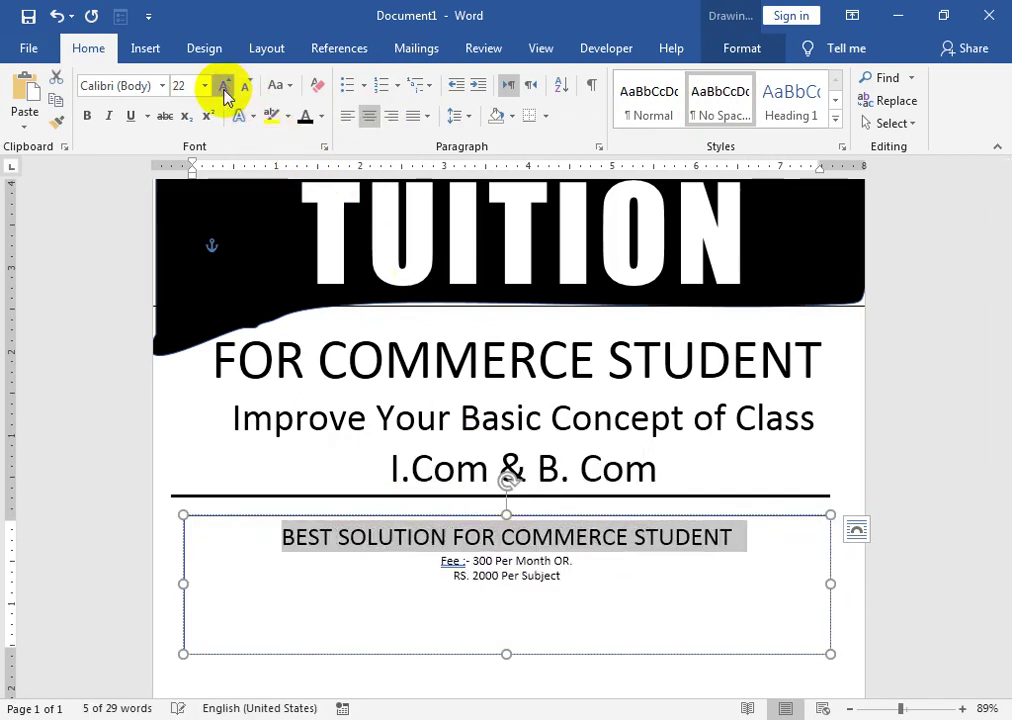
click(224, 88)
click(87, 116)
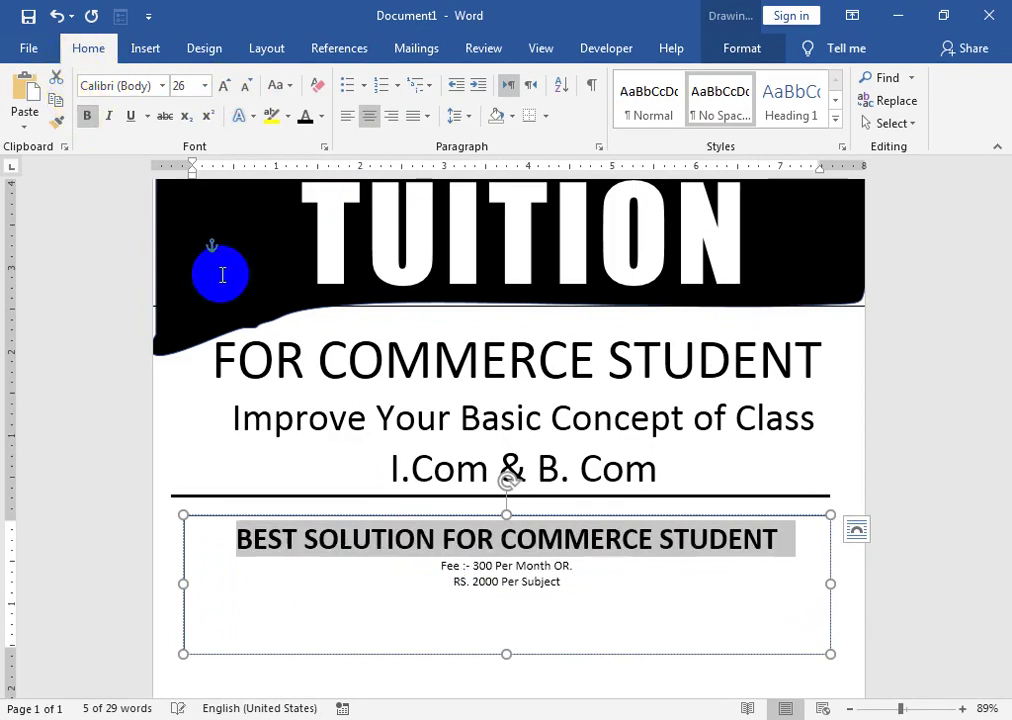
click(443, 567)
- Enlarge the two fee lines to 24 pt
drag(443, 567, 565, 594)
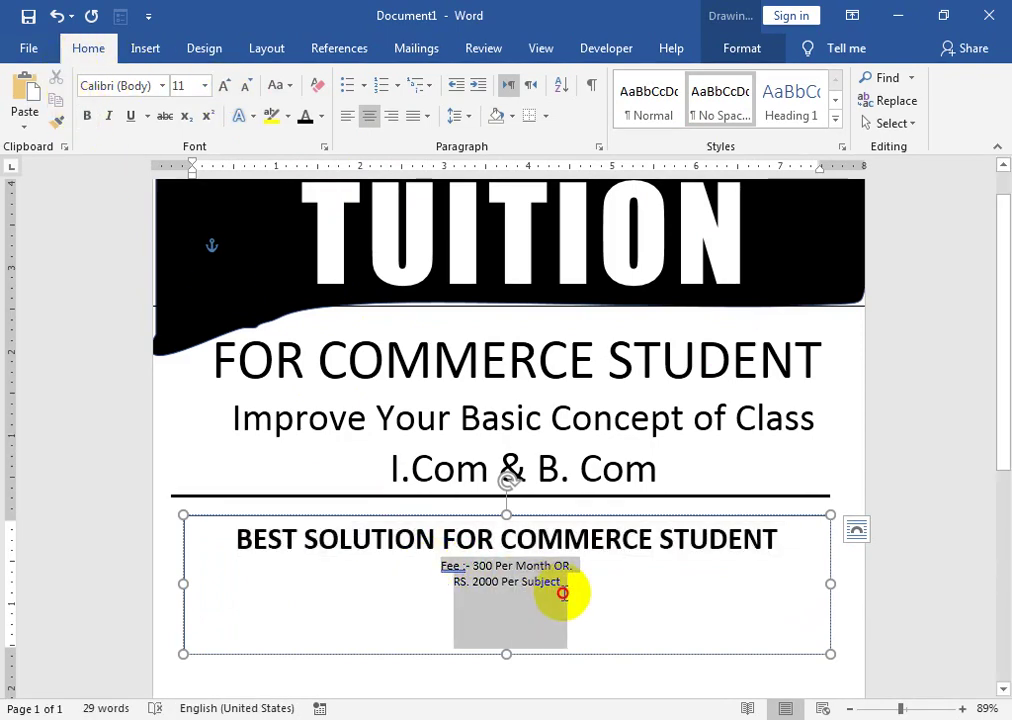
click(222, 88)
click(222, 88)
click(222, 88)
click(222, 88)
click(222, 88)
click(222, 88)
click(222, 88)
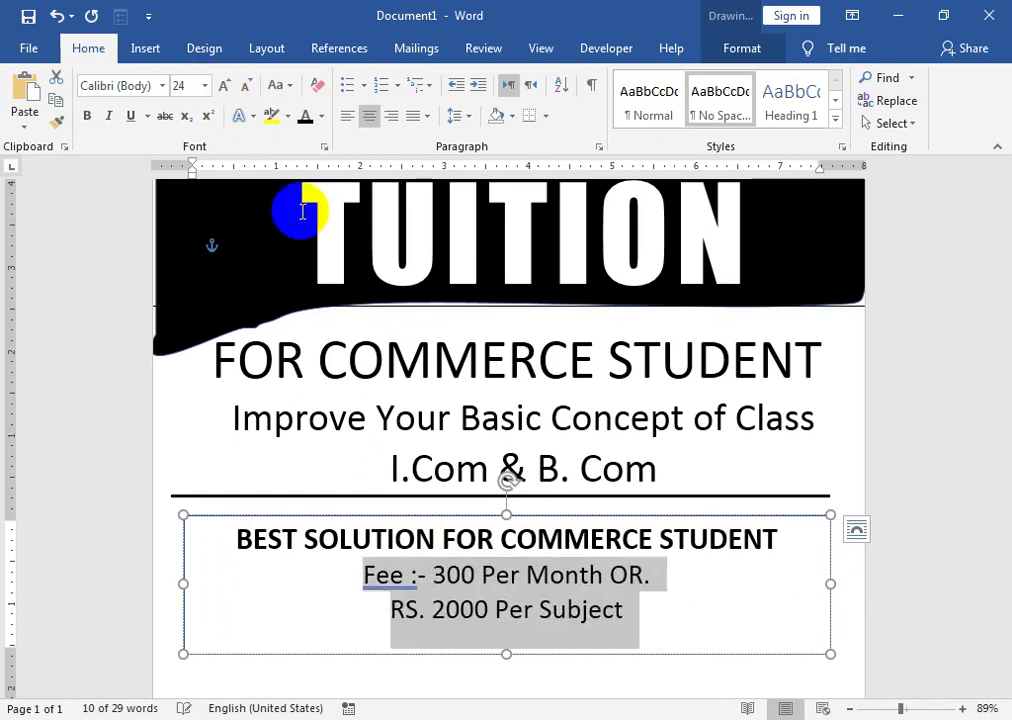
click(425, 609)
- Correct the label to 'Fee: -', change the fee to RS.300, then shorten and raise the box
right_click(400, 587)
click(300, 290)
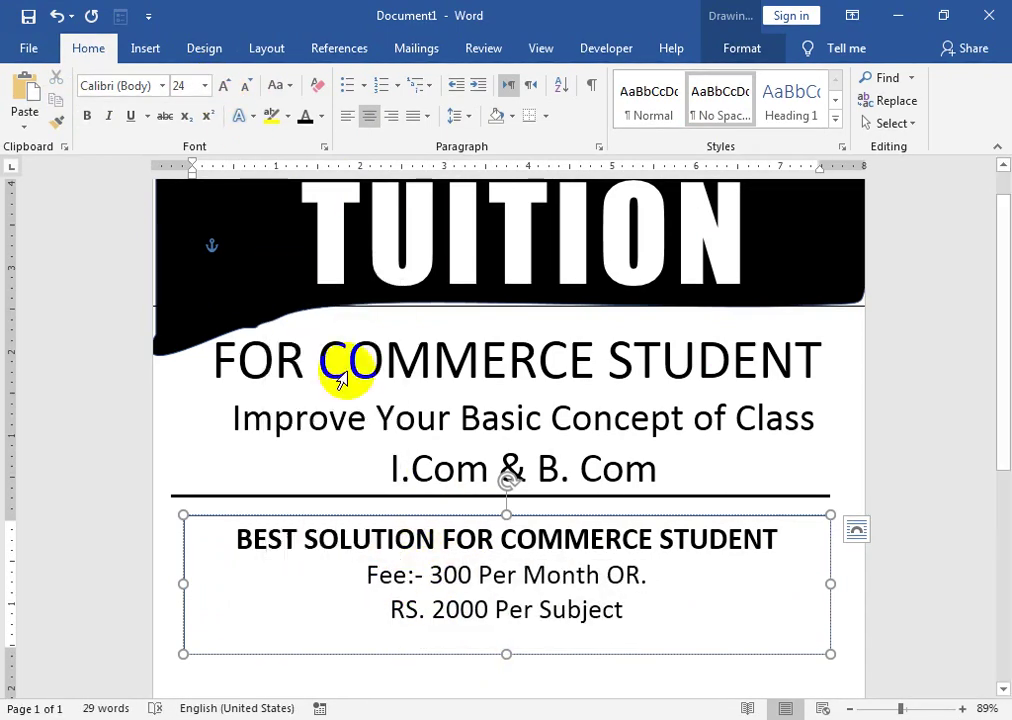
right_click(405, 585)
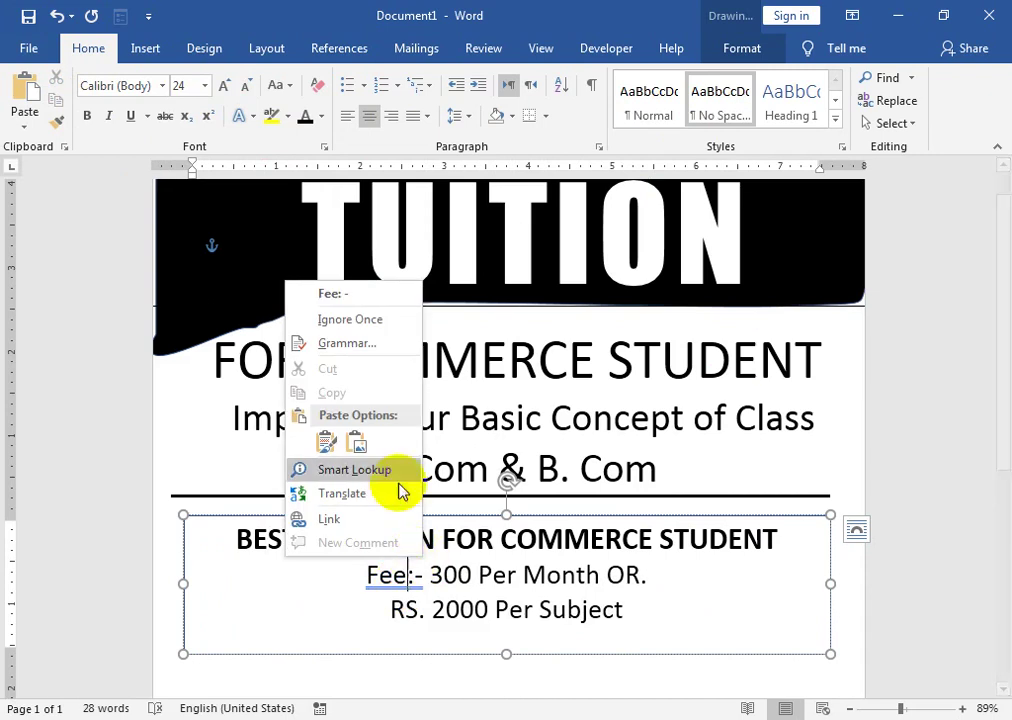
click(334, 293)
click(427, 574)
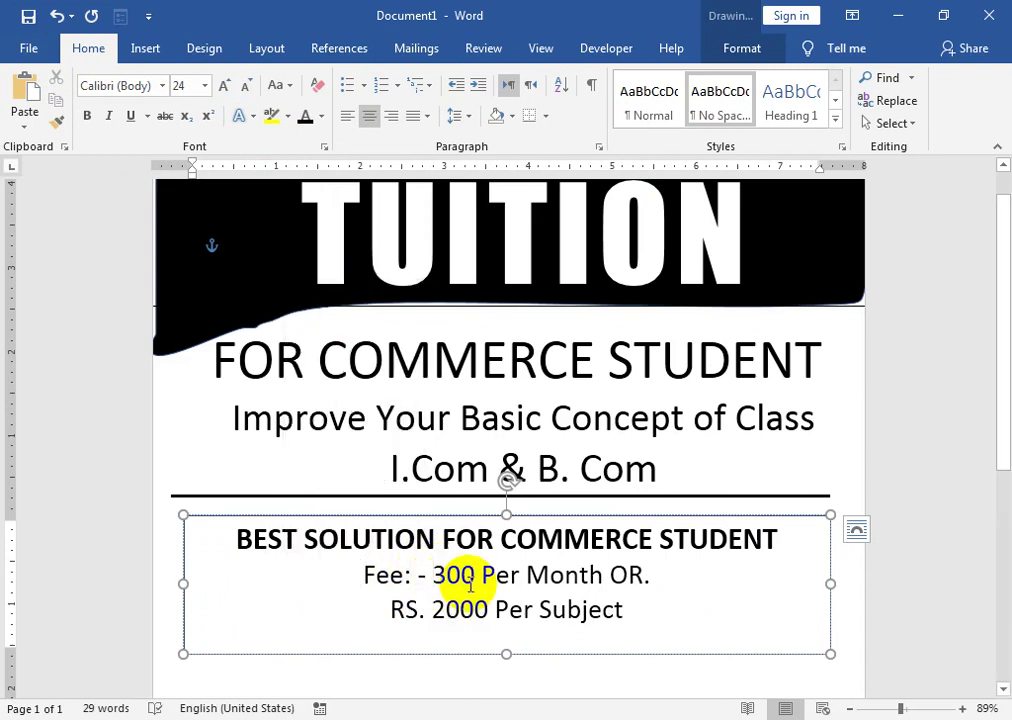
text(RS.)
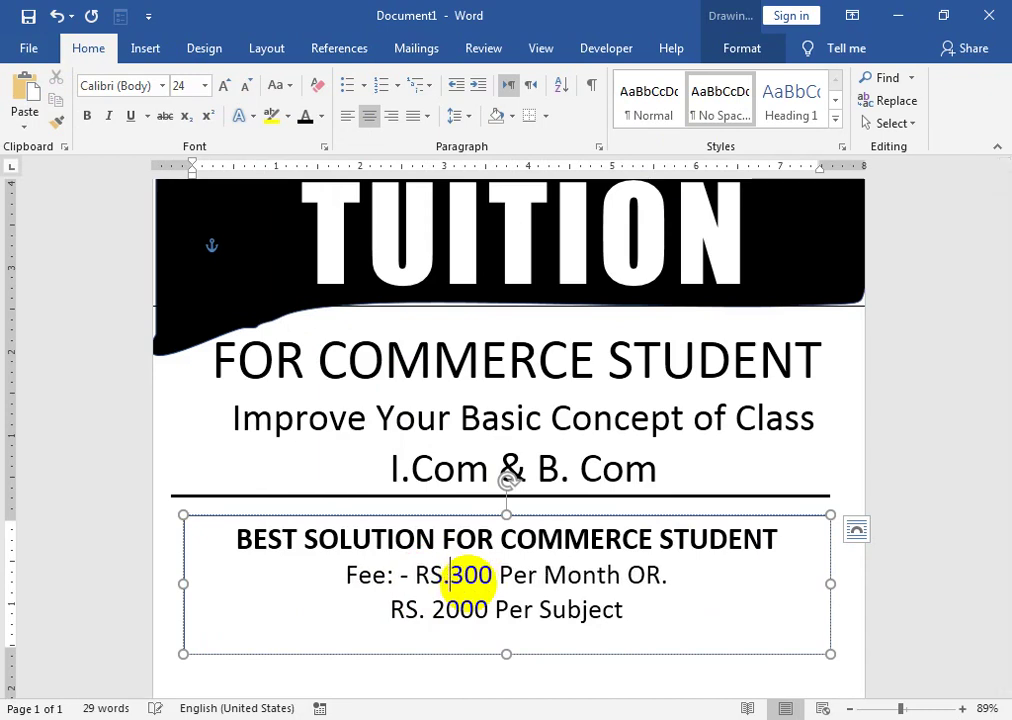
drag(506, 654, 515, 627)
mouse_move(549, 520)
mouse_down()
mouse_move(556, 501)
mouse_move(549, 508)
mouse_up()
- Set the fee box's shape outline to No Outline
click(735, 49)
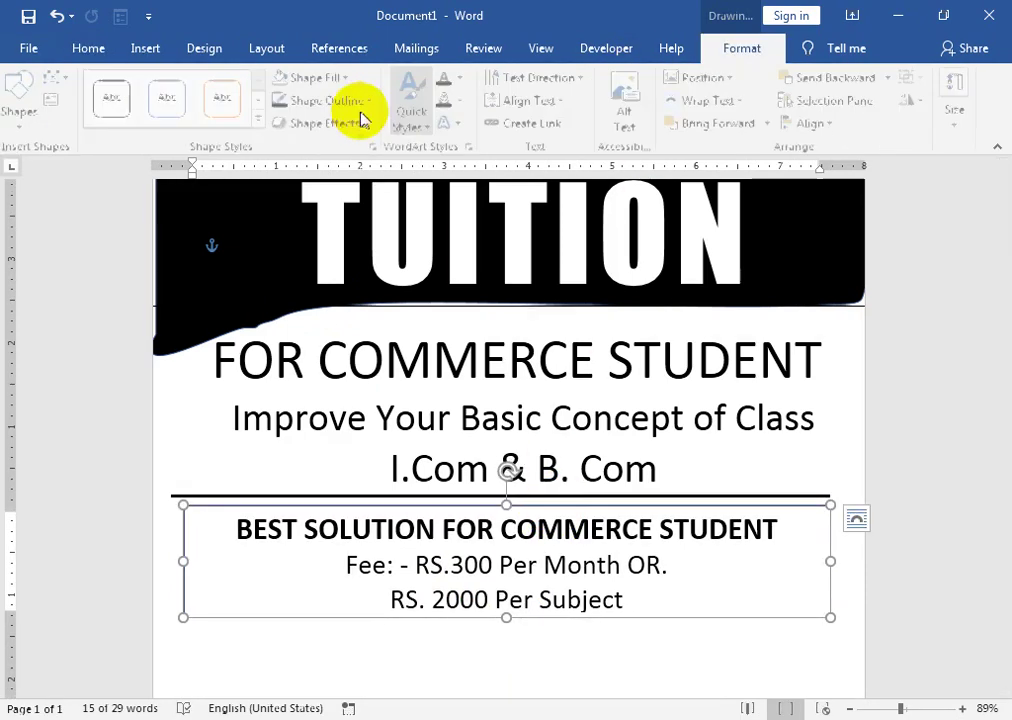
click(355, 101)
click(334, 270)
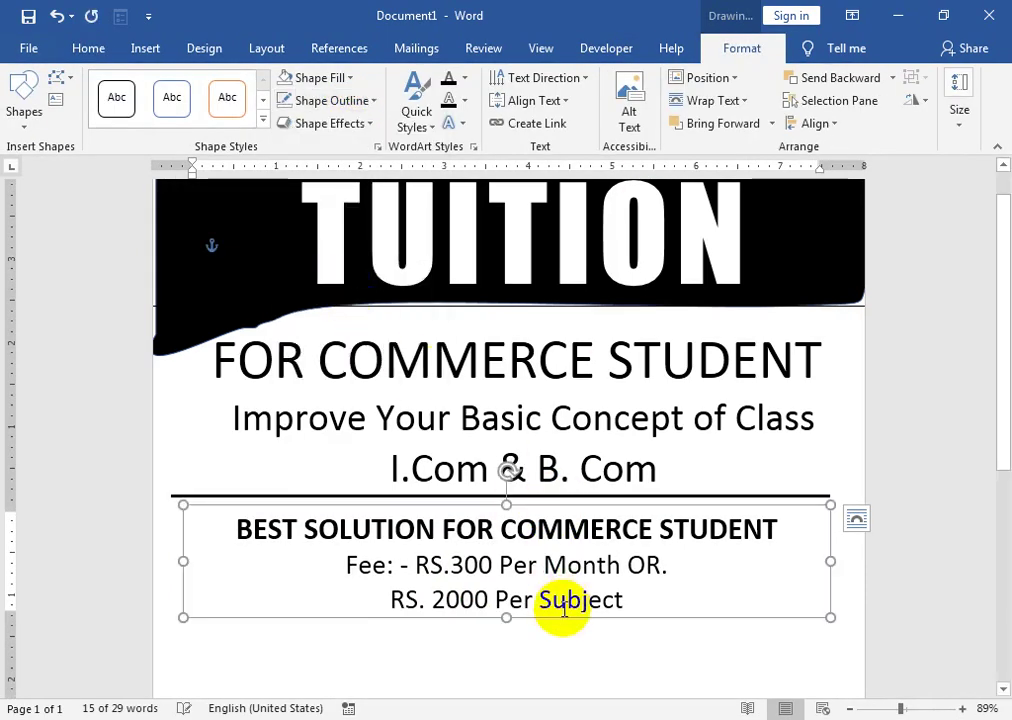
- Ctrl-drag a copy of the top rule to just below 'RS. 2000 Per Subject'
scroll(562, 587, down, 1)
scroll(562, 587, down, 2)
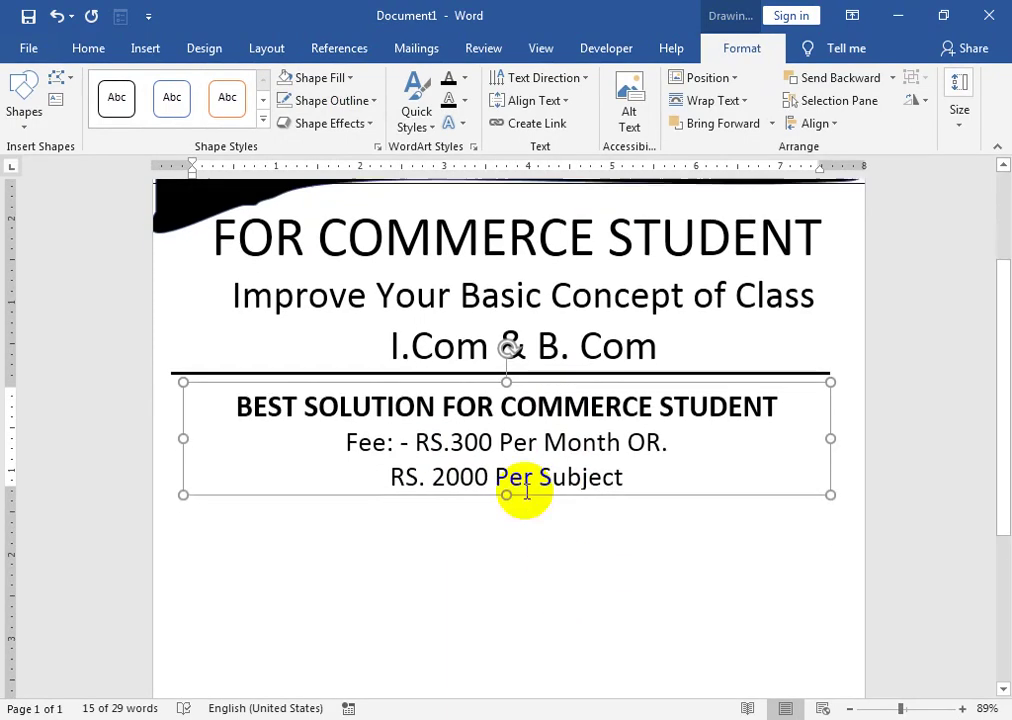
click(393, 370)
click(195, 372)
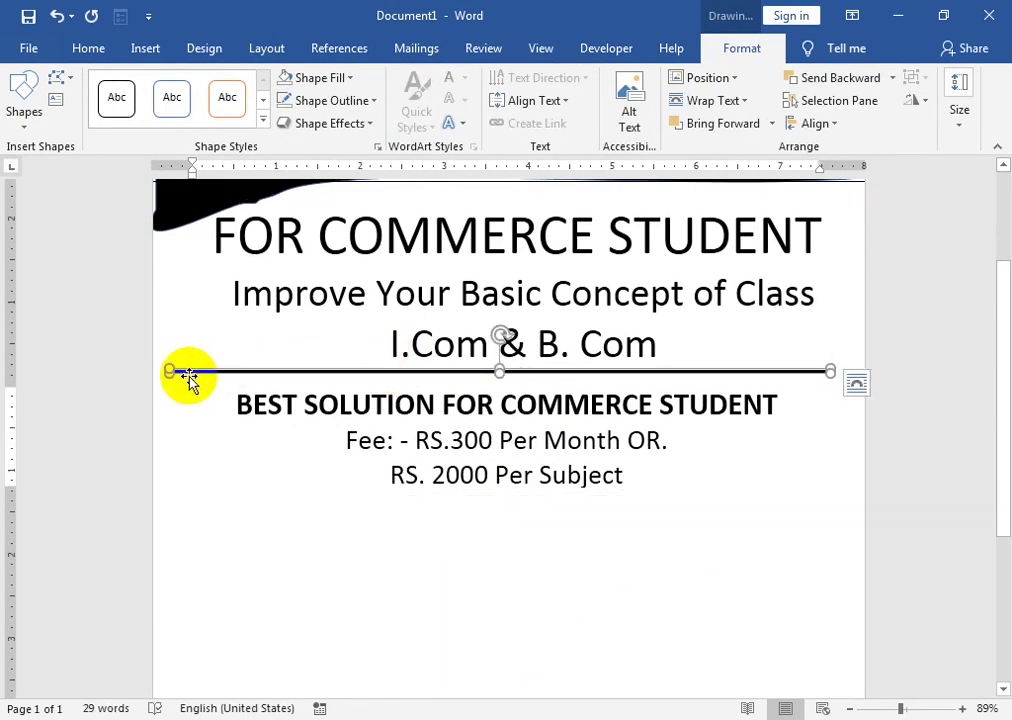
drag(187, 375, 190, 480)
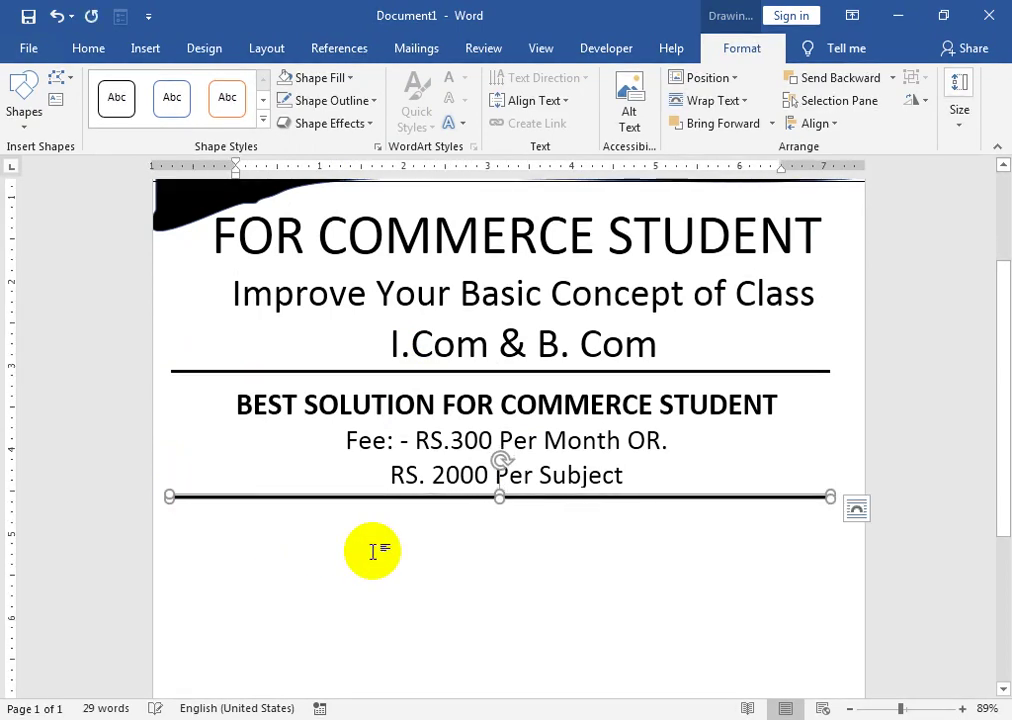
- Move the fee box up against the top rule and nudge the new lower rule up
click(430, 440)
drag(400, 380, 401, 374)
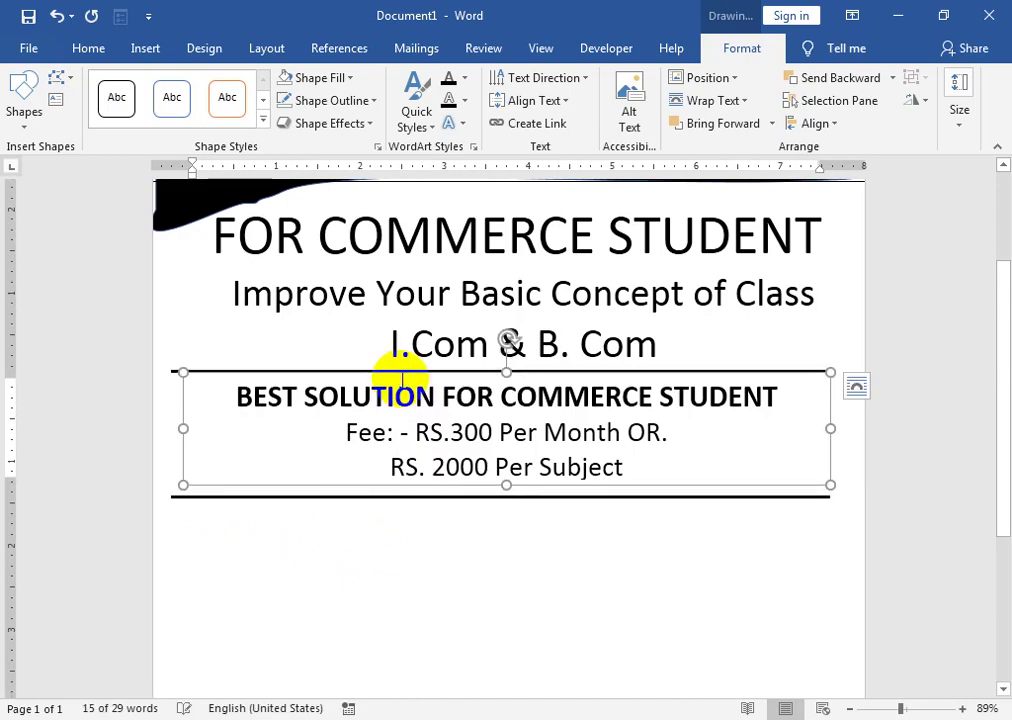
click(341, 497)
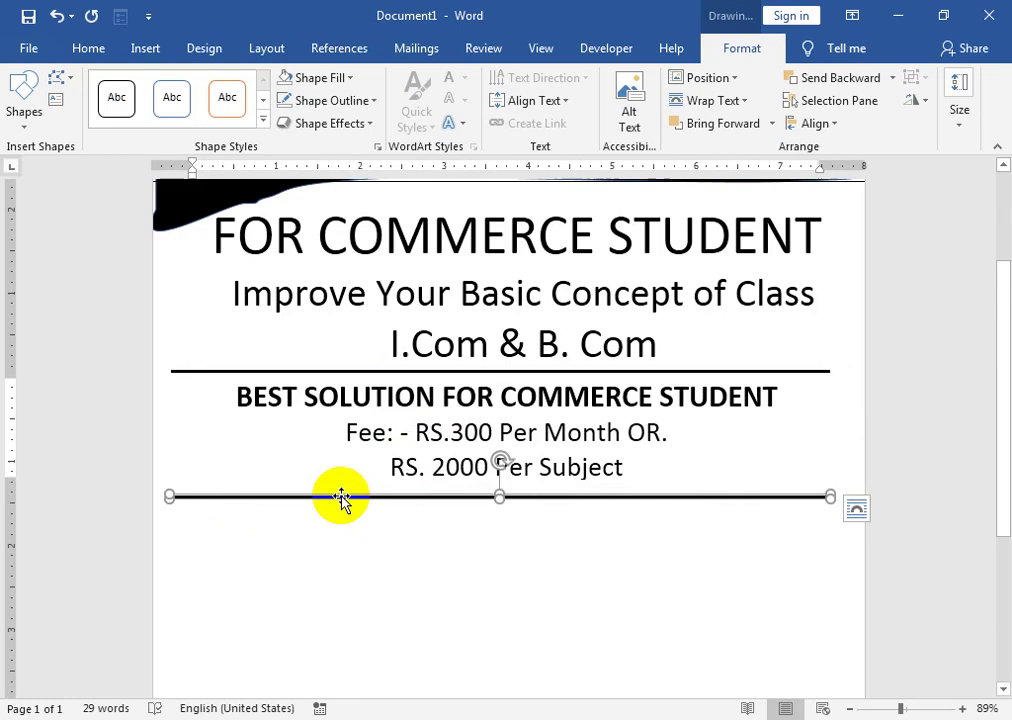
key(Up)
key(Up)
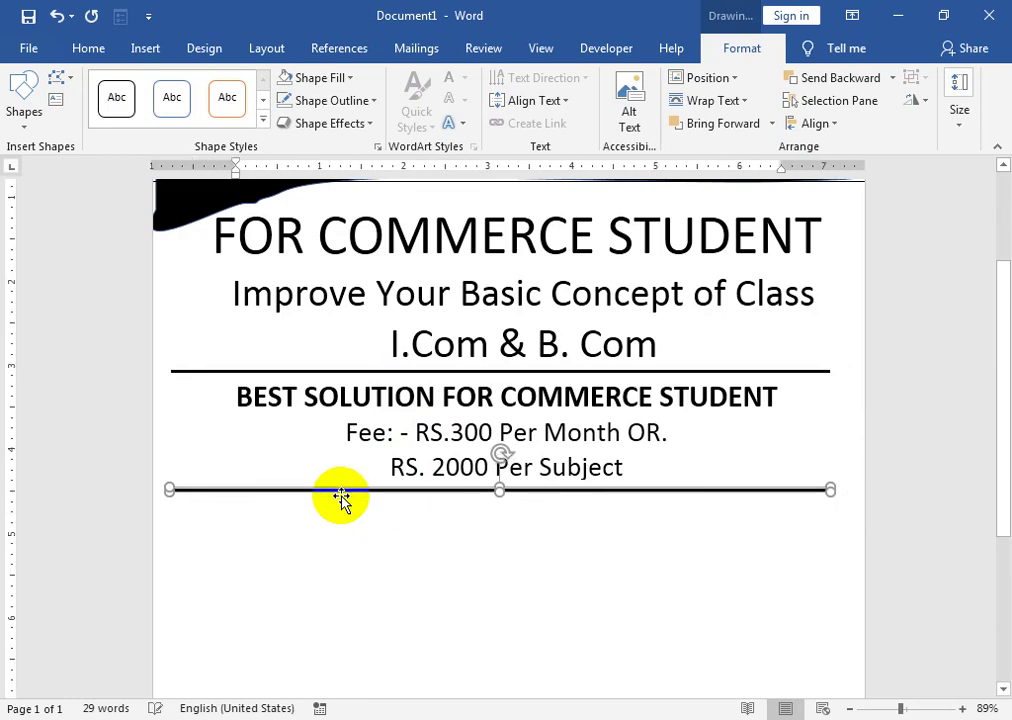
click(395, 556)
scroll(397, 556, up, 1)
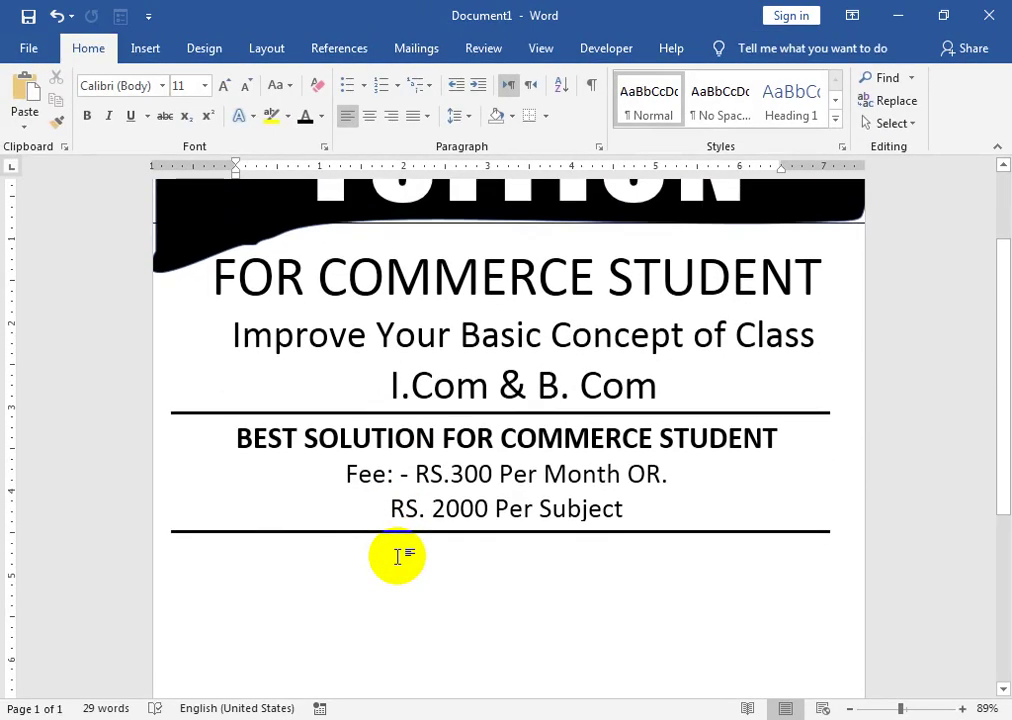
click(147, 50)
- Draw a page-wide rectangle below the lower rule and remove its blue fill
click(136, 123)
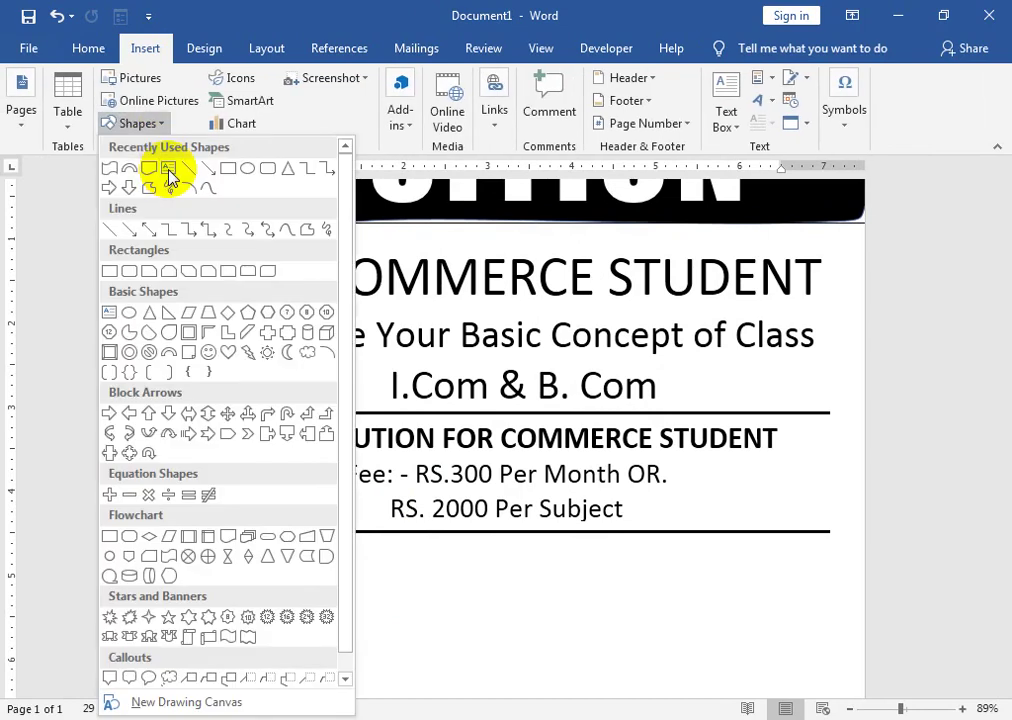
click(228, 168)
drag(171, 548, 383, 637)
drag(465, 643, 846, 628)
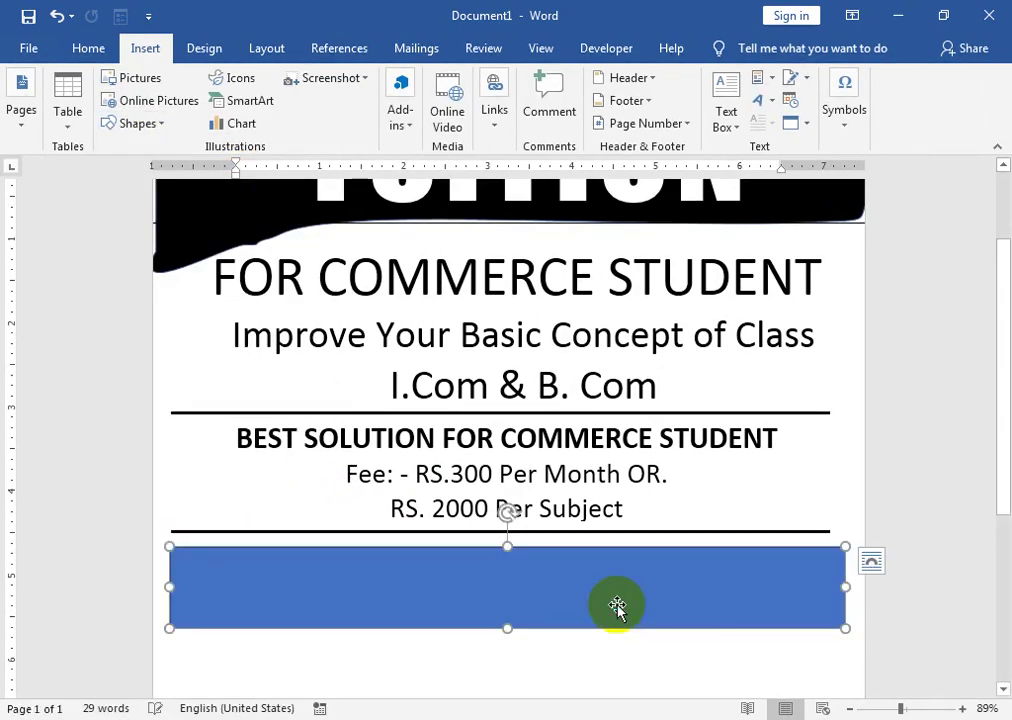
right_click(617, 607)
click(318, 78)
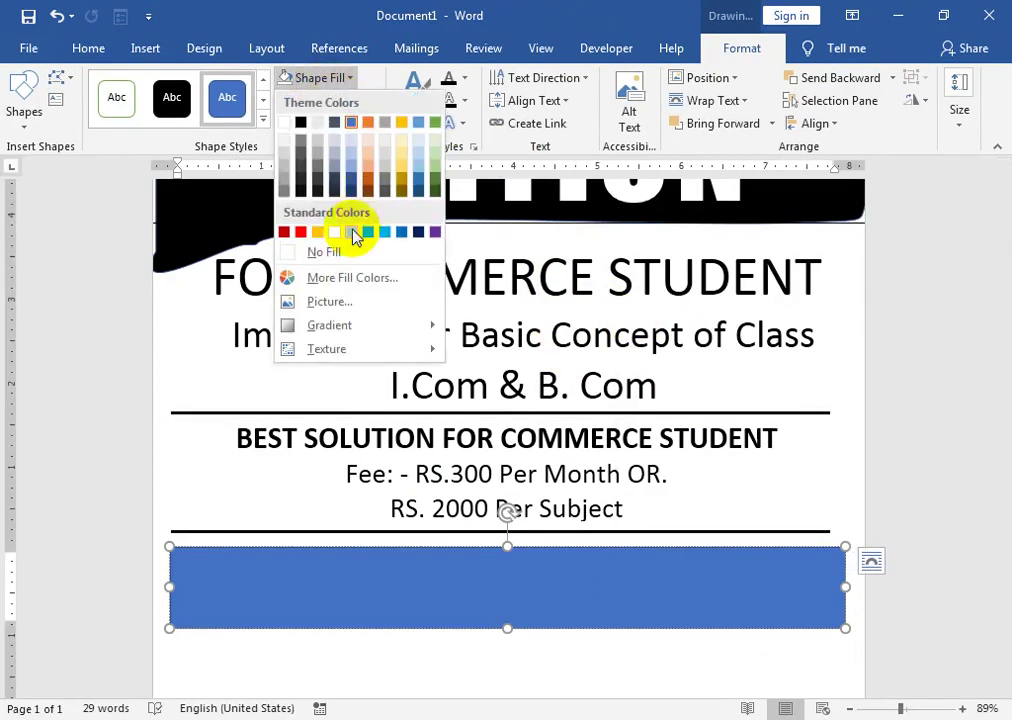
click(350, 255)
- Replace the box's placeholder with 'NEW BATCH IS STARTING SOON' and centre it
click(505, 604)
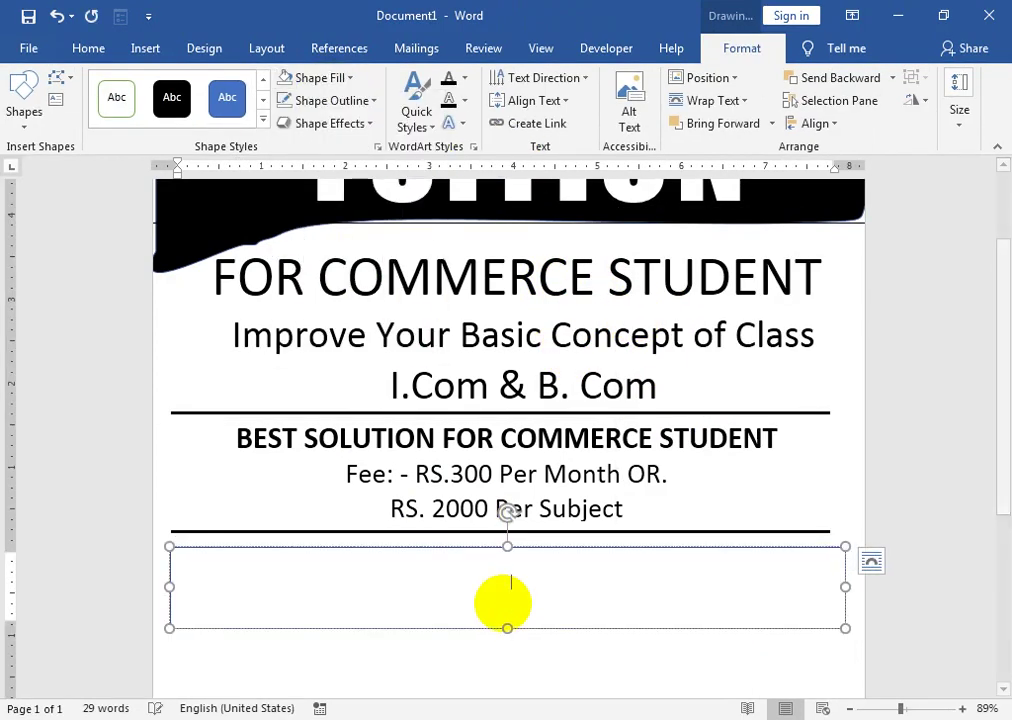
triple_click(503, 603)
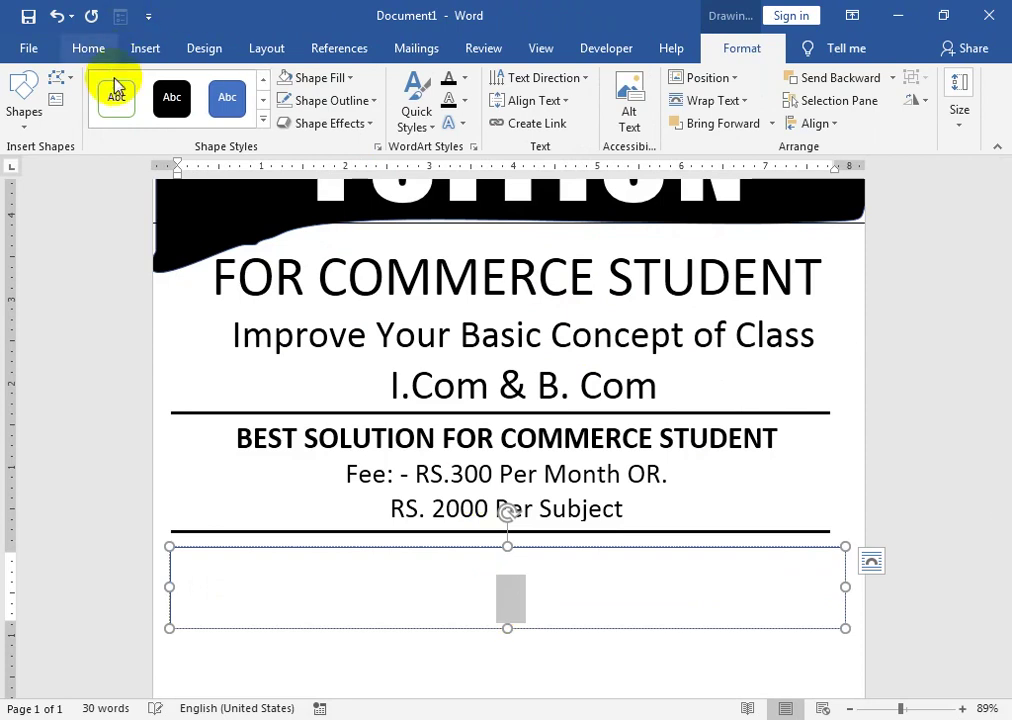
click(90, 50)
click(286, 120)
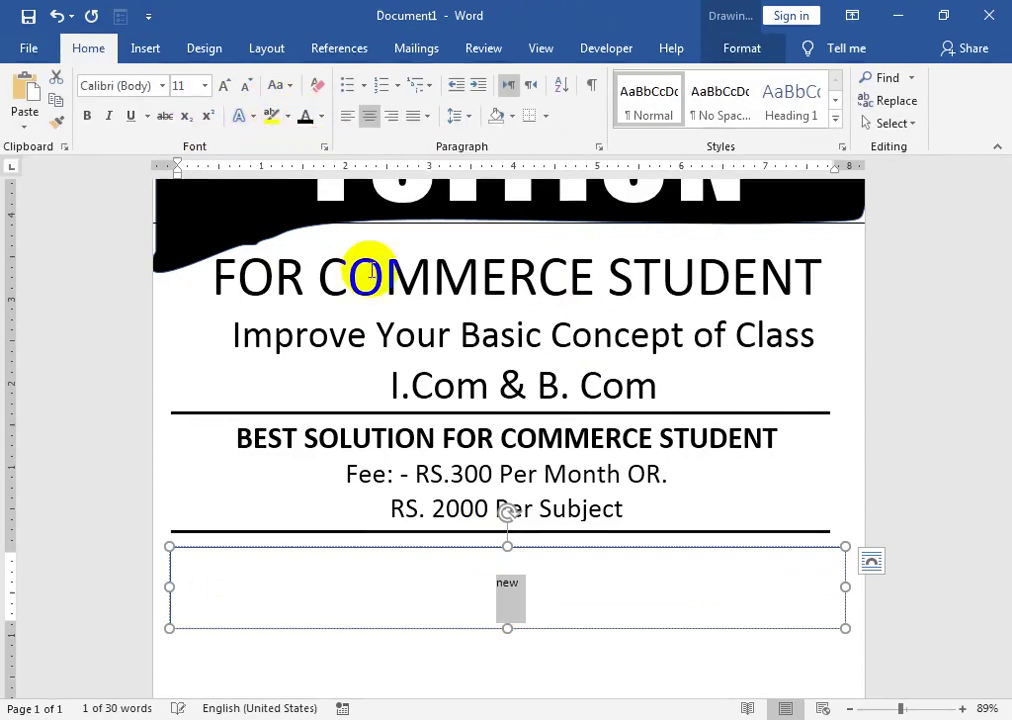
click(557, 607)
key(ctrl)
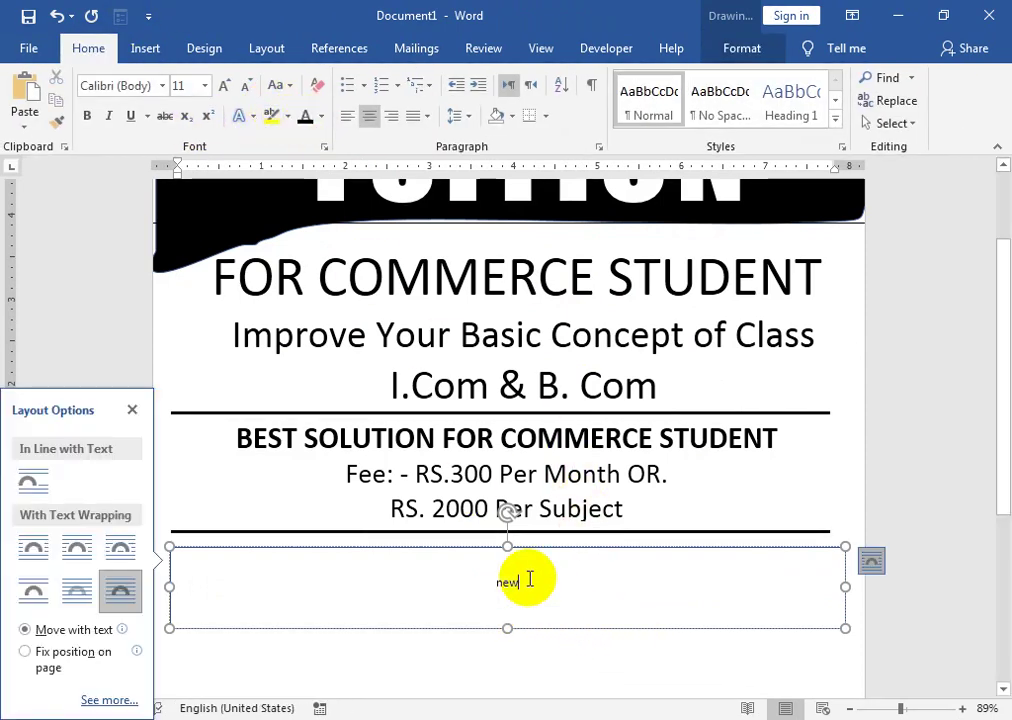
key(BackSpace)
key(BackSpace)
key(BackSpace)
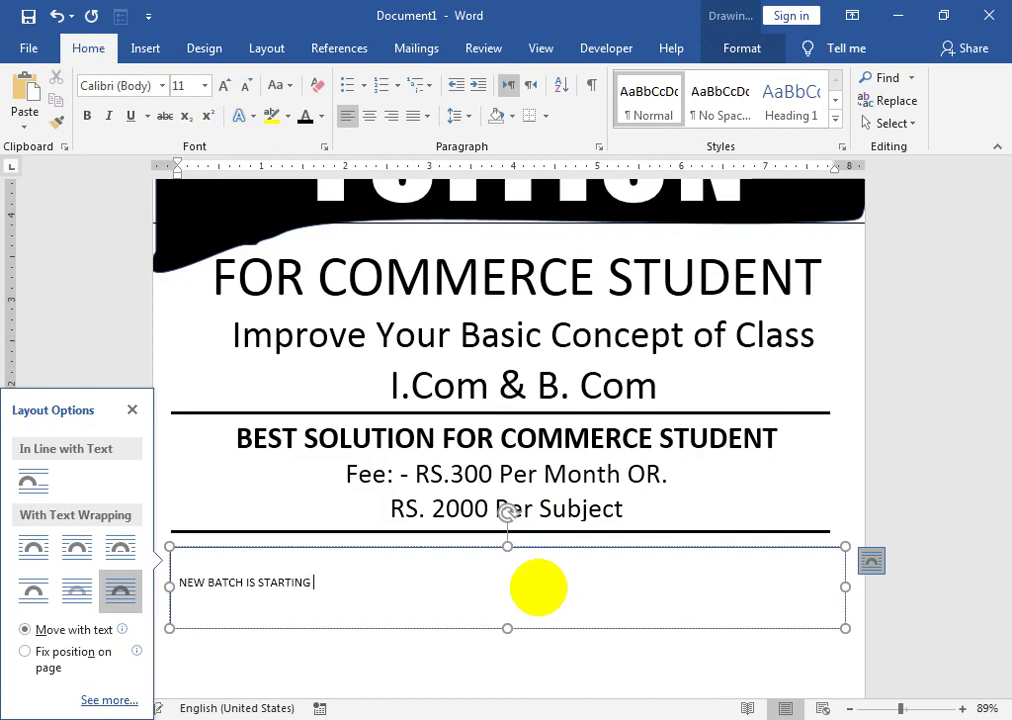
key(ctrl+a)
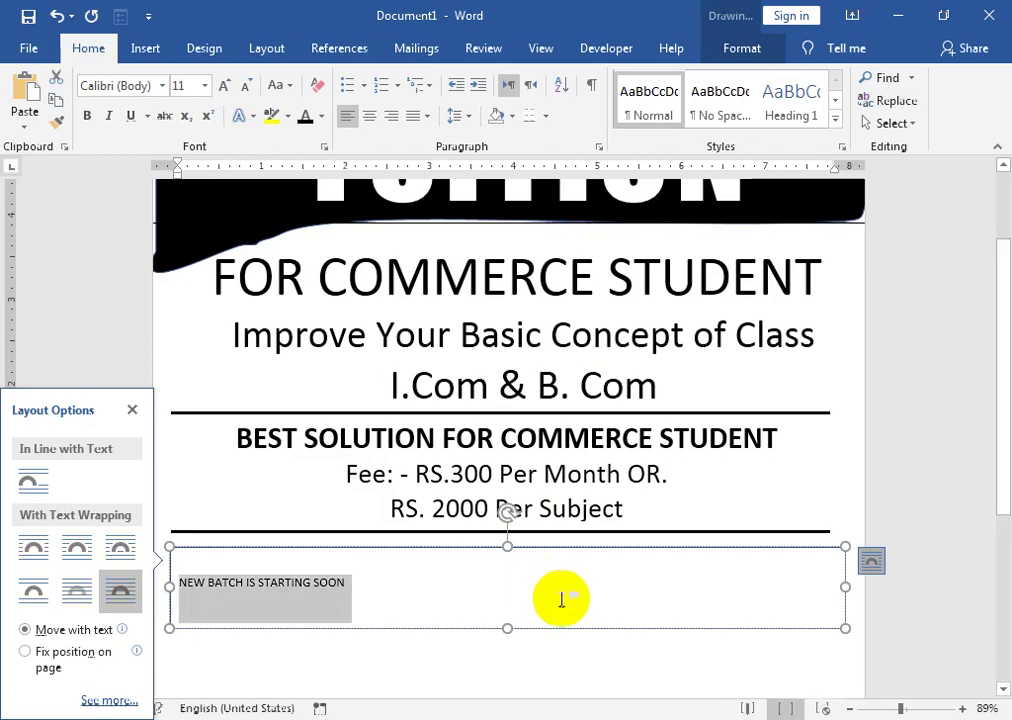
click(368, 118)
- Set the banner text to 48 pt Impact
click(224, 86)
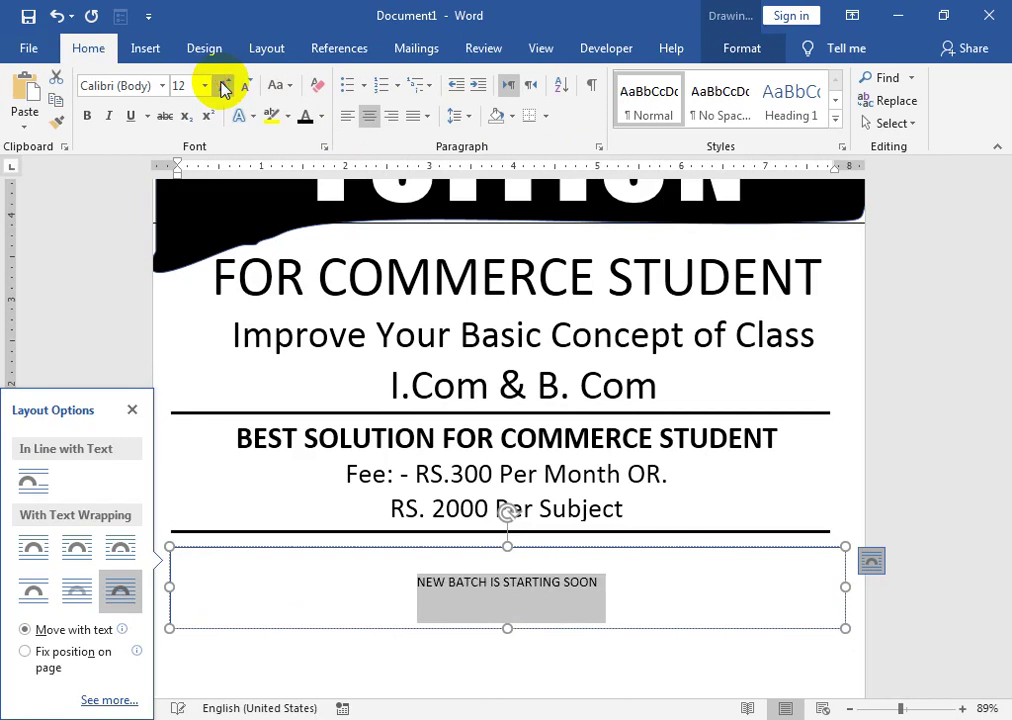
click(224, 86)
click(224, 86)
click(224, 86)
click(224, 86)
click(224, 86)
click(224, 86)
click(224, 86)
click(224, 86)
click(224, 86)
click(224, 86)
click(220, 84)
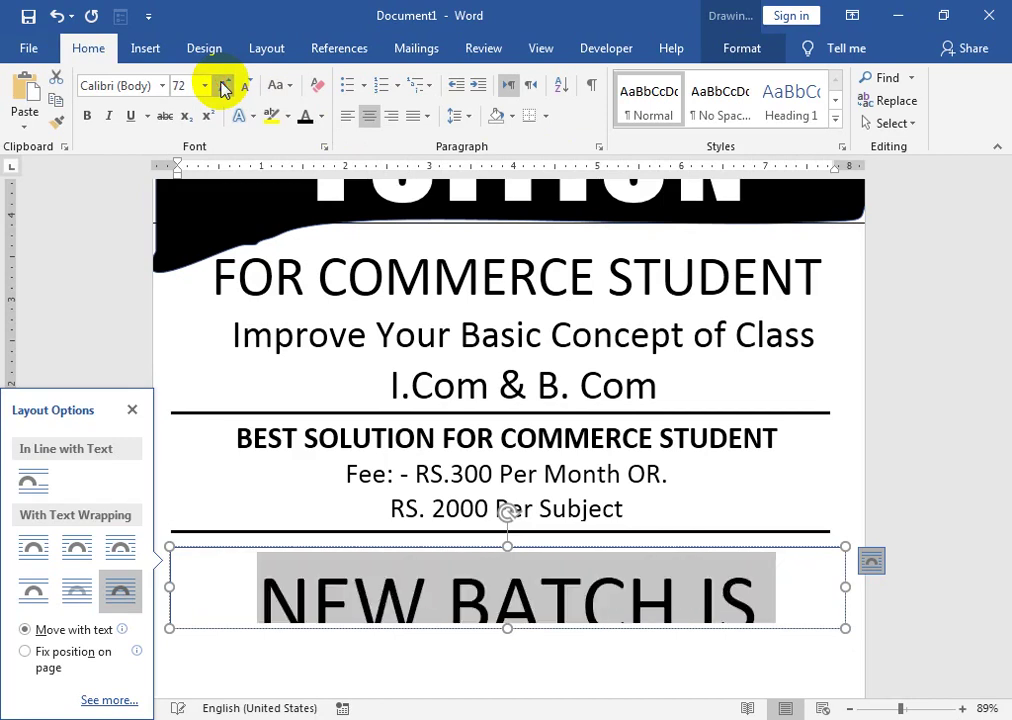
click(247, 88)
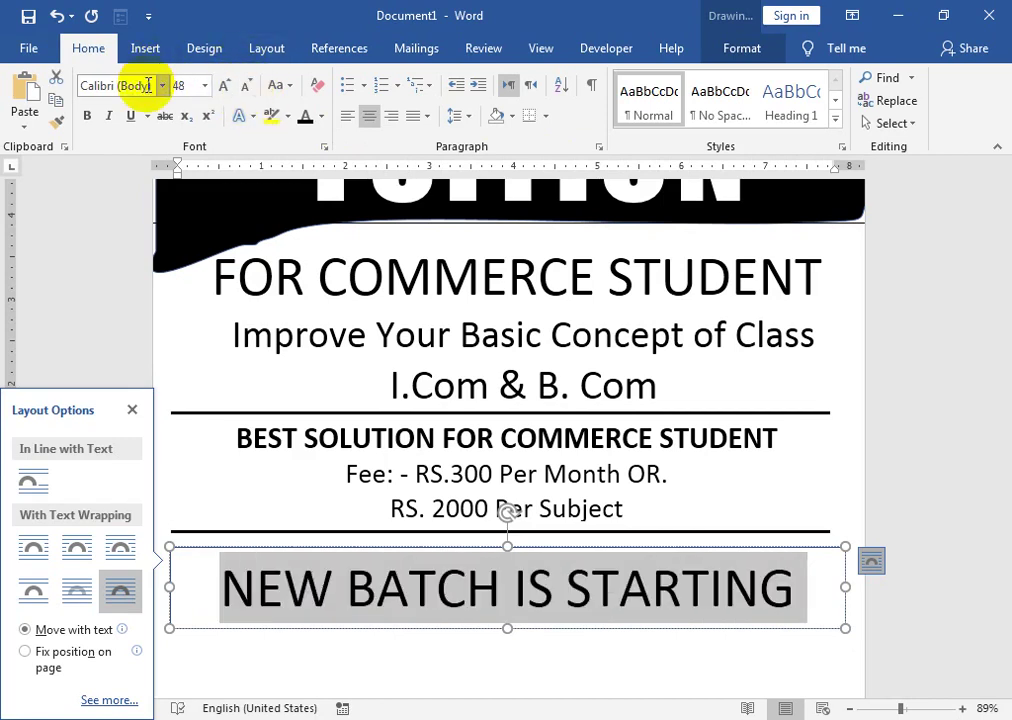
text(Impact)
key(Return)
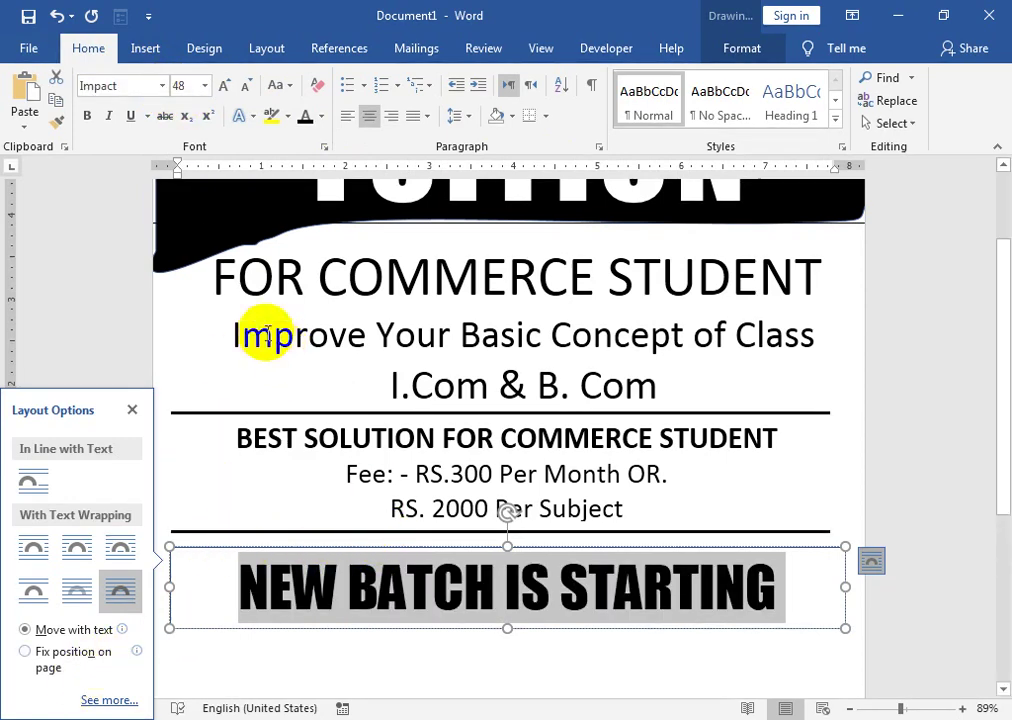
- Apply Expanded character spacing and widen the banner box to the page edges
click(325, 146)
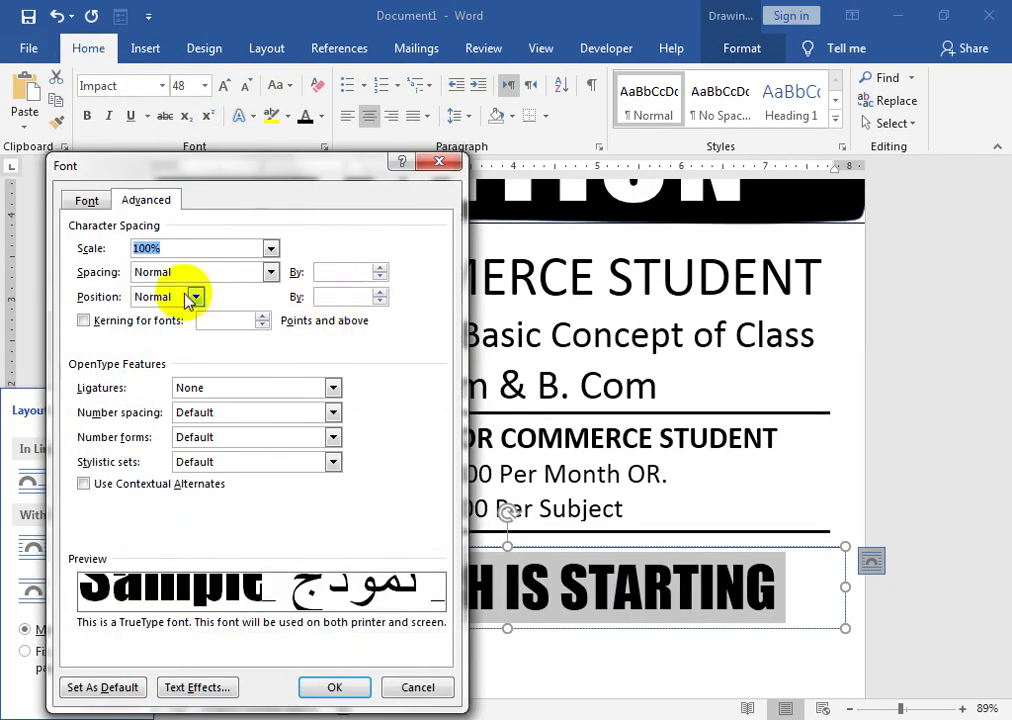
click(270, 272)
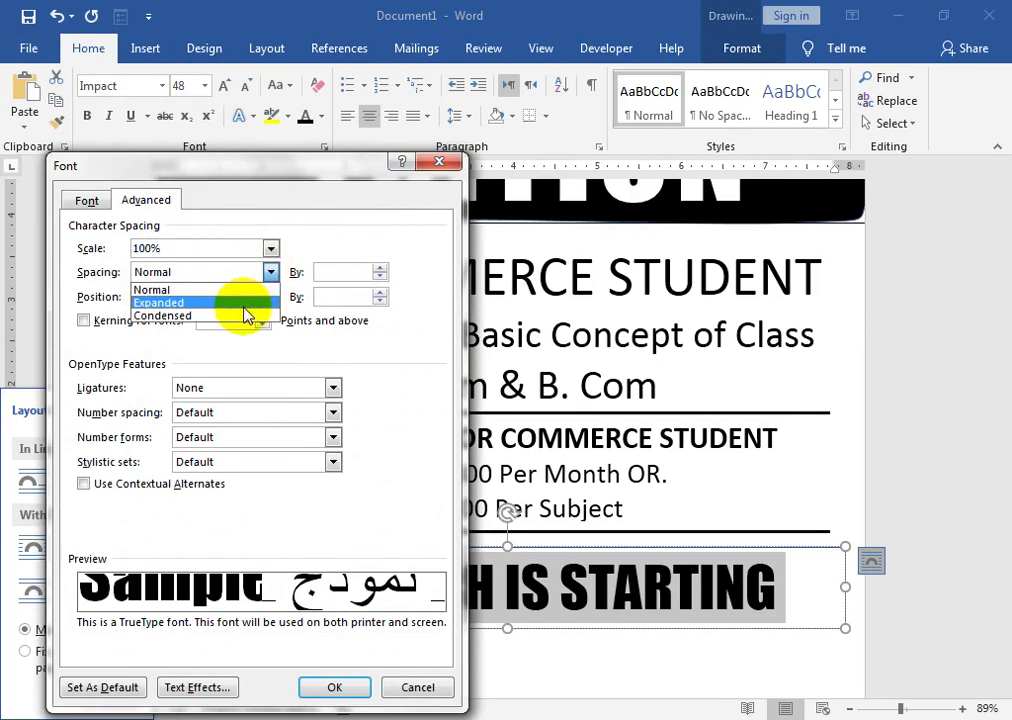
click(235, 295)
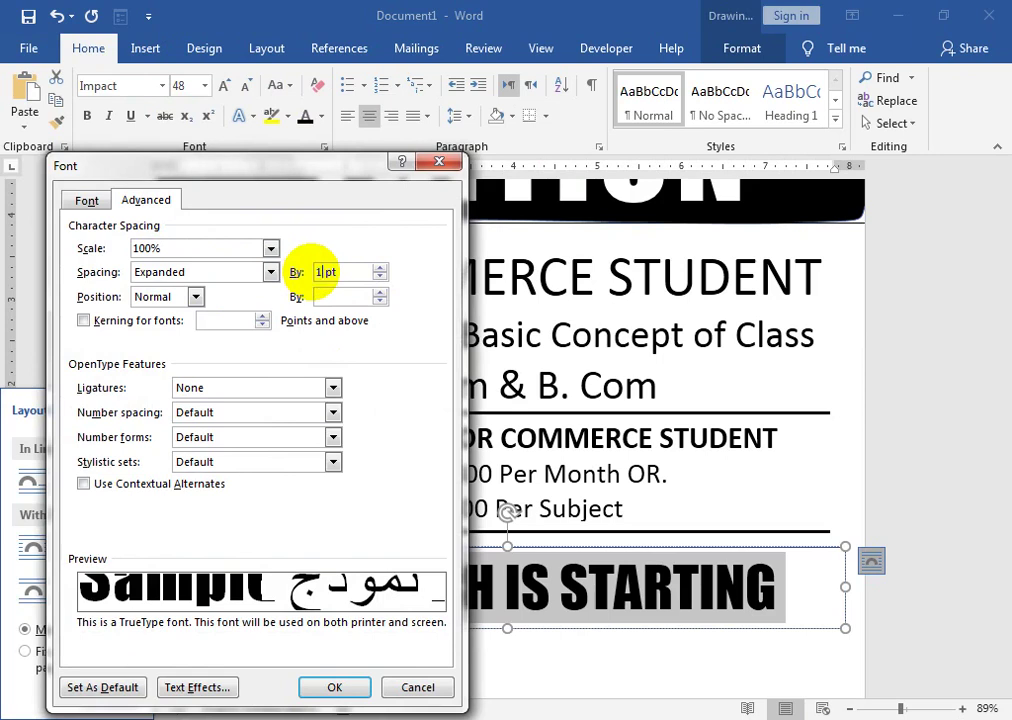
click(334, 686)
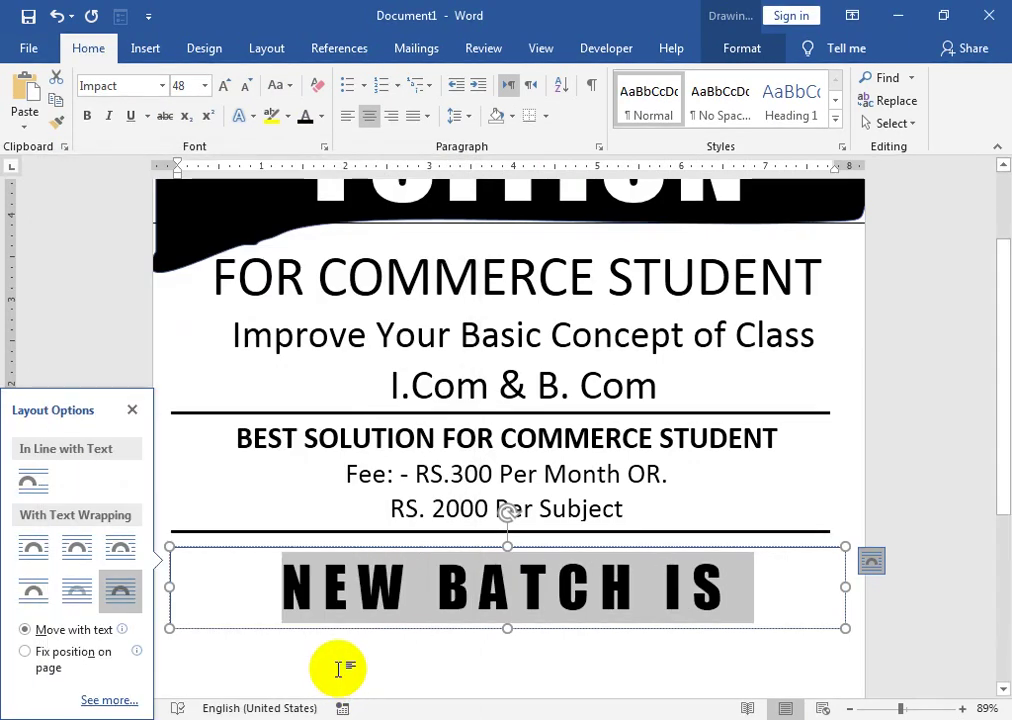
drag(172, 587, 119, 601)
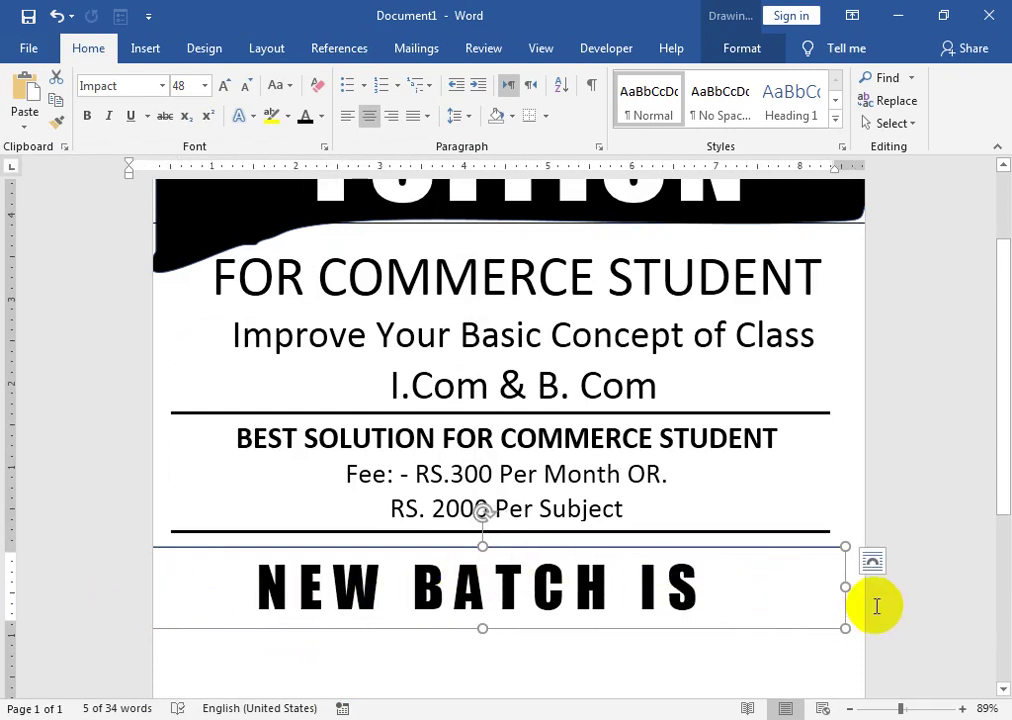
drag(845, 587, 861, 587)
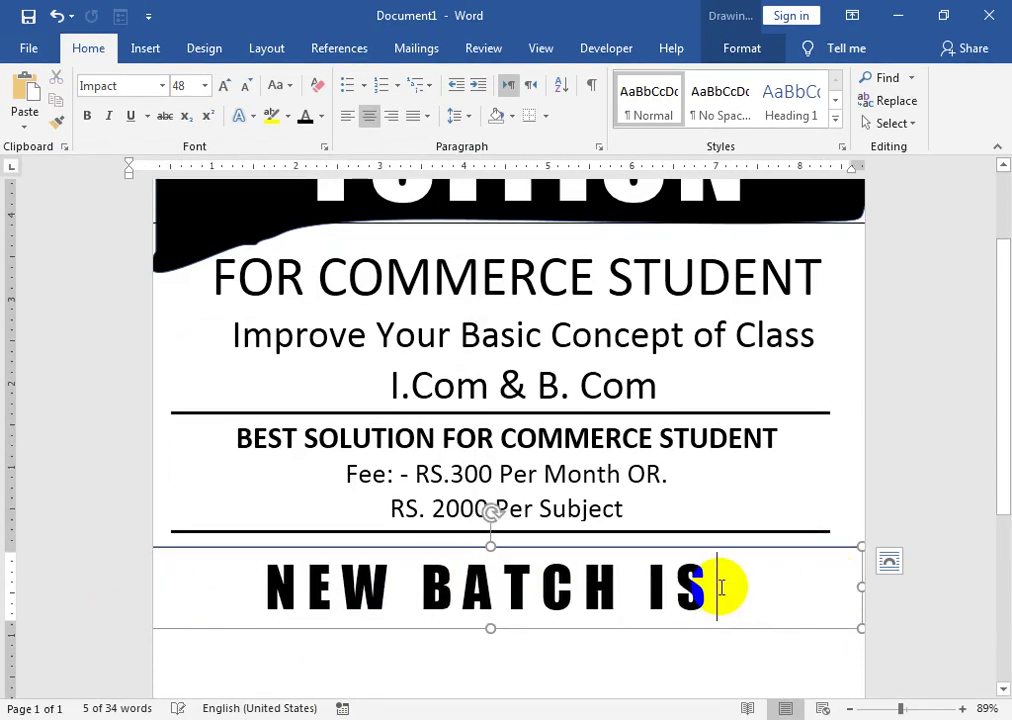
- Tune the expanded spacing amount, starting at 8 pt, and move the banner under the fee rule
triple_click(721, 587)
click(324, 147)
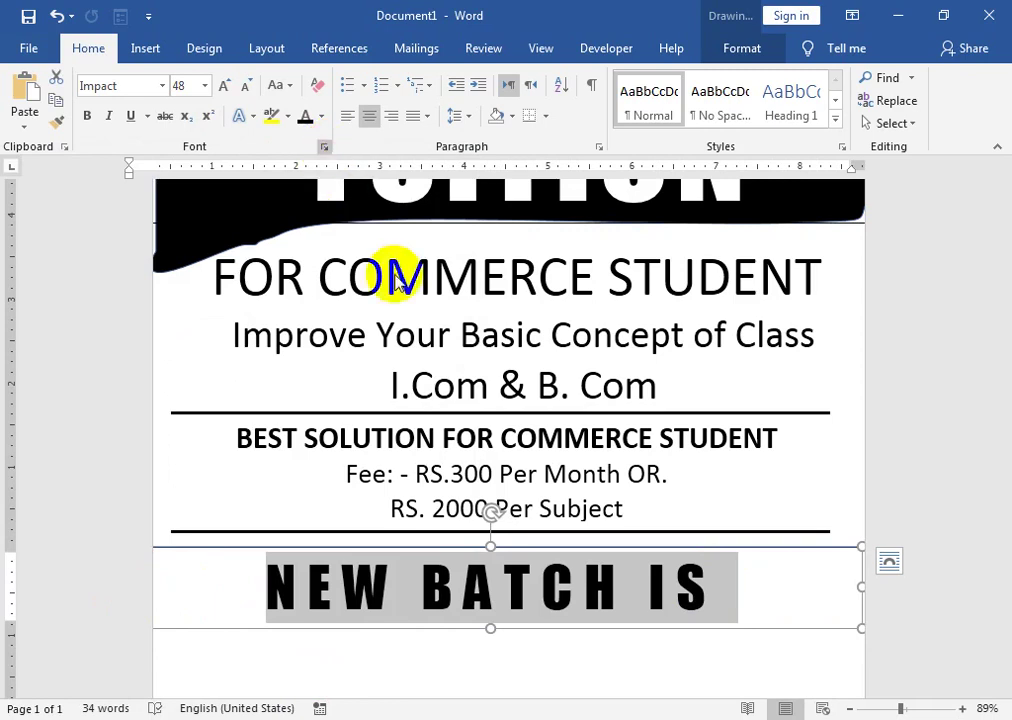
drag(330, 271, 312, 268)
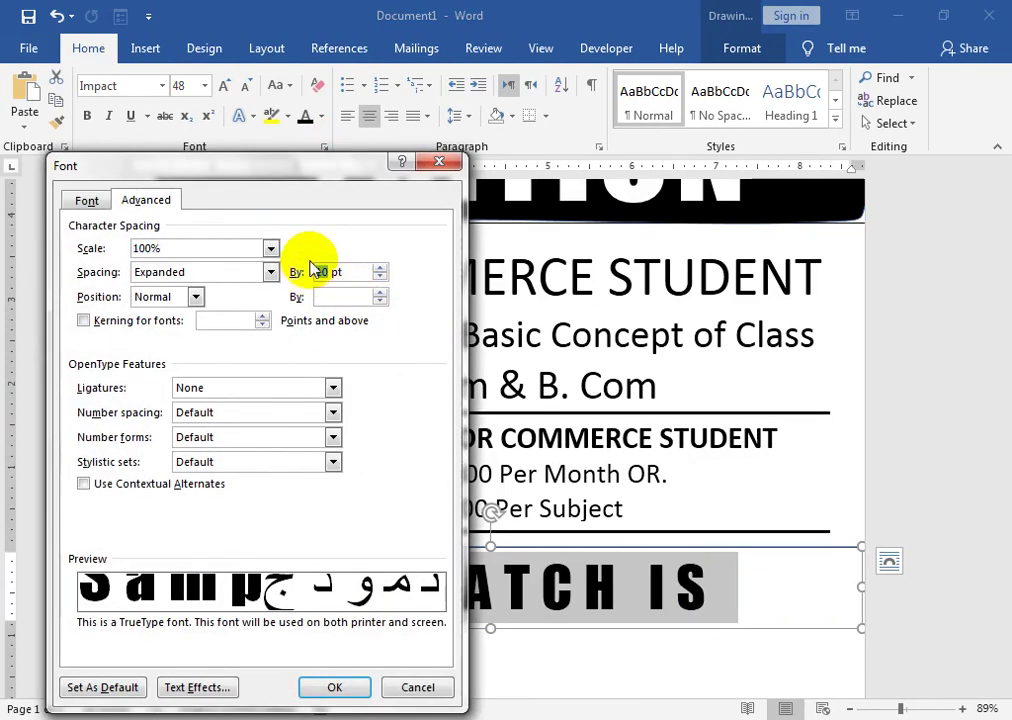
text(8)
key(Return)
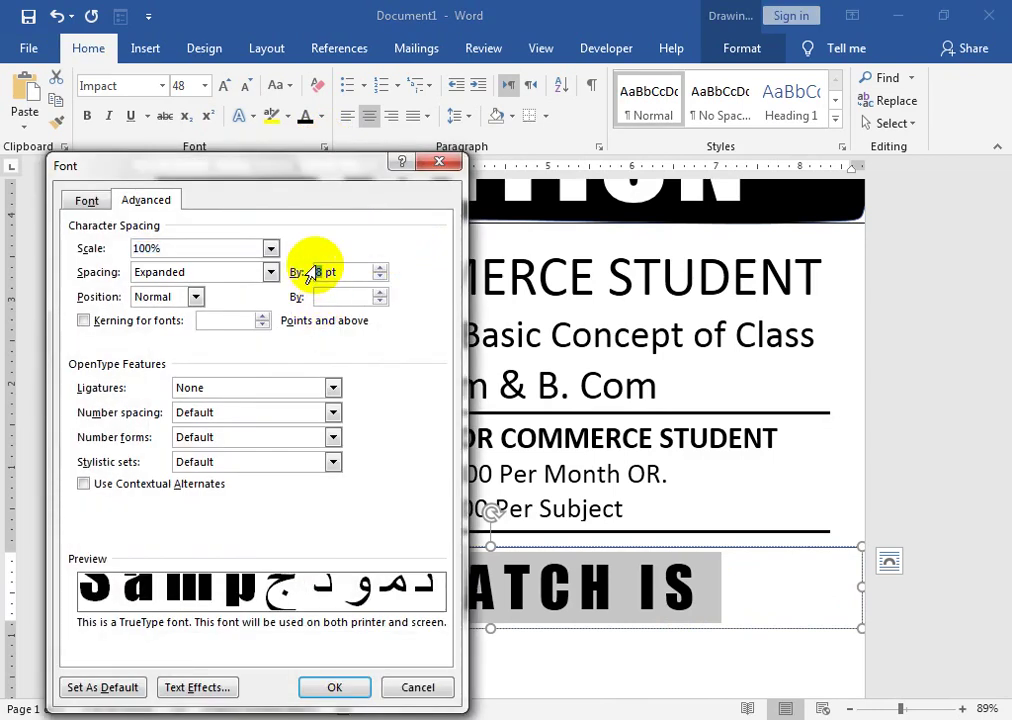
key(Return)
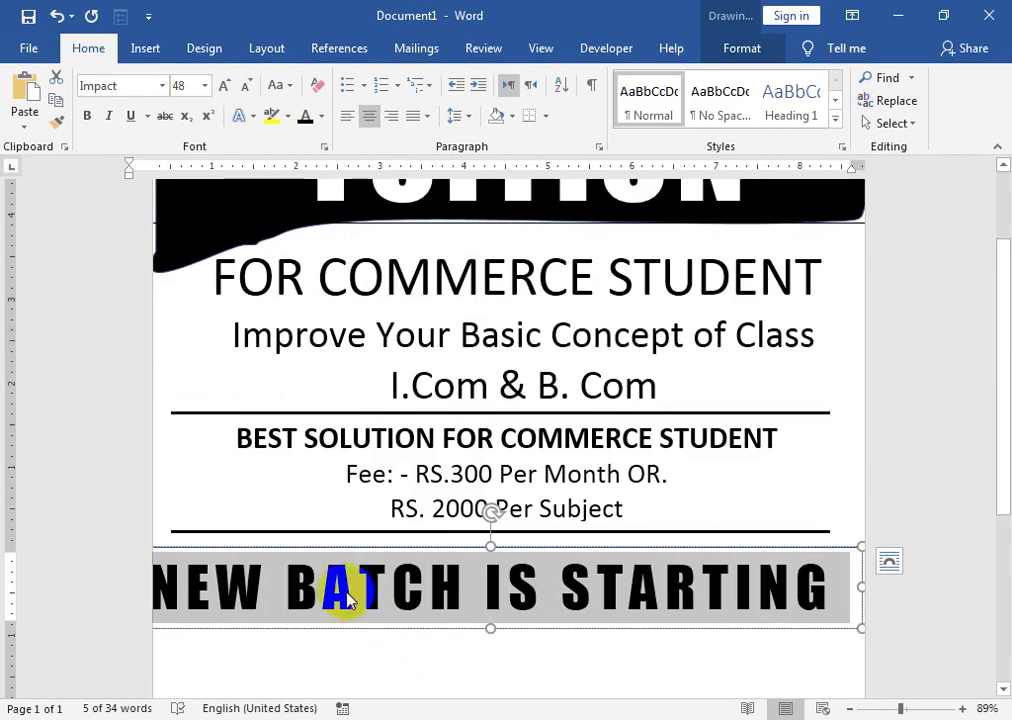
click(324, 147)
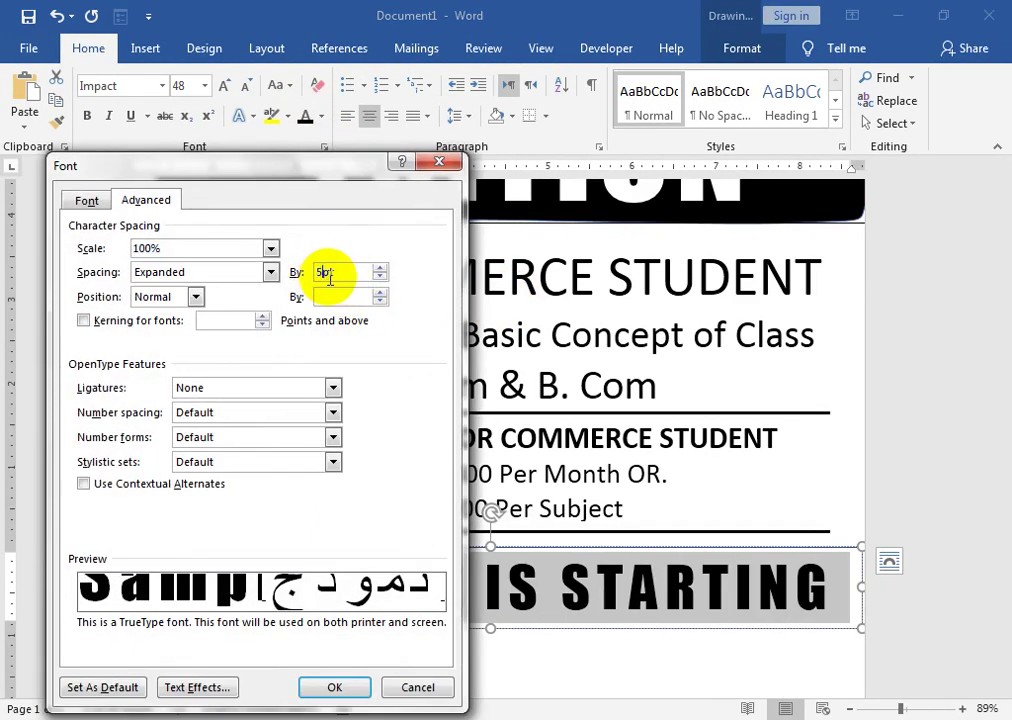
key(Return)
drag(267, 551, 297, 524)
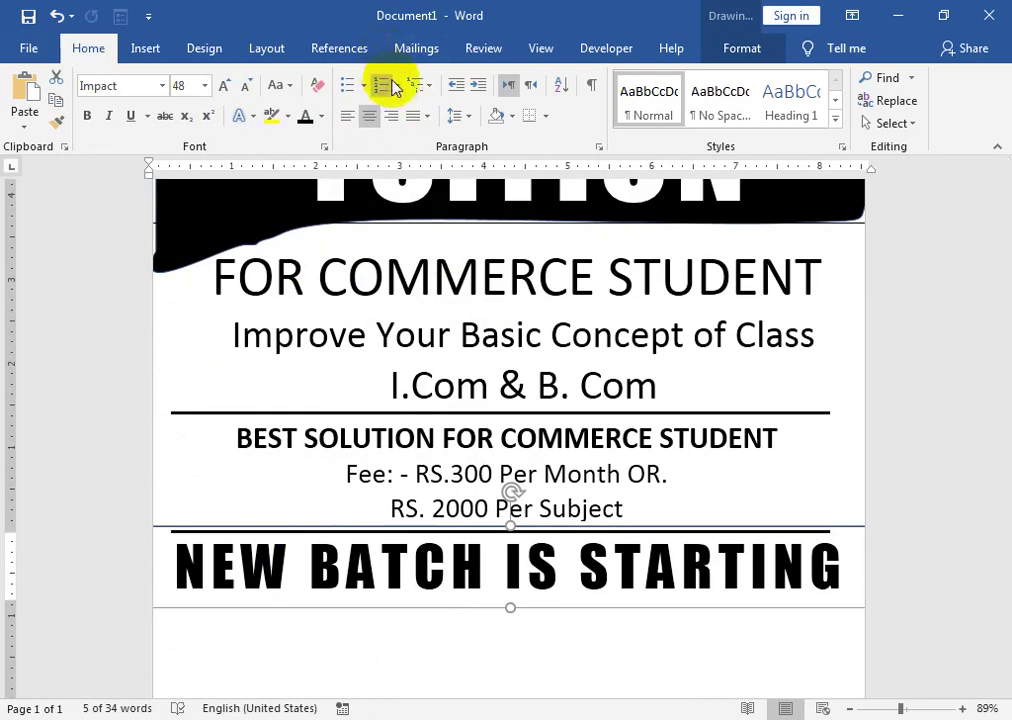
- Set the banner box's shape outline to No Outline
click(742, 48)
click(358, 100)
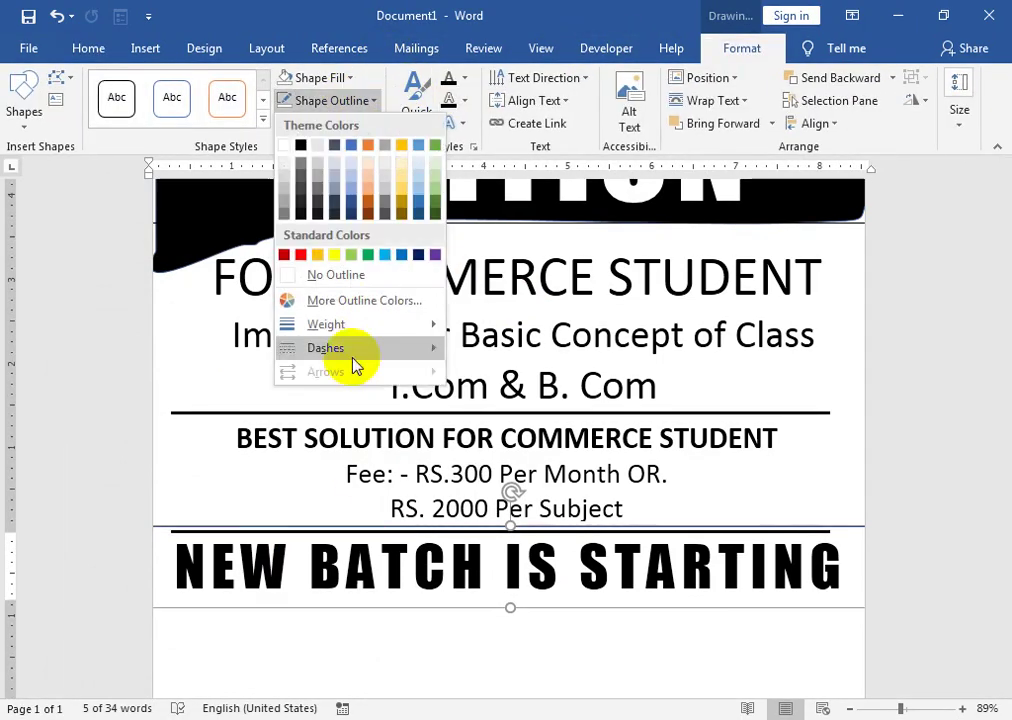
click(361, 273)
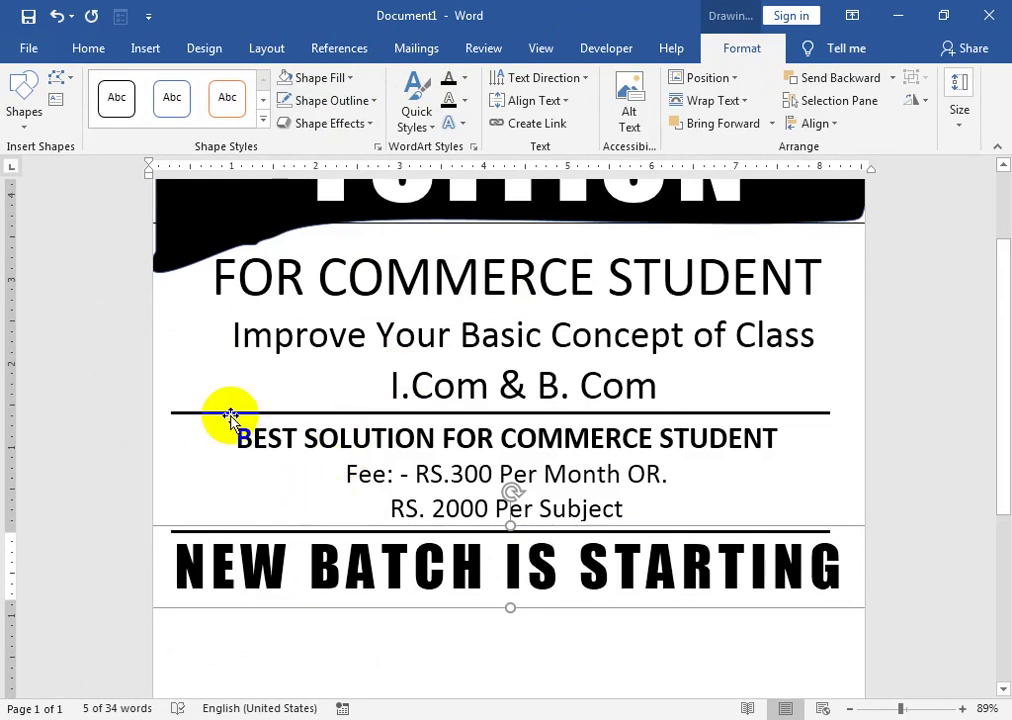
- Ctrl-drag a copy of the top horizontal rule to just below the banner
click(228, 413)
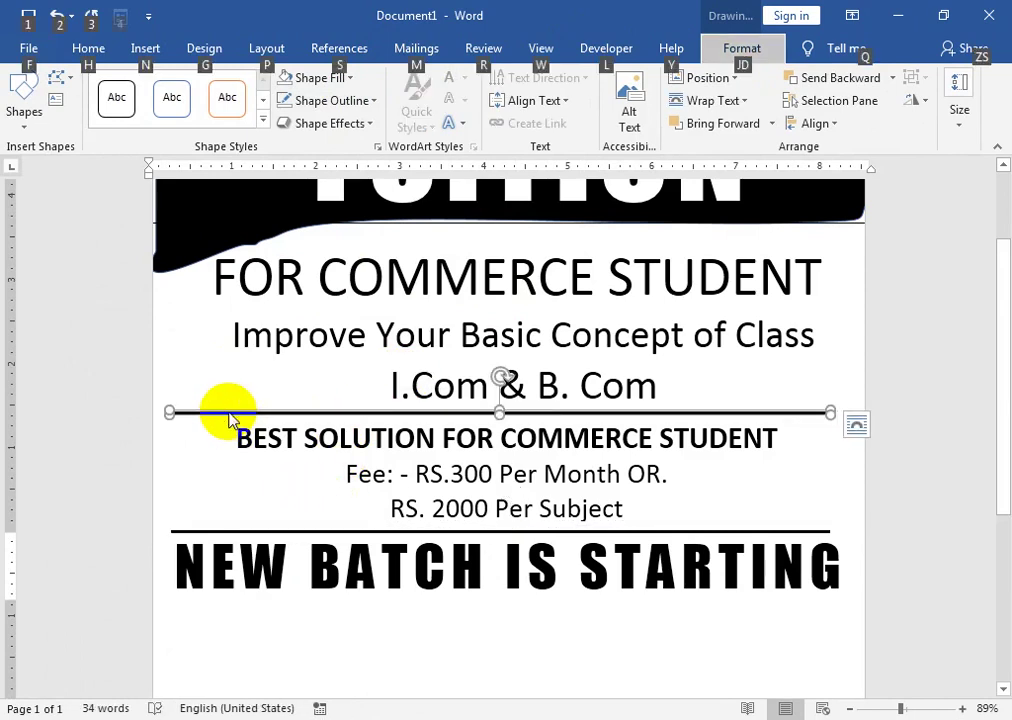
drag(230, 413, 237, 605)
scroll(422, 610, down, 3)
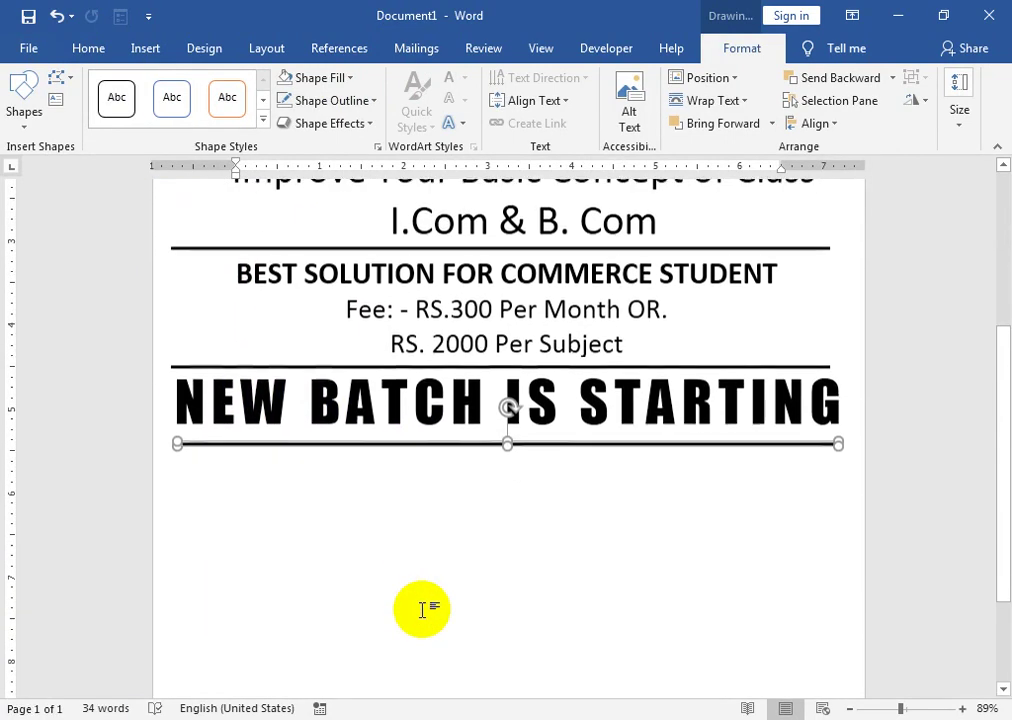
triple_click(440, 402)
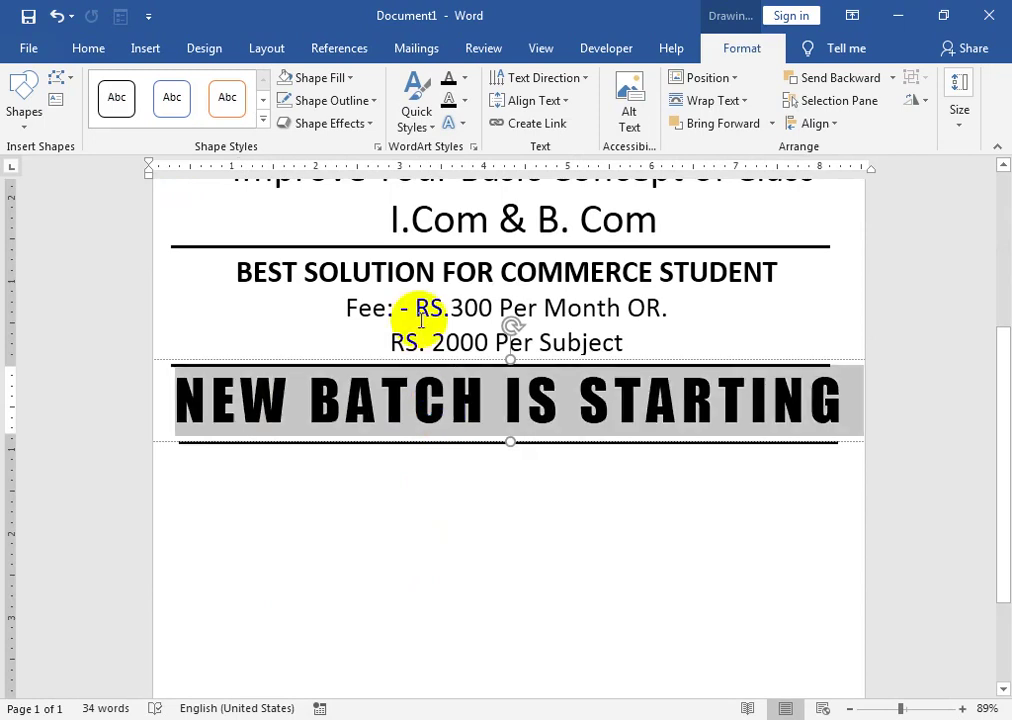
- Reduce the banner text size to 36 pt so it fits one line
click(95, 48)
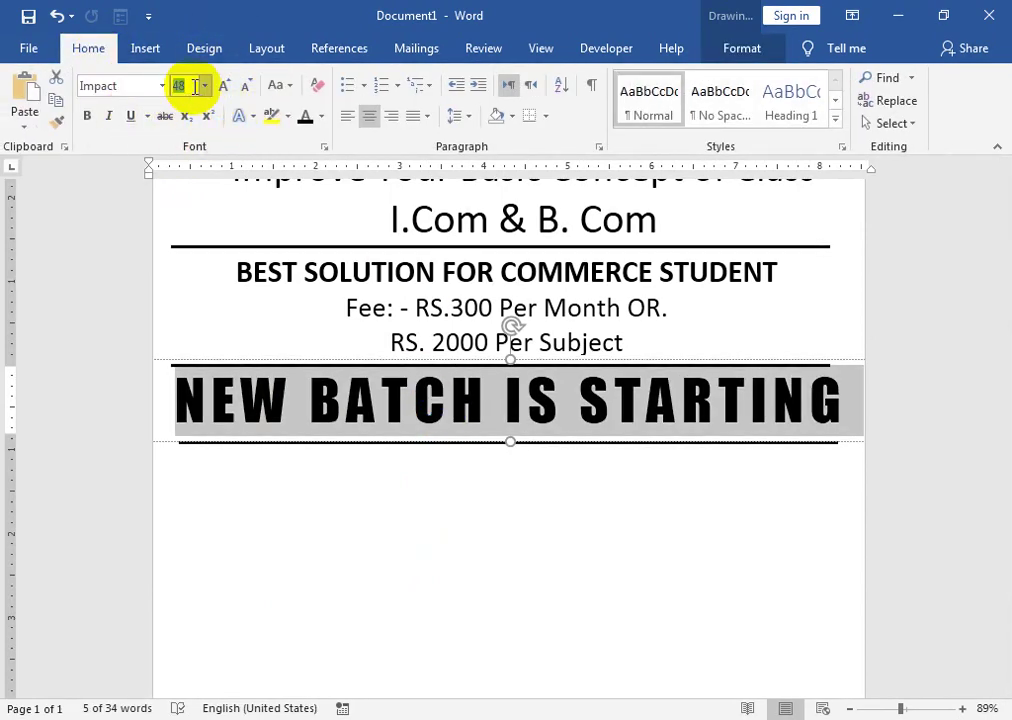
text(46)
key(Return)
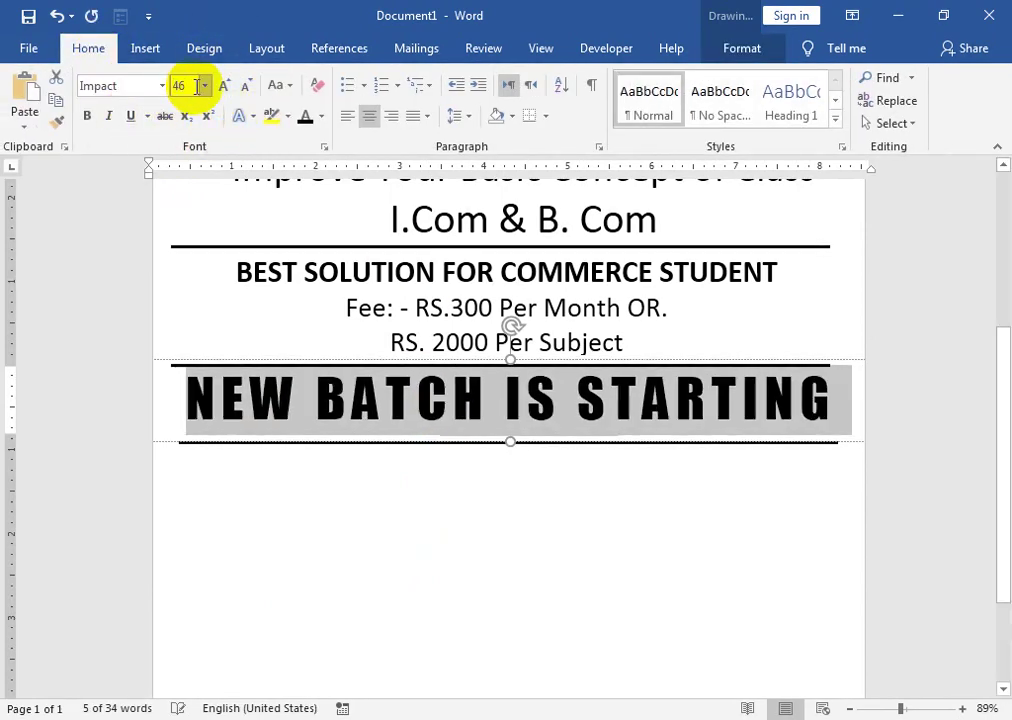
click(197, 88)
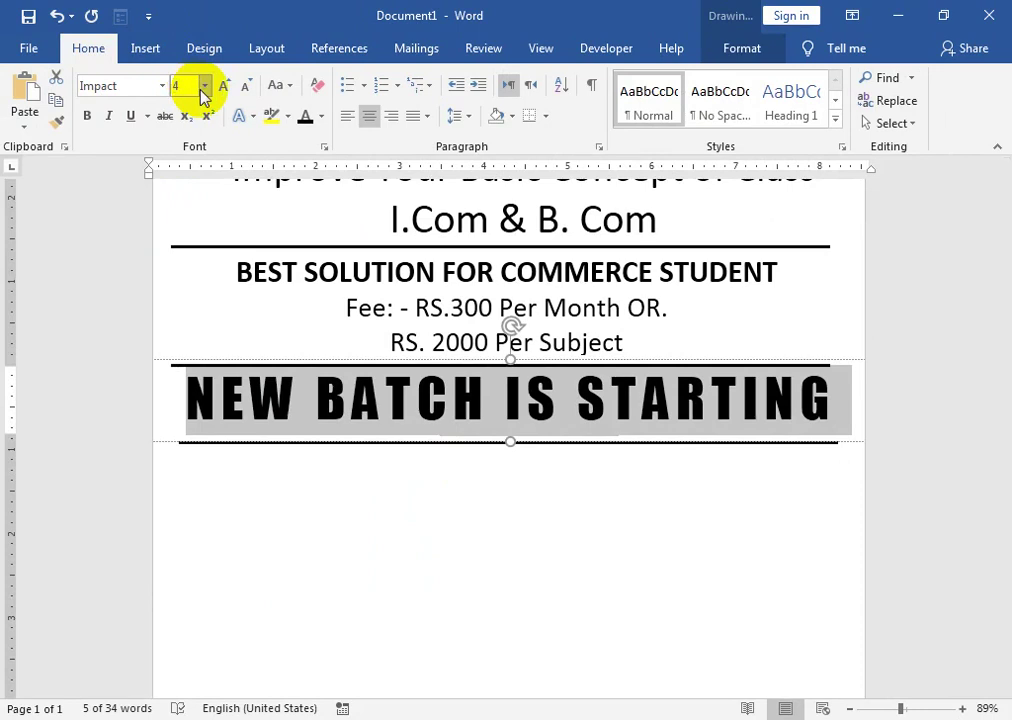
key(Return)
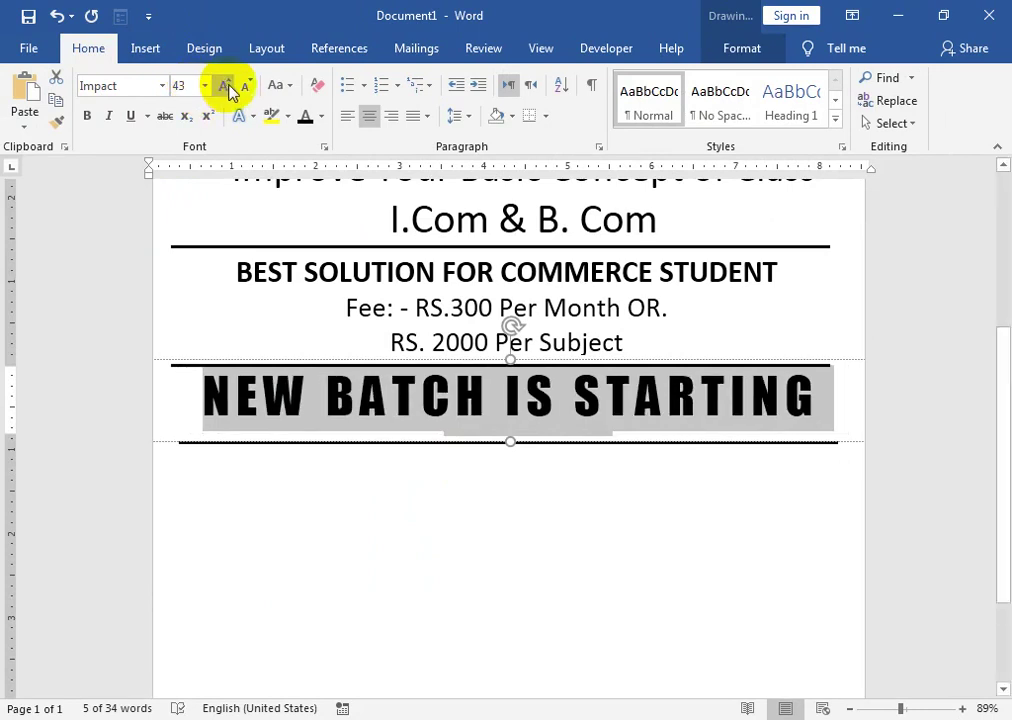
click(245, 88)
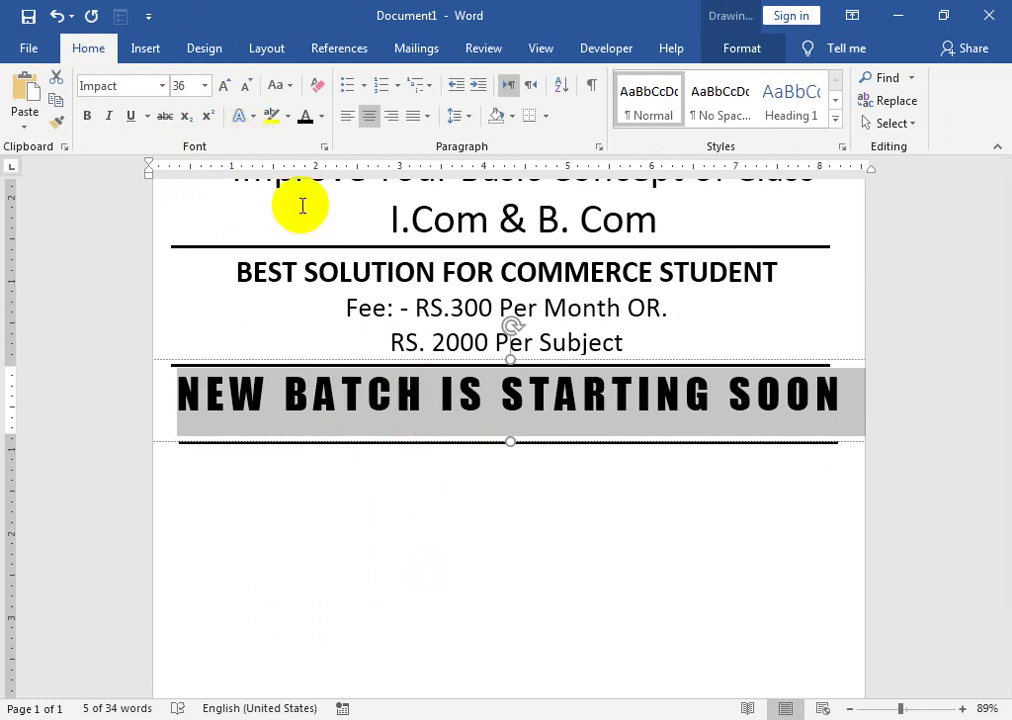
- Shorten the banner box and move the lower rule up just beneath the text
click(556, 420)
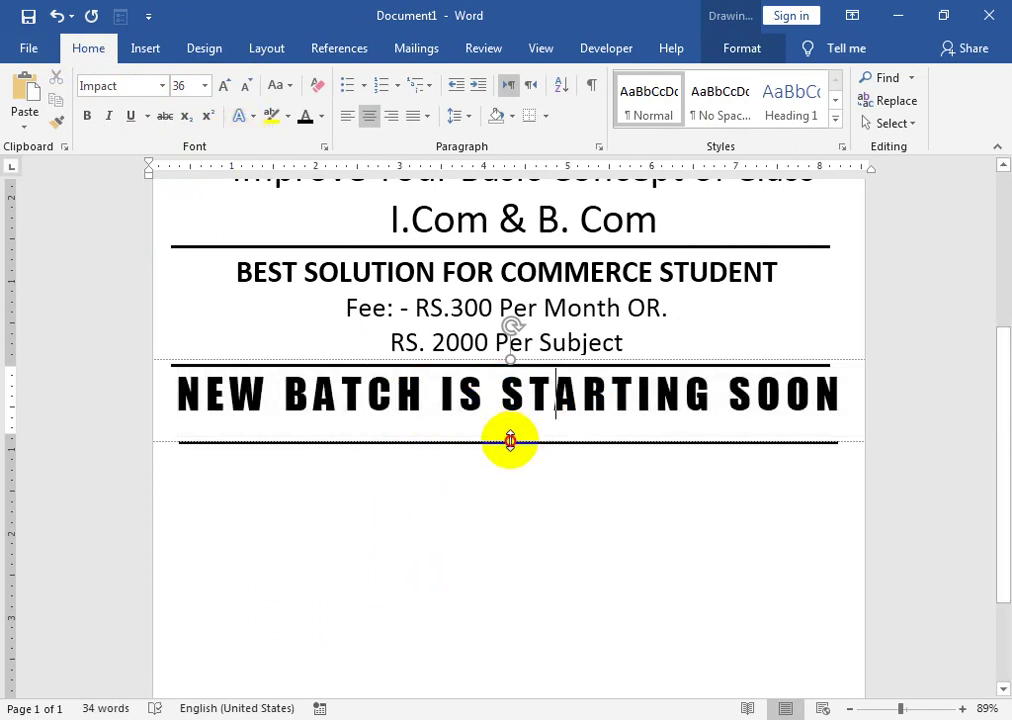
drag(510, 441, 510, 432)
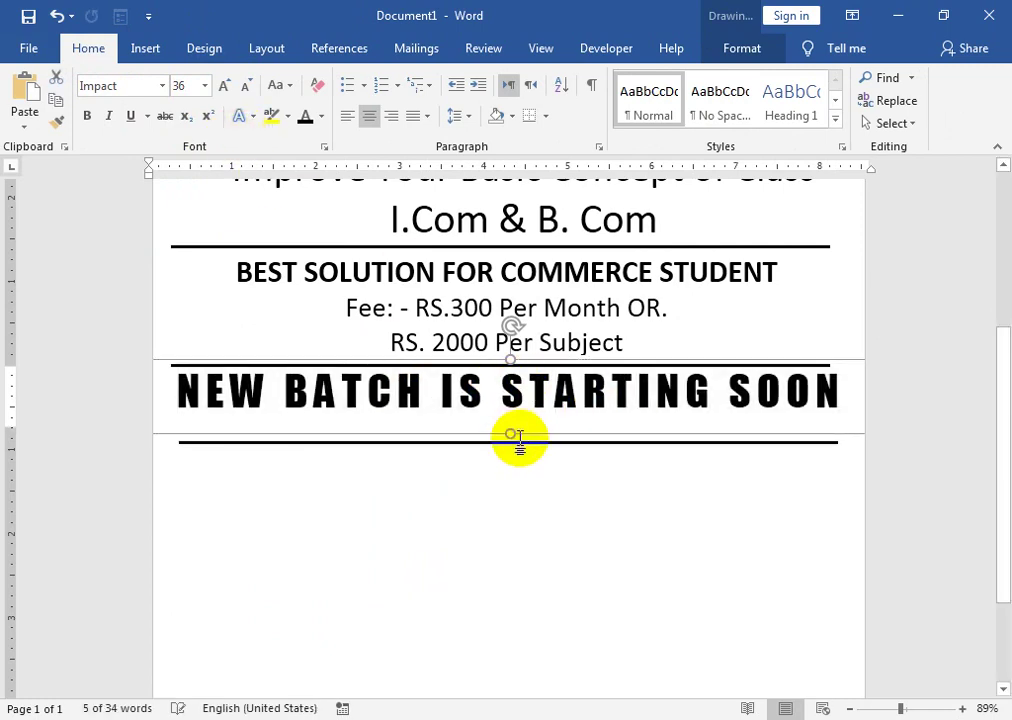
click(517, 441)
drag(523, 443, 518, 422)
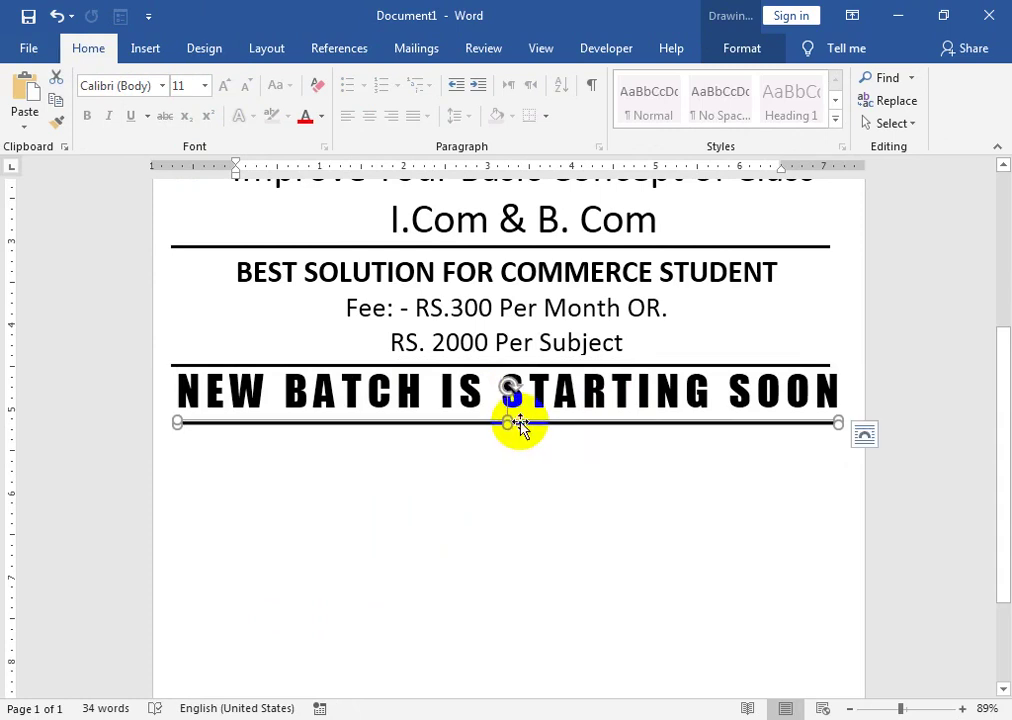
click(519, 465)
scroll(519, 465, up, 4)
scroll(530, 472, down, 3)
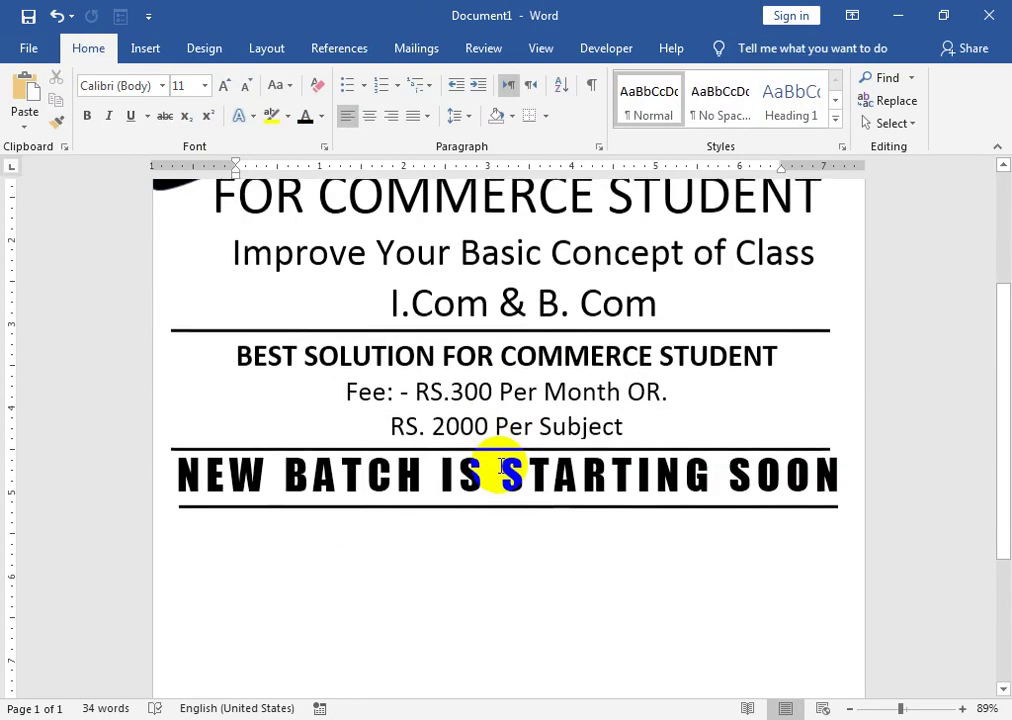
- Draw a large rectangle below the banner and set its fill to No Fill
click(145, 48)
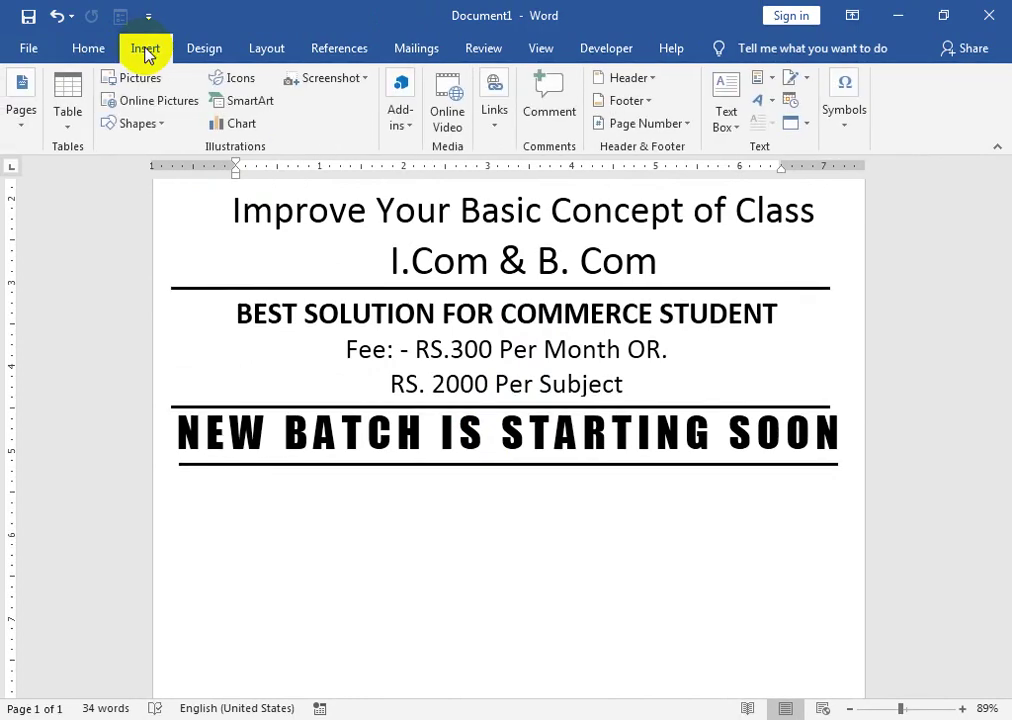
click(148, 124)
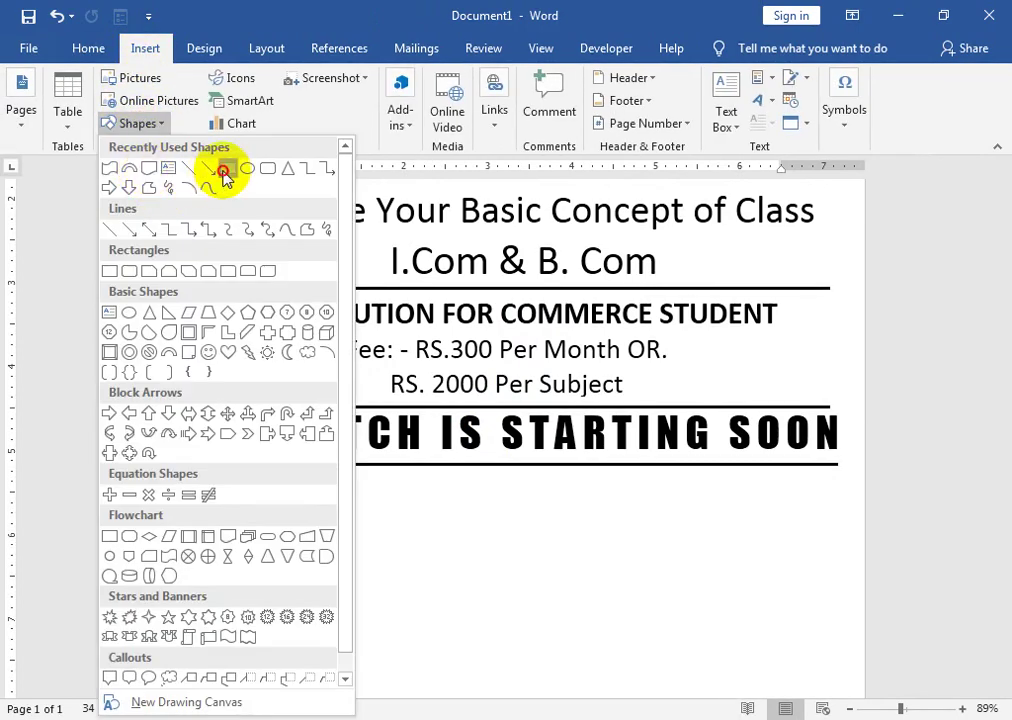
click(223, 169)
mouse_move(185, 474)
mouse_down()
mouse_move(783, 708)
mouse_move(827, 705)
mouse_move(827, 549)
mouse_move(838, 562)
mouse_up()
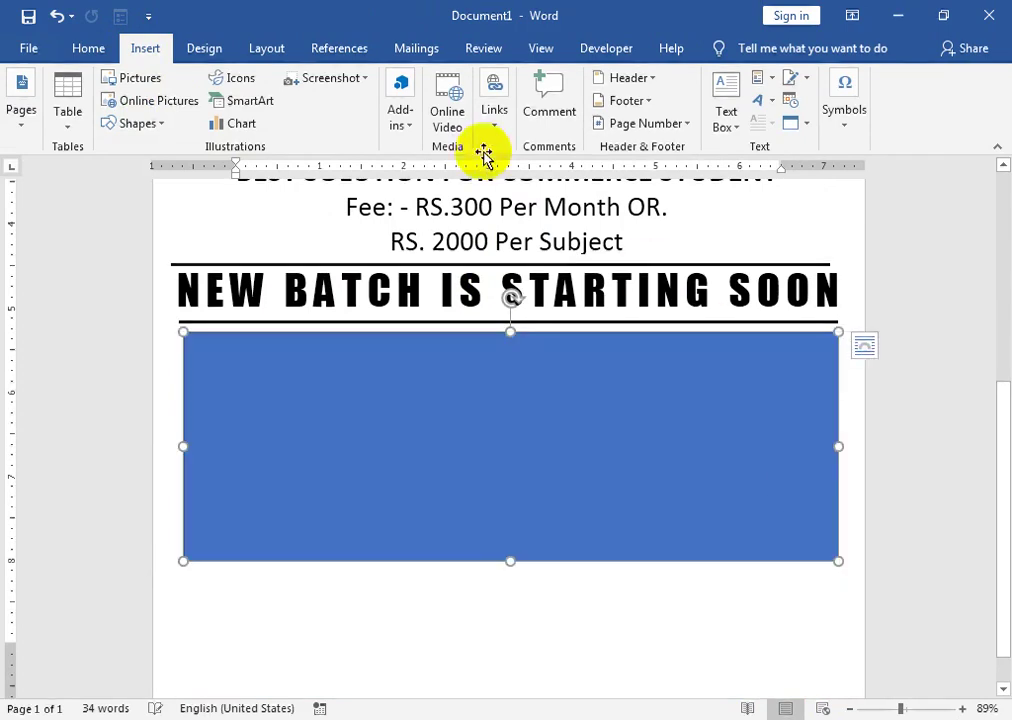
click(345, 78)
click(338, 253)
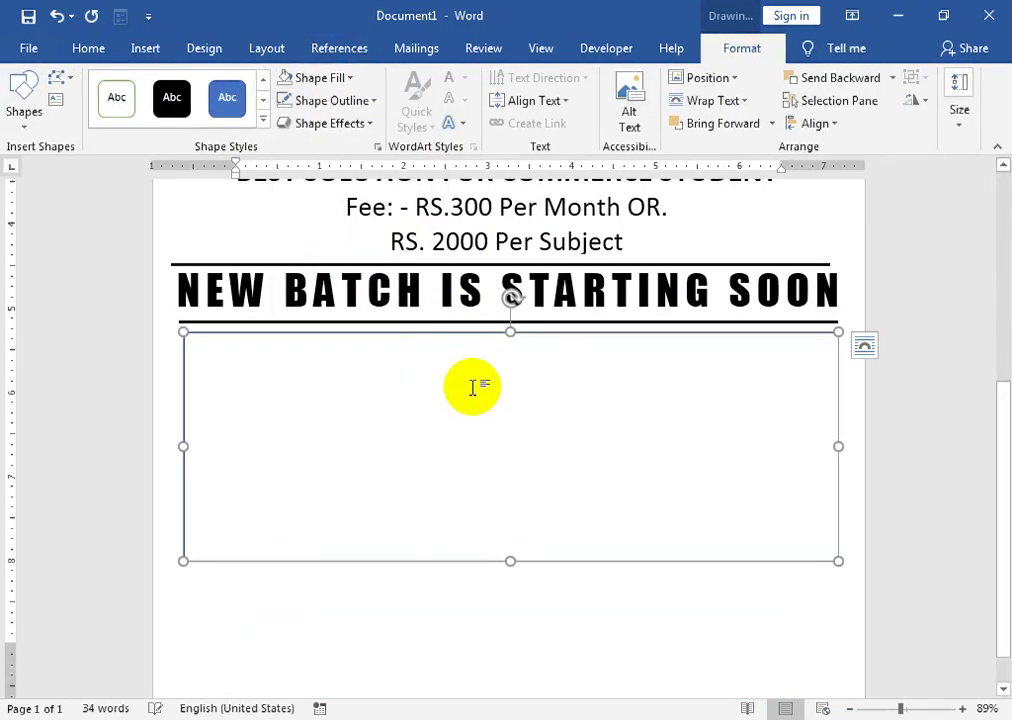
- Choose Add Text on the empty rectangle to make it hold text
click(476, 385)
scroll(478, 378, up, 5)
scroll(470, 400, down, 3)
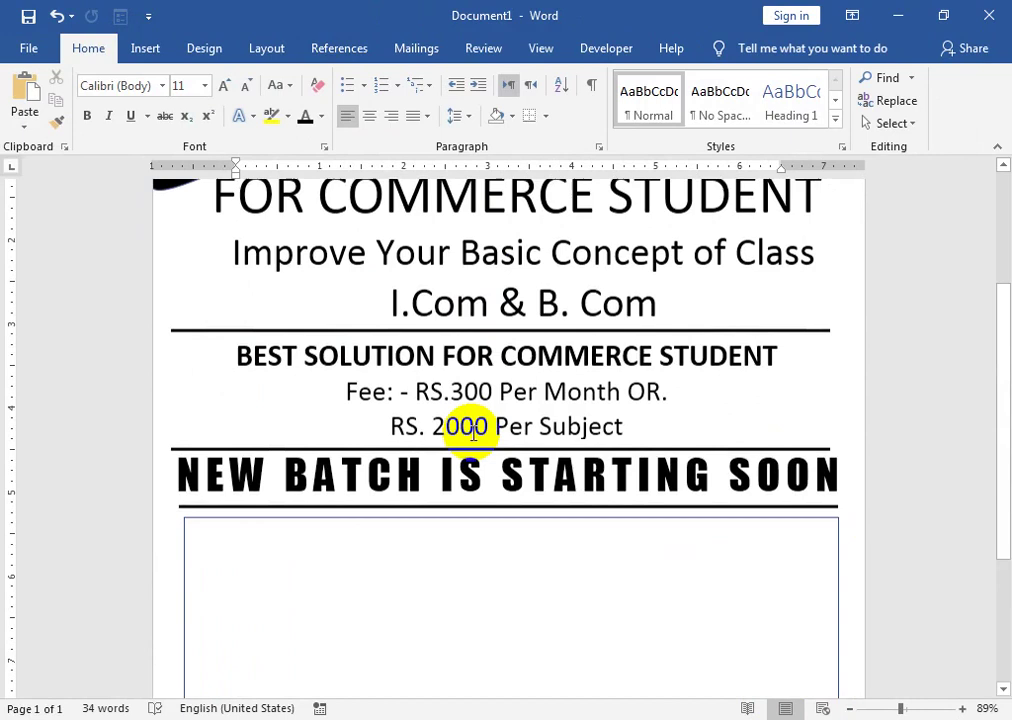
click(497, 522)
key(Escape)
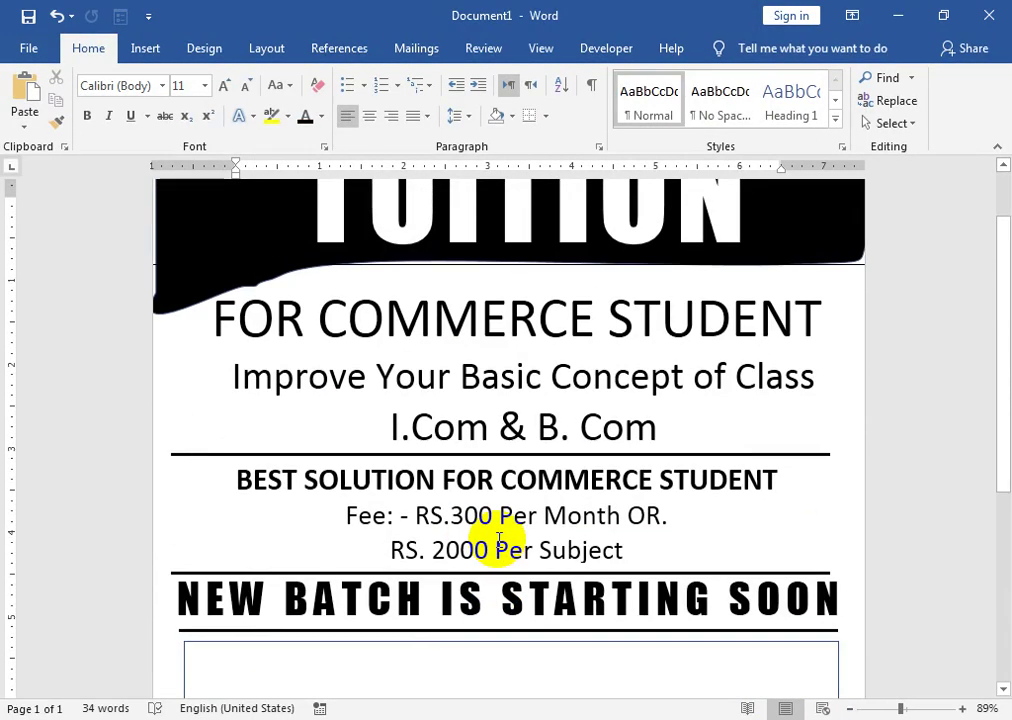
scroll(499, 520, down, 3)
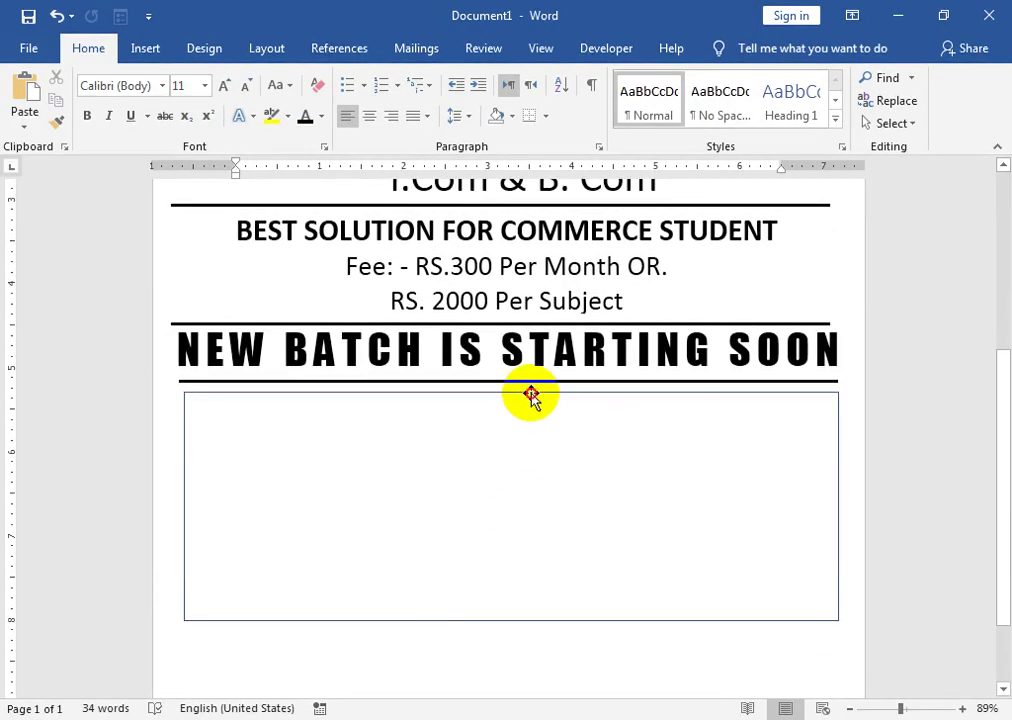
click(528, 392)
right_click(524, 391)
click(560, 432)
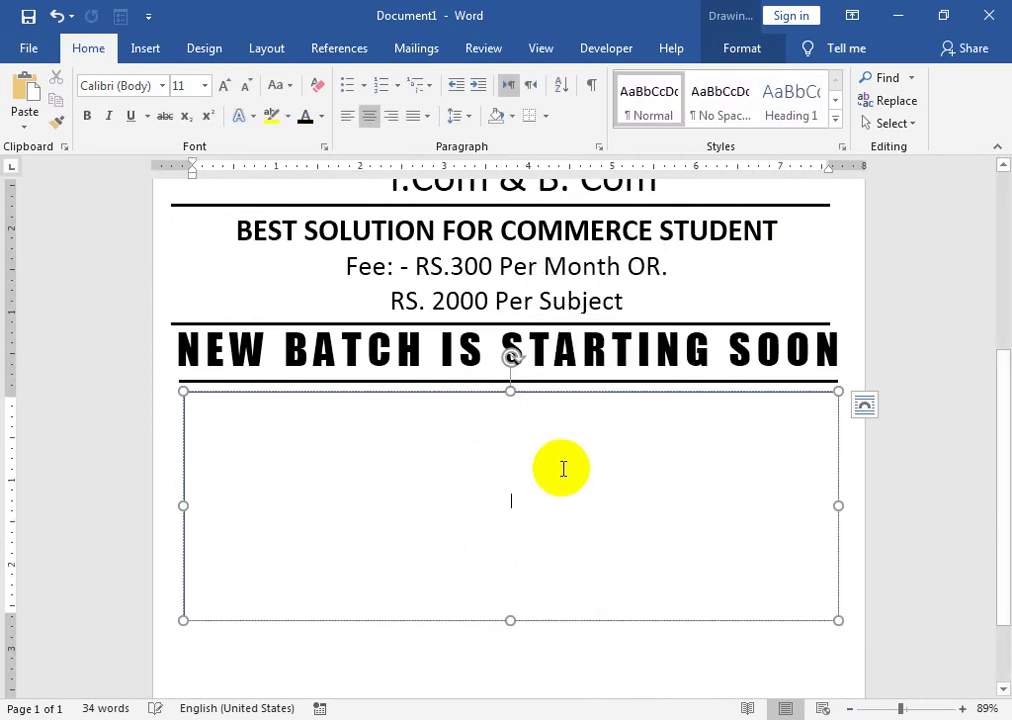
- Top-align the box text and make the HIGHLIGHT heading black and bold
click(738, 50)
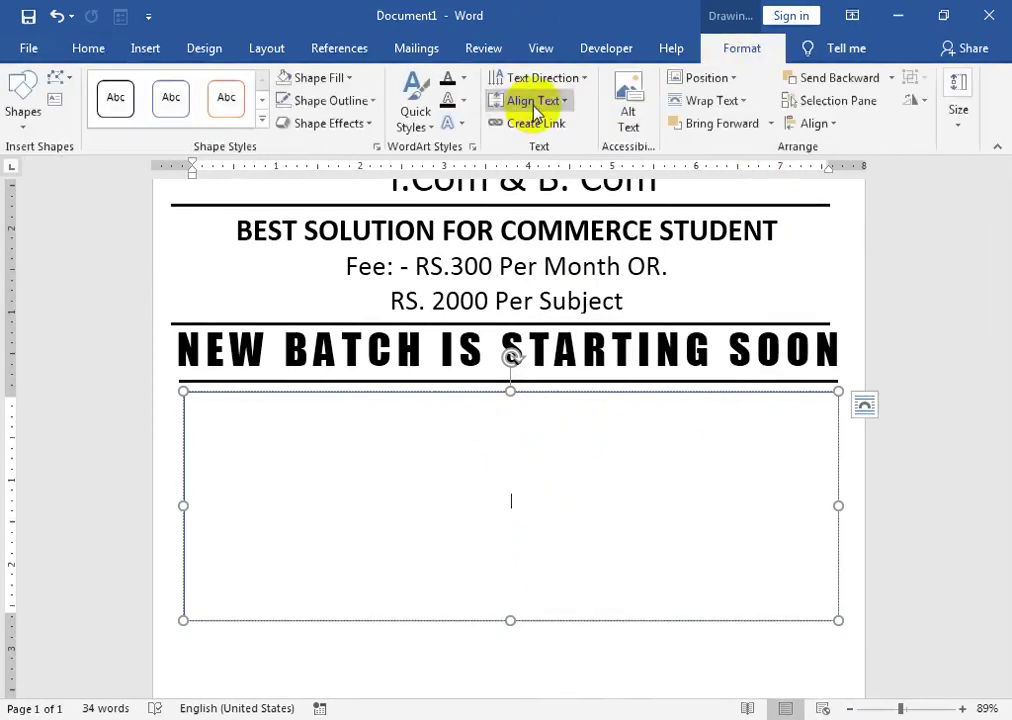
click(541, 108)
click(562, 158)
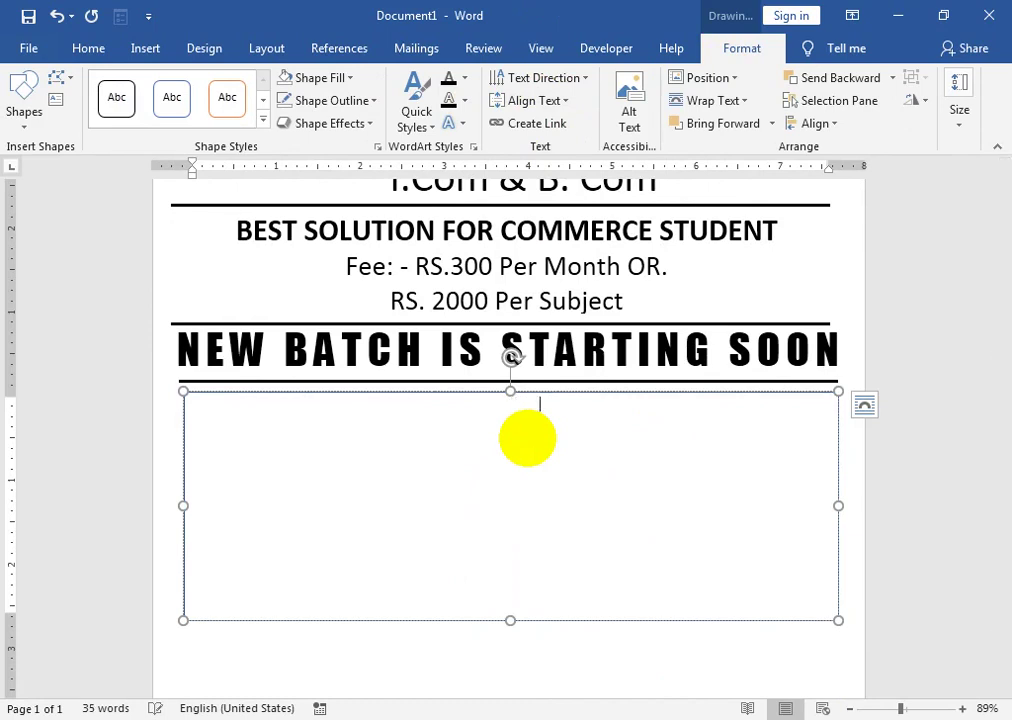
triple_click(527, 437)
click(92, 50)
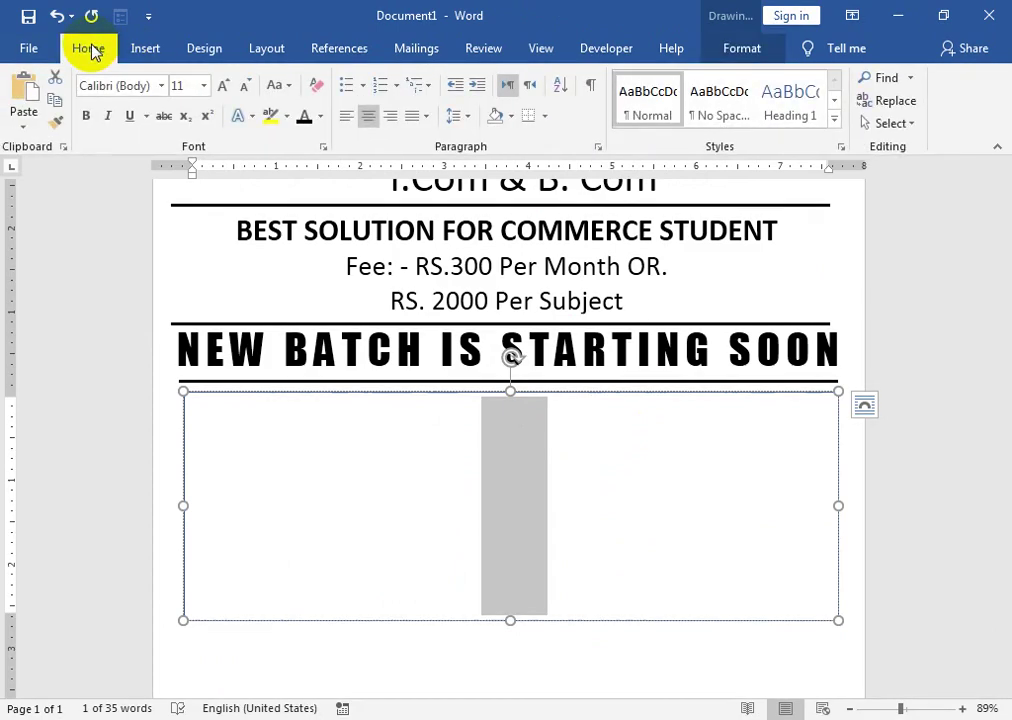
click(305, 117)
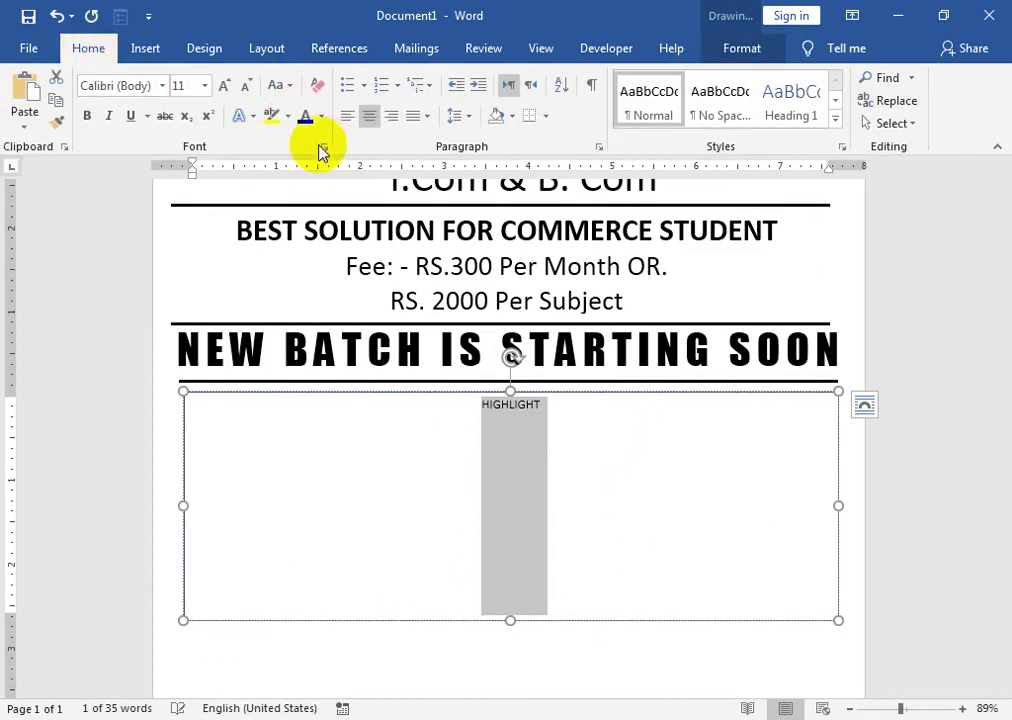
click(88, 117)
- Resize the HIGHLIGHT heading to 28 pt
click(224, 88)
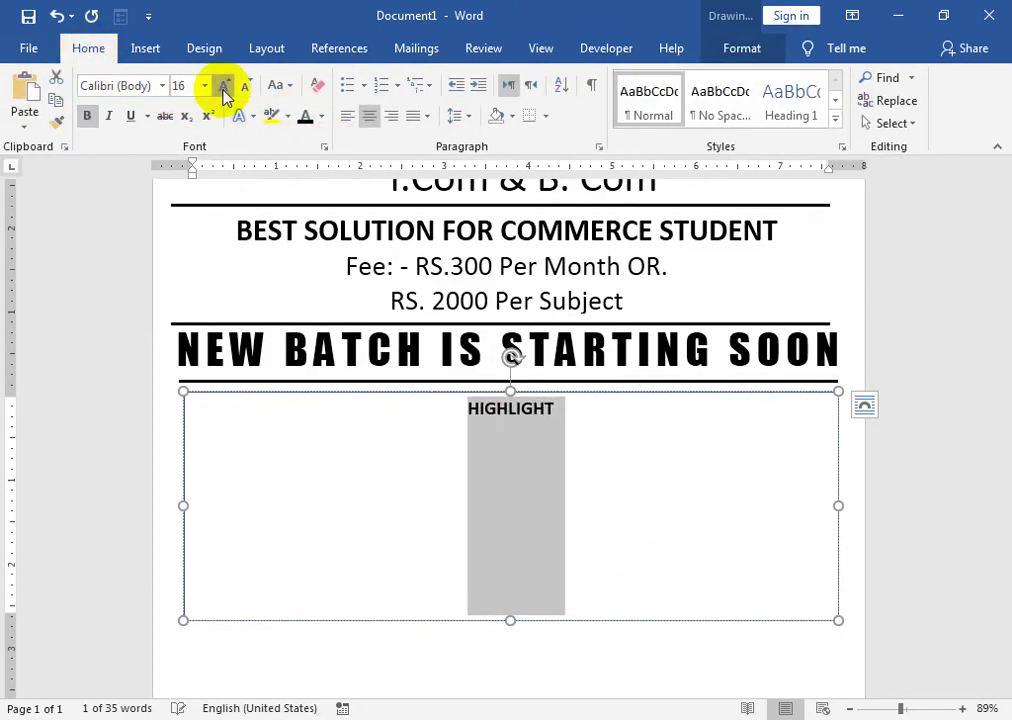
click(224, 88)
click(224, 88)
click(224, 88)
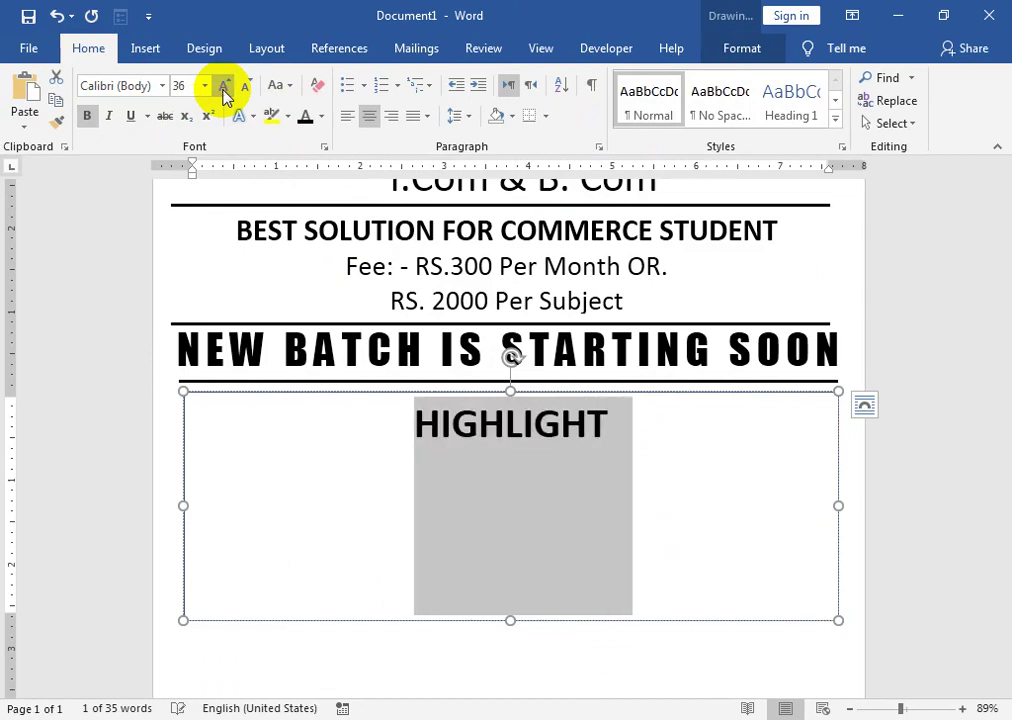
click(224, 88)
click(623, 413)
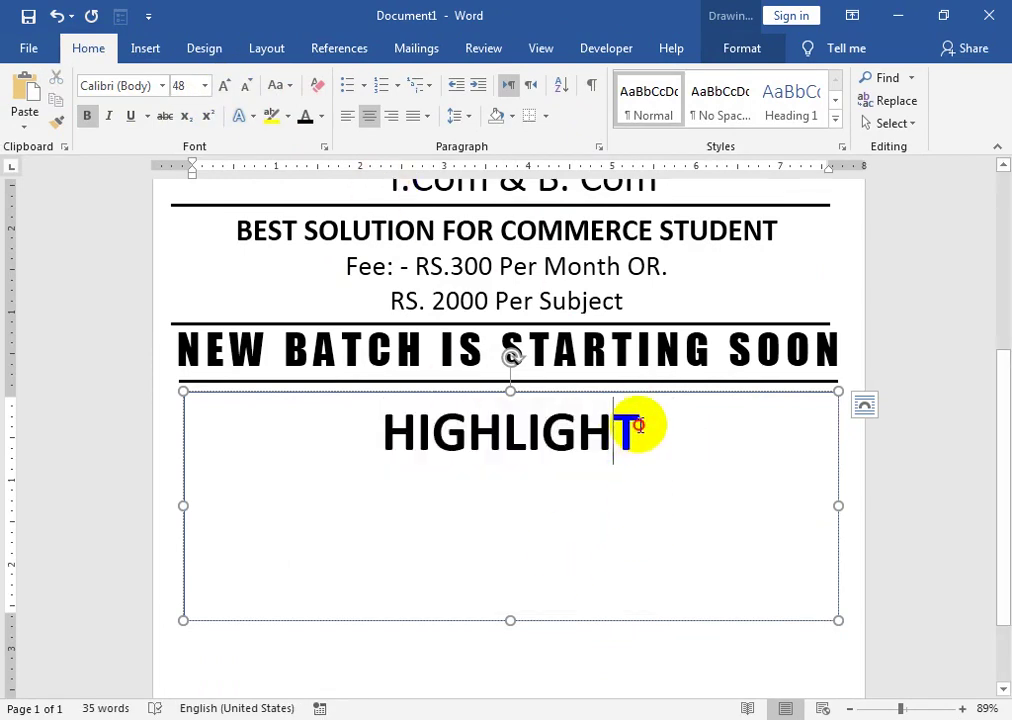
drag(636, 425, 334, 389)
click(244, 86)
click(244, 86)
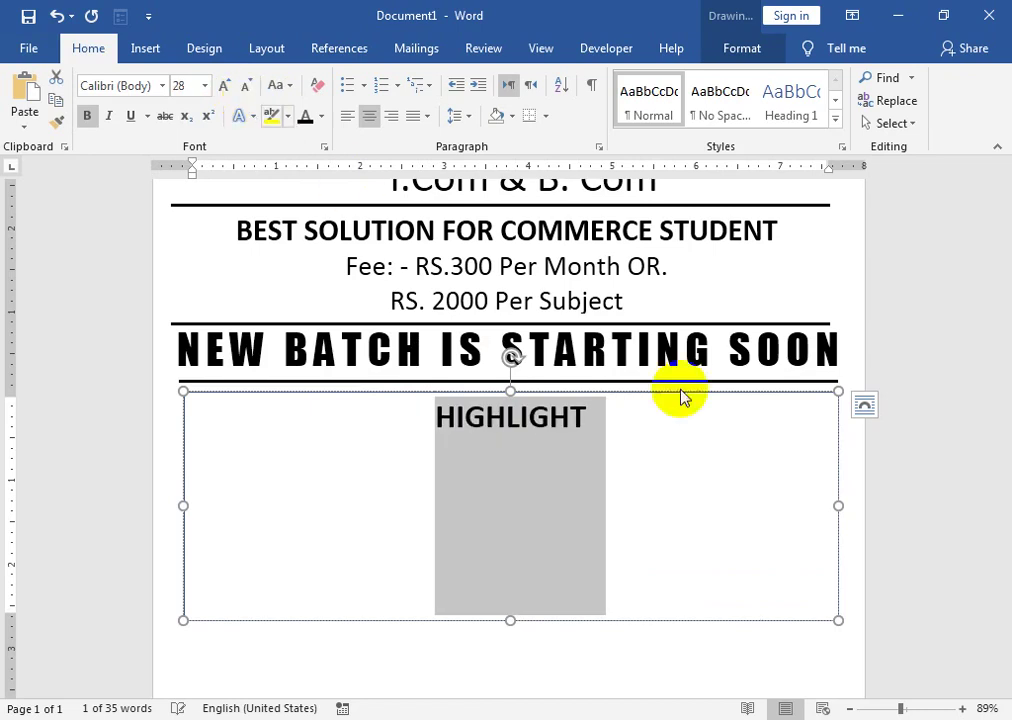
click(625, 417)
- Change the heading to 'HIGHLIGHTS:' and list features from 'Six Days Alternate Classes' onward, one per line
text(:)
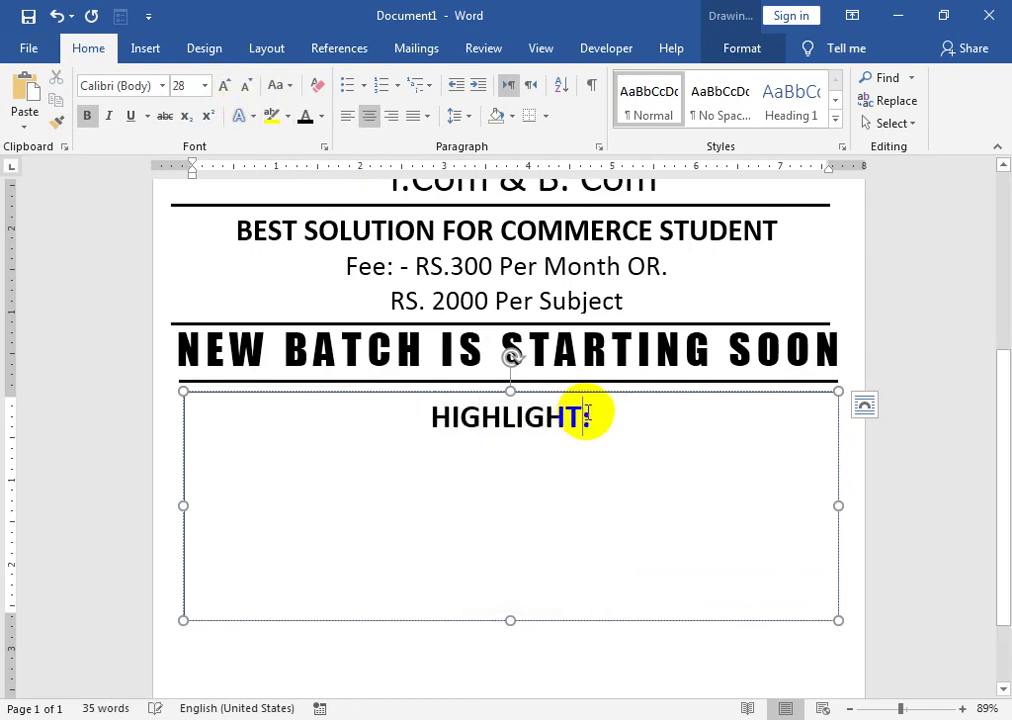
text(S)
key(Return)
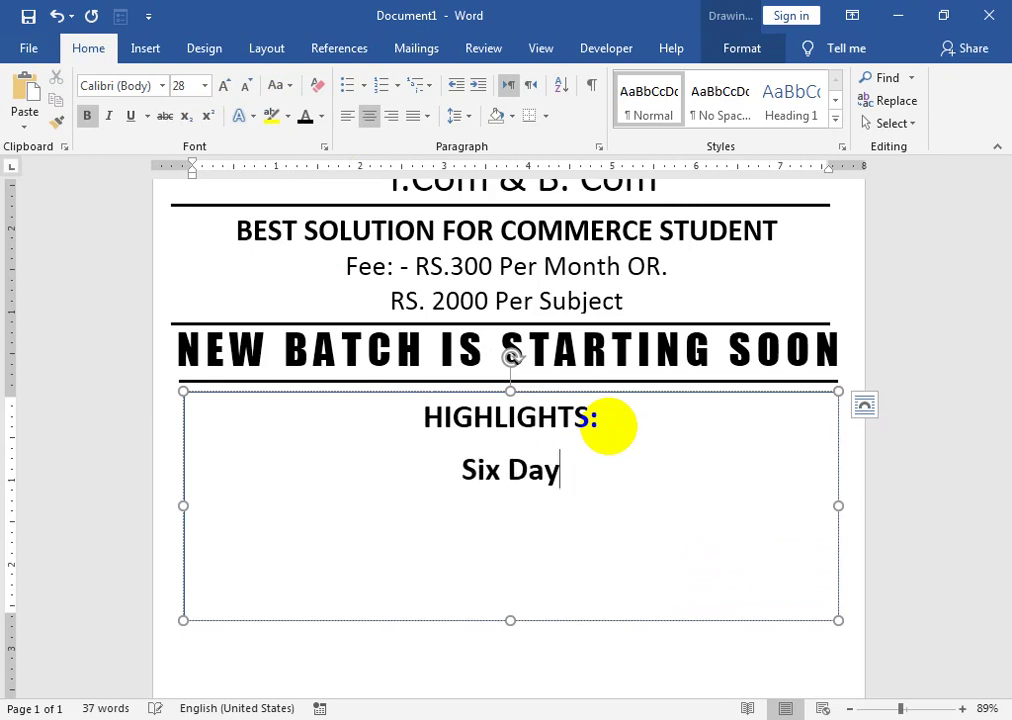
text(Six Days Alte)
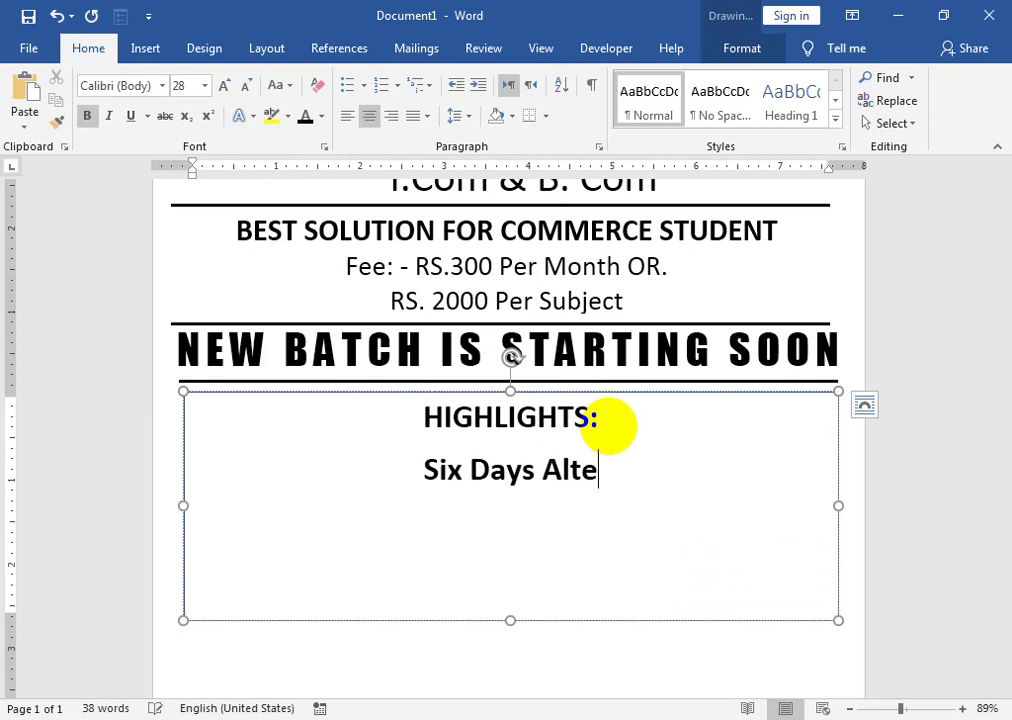
text(rnate Classes)
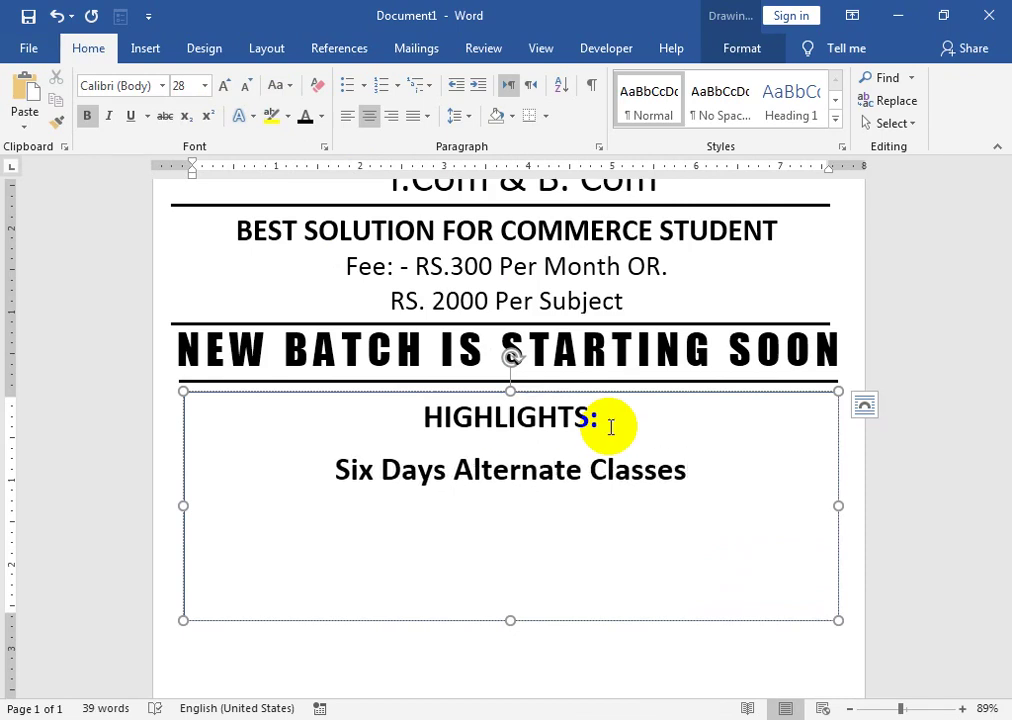
key(ctrl)
click(694, 461)
key(Return)
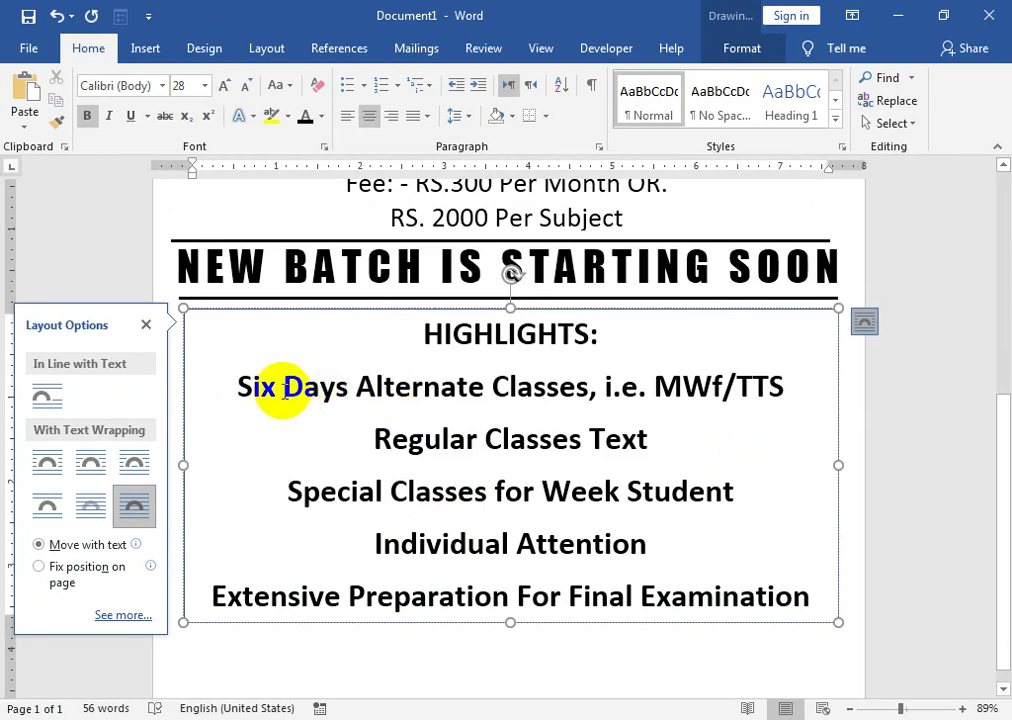
drag(248, 386, 633, 535)
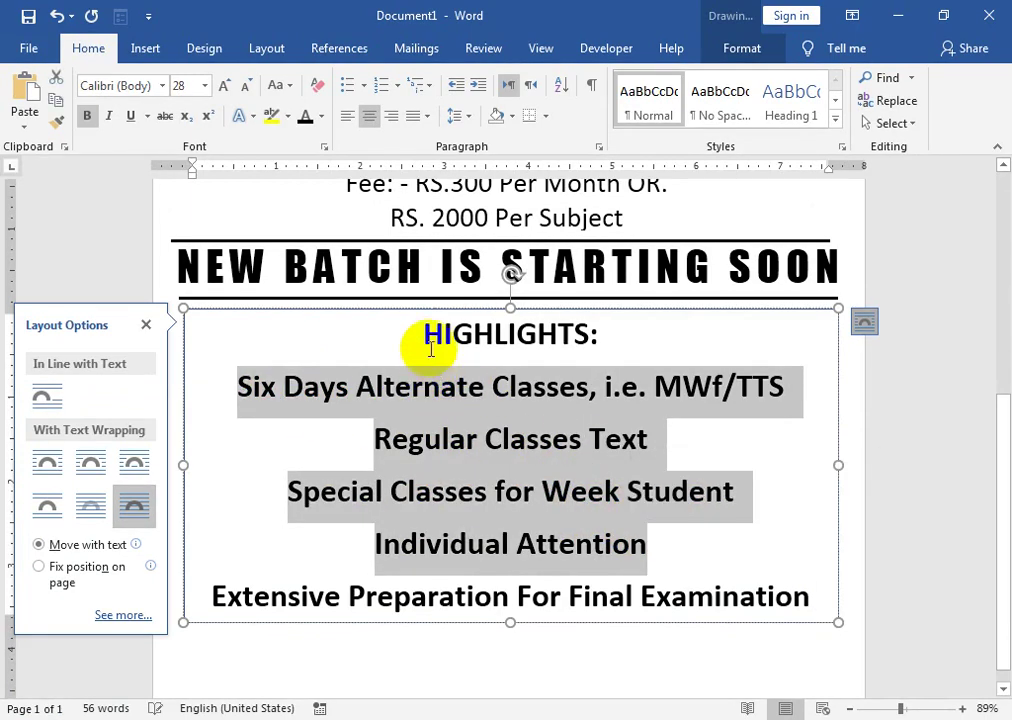
drag(425, 334, 790, 598)
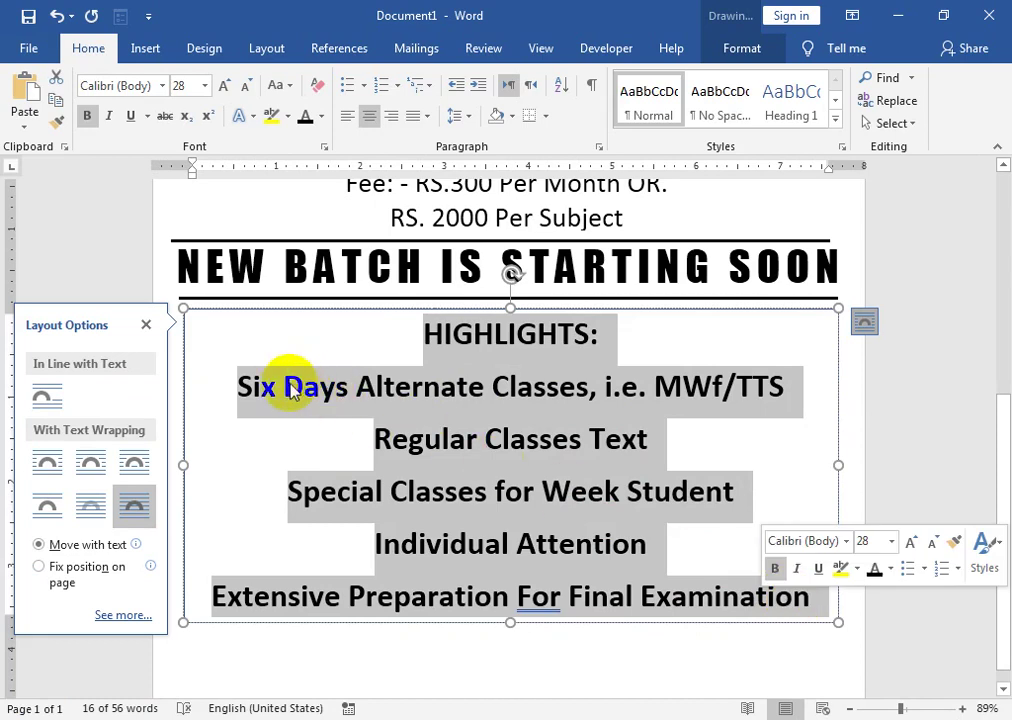
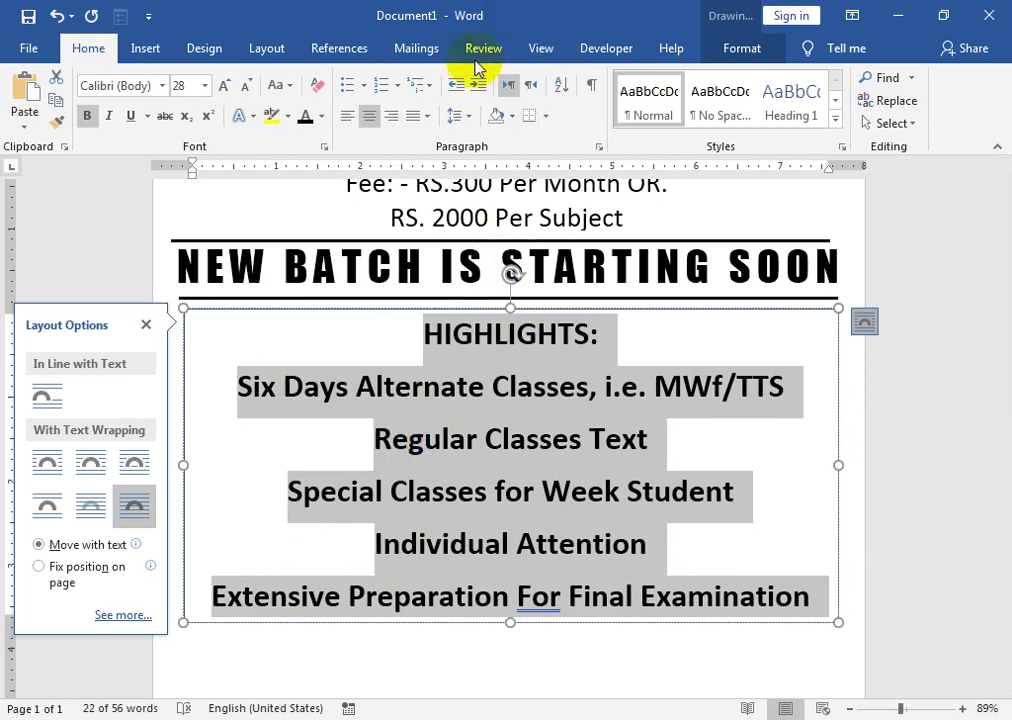
- Apply No Spacing and make the HIGHLIGHTS: heading 28 pt, bold and centered
click(715, 118)
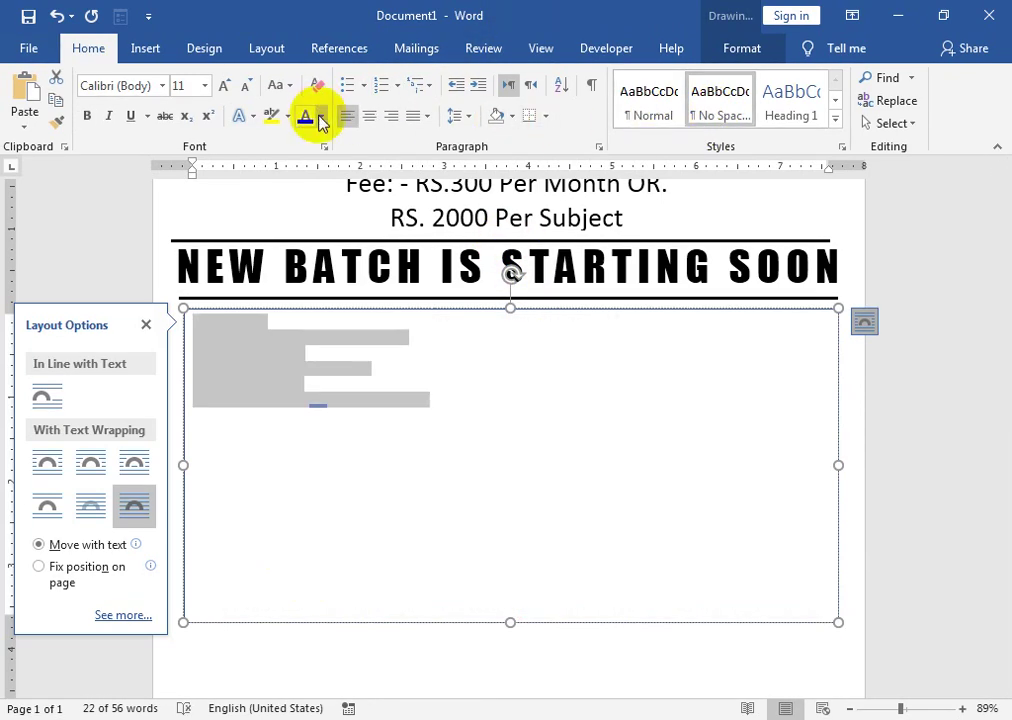
drag(271, 321, 186, 321)
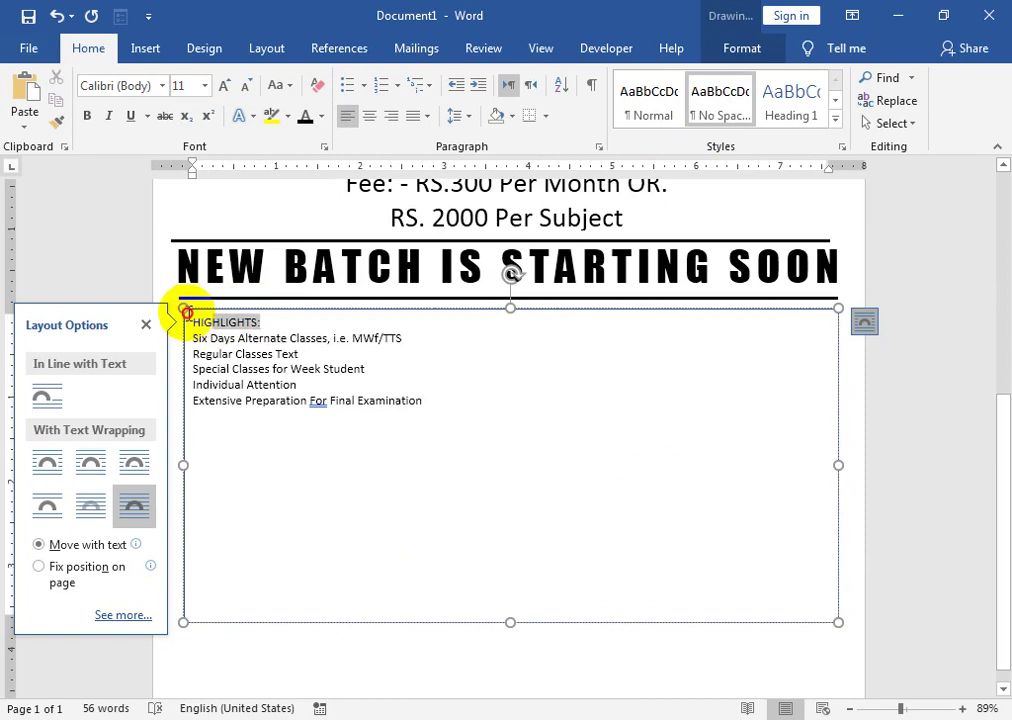
click(226, 86)
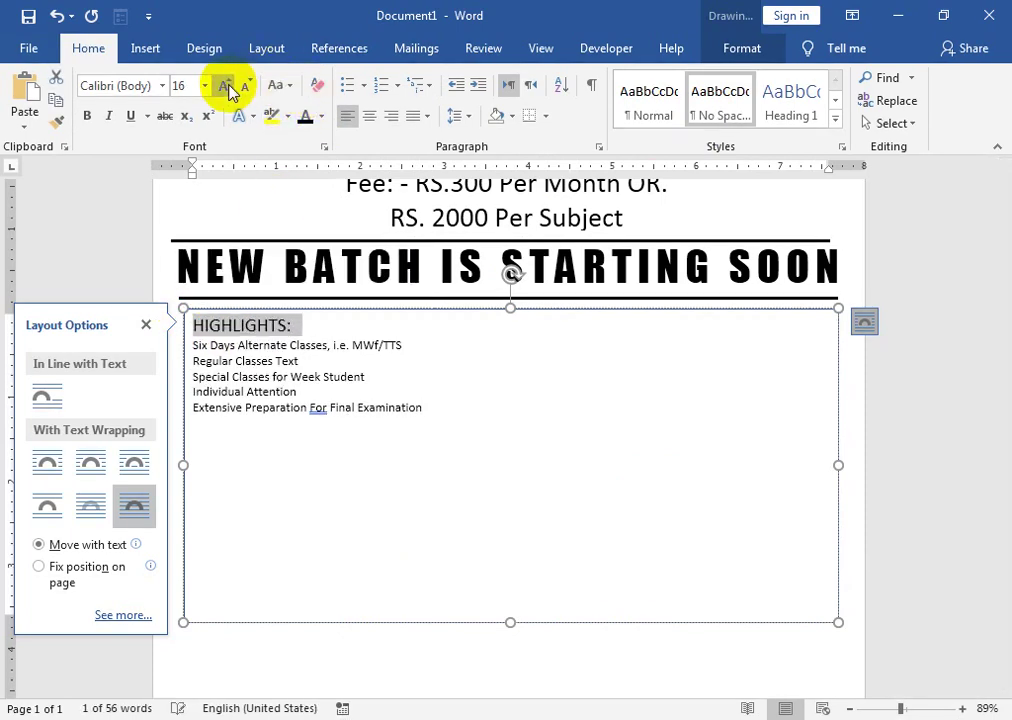
click(226, 86)
click(226, 86)
click(87, 115)
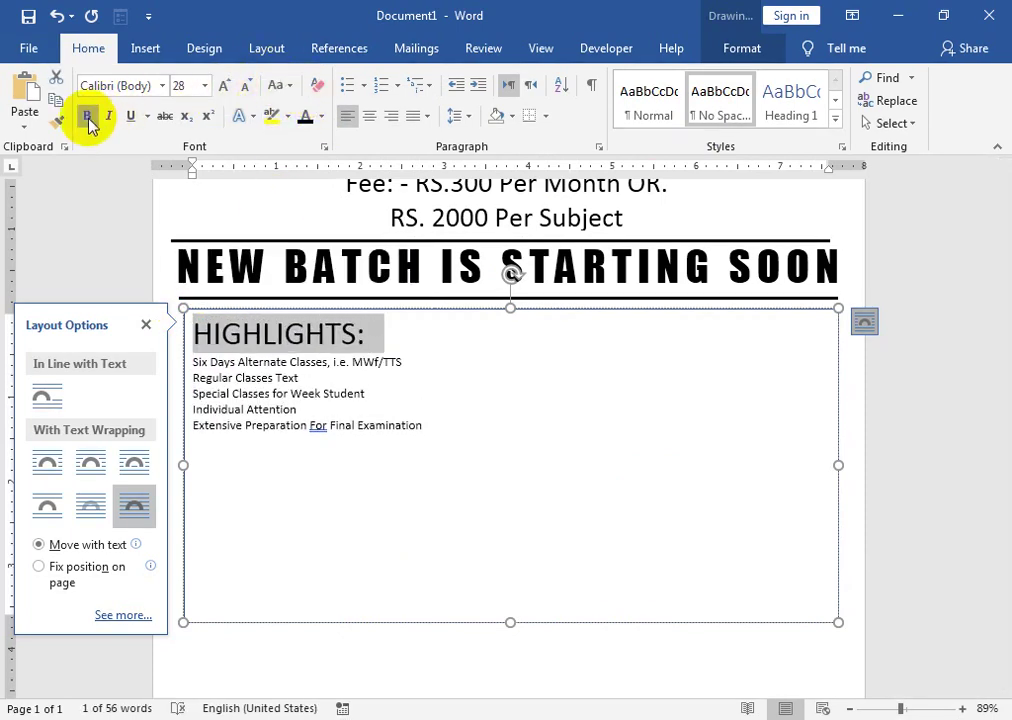
click(369, 115)
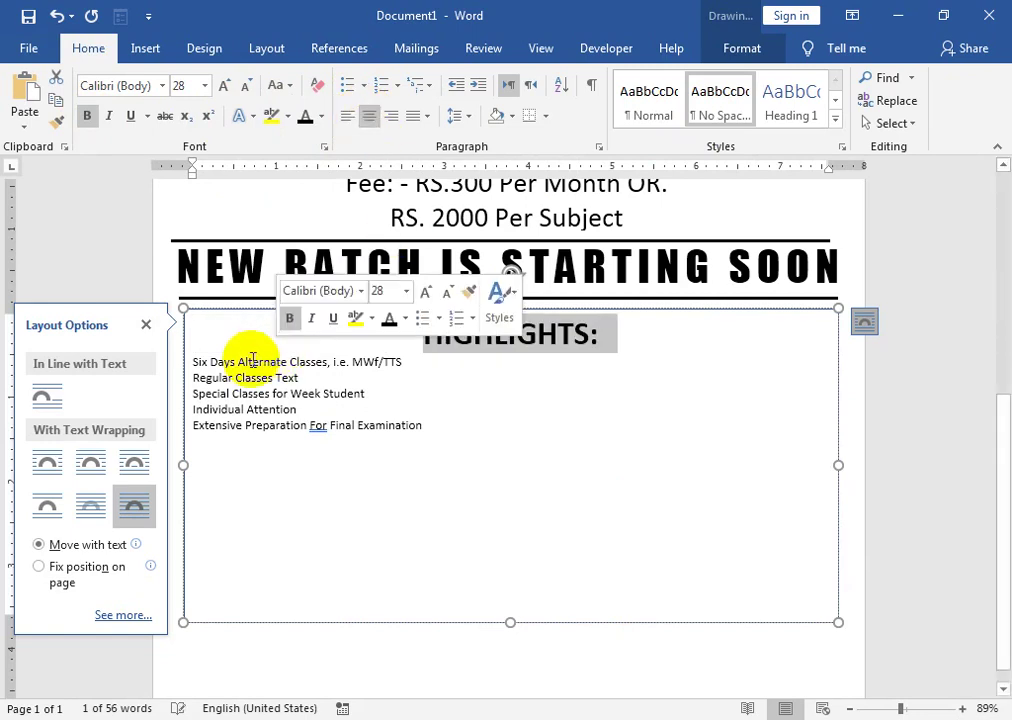
- Set the five highlight lines to 16 pt with filled-dot bullets and shorten the box to fit
drag(190, 361, 423, 425)
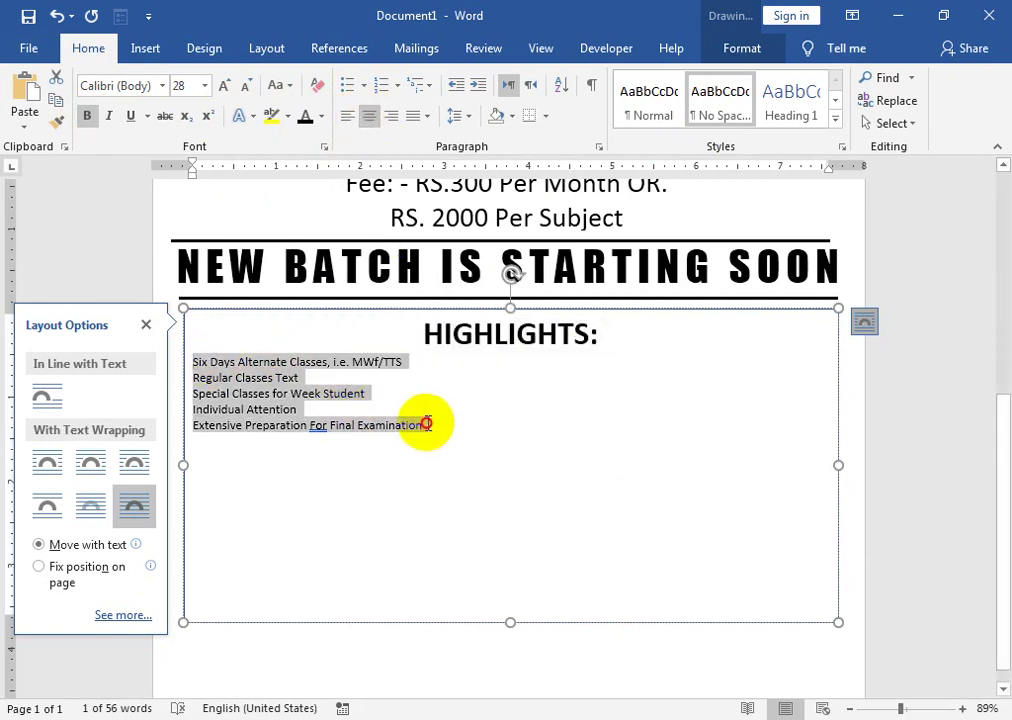
click(224, 86)
click(224, 86)
click(224, 86)
click(224, 86)
click(224, 86)
click(224, 86)
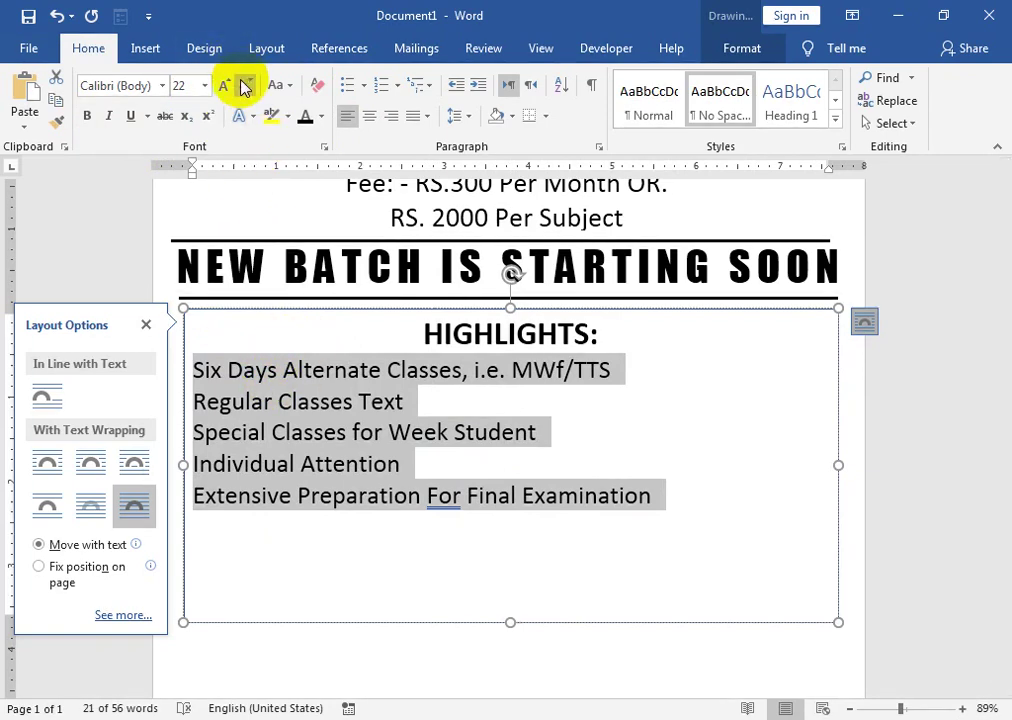
click(246, 87)
click(247, 87)
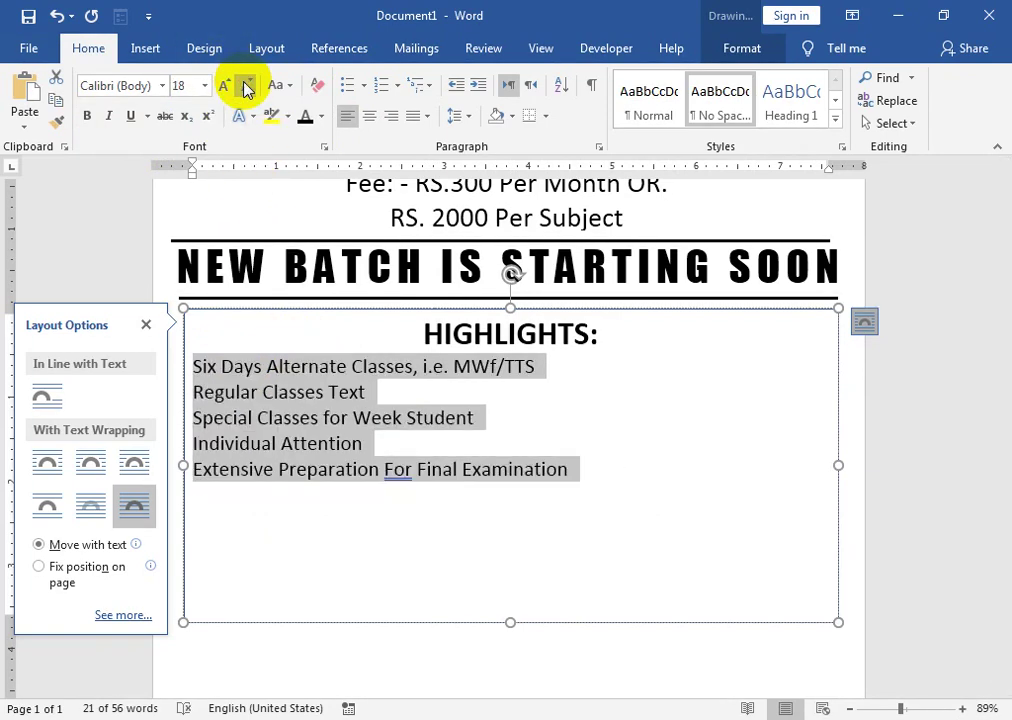
click(247, 88)
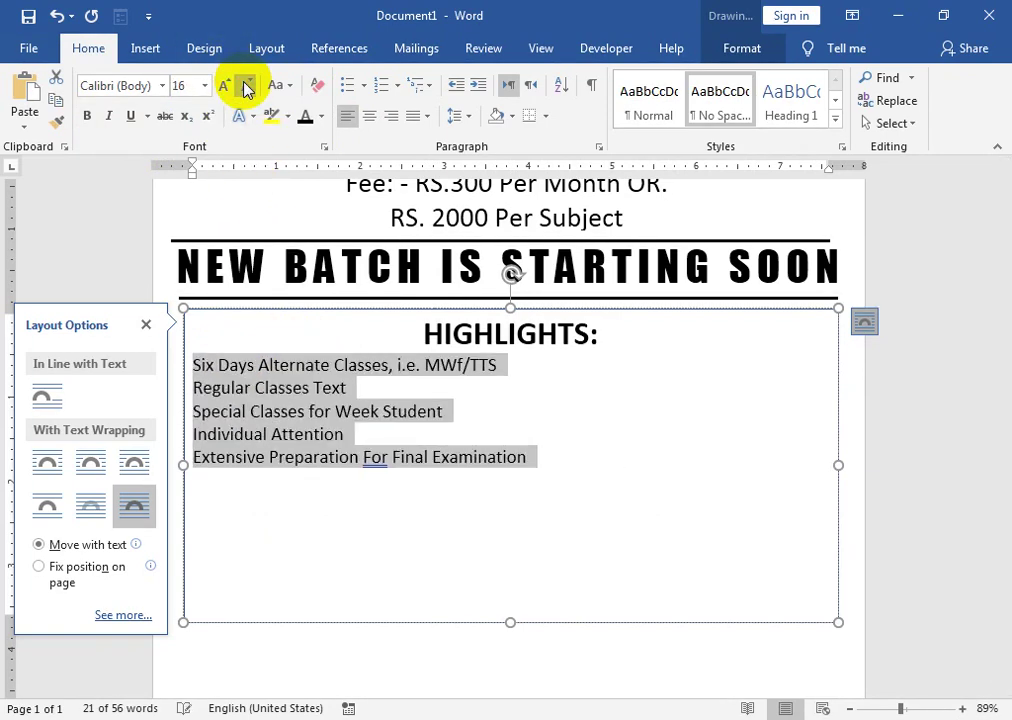
click(365, 86)
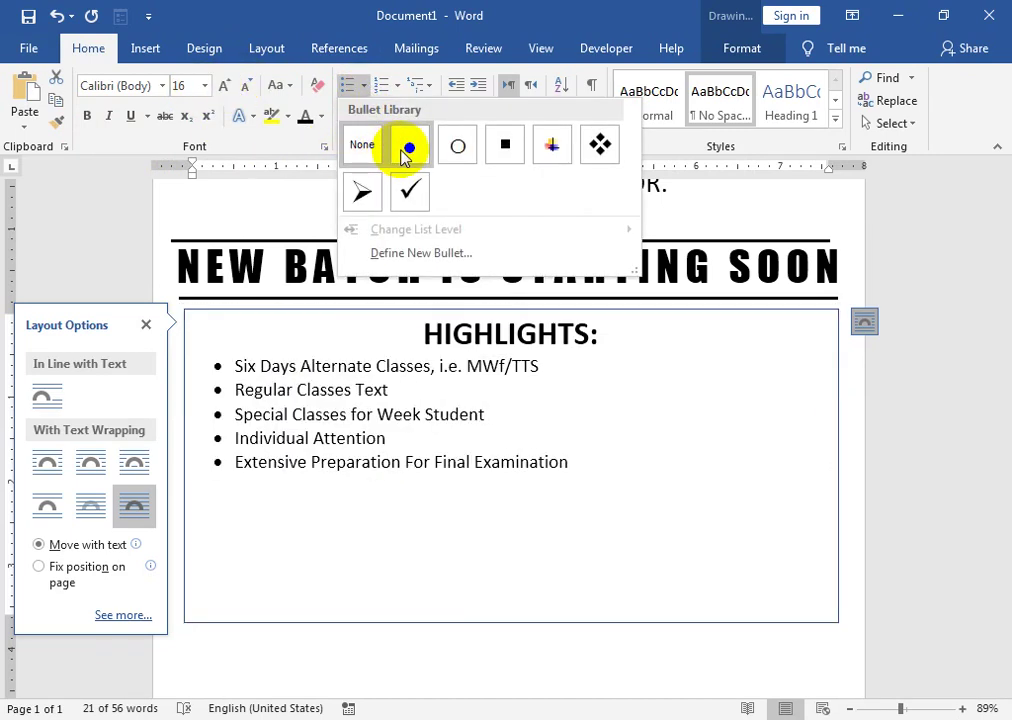
click(404, 151)
drag(507, 622, 520, 476)
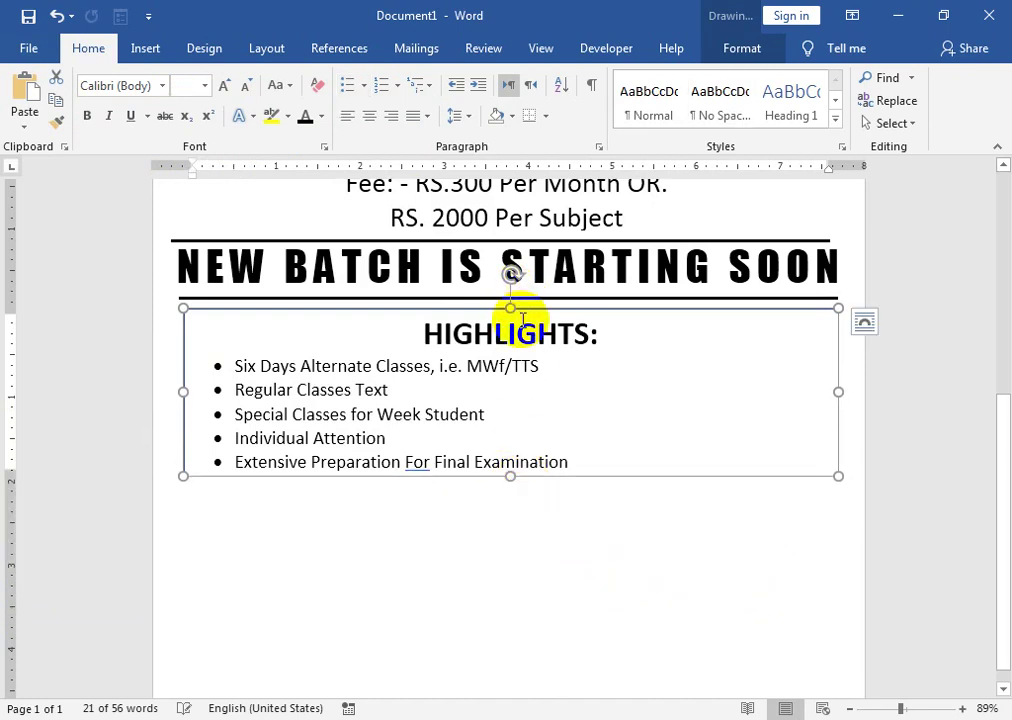
- Move the HIGHLIGHTS box up against the NEW BATCH line and remove its outline
drag(531, 310, 534, 294)
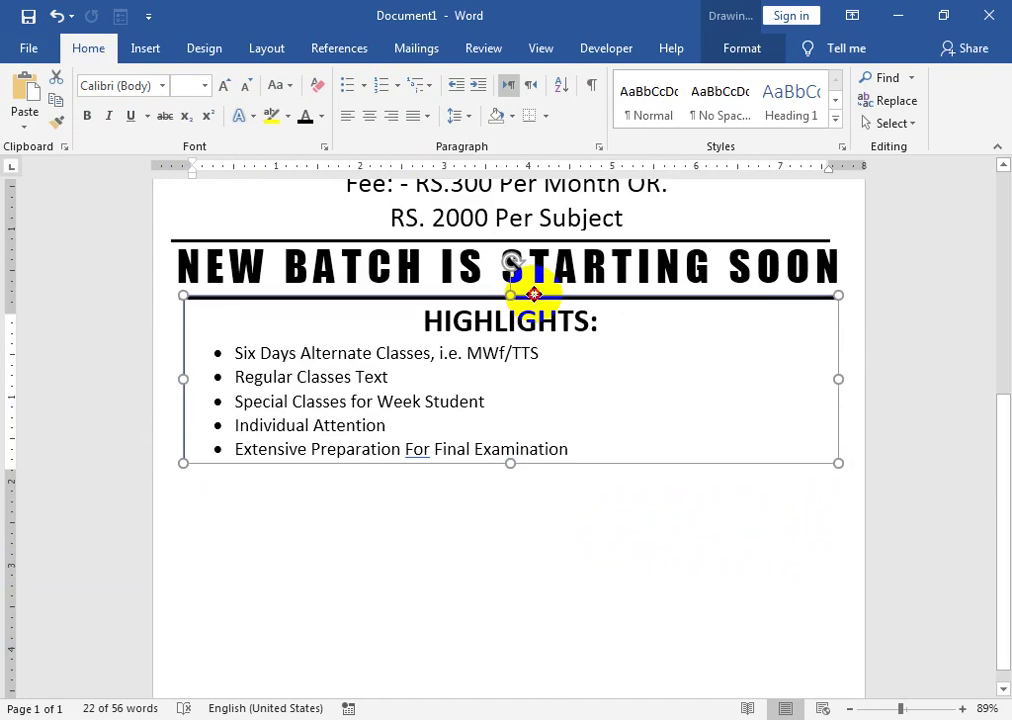
click(752, 52)
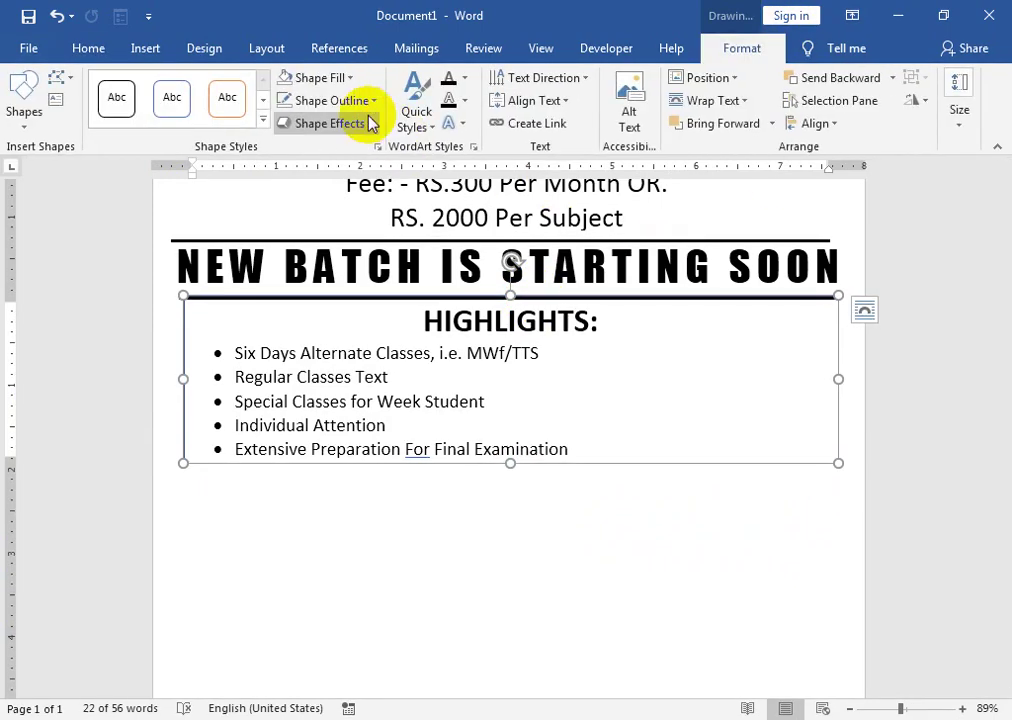
click(340, 100)
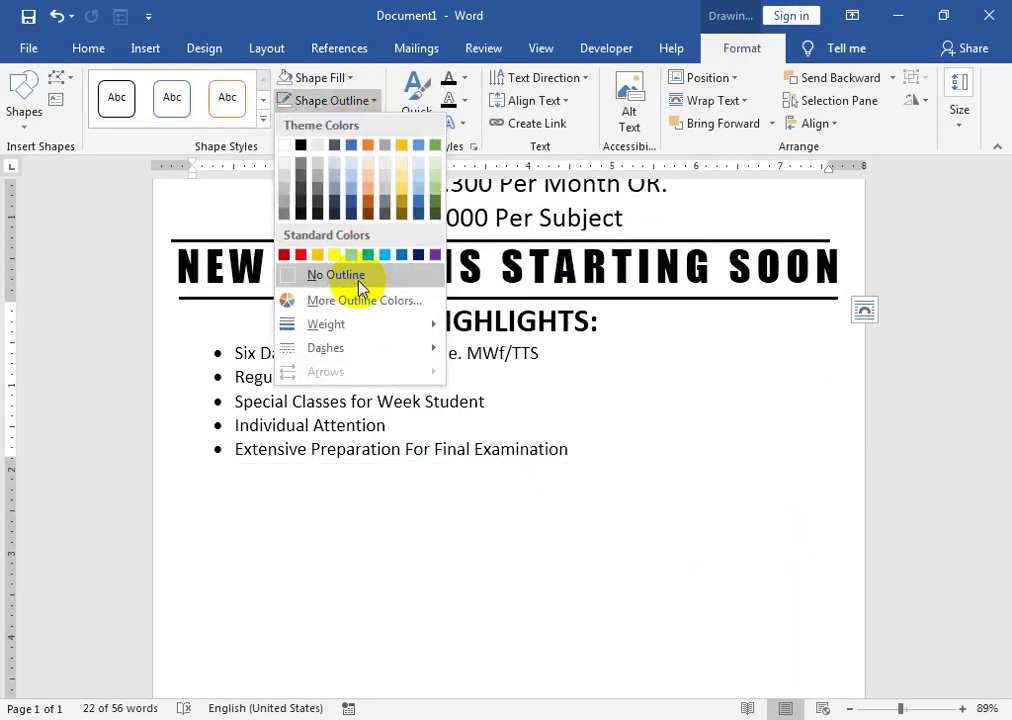
click(356, 276)
click(549, 612)
- Zoom out to view the whole flyer and select the word TUITION in the banner
scroll(549, 612, up, 5)
drag(893, 708, 866, 708)
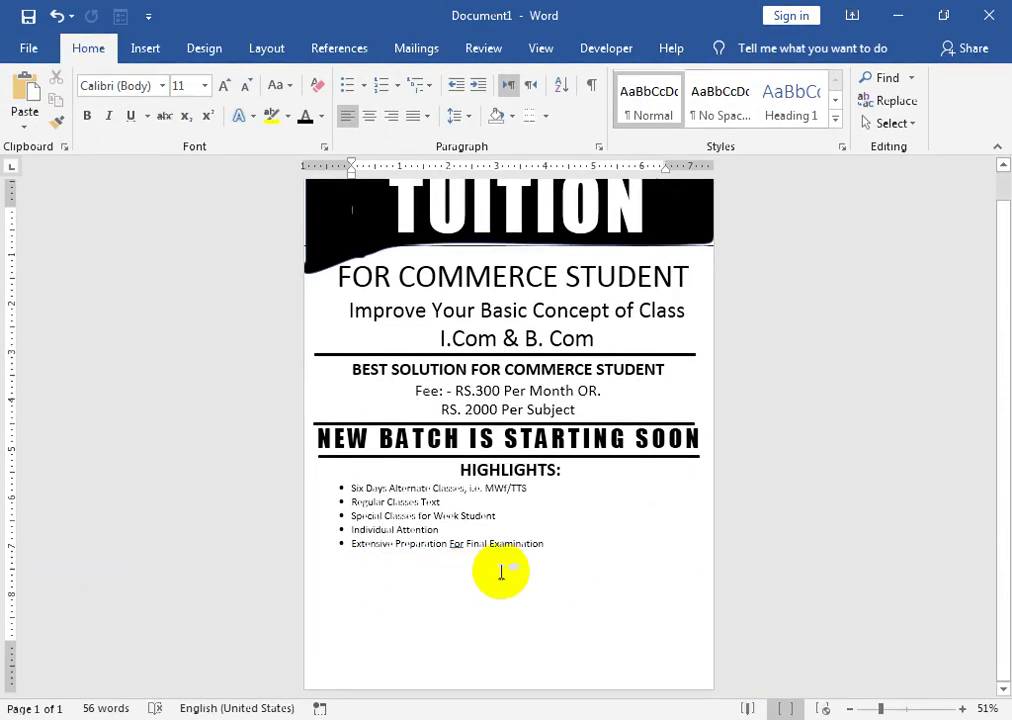
scroll(558, 551, up, 1)
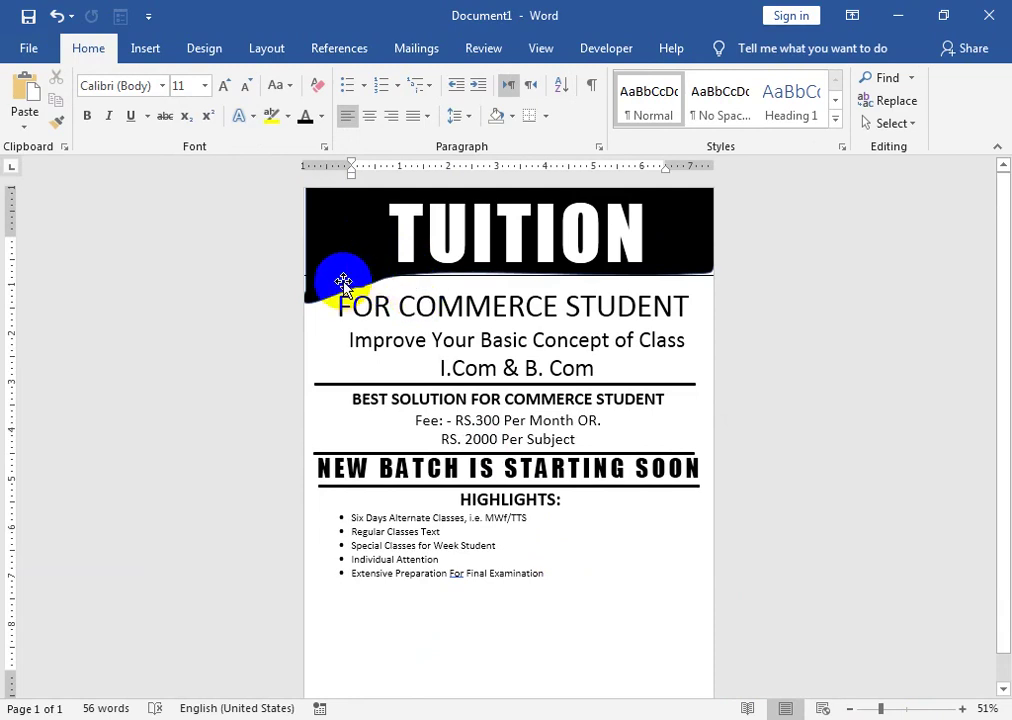
click(341, 282)
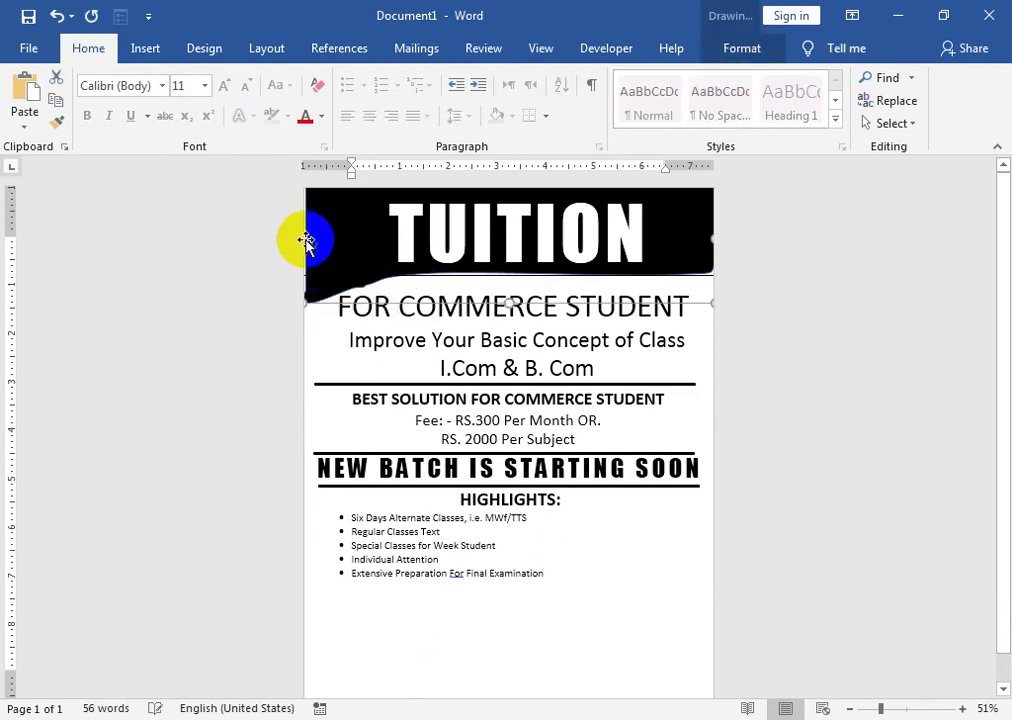
double_click(306, 241)
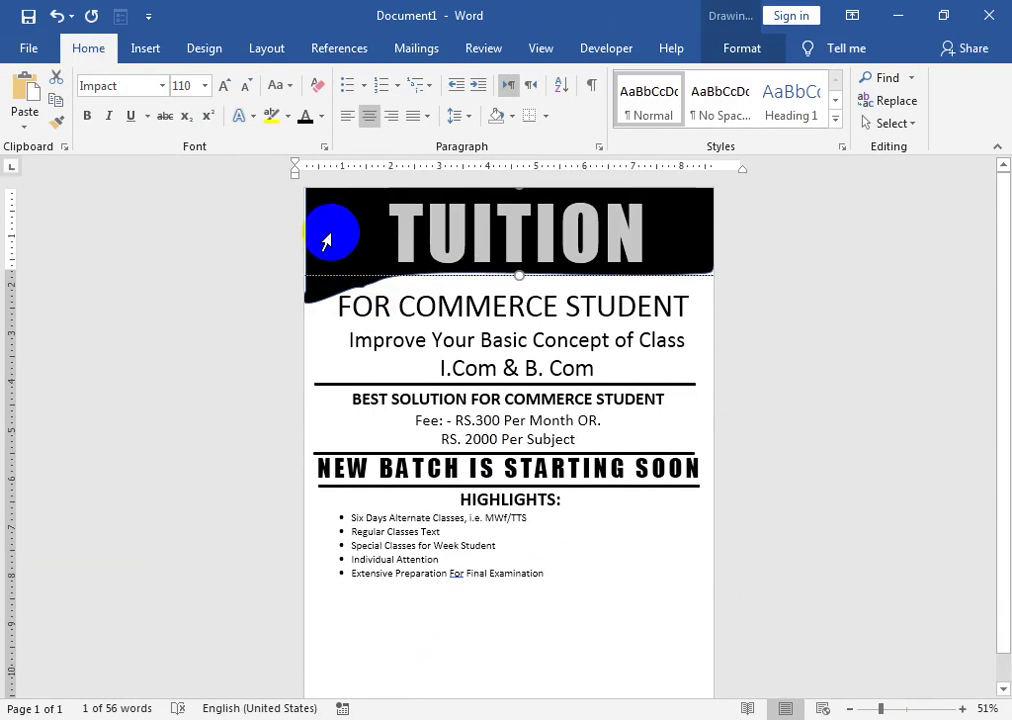
scroll(520, 580, down, 1)
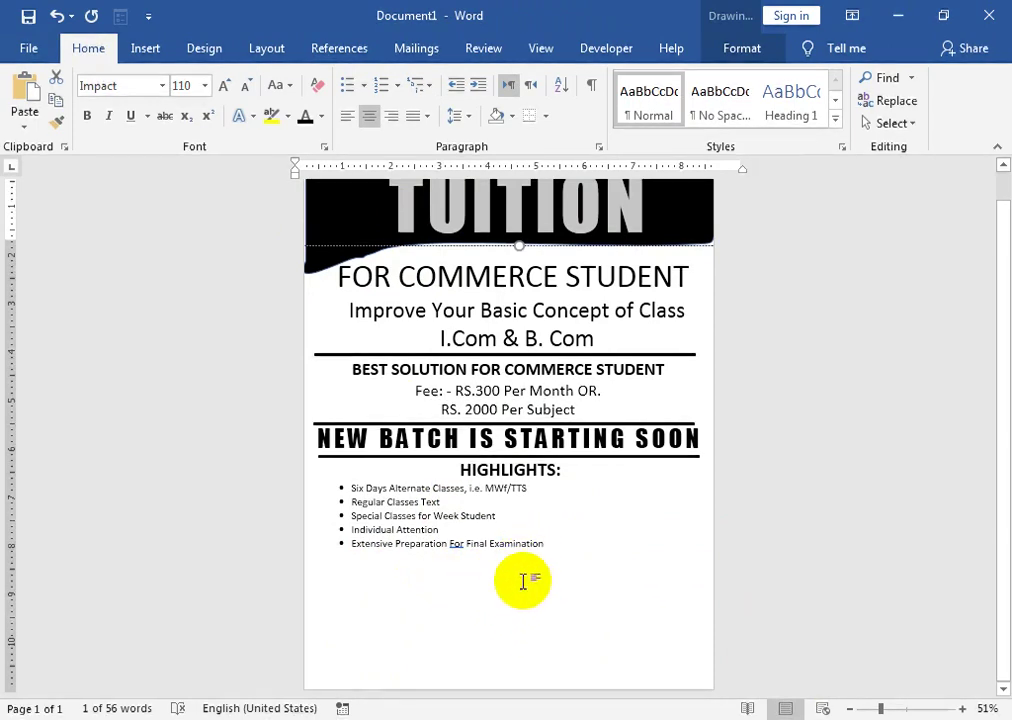
- Draw a block arrow below the bullet list and type 'Add' inside it
click(145, 48)
click(135, 123)
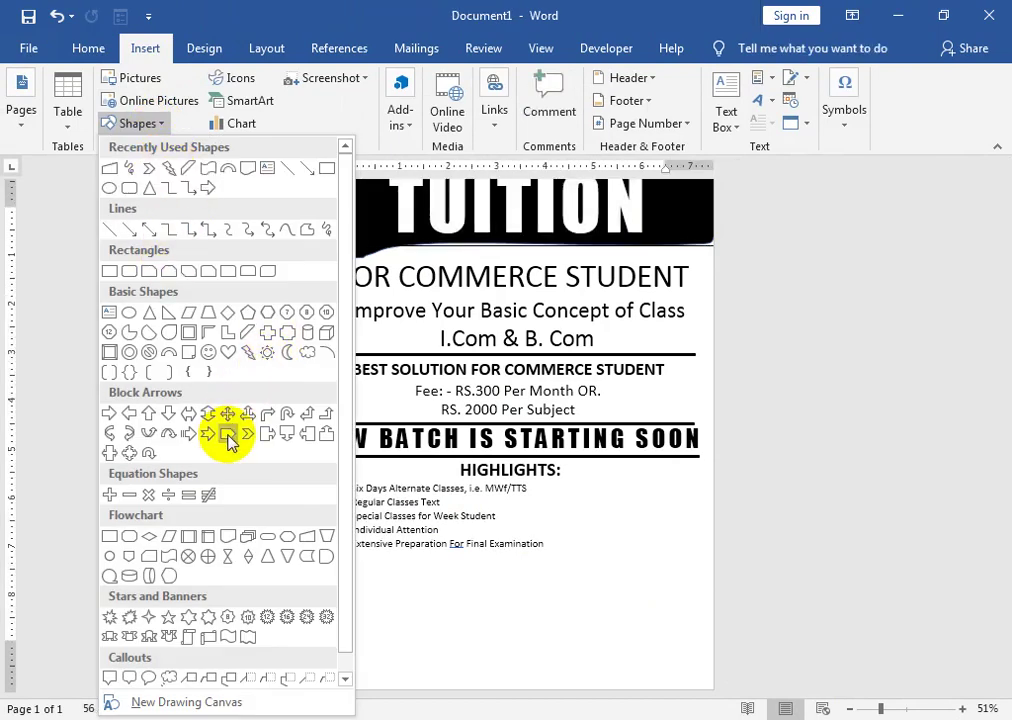
click(228, 437)
drag(304, 553, 372, 580)
right_click(356, 568)
click(410, 284)
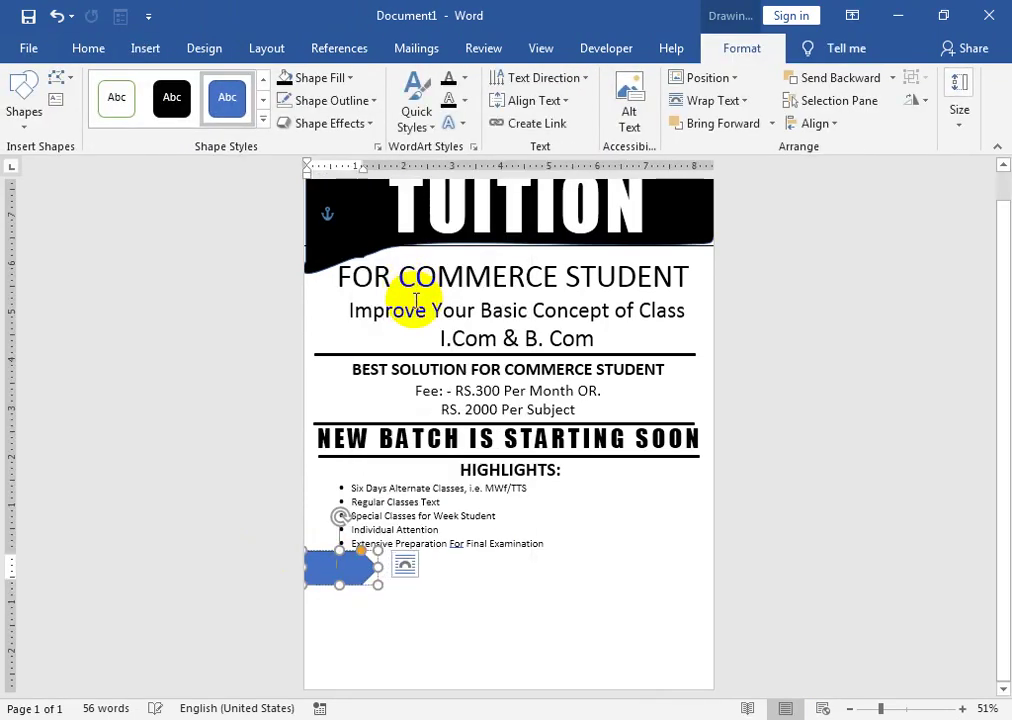
text(Address)
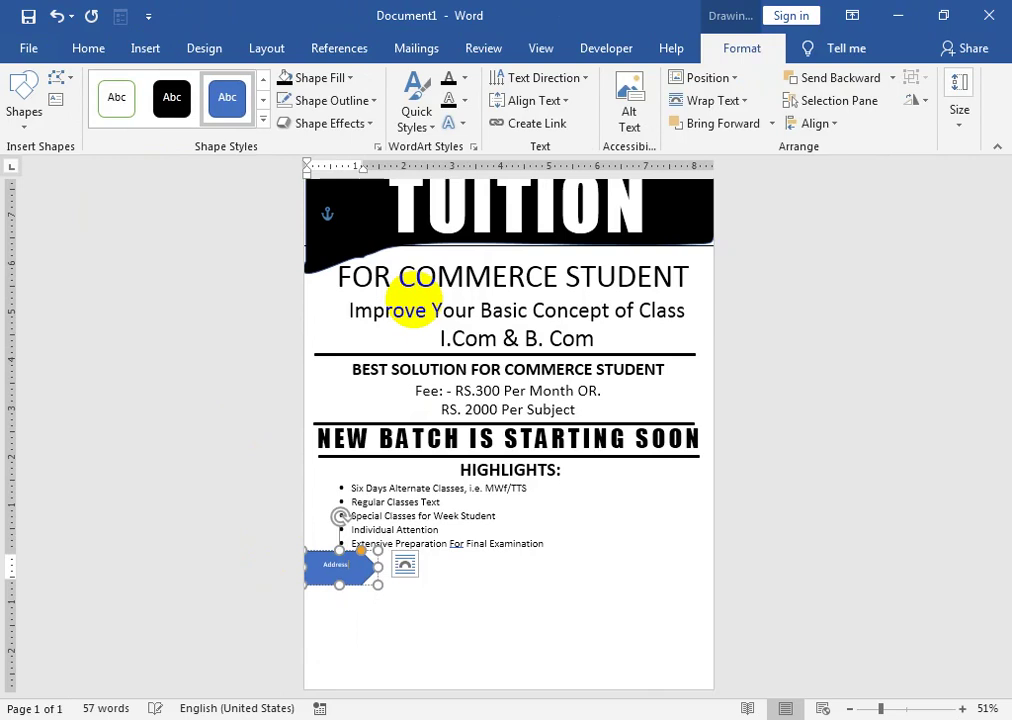
- Nudge the Address arrow right and up and give it the black shape style
click(84, 49)
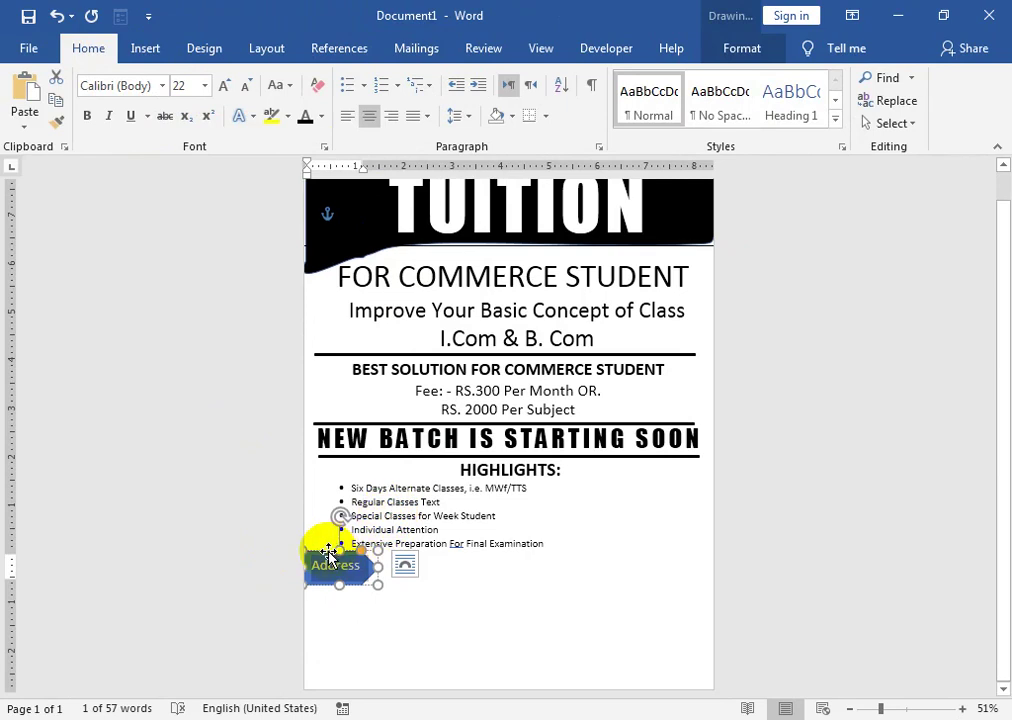
drag(329, 553, 338, 548)
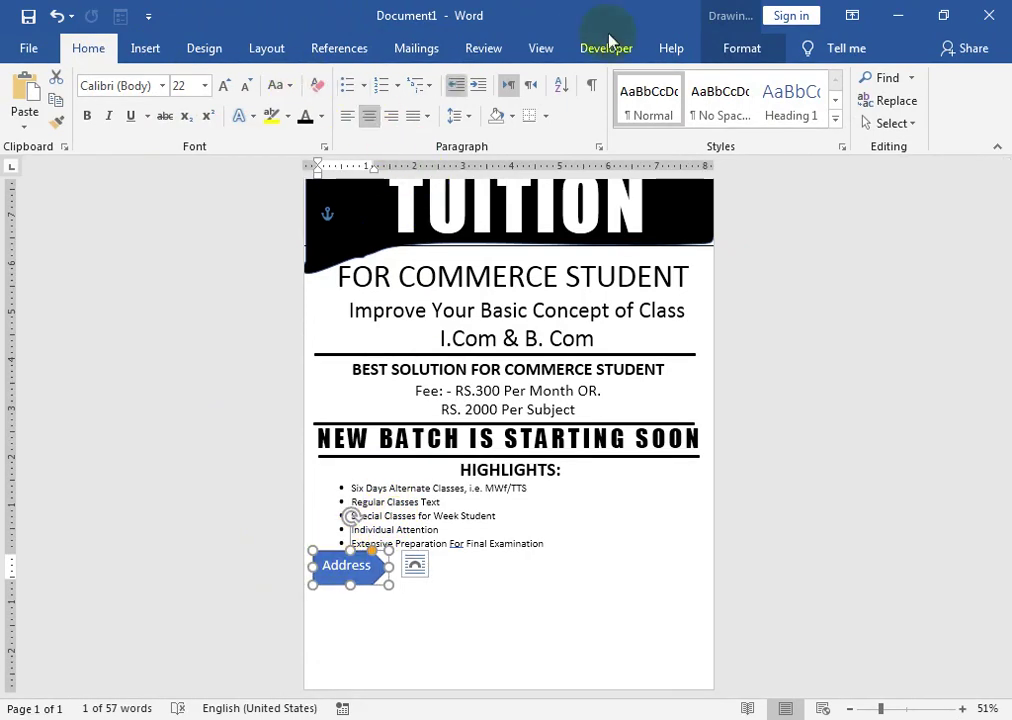
click(740, 50)
click(169, 95)
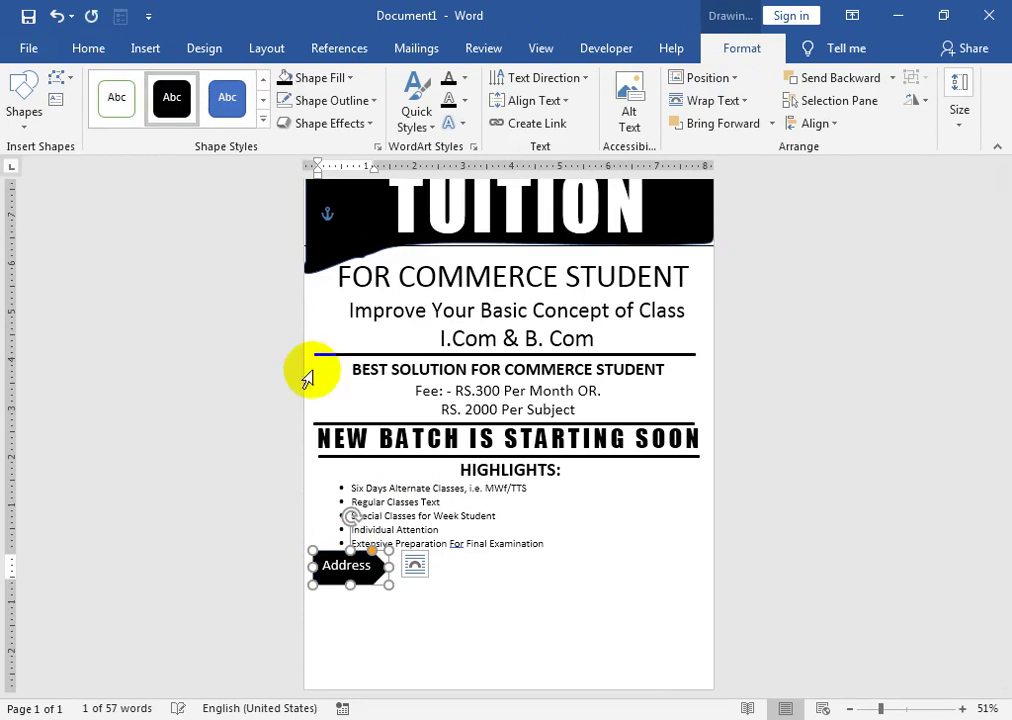
click(425, 577)
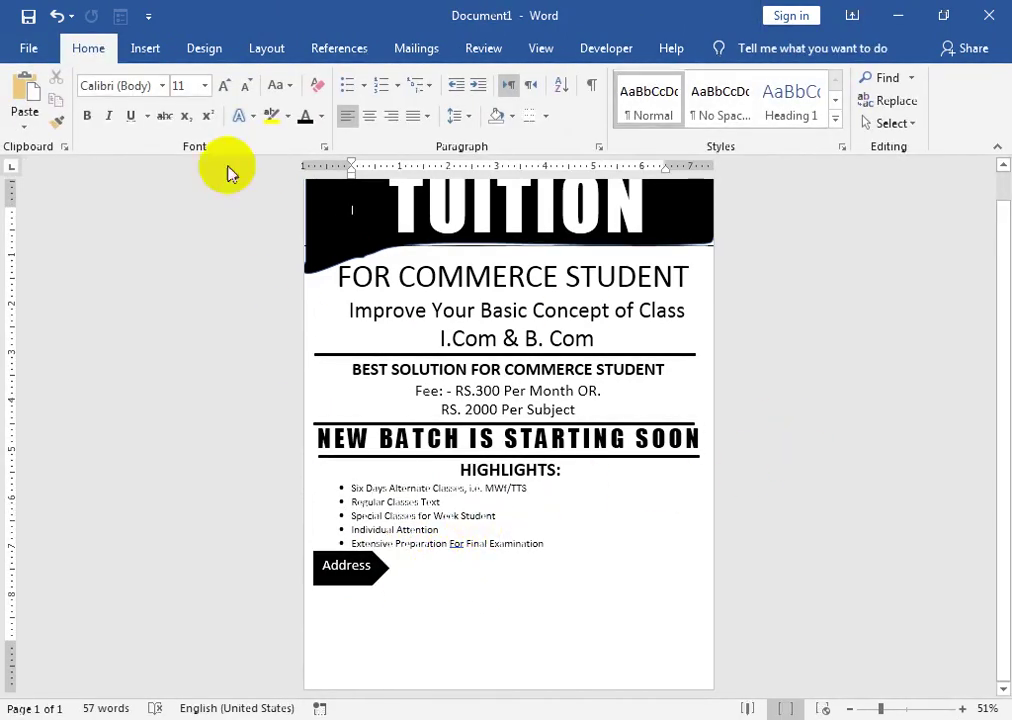
- Draw a rectangle beside the Address arrow at the page bottom and make it hold text
click(140, 48)
click(140, 124)
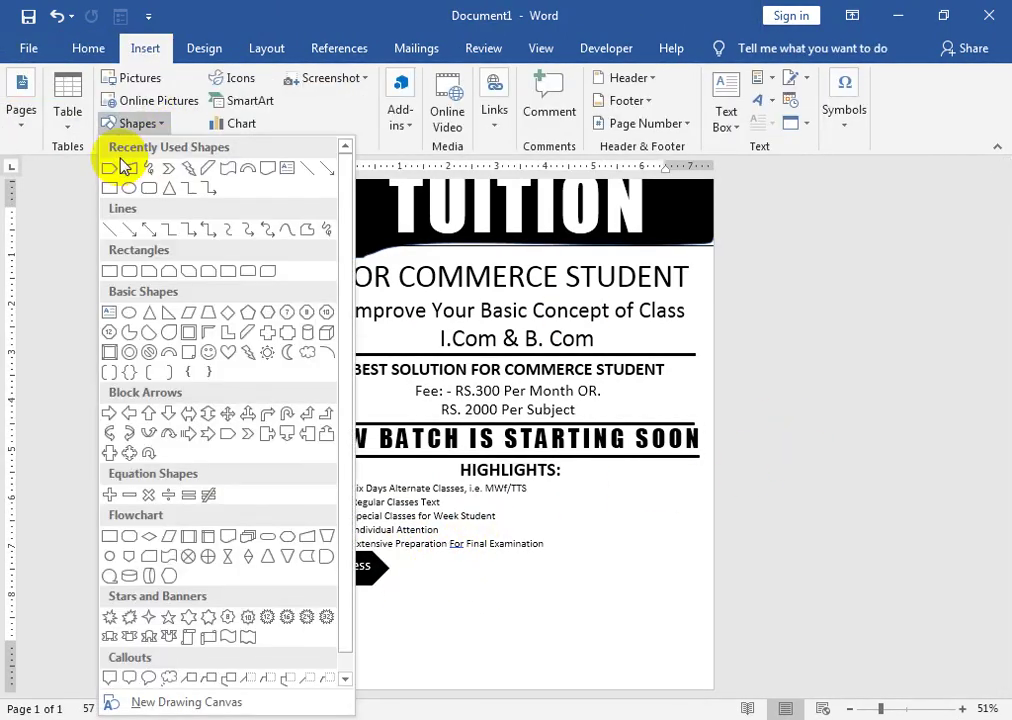
click(107, 189)
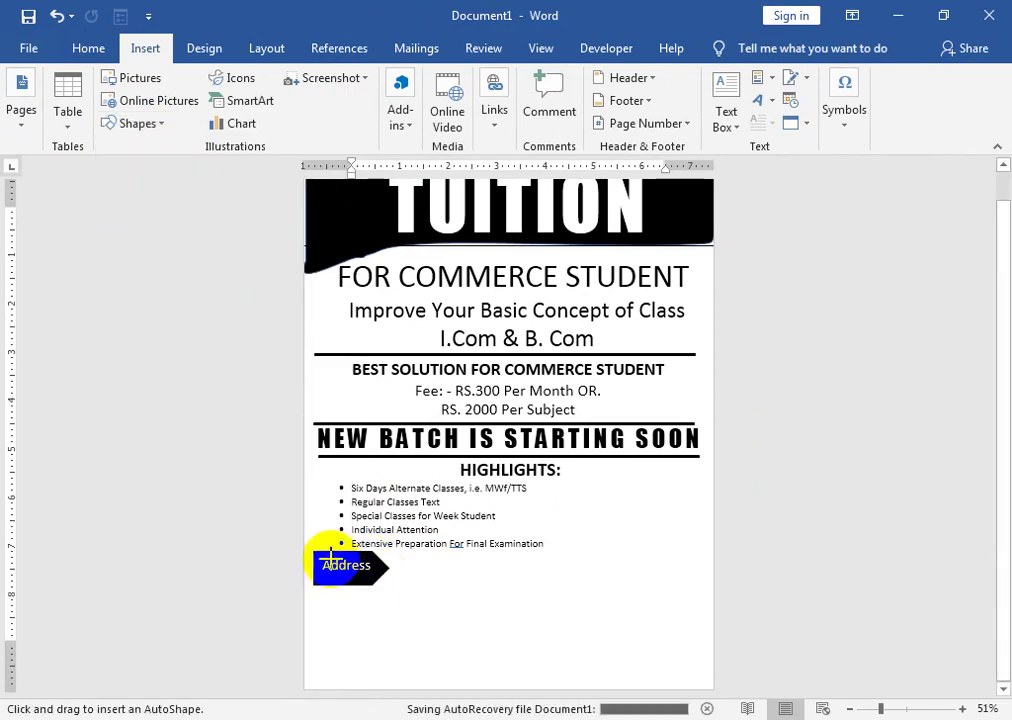
mouse_move(338, 551)
mouse_down()
mouse_move(621, 675)
mouse_move(688, 668)
mouse_up()
right_click(590, 640)
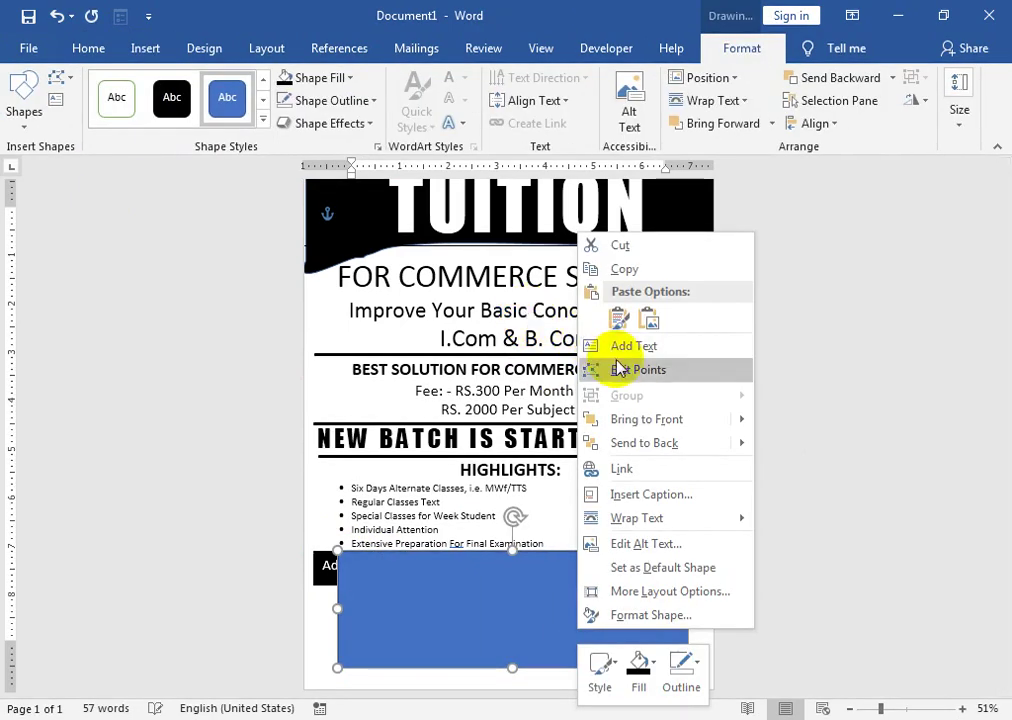
click(610, 344)
- Give the box no fill and top-aligned text, finish the address line, and select it all
click(320, 77)
click(330, 253)
click(562, 100)
click(560, 137)
click(89, 49)
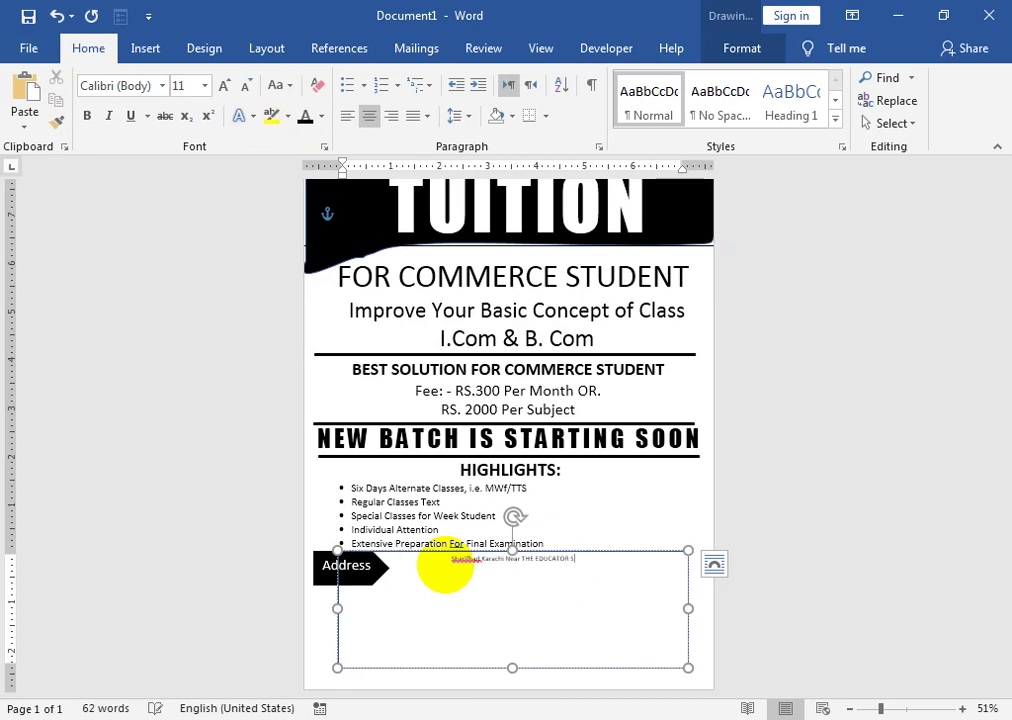
key(BackSpace)
text(HOOL SHArifabad)
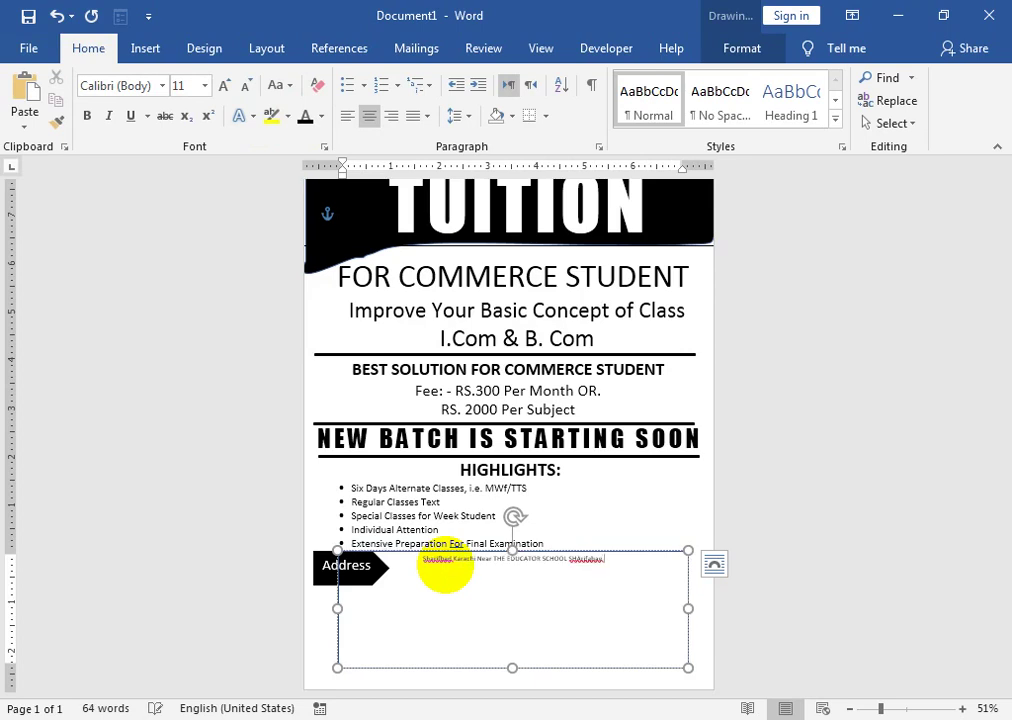
key(ctrl+a)
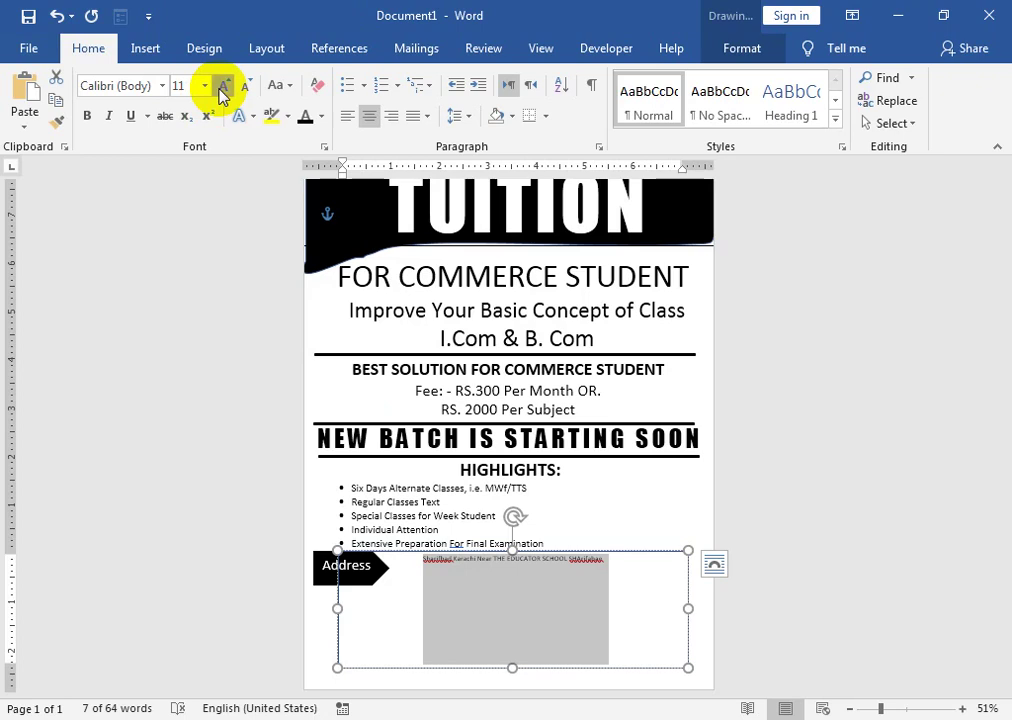
- Make the address line bold at 16 pt
click(222, 86)
click(222, 86)
click(222, 88)
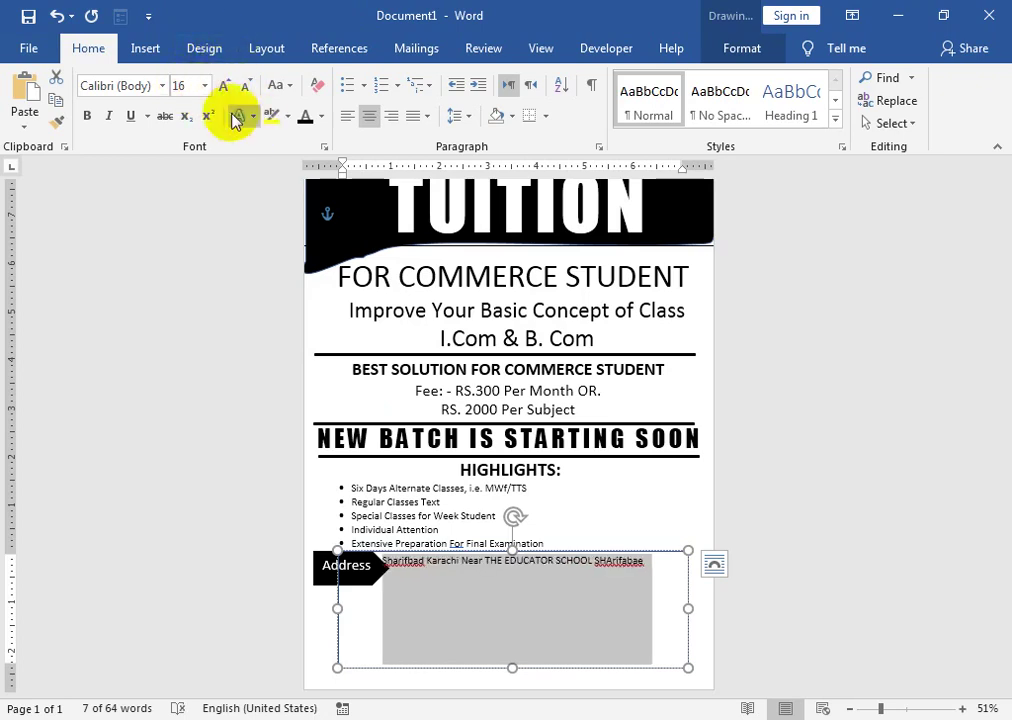
click(89, 116)
click(400, 560)
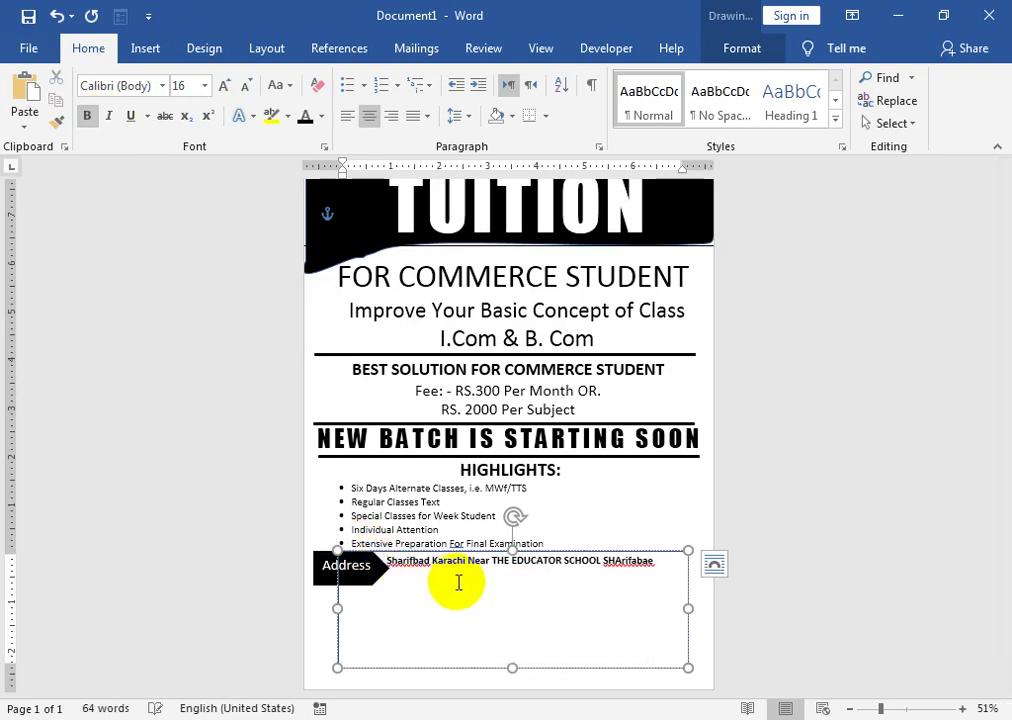
- Correct the misspelled place names using the spelling suggestions
right_click(630, 558)
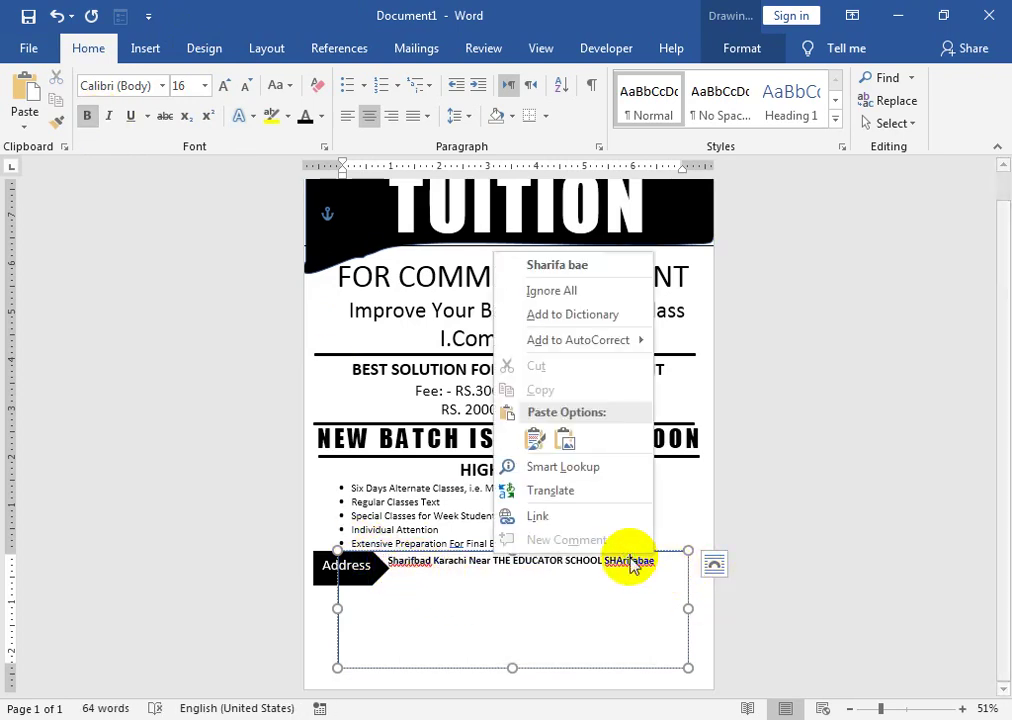
click(577, 266)
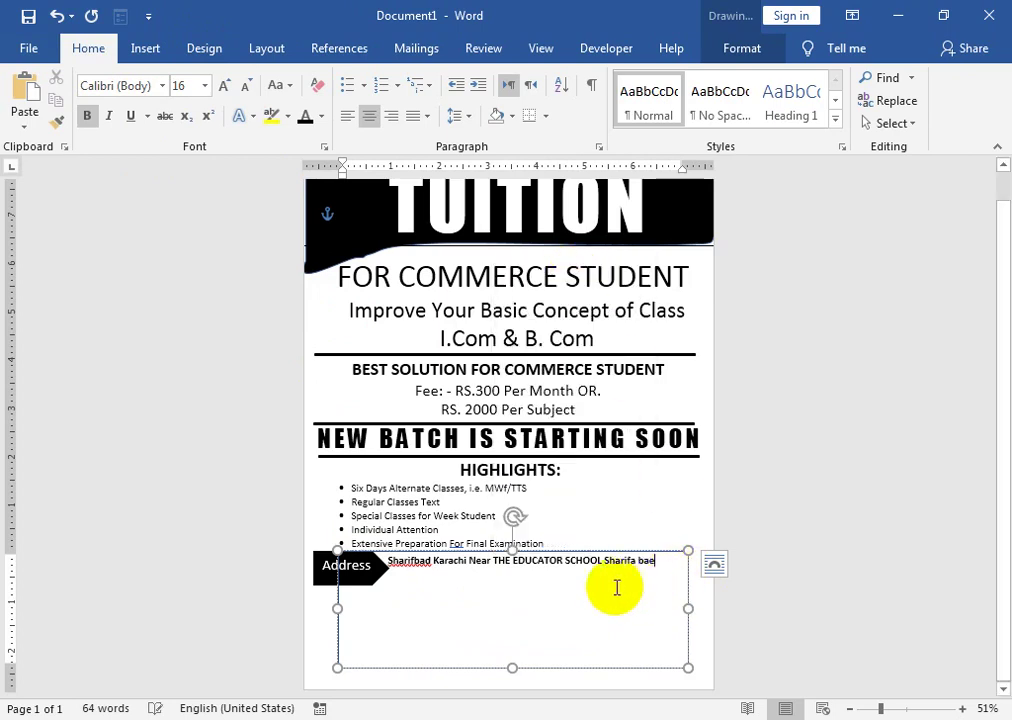
key(BackSpace)
text(d)
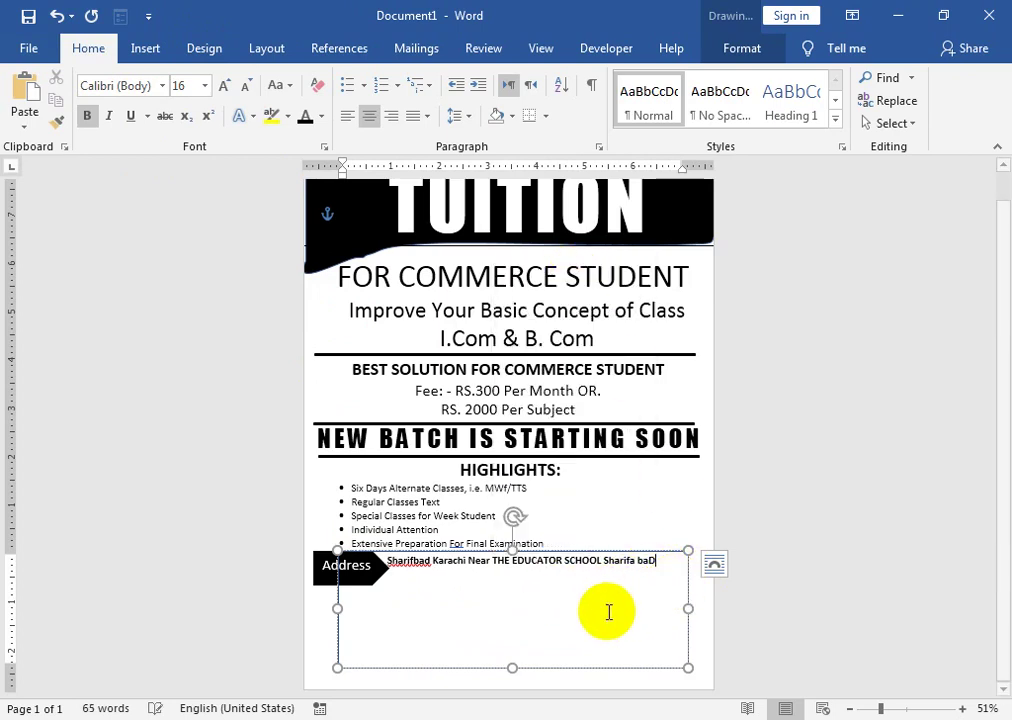
key(BackSpace)
text(d)
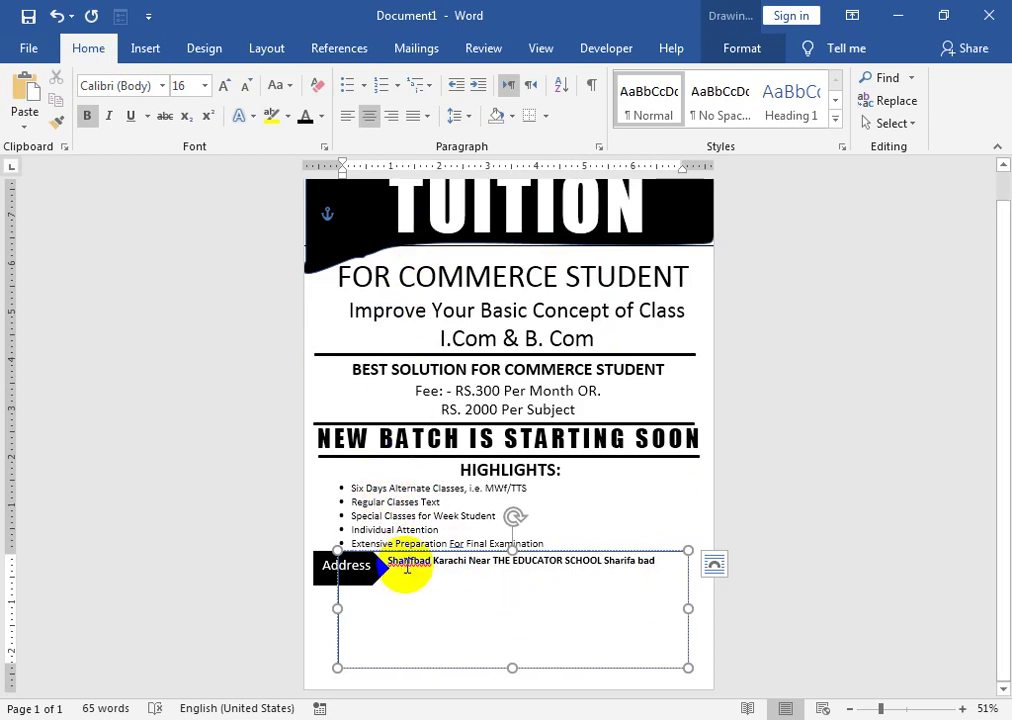
right_click(407, 568)
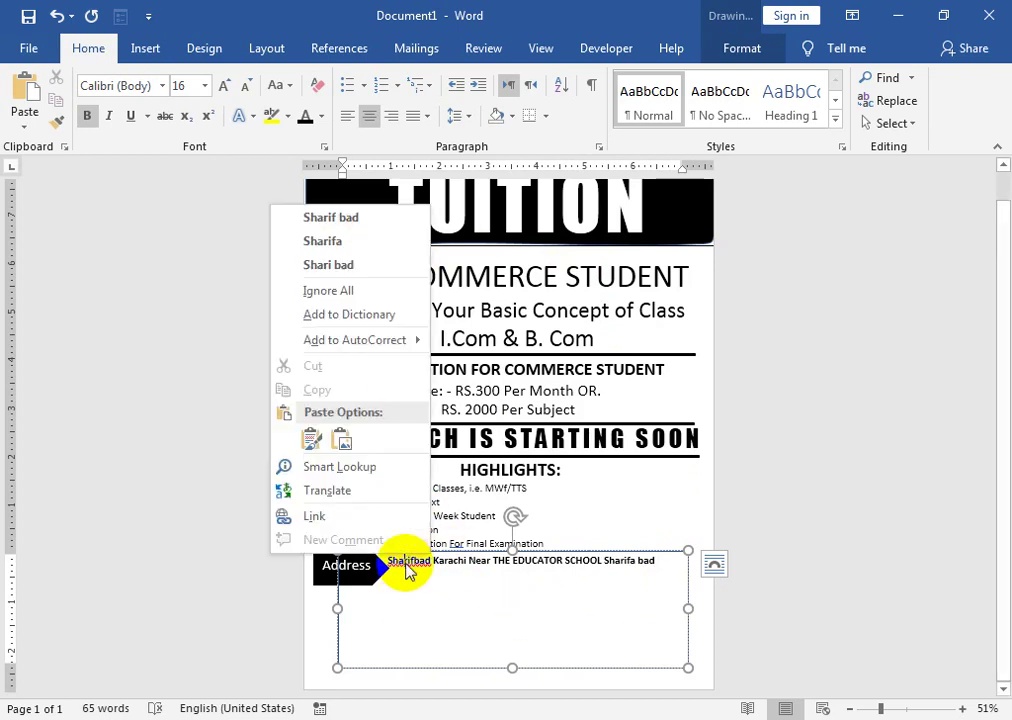
click(364, 222)
click(660, 566)
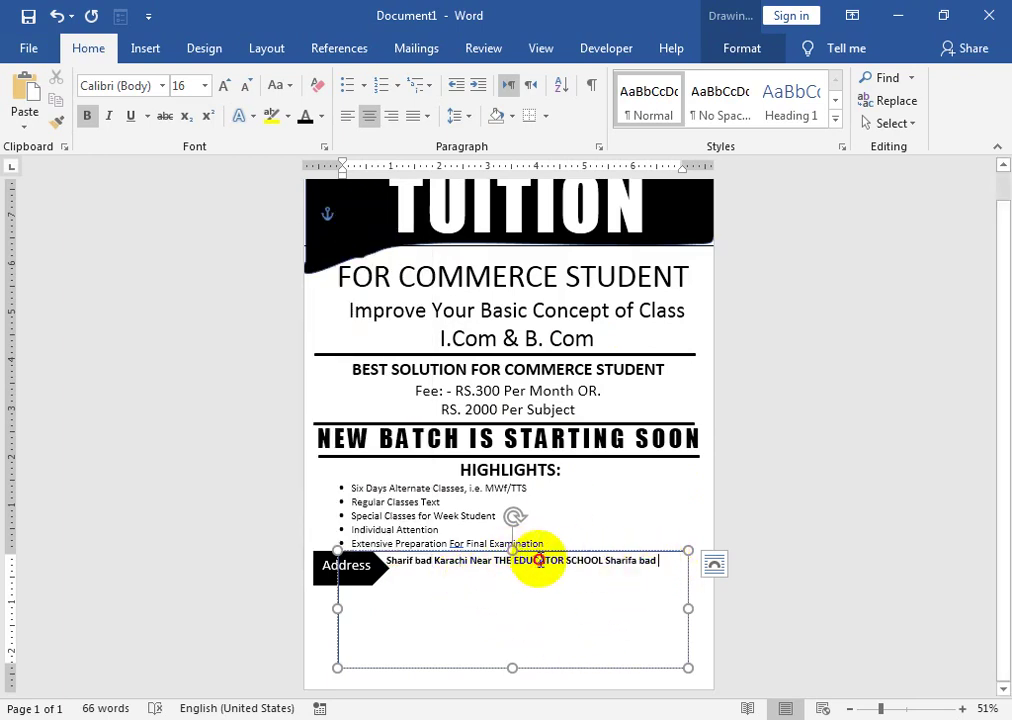
- Convert the school name to lowercase and start a new line below the address
drag(511, 566, 592, 566)
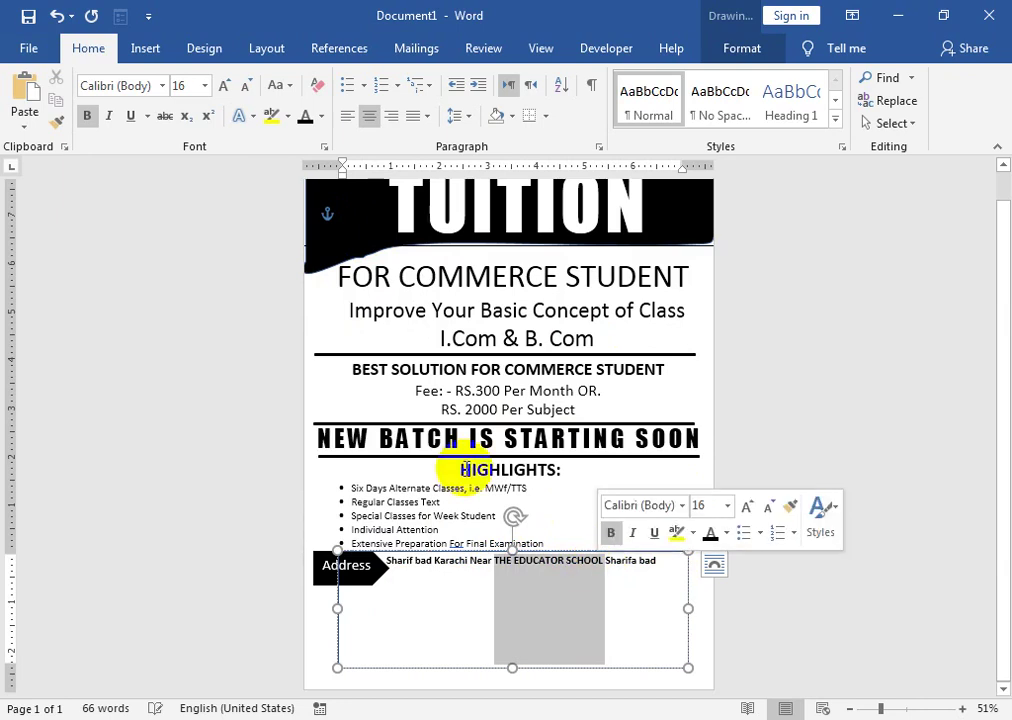
click(278, 87)
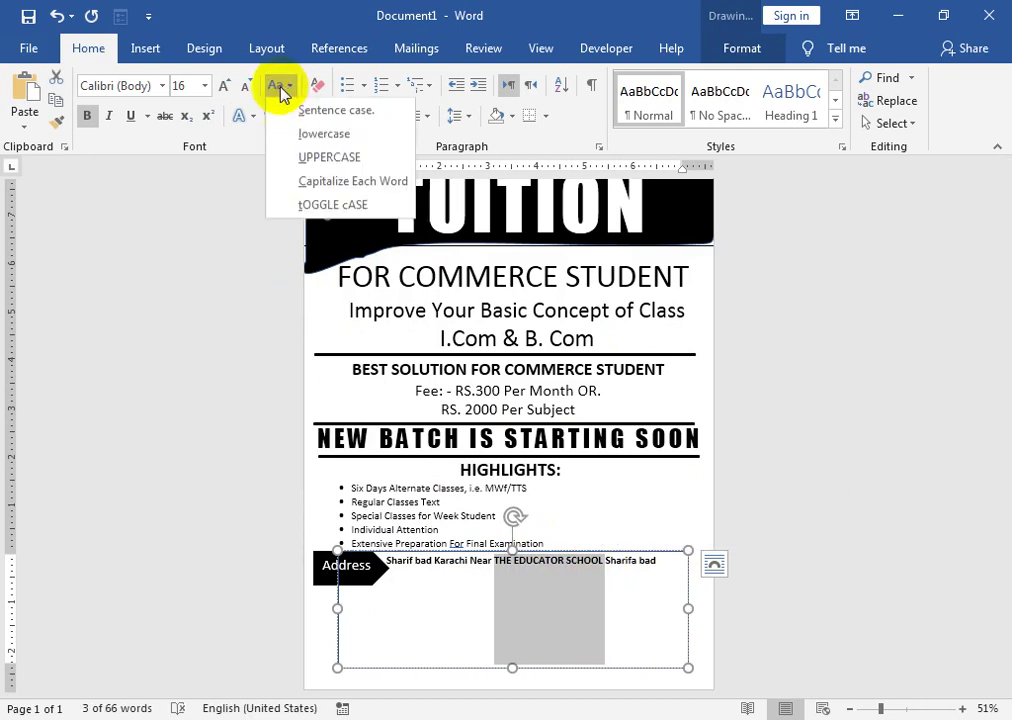
click(295, 145)
click(472, 609)
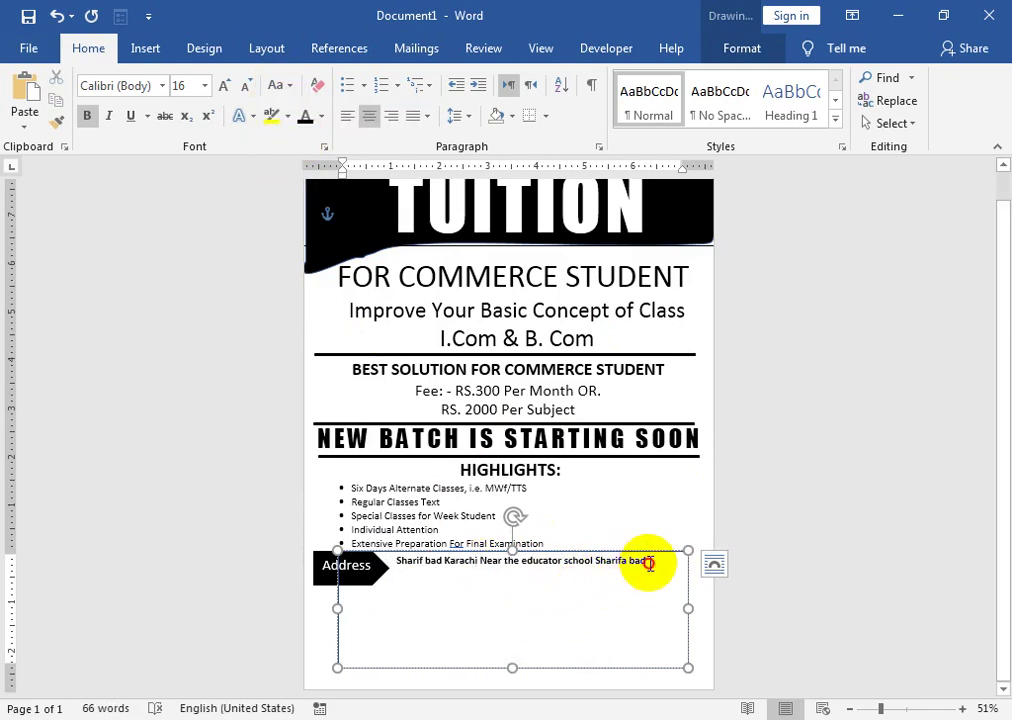
key(Return)
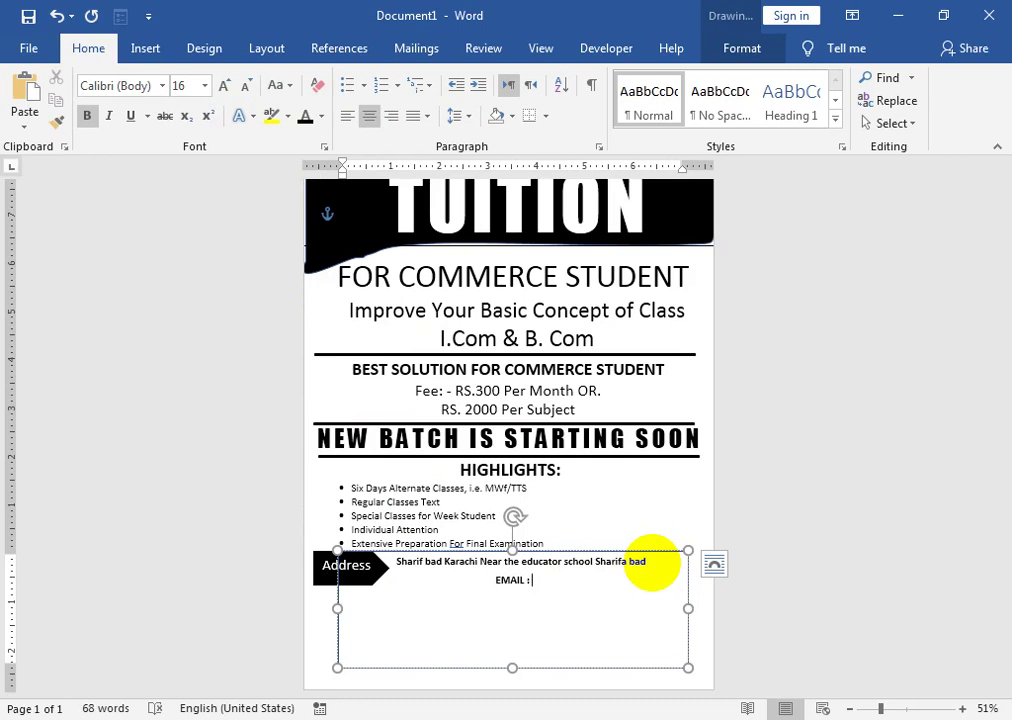
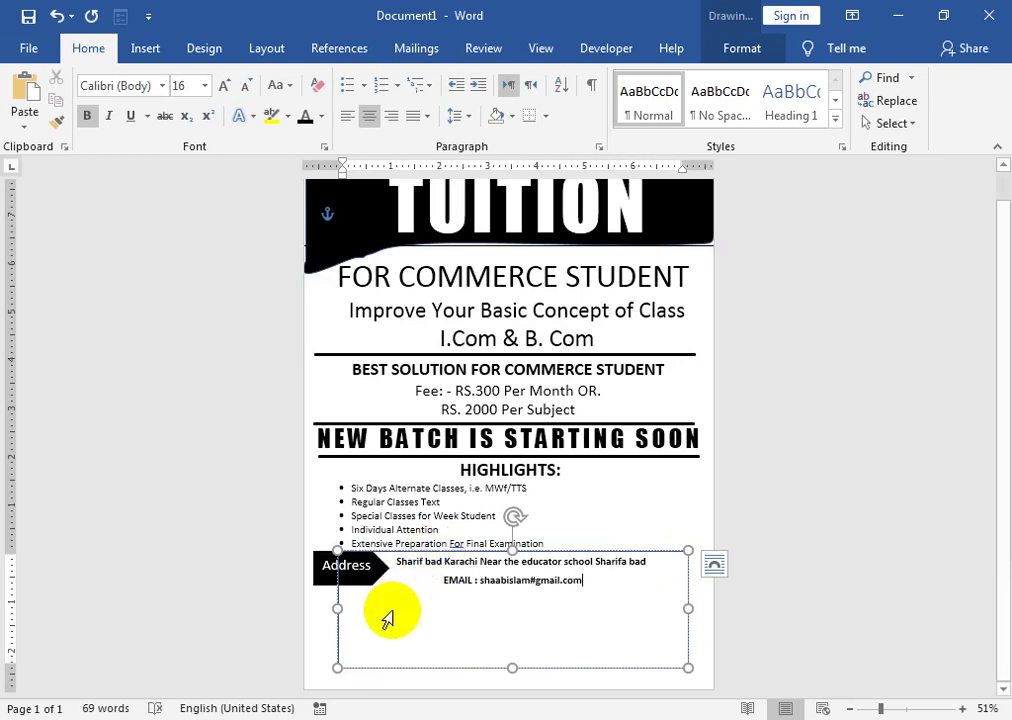
- Enter the e-mail address, add a MOB line with the mobile number above it, and begin the website line
click(444, 581)
key(Return)
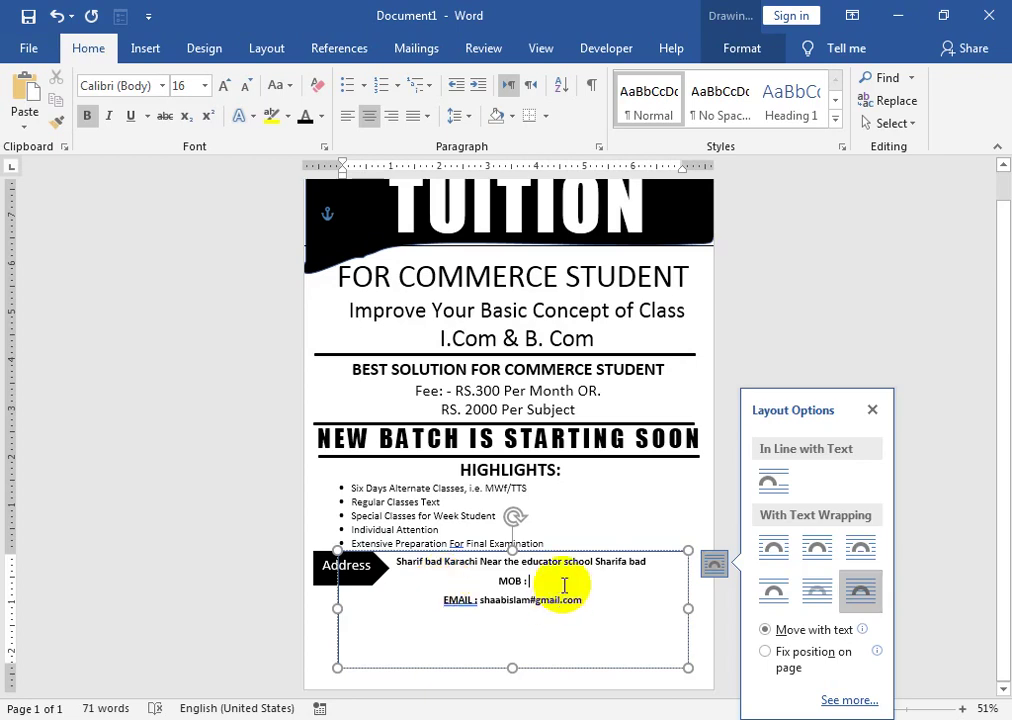
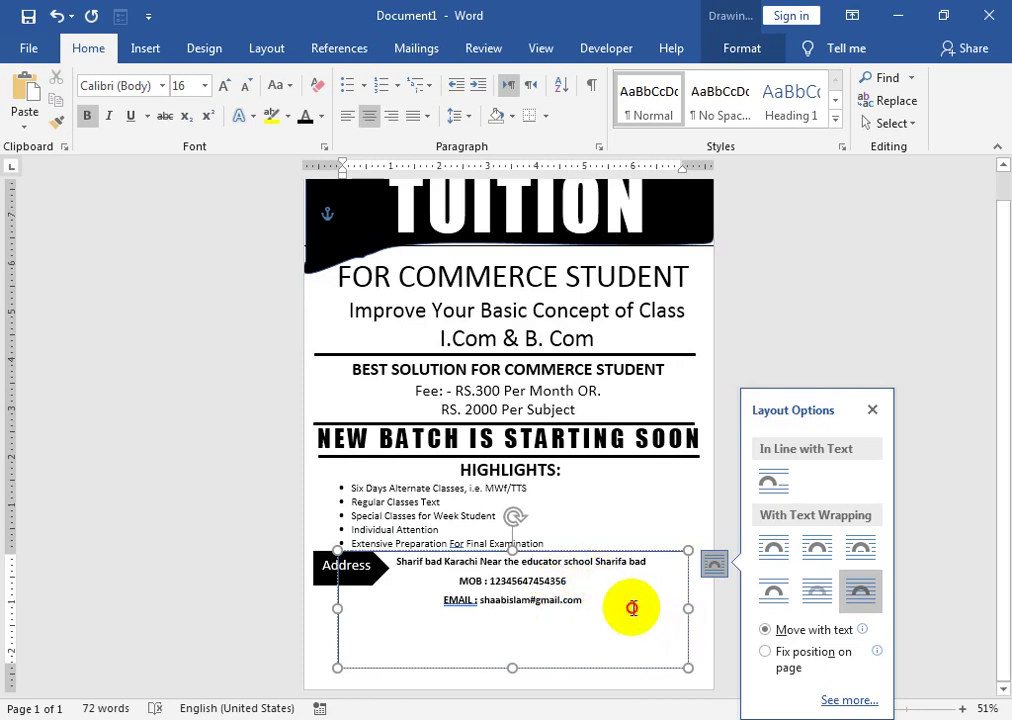
key(Return)
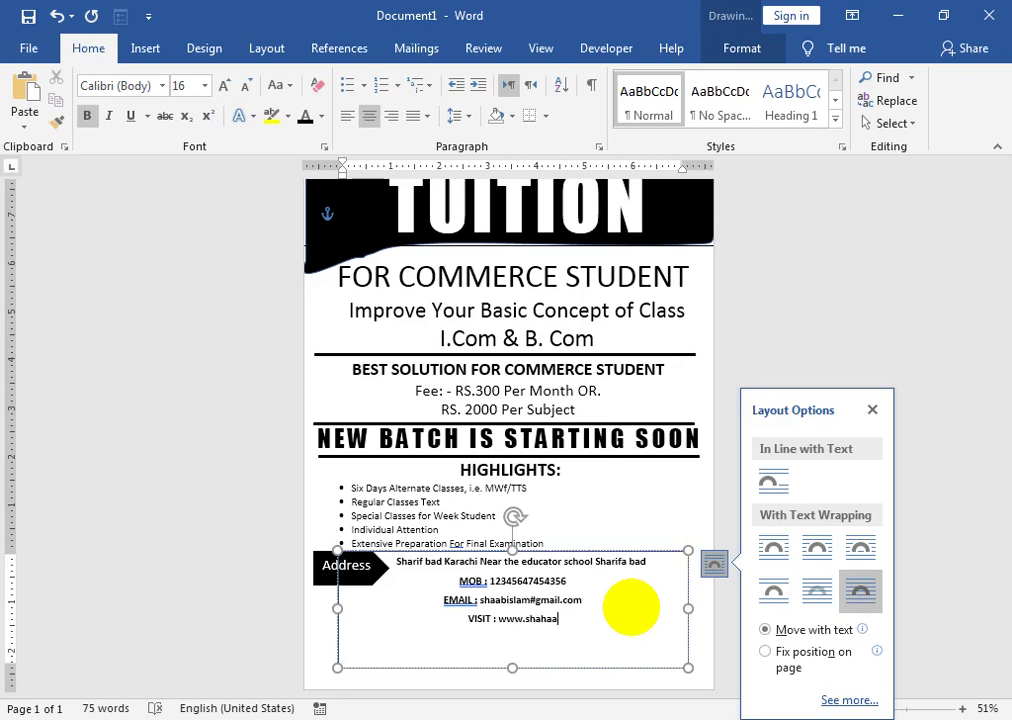
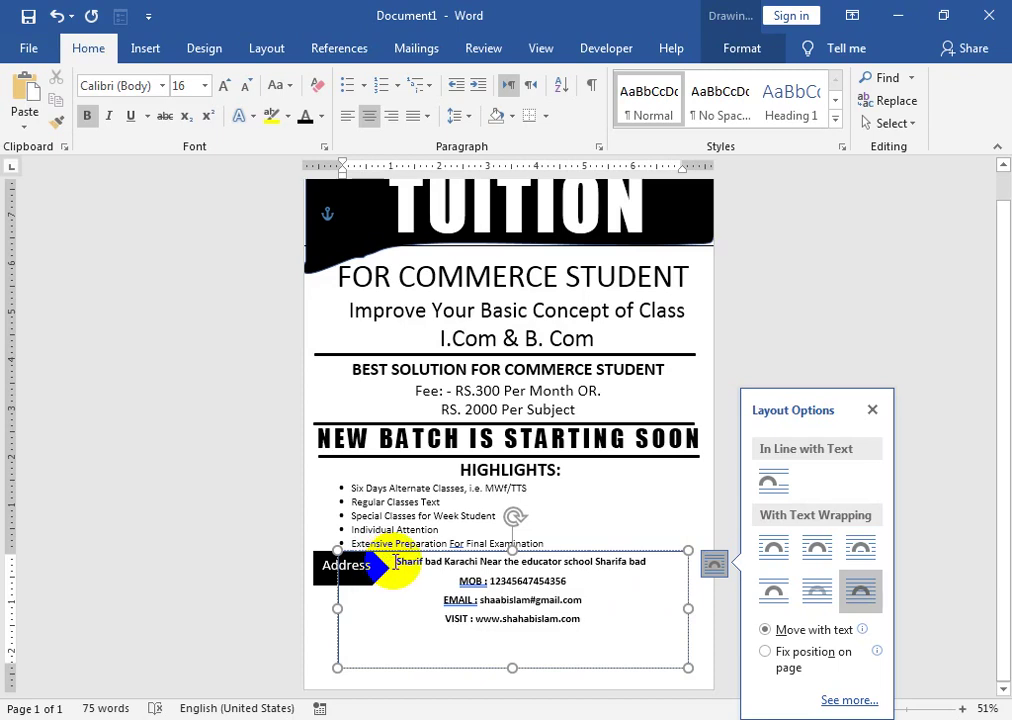
- Apply No Spacing, center the contact lines and set their font colour
drag(386, 563, 578, 625)
click(717, 118)
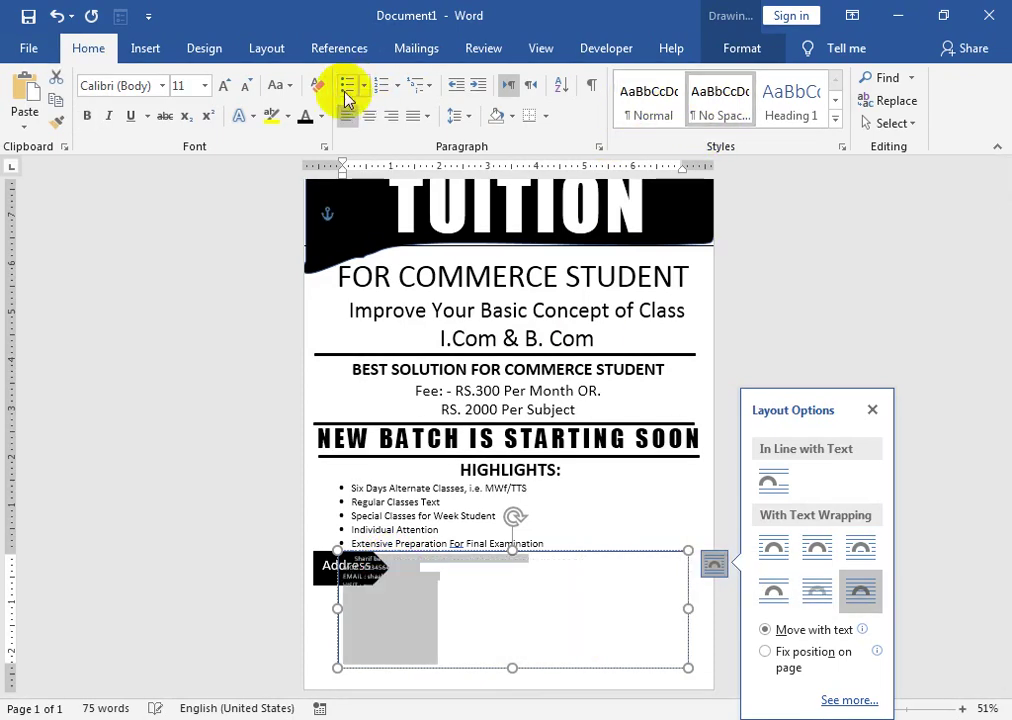
click(370, 116)
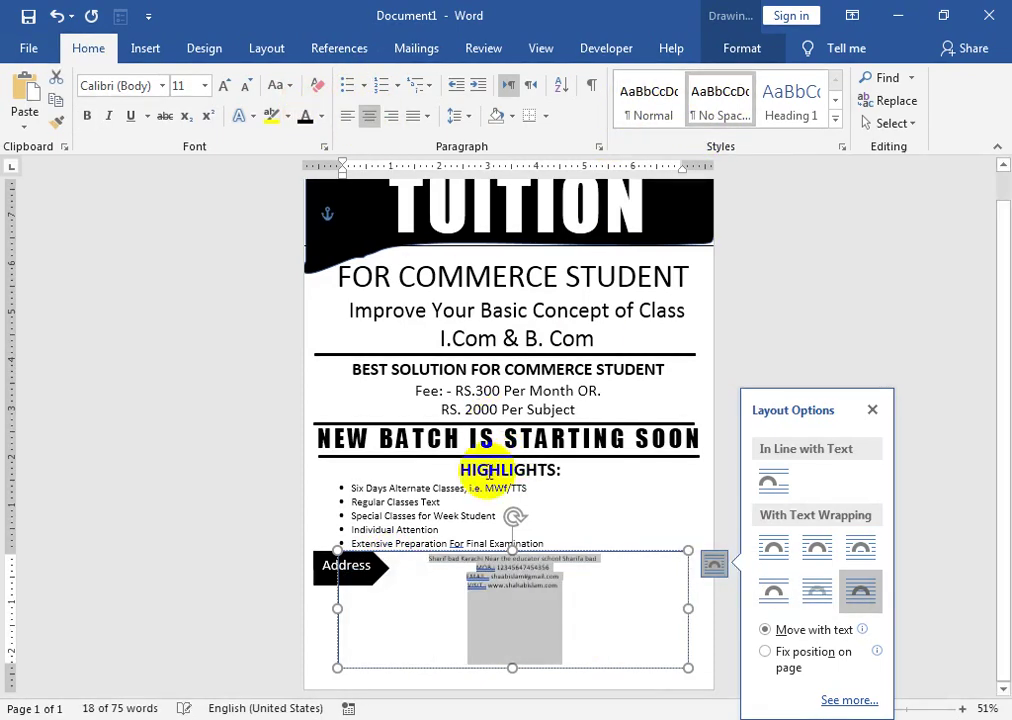
click(414, 563)
drag(428, 560, 590, 655)
click(322, 122)
click(343, 203)
- Enlarge the contact lines to 16 pt and make them bold
click(225, 86)
click(225, 86)
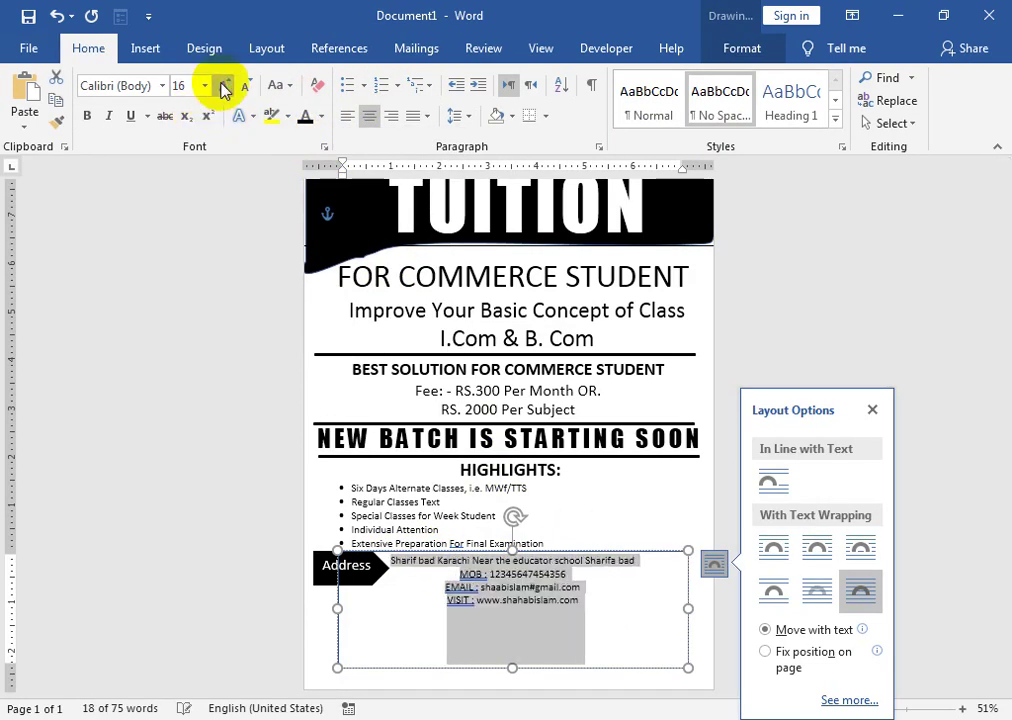
click(225, 86)
click(225, 86)
click(240, 86)
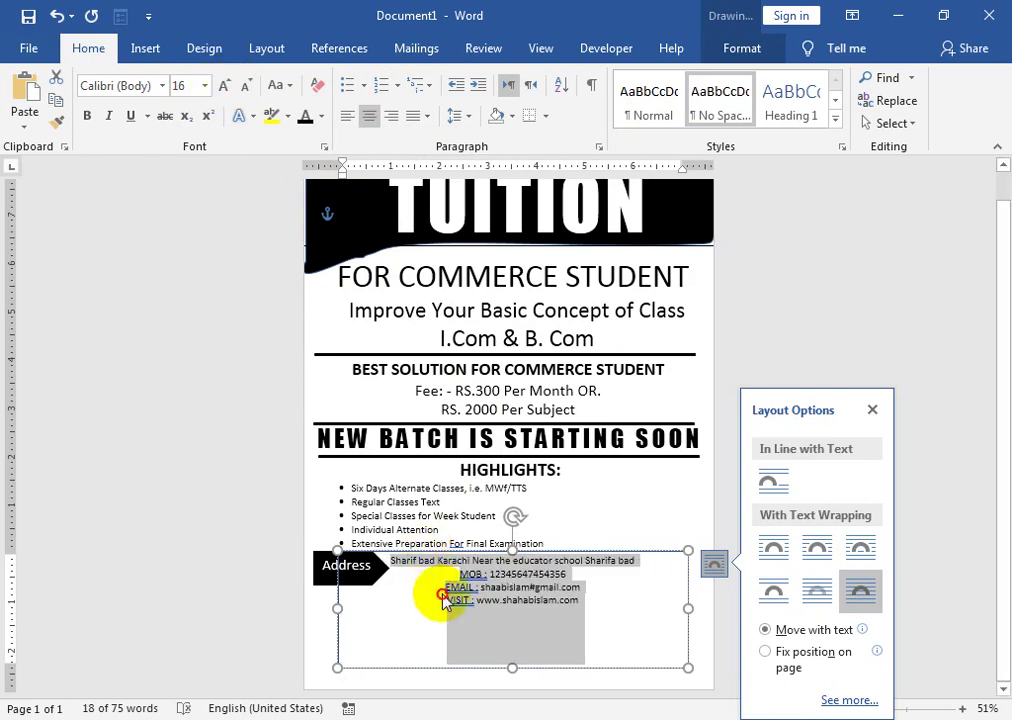
click(463, 565)
drag(398, 565, 592, 605)
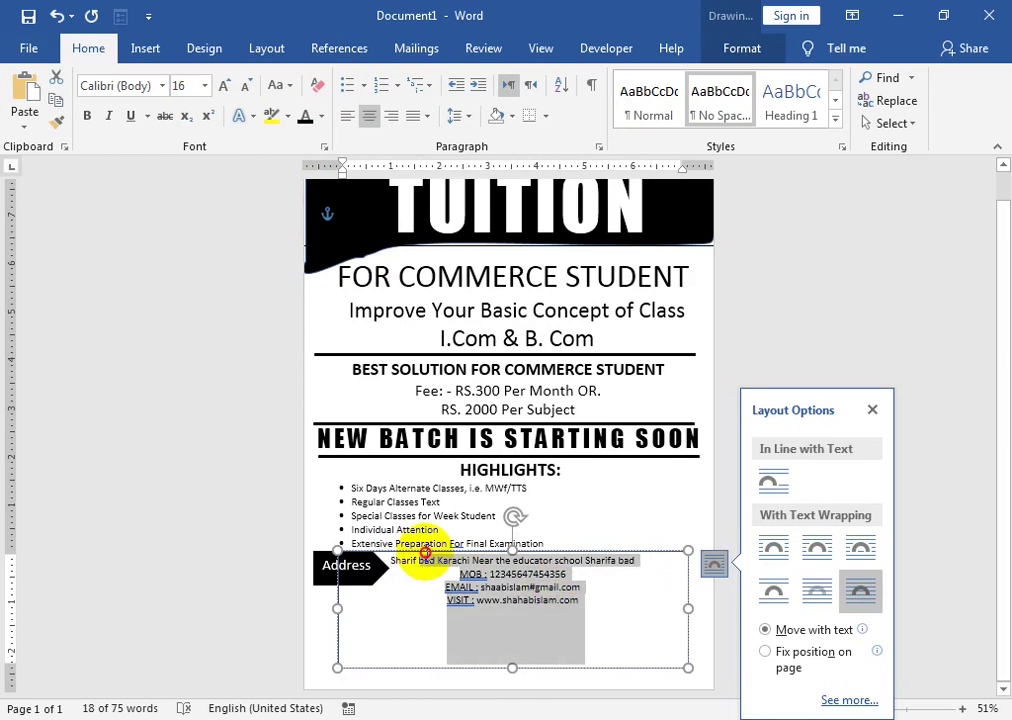
click(90, 118)
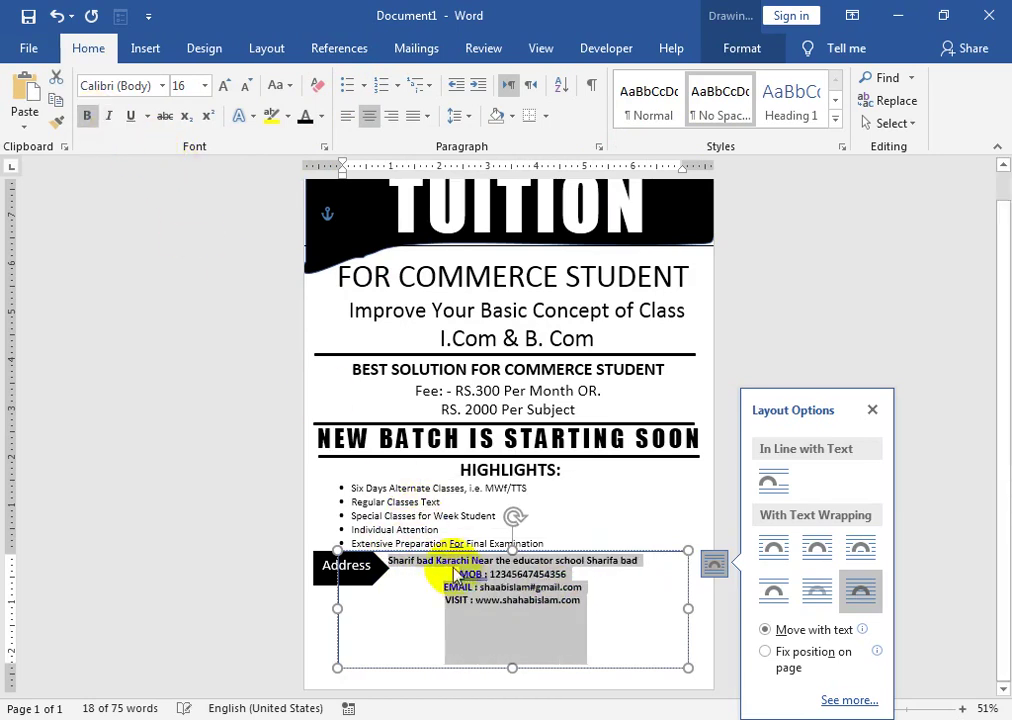
- Ignore the spelling flags on MOB:, EMAIL: and VISIT:, then shorten the box to fit
right_click(470, 580)
click(410, 331)
right_click(455, 587)
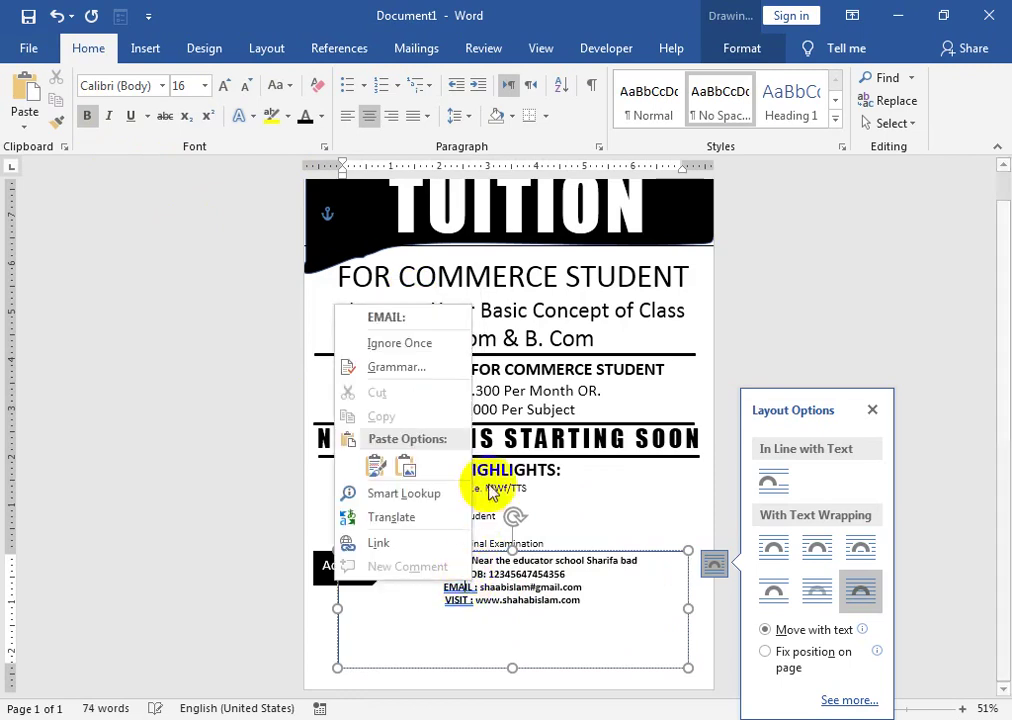
click(399, 343)
right_click(455, 600)
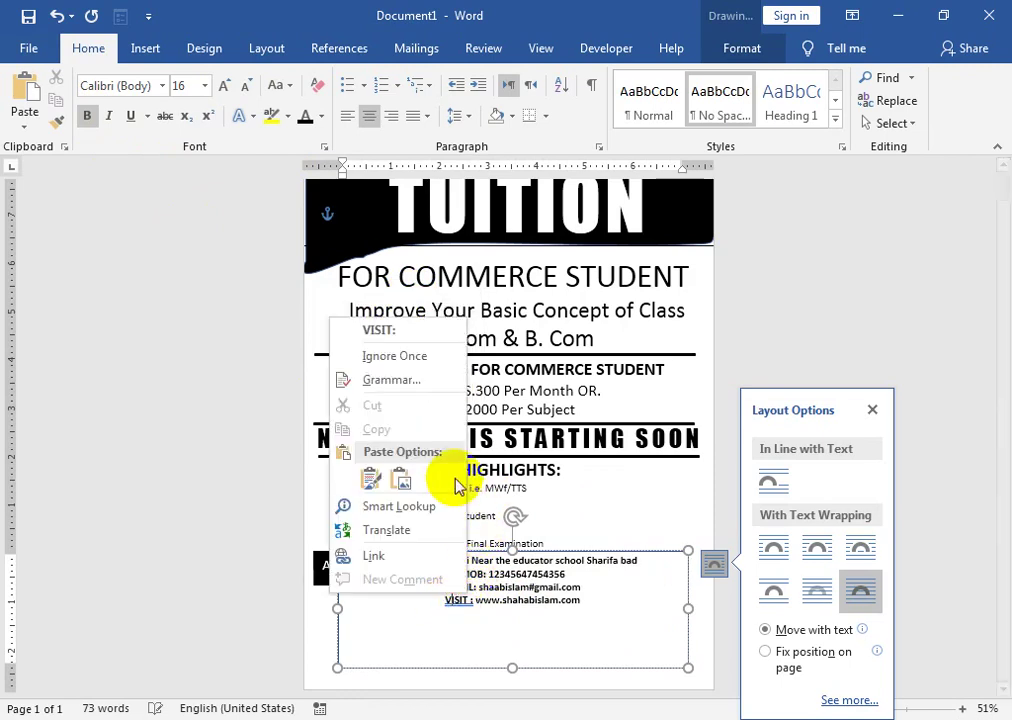
click(418, 355)
click(512, 630)
drag(512, 630, 515, 612)
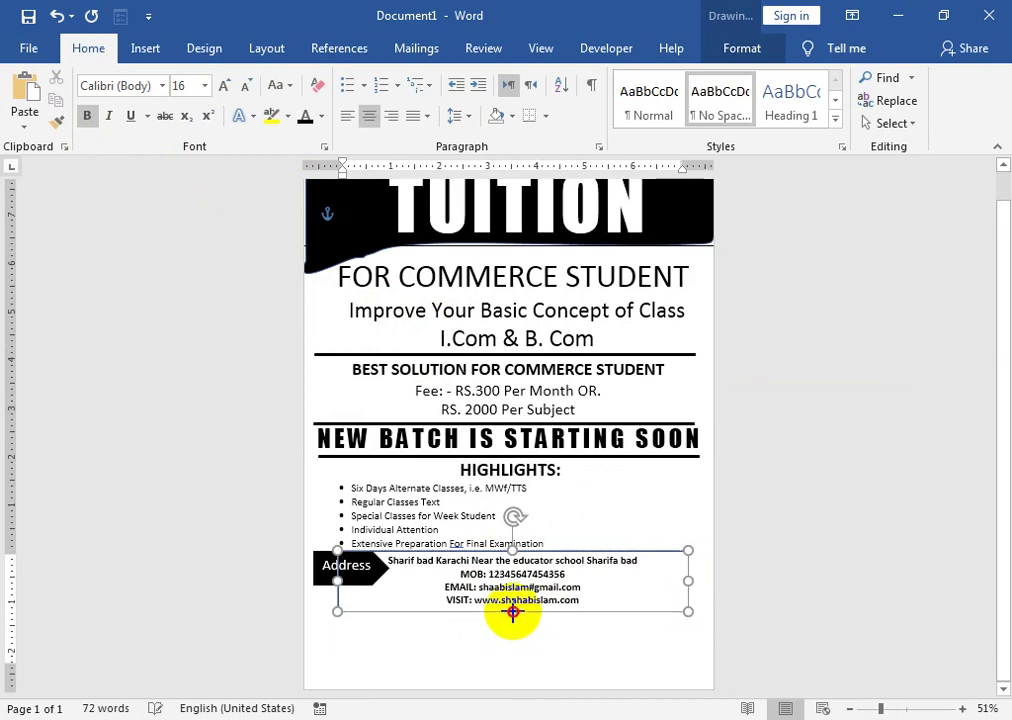
click(576, 648)
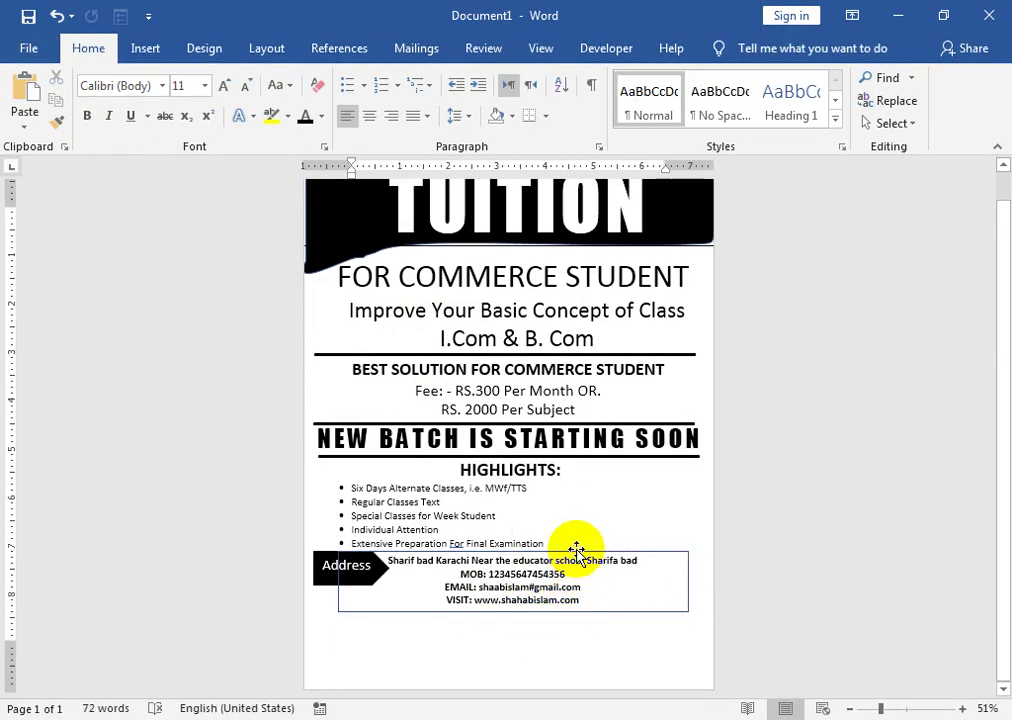
- Move the contact box slightly lower beneath the Address label
click(576, 551)
key(ctrl+z)
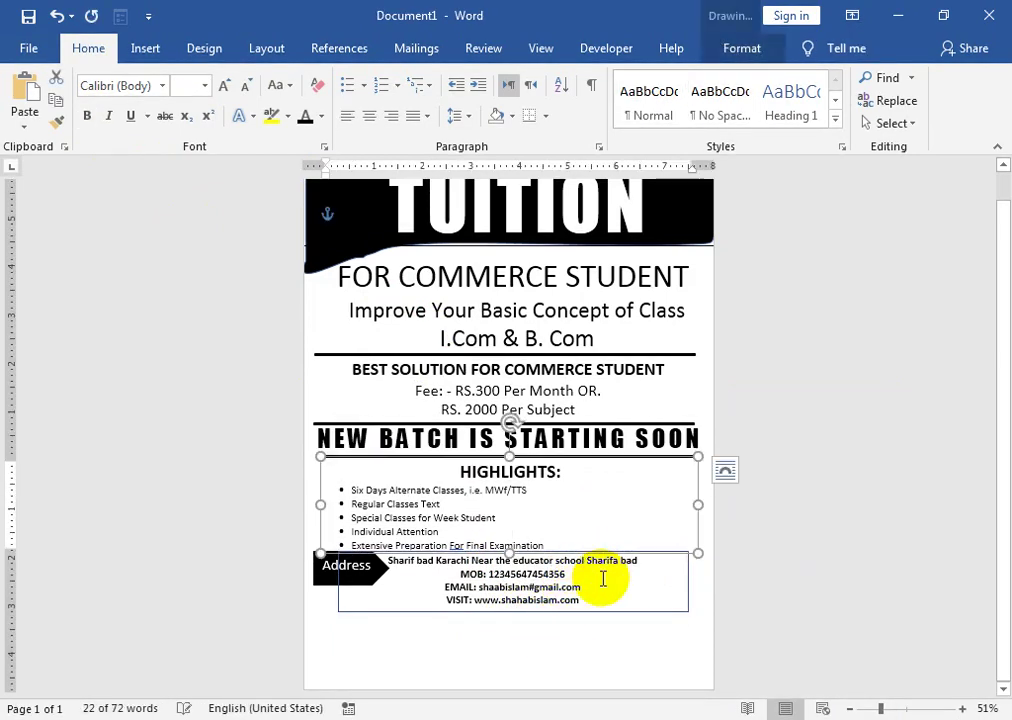
key(ctrl+y)
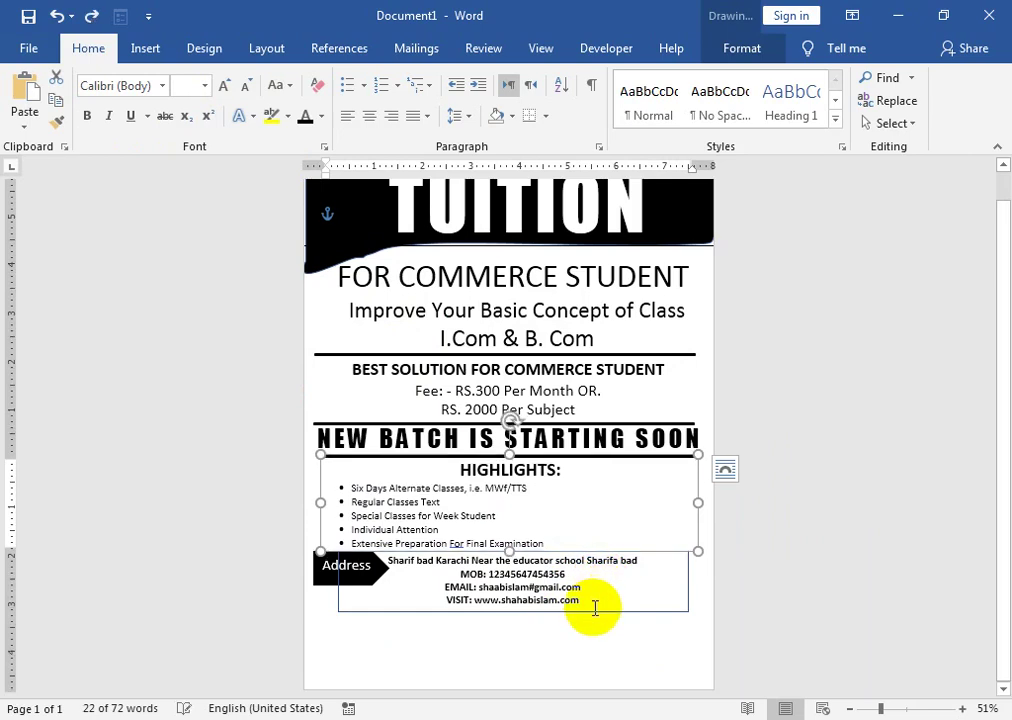
drag(593, 613, 586, 633)
- Make the Address arrow slightly taller
click(330, 563)
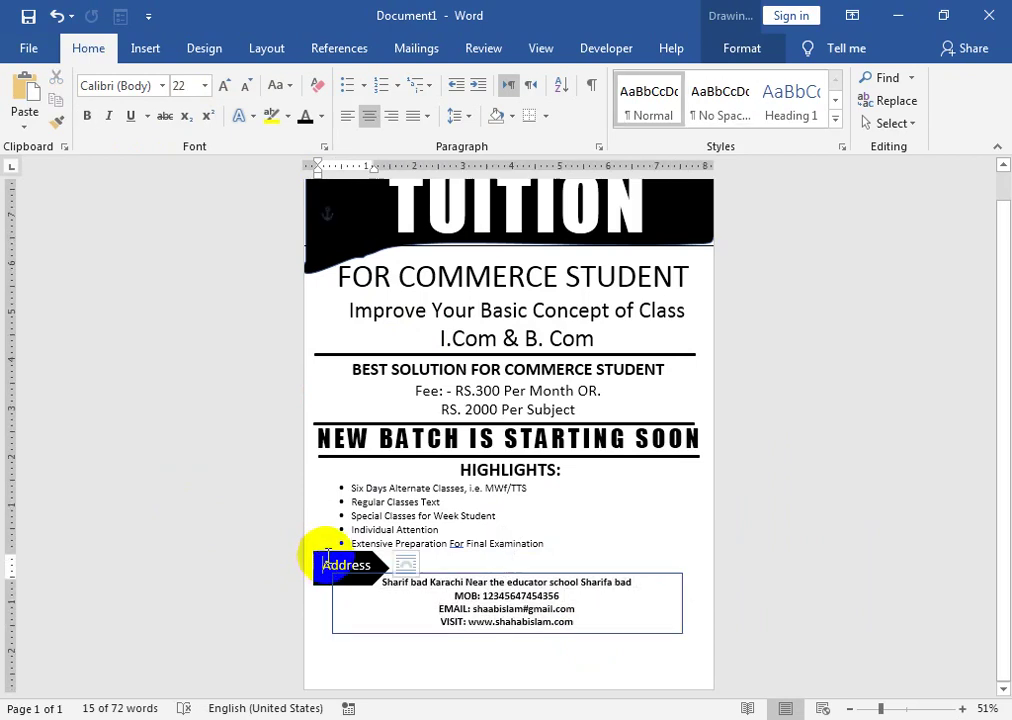
click(333, 584)
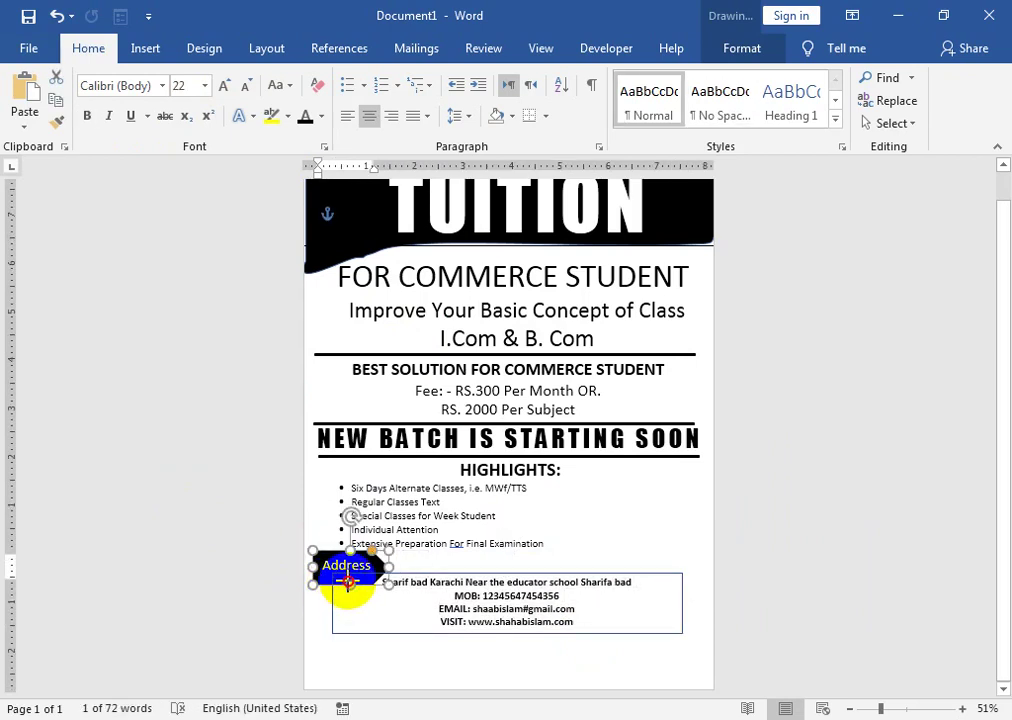
drag(350, 577, 351, 582)
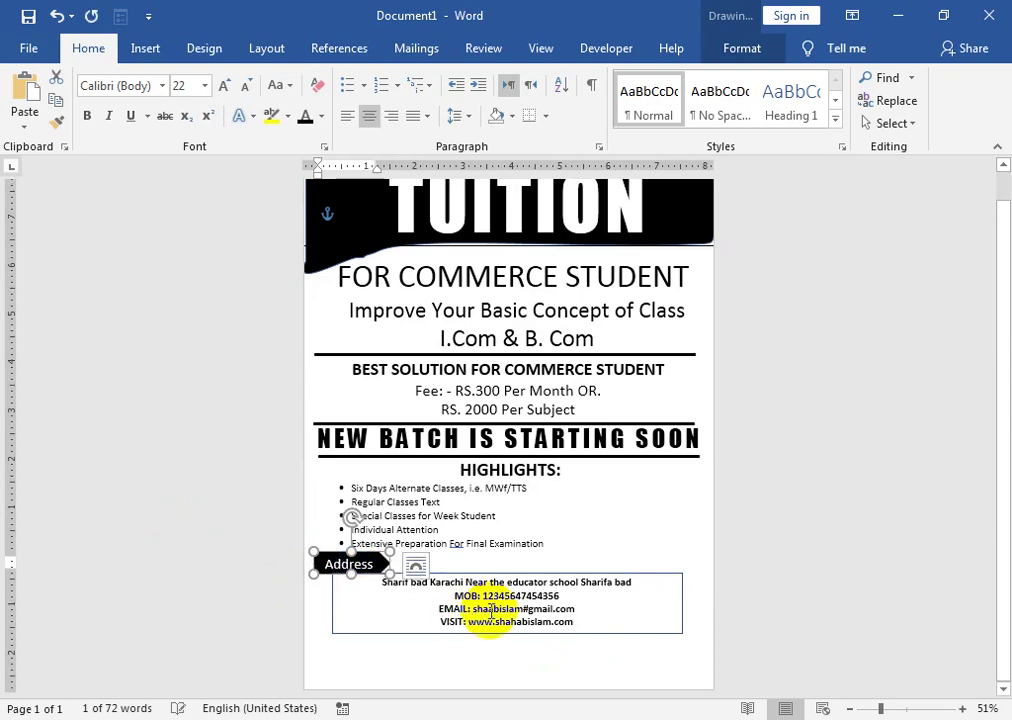
click(619, 628)
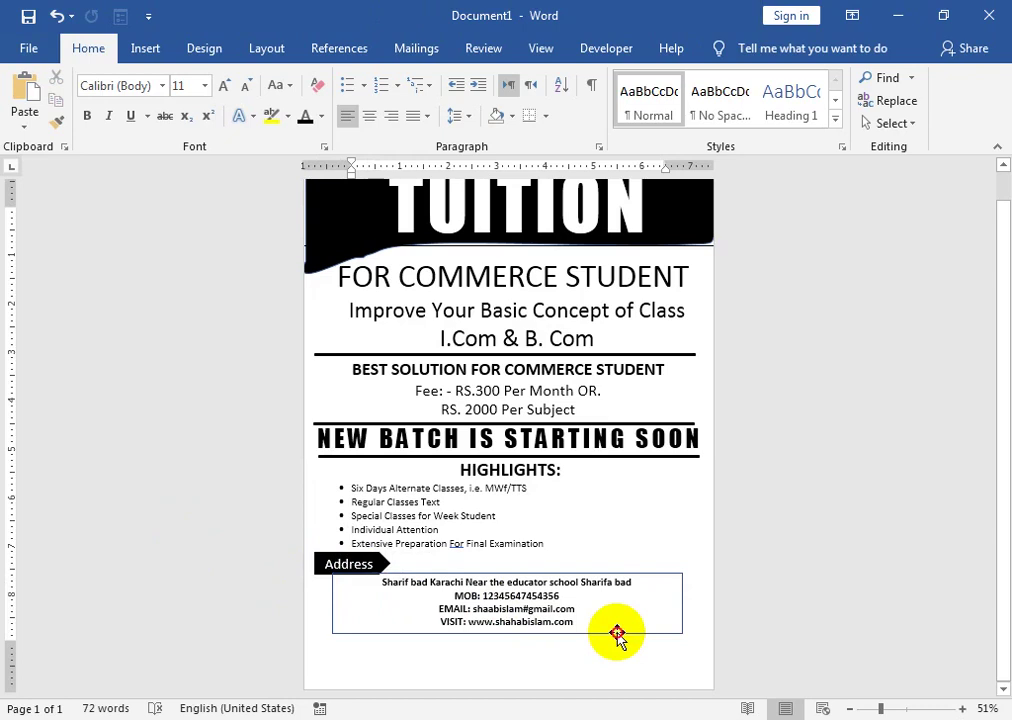
- Remove the border outline from the contact box
click(617, 634)
click(355, 105)
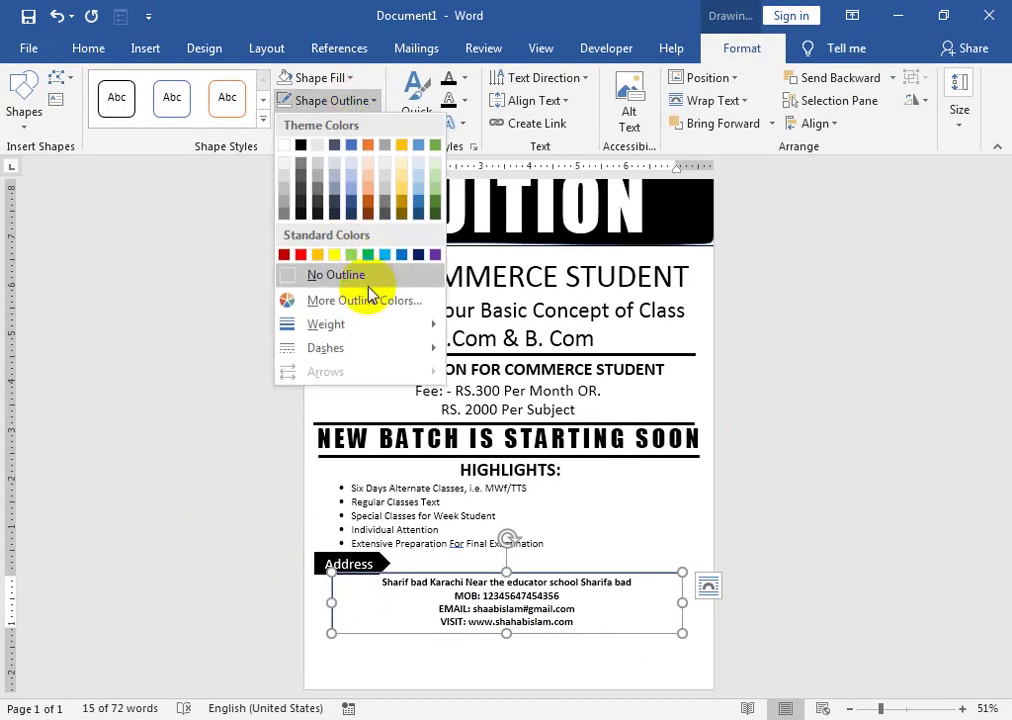
click(366, 280)
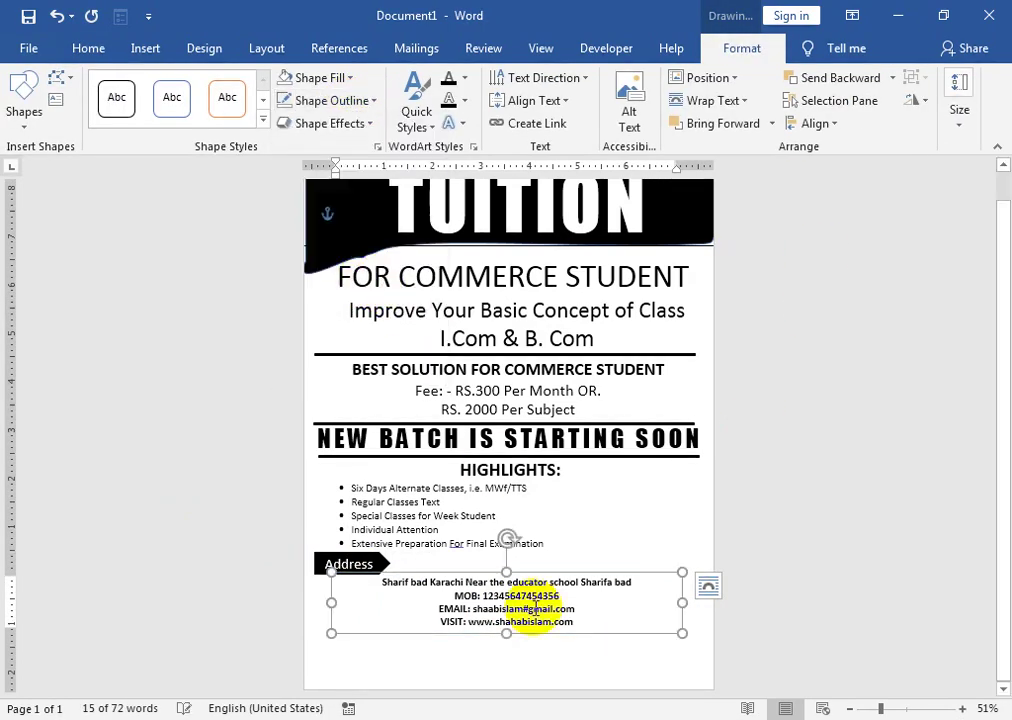
click(370, 568)
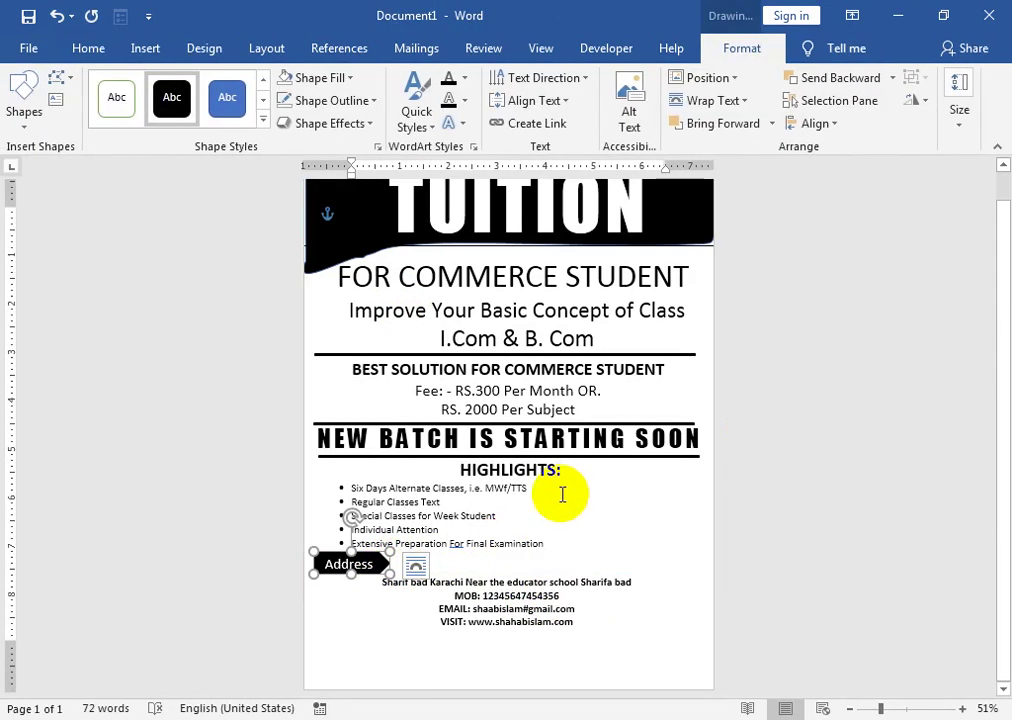
click(562, 494)
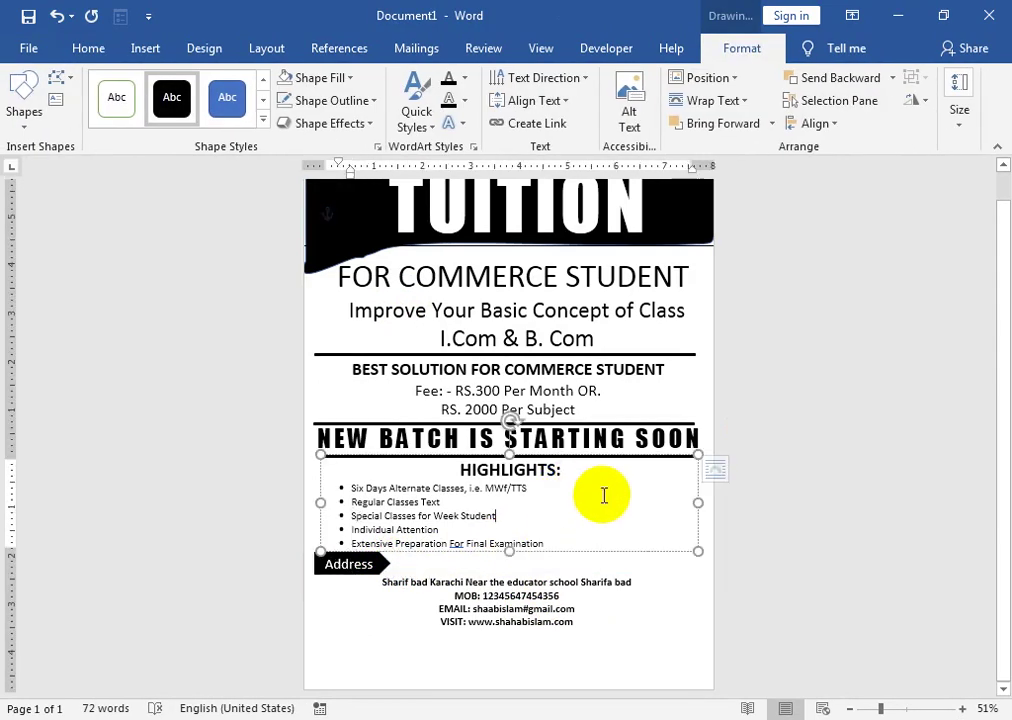
- Move the horizontal divider line down to the Address row
click(431, 425)
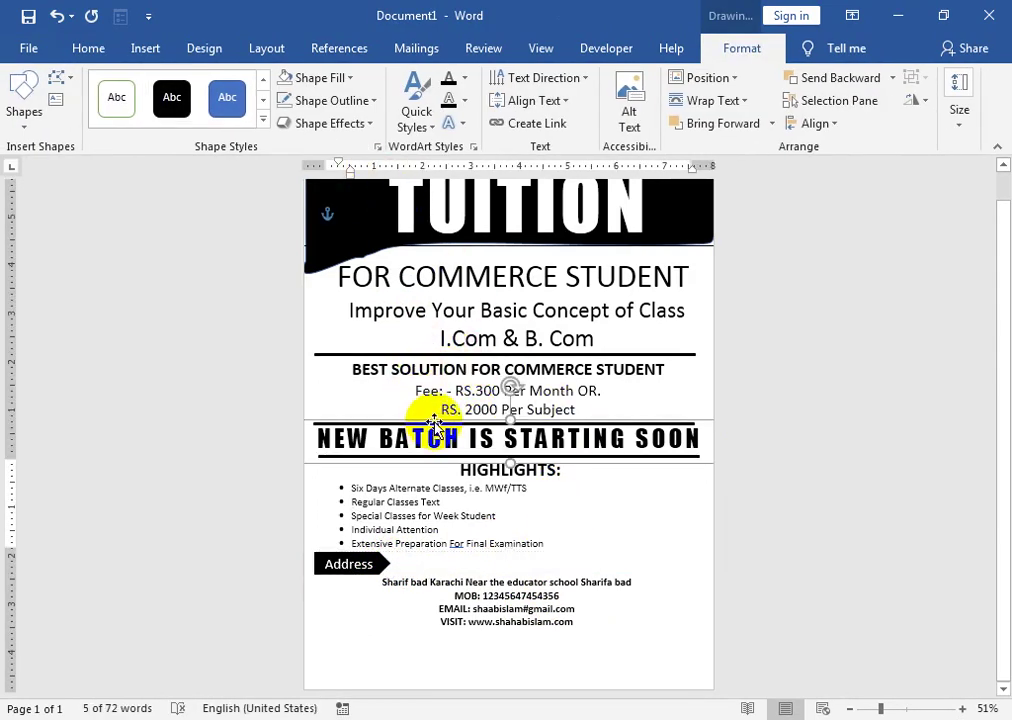
click(390, 352)
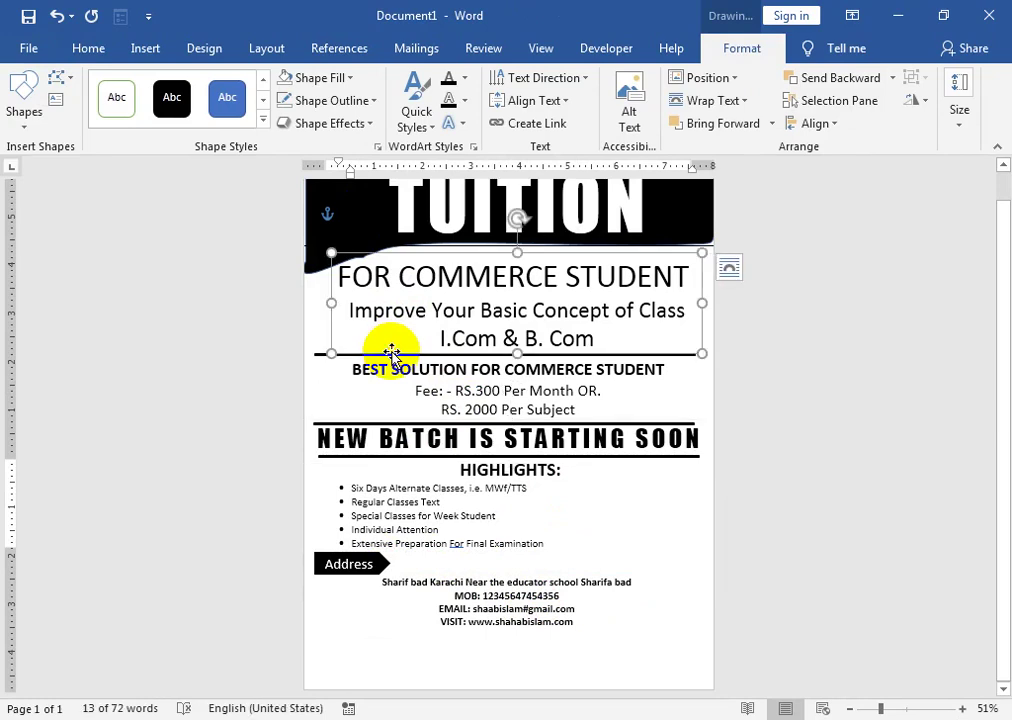
click(319, 355)
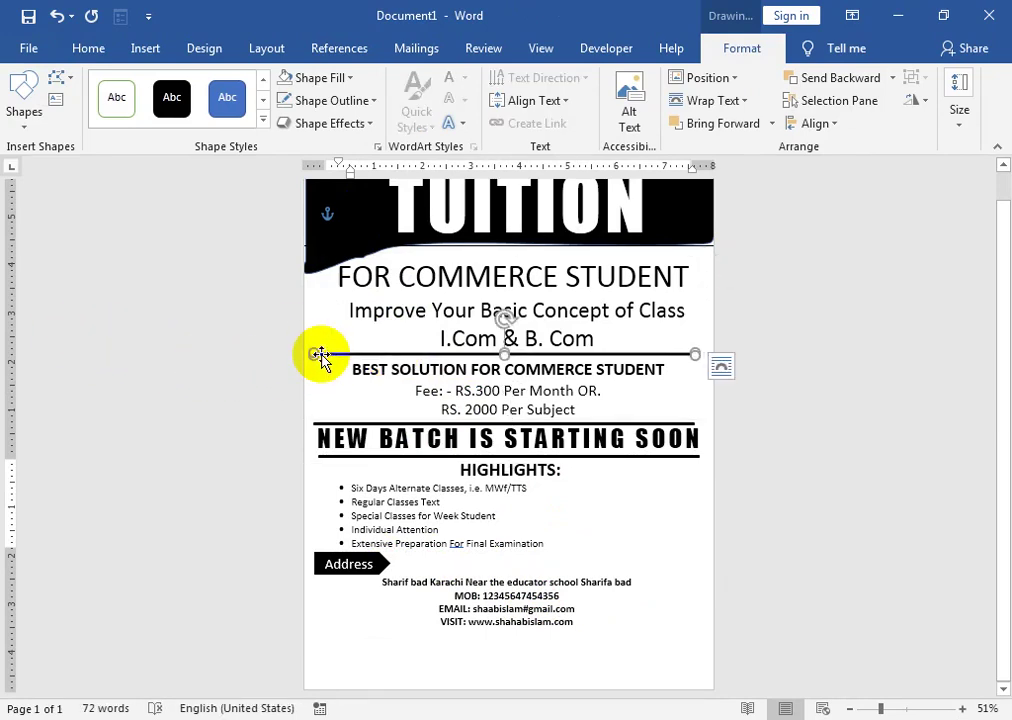
drag(321, 358, 335, 565)
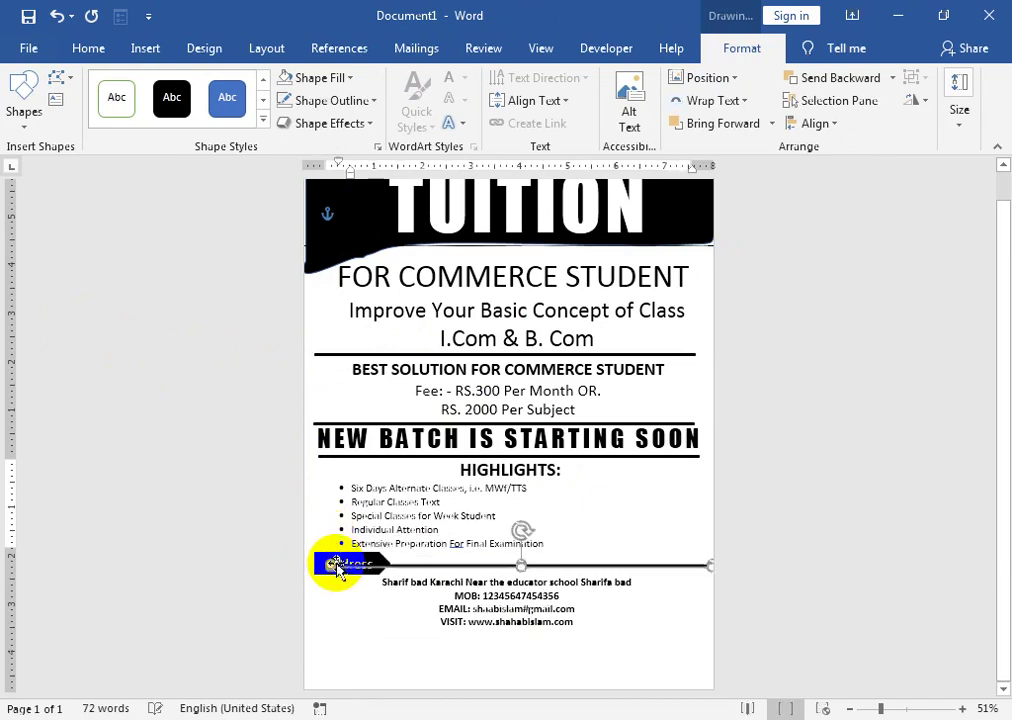
- Send the divider line to the back so the Address banner sits on top of it
right_click(405, 568)
mouse_move(566, 386)
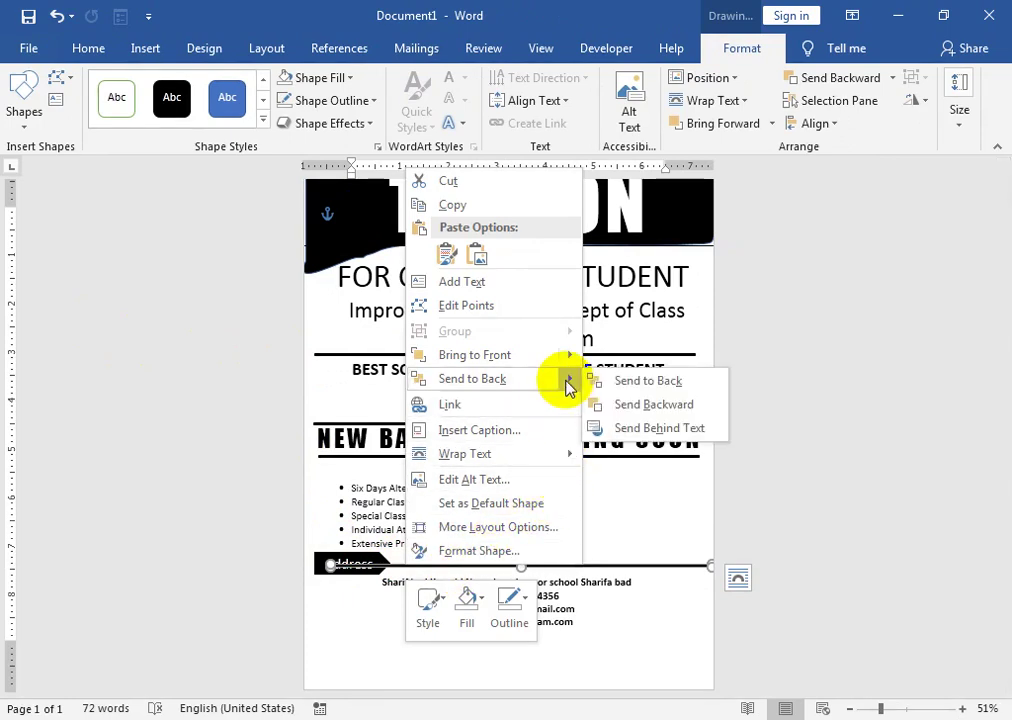
click(610, 381)
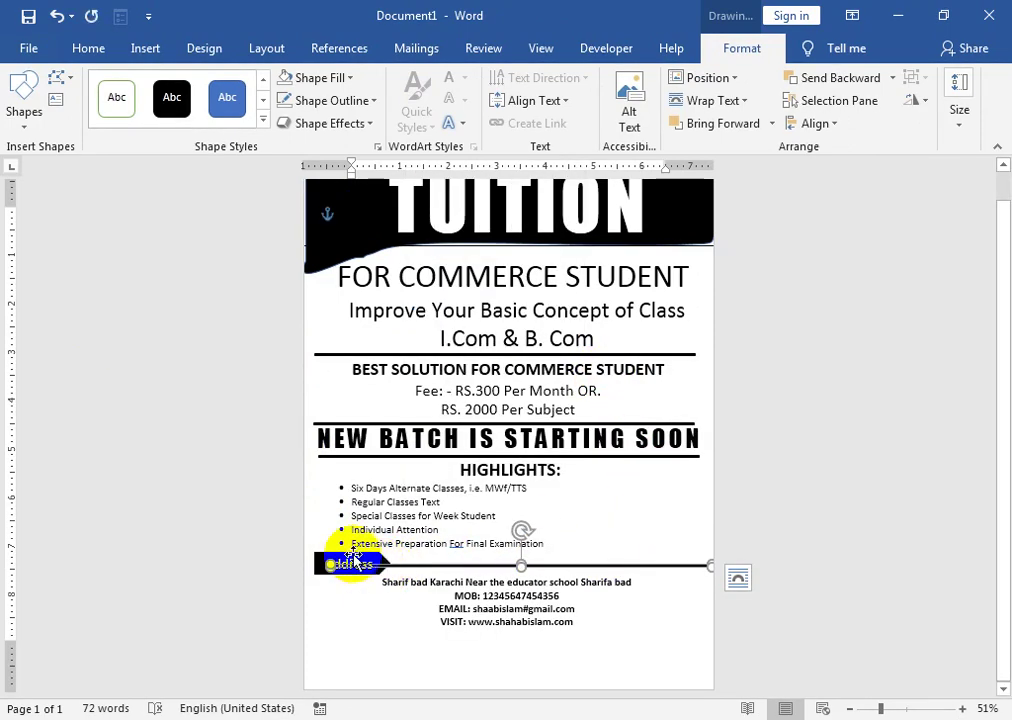
click(382, 560)
click(381, 613)
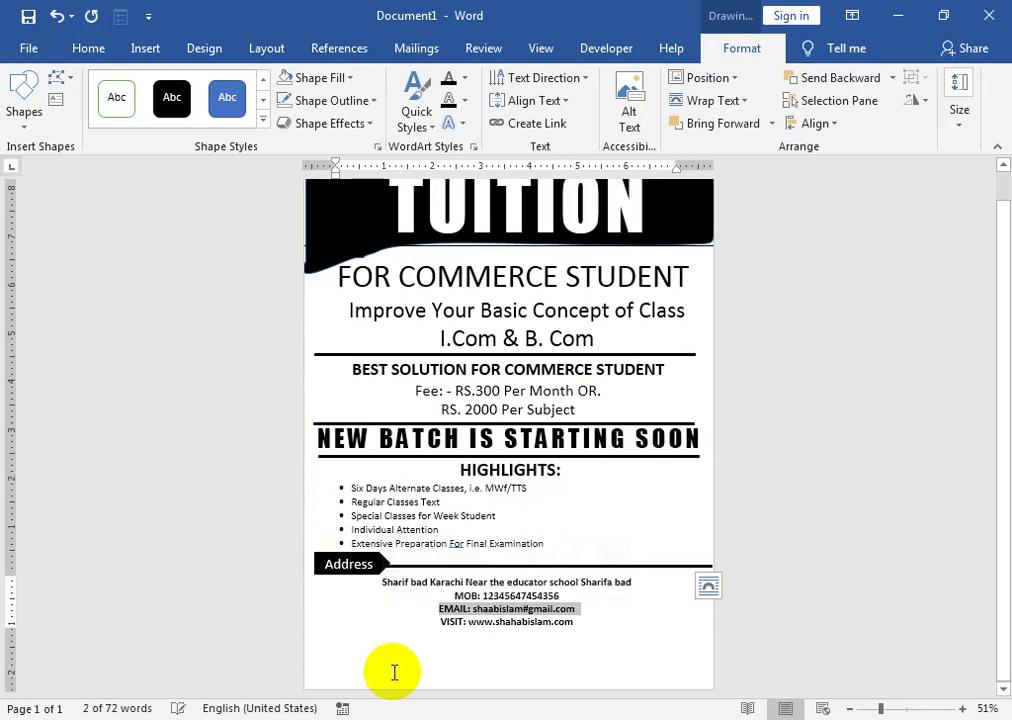
double_click(358, 542)
click(295, 556)
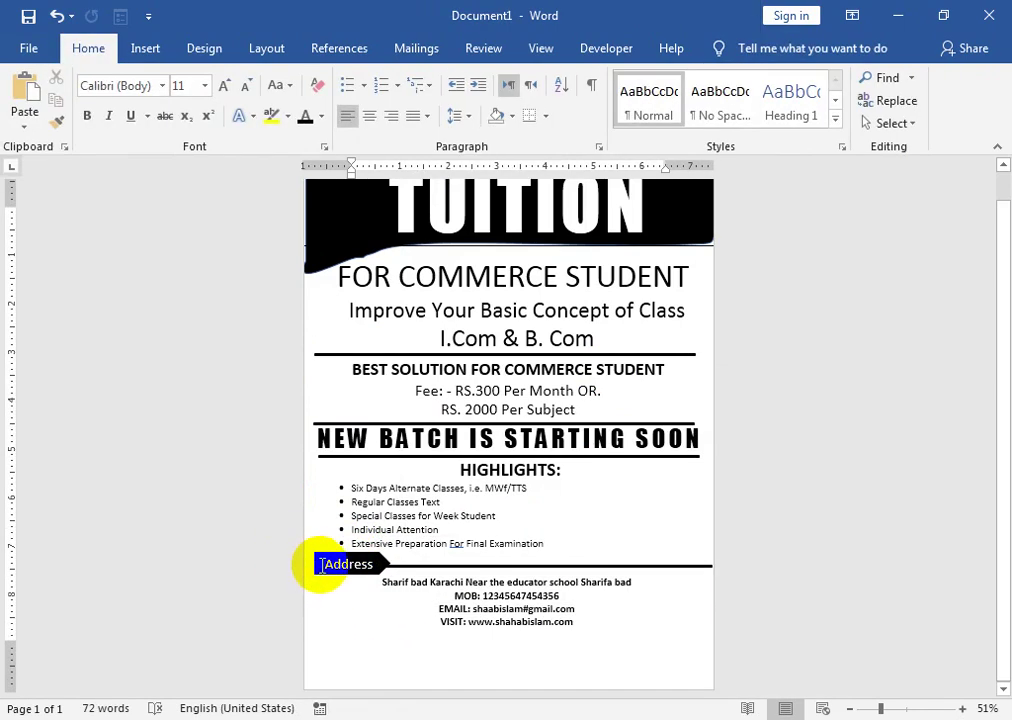
click(322, 578)
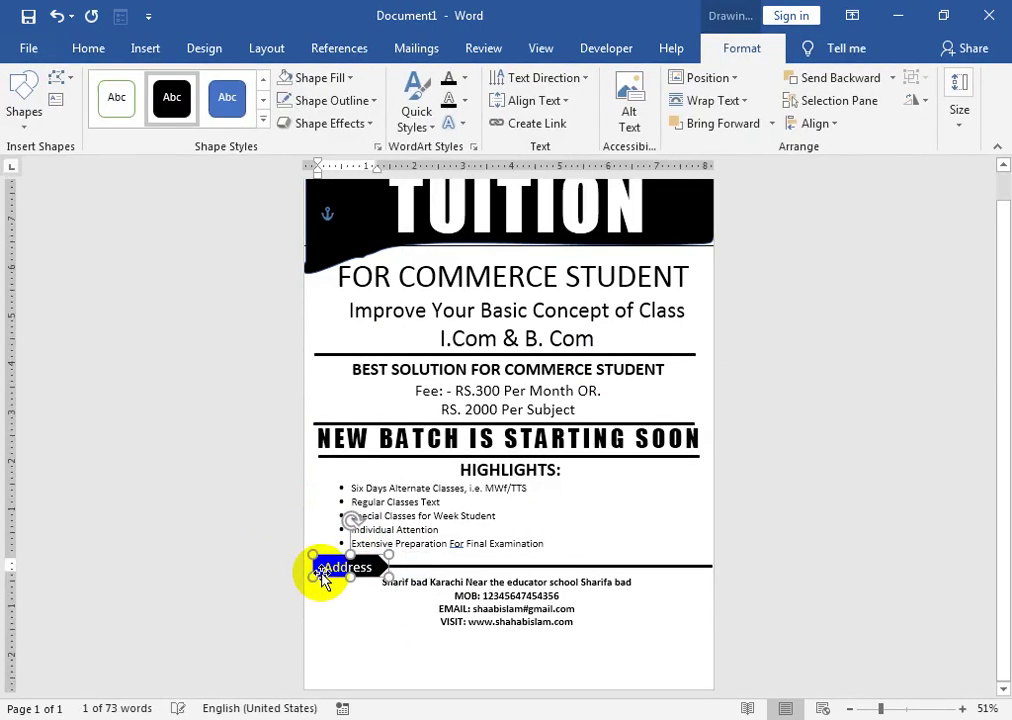
click(478, 672)
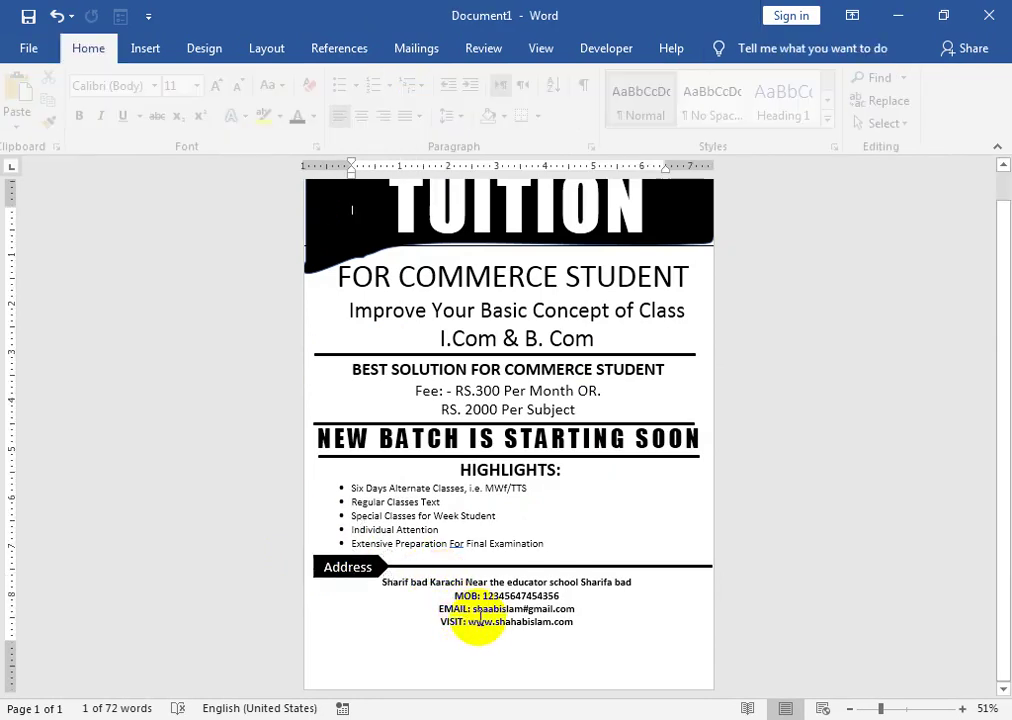
- Draw a rectangle across the page bottom, fill it black, and make it hold text
click(145, 48)
click(140, 123)
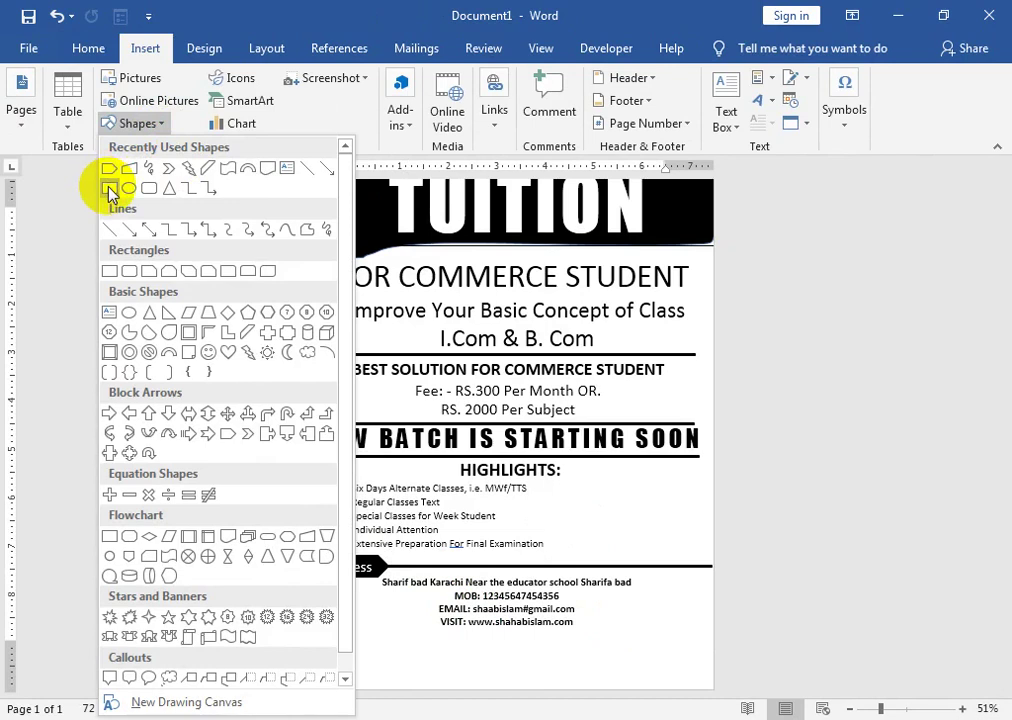
click(110, 189)
mouse_move(304, 645)
mouse_down()
mouse_move(427, 670)
mouse_move(713, 681)
mouse_up()
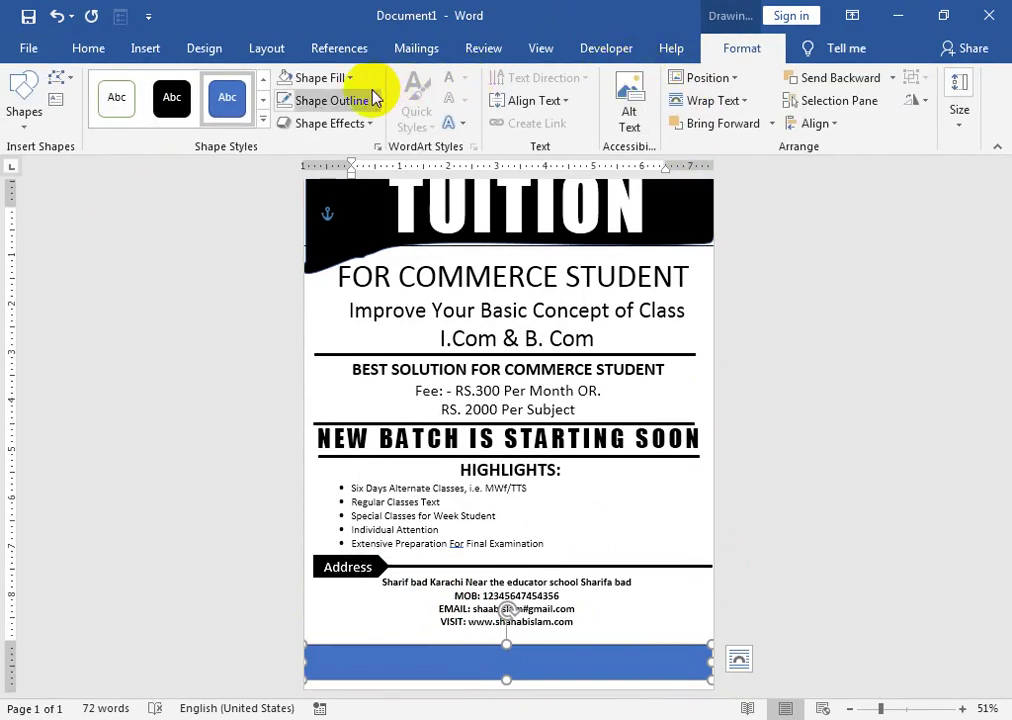
click(340, 78)
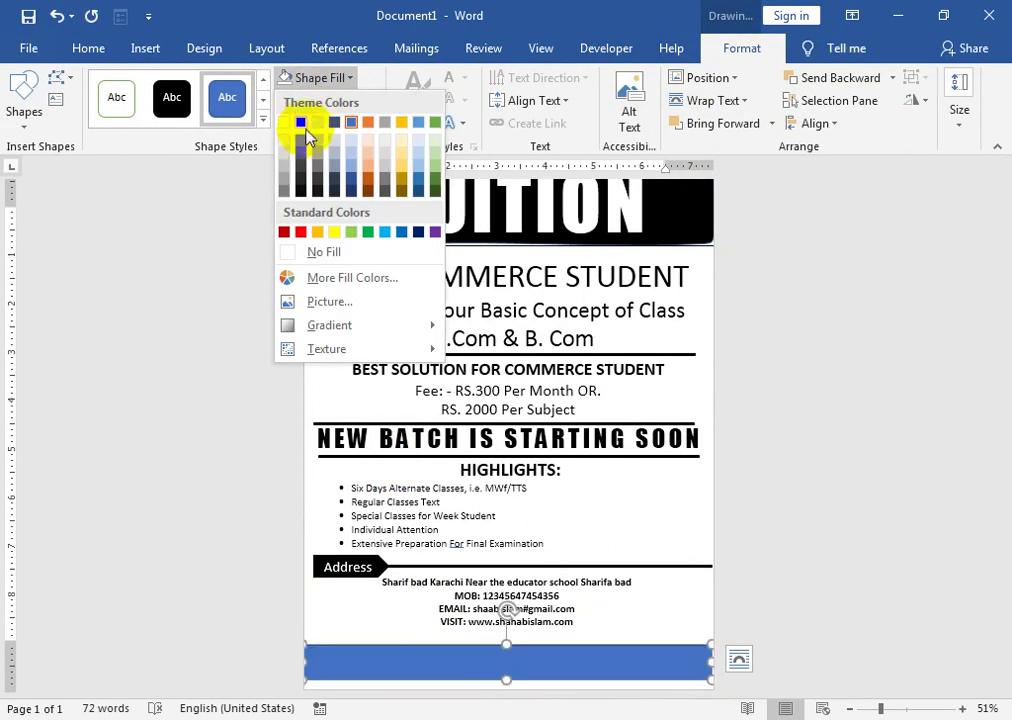
click(301, 123)
right_click(474, 655)
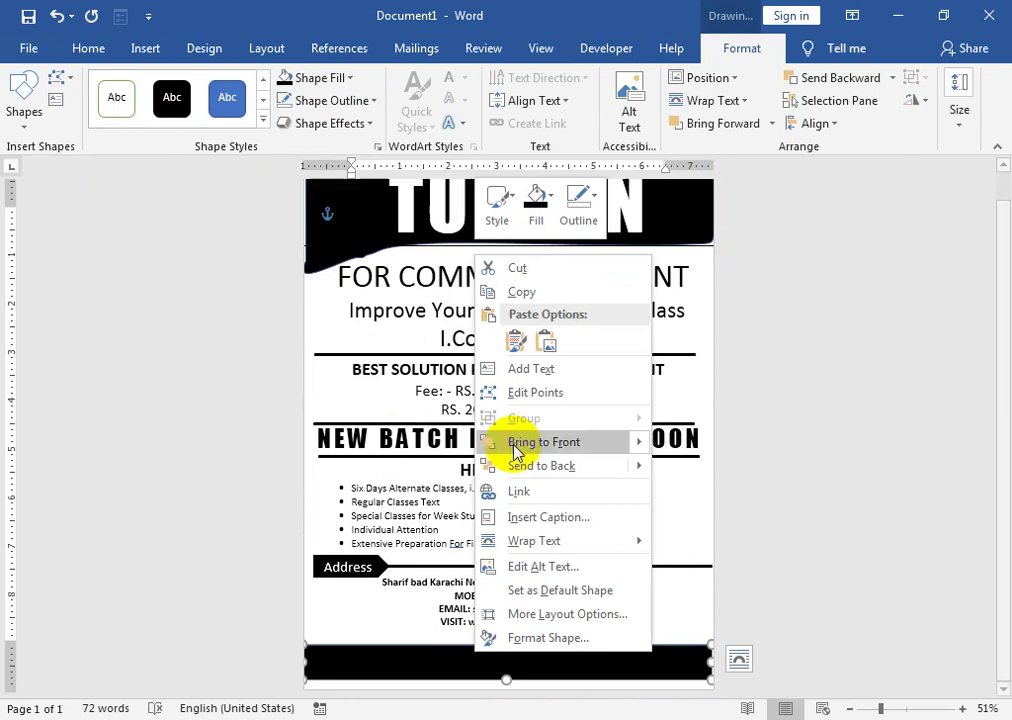
click(515, 339)
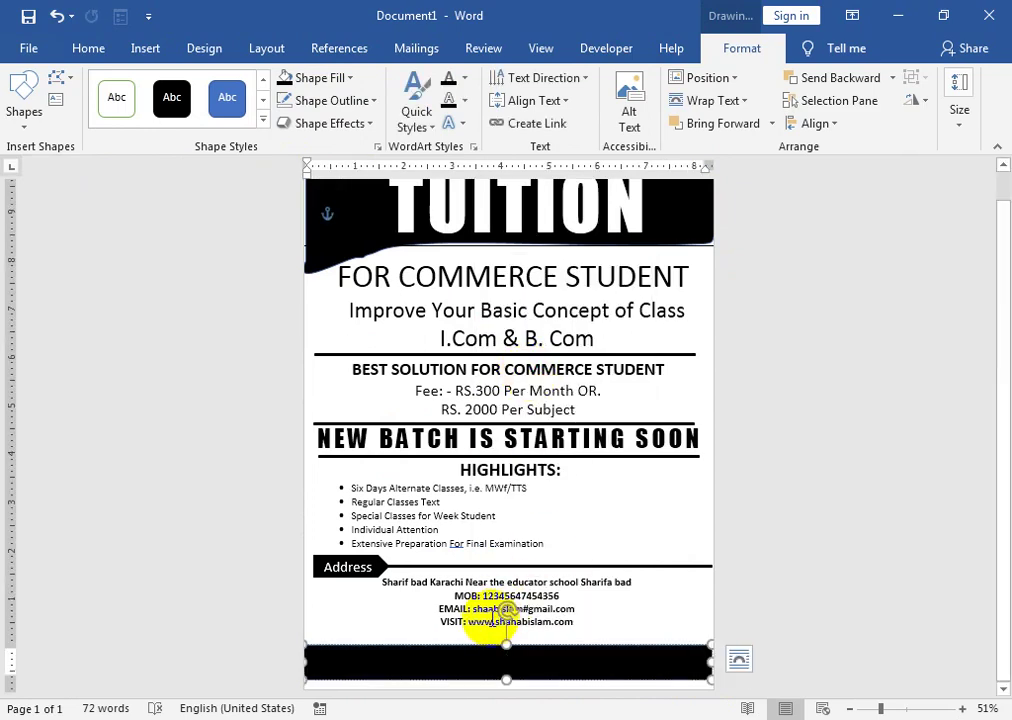
- Zoom to about 87% and type 'NOTE : EACH BATCH ONLY 10 TO 12 STUDENTS' in the black bar
click(899, 707)
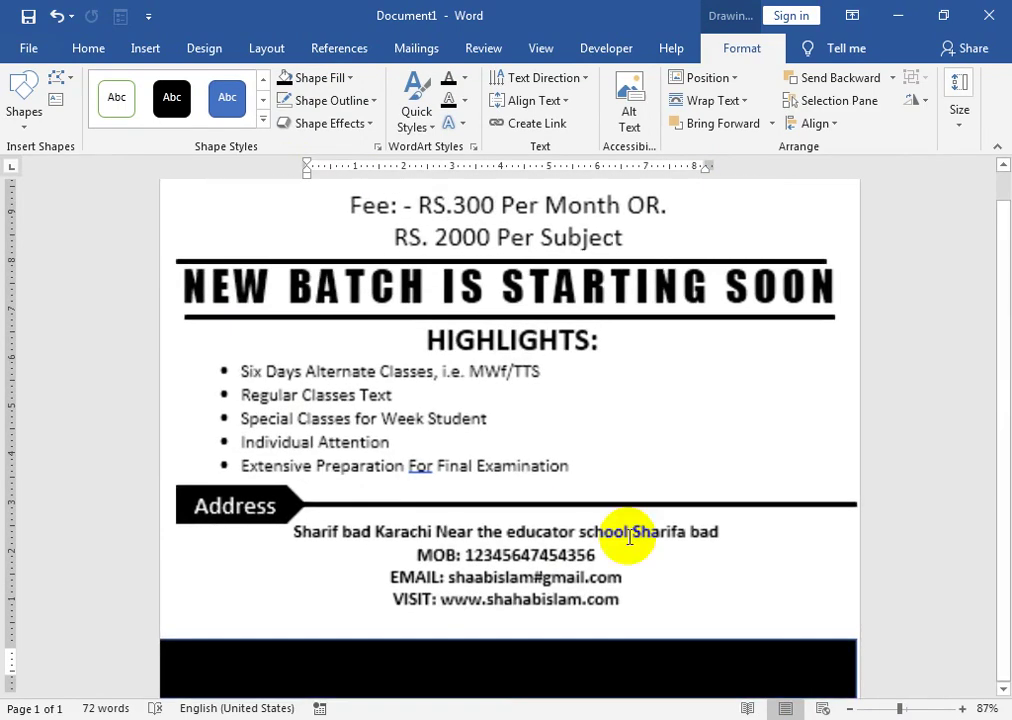
scroll(517, 609, down, 1)
text(N)
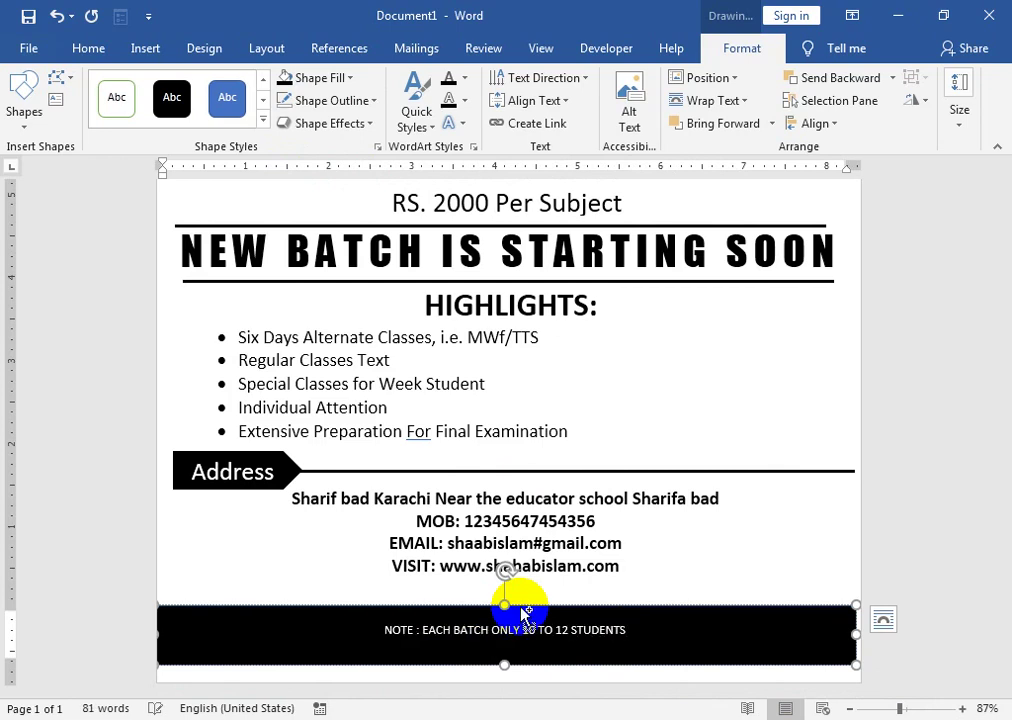
key(ctrl)
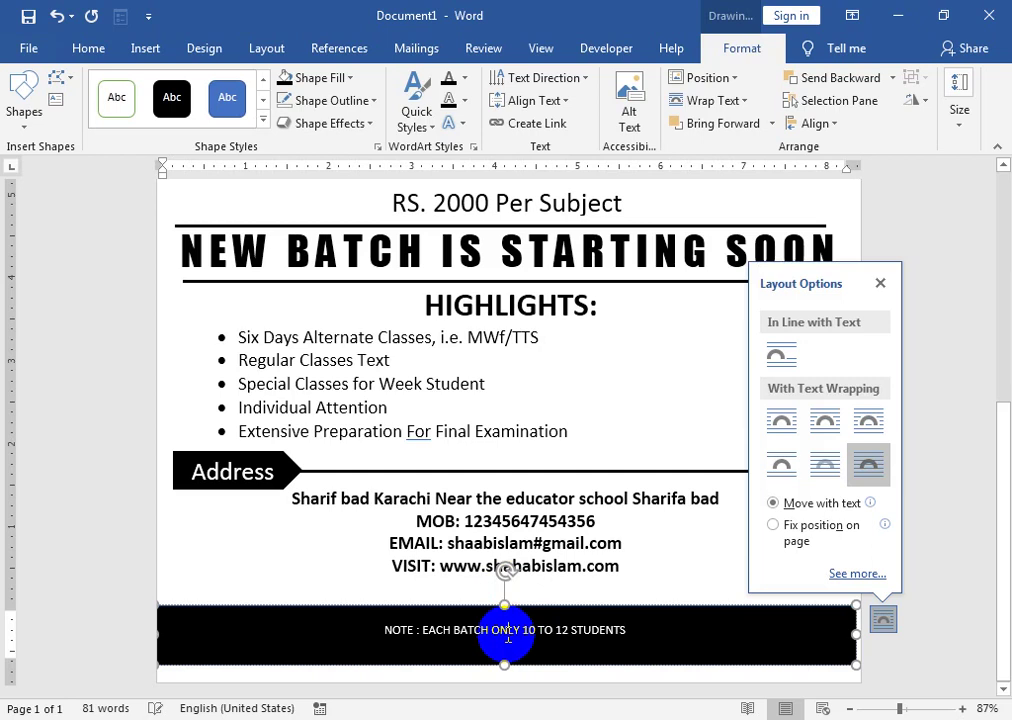
- Enlarge the note text step by step up to 26 pt
ctrl+click(507, 630)
click(100, 48)
click(223, 86)
click(223, 86)
click(223, 86)
click(223, 86)
click(223, 86)
click(223, 86)
click(223, 86)
click(223, 86)
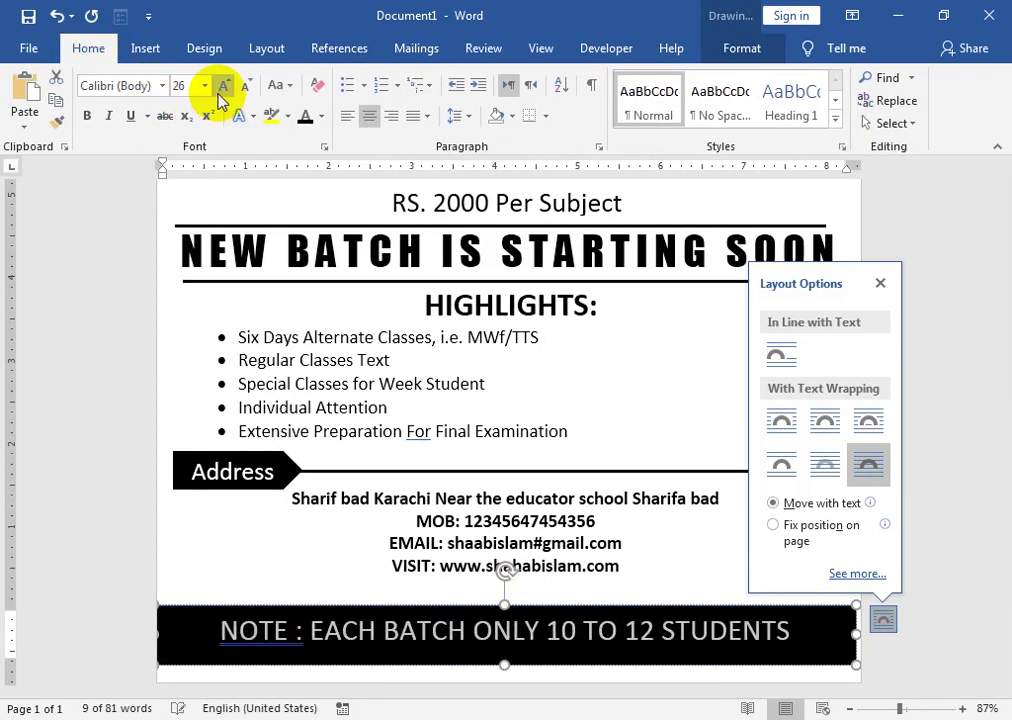
- Correct 'NOTE :' to 'NOTE:' using the spelling suggestion
right_click(266, 630)
click(262, 642)
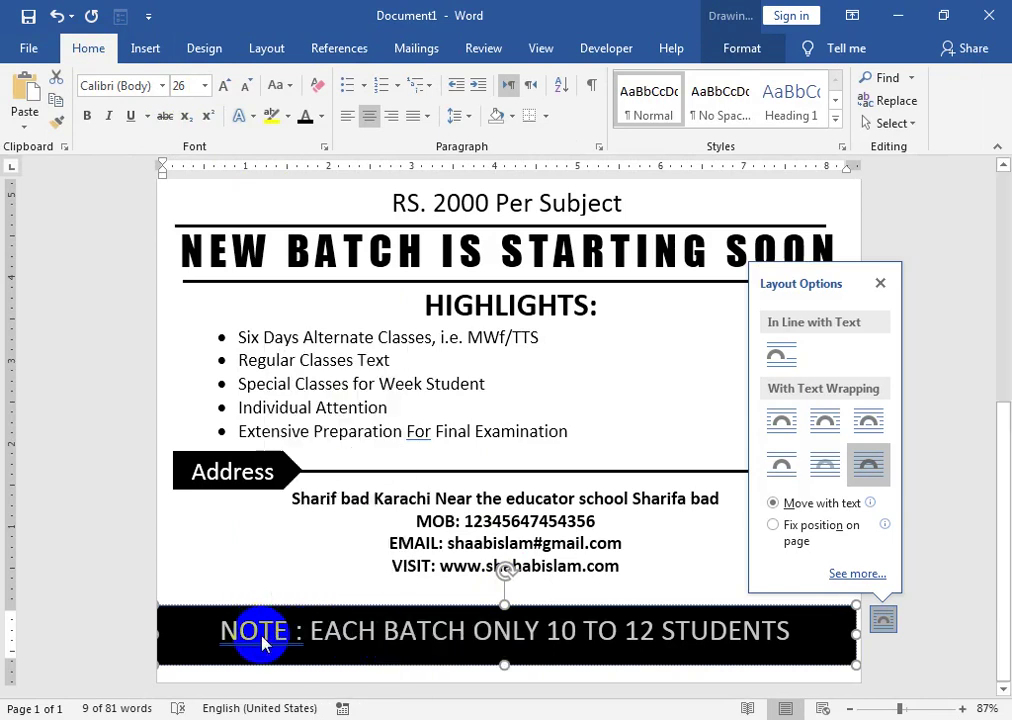
right_click(258, 633)
click(242, 350)
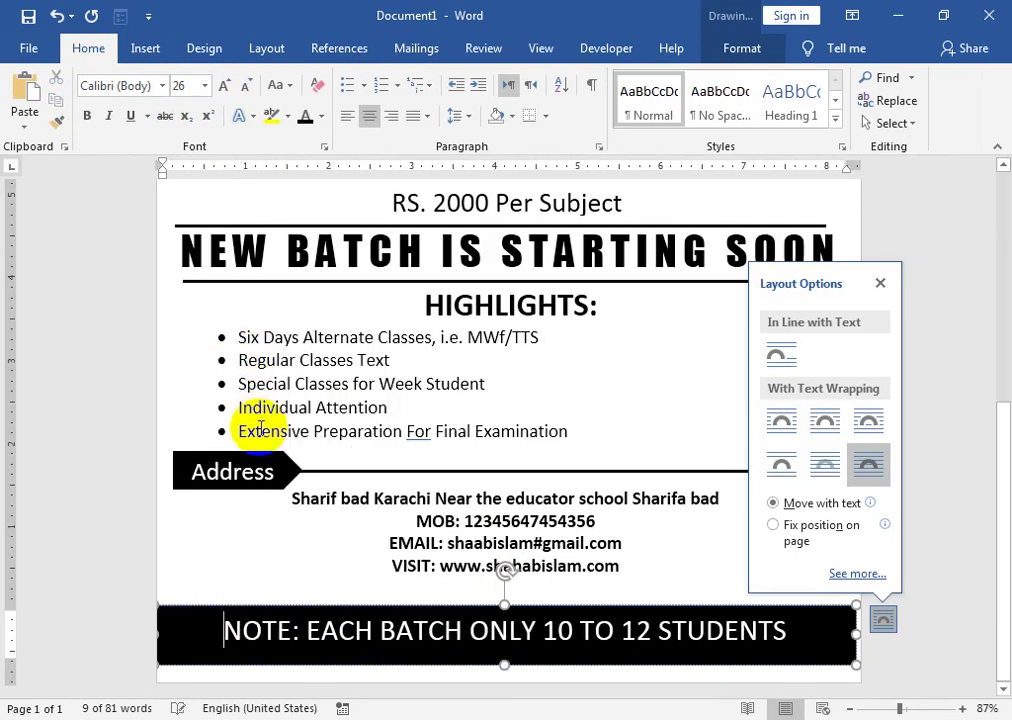
- Make all the note text in the bar bold
key(ctrl+a)
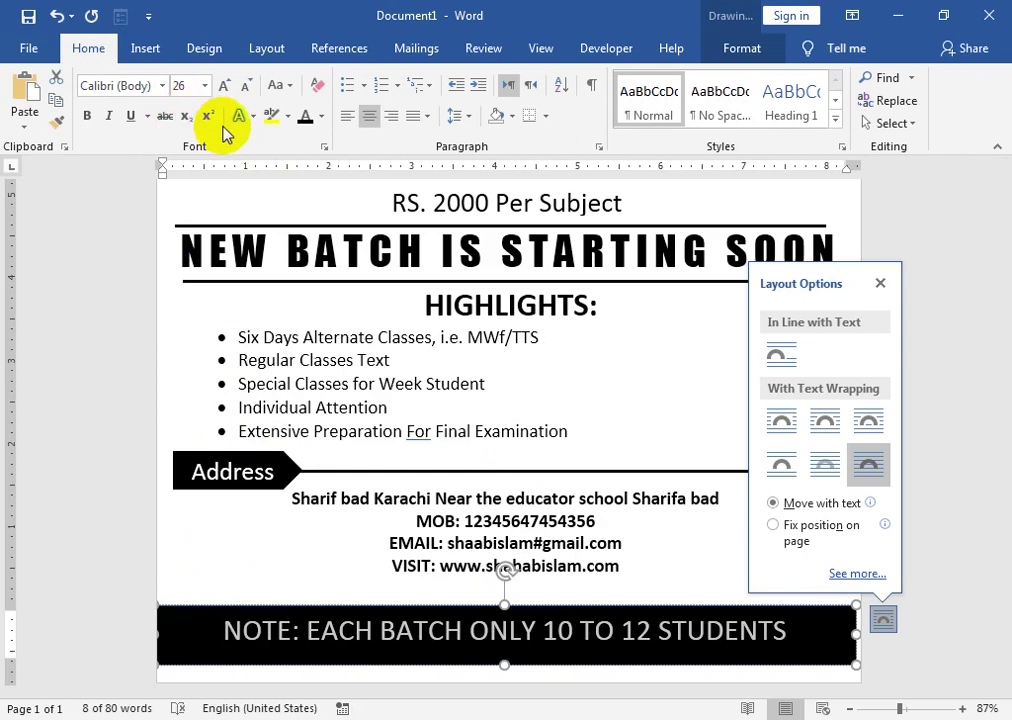
click(87, 116)
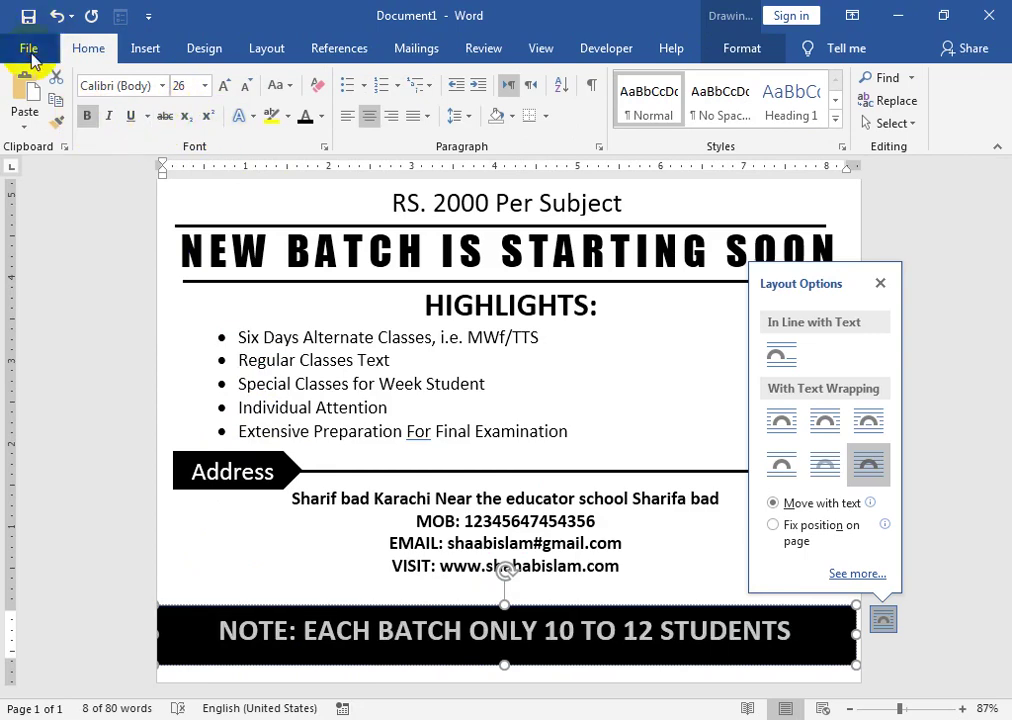
click(30, 50)
- Check the flyer in print preview and return to the document
click(74, 314)
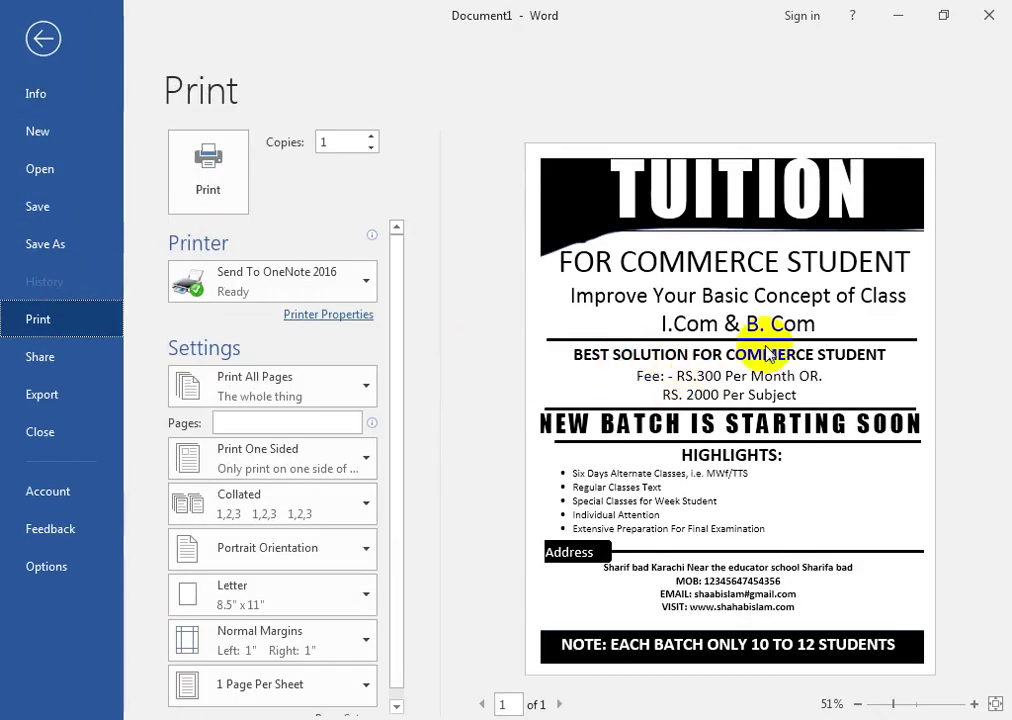
click(40, 39)
scroll(245, 298, up, 5)
- Delete the old black header shape behind the TUITION heading
click(221, 275)
double_click(237, 226)
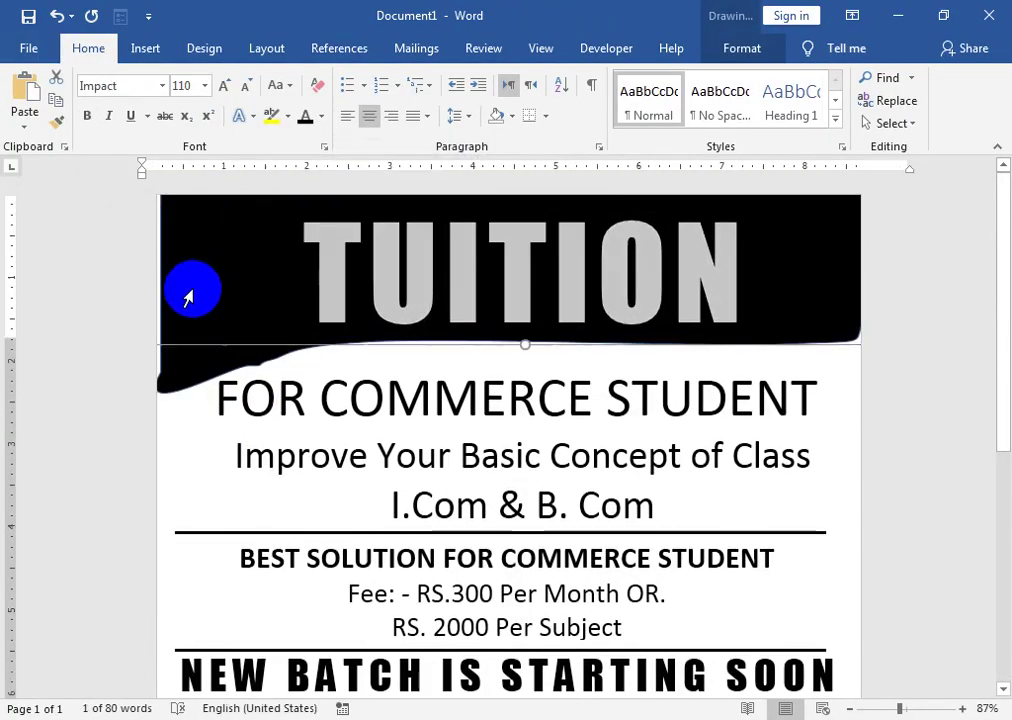
click(168, 364)
key(Delete)
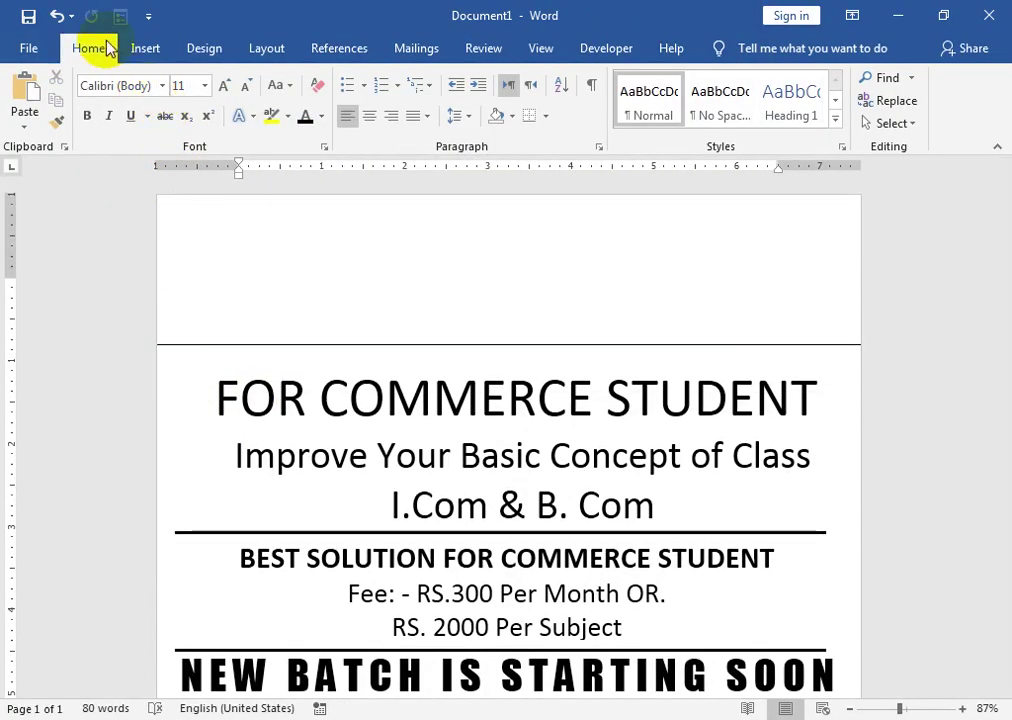
- Draw a solid black wave shape across the header and send it behind TUITION
click(145, 48)
click(157, 124)
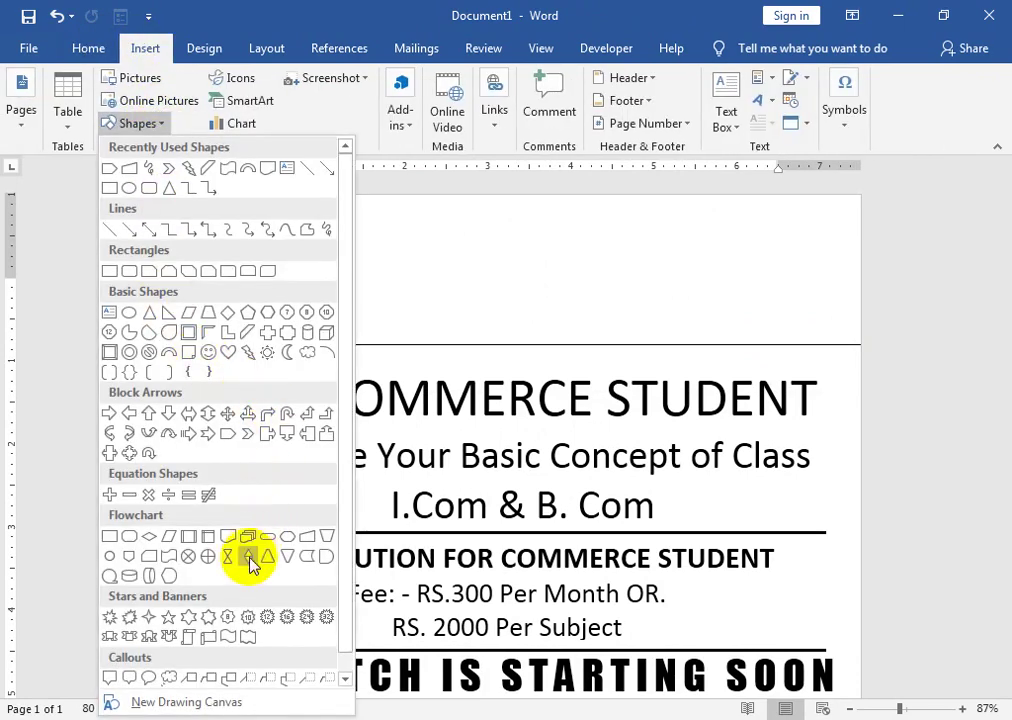
click(228, 538)
drag(157, 193, 860, 372)
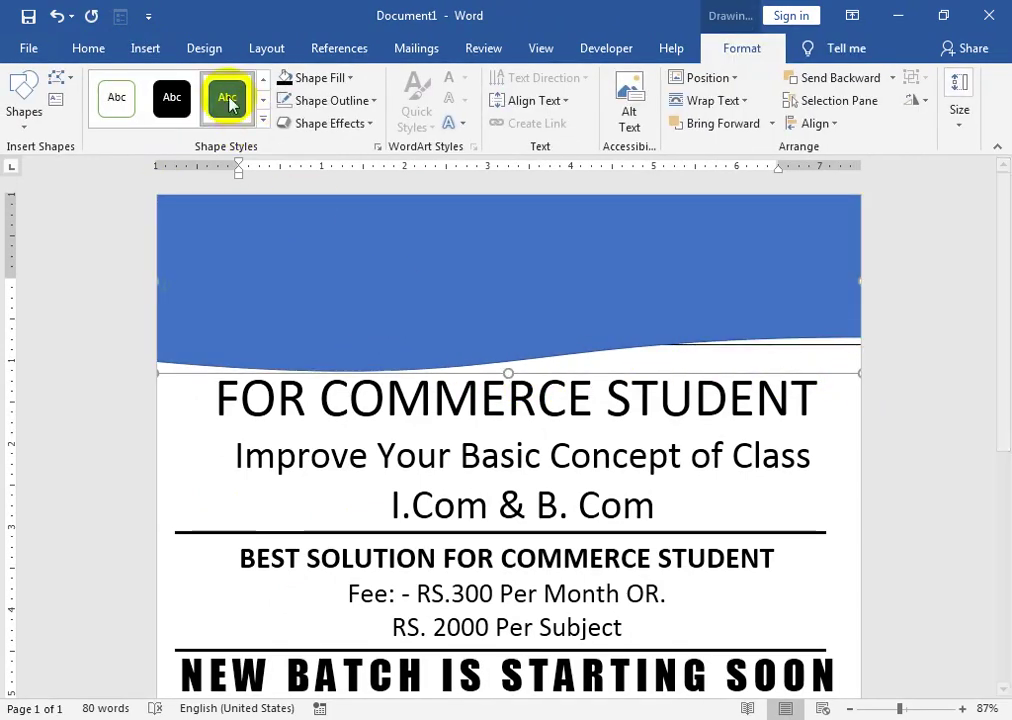
click(172, 97)
right_click(208, 361)
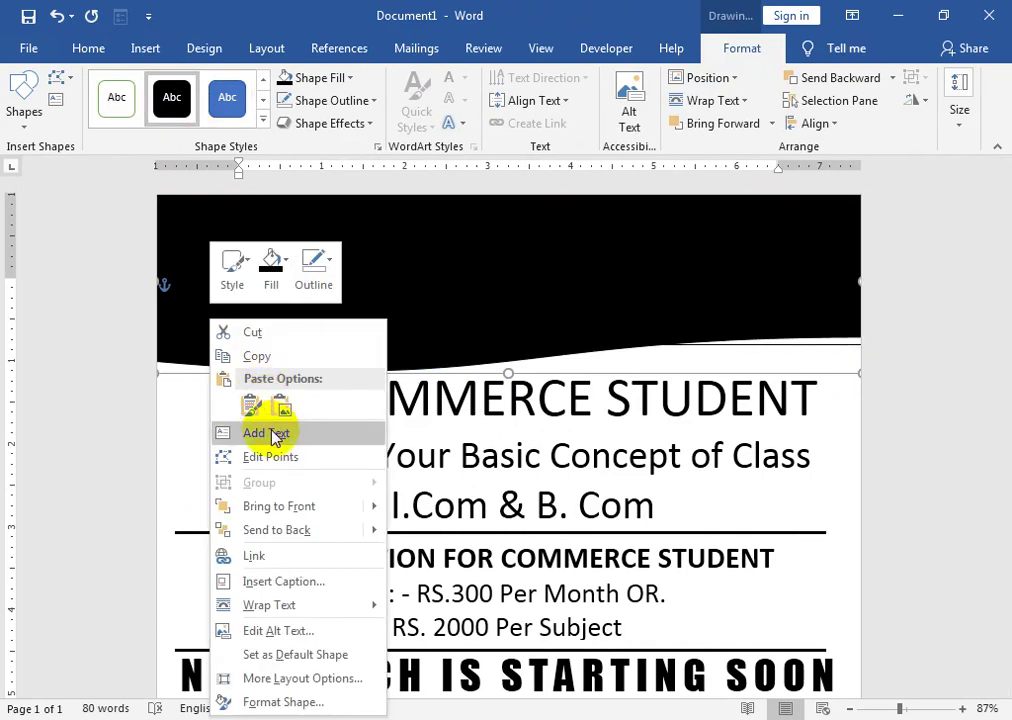
mouse_move(373, 535)
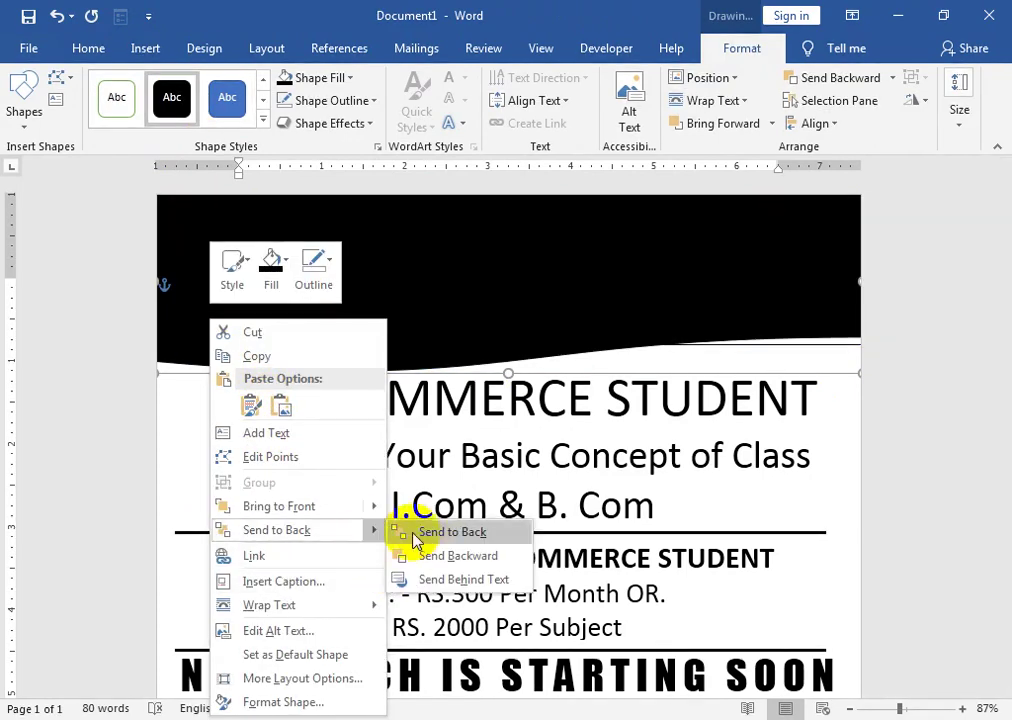
click(422, 531)
- Nudge the TUITION heading slightly left and up within the wave banner
click(486, 339)
click(316, 280)
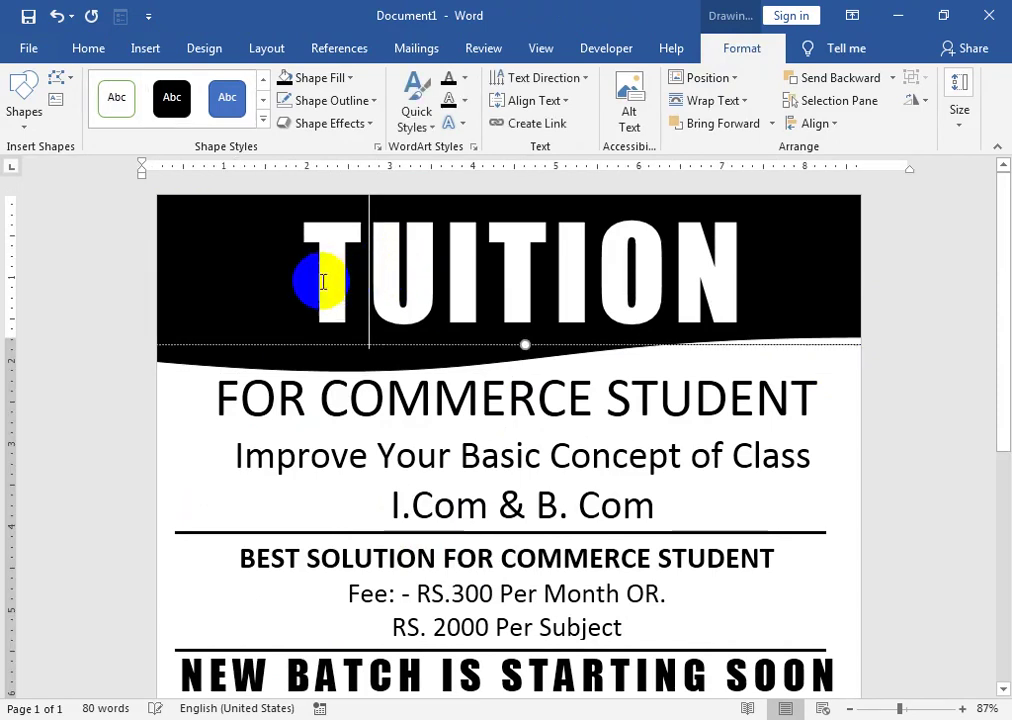
mouse_move(350, 340)
mouse_down()
mouse_move(361, 343)
mouse_move(337, 333)
mouse_up()
click(569, 463)
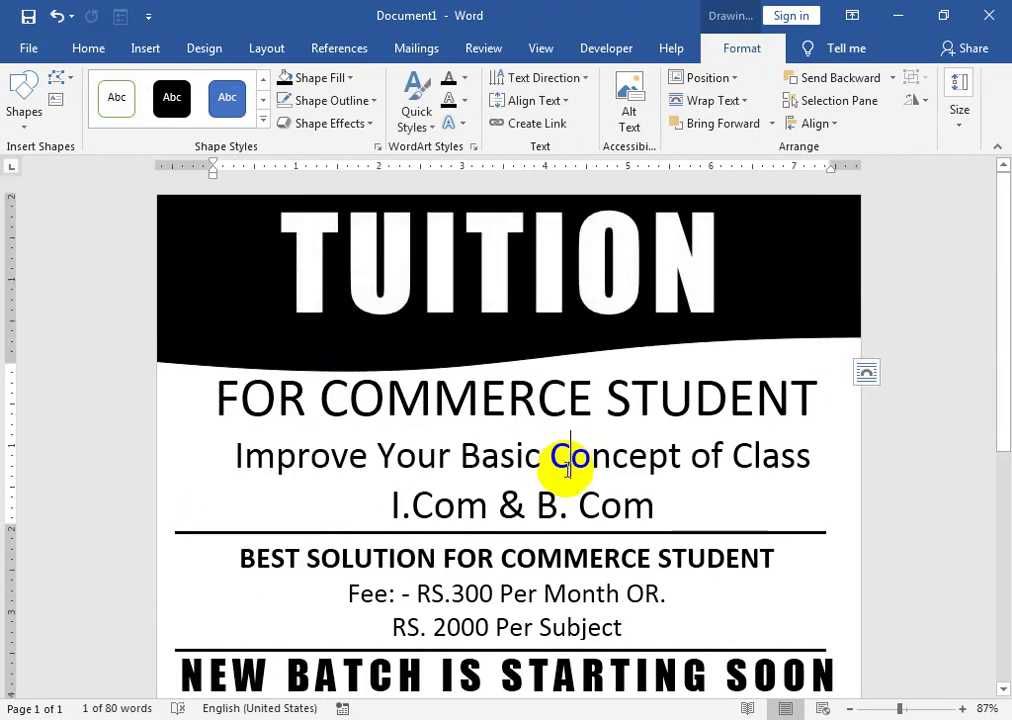
- Preview the flyer in print view, then go back to editing
click(24, 45)
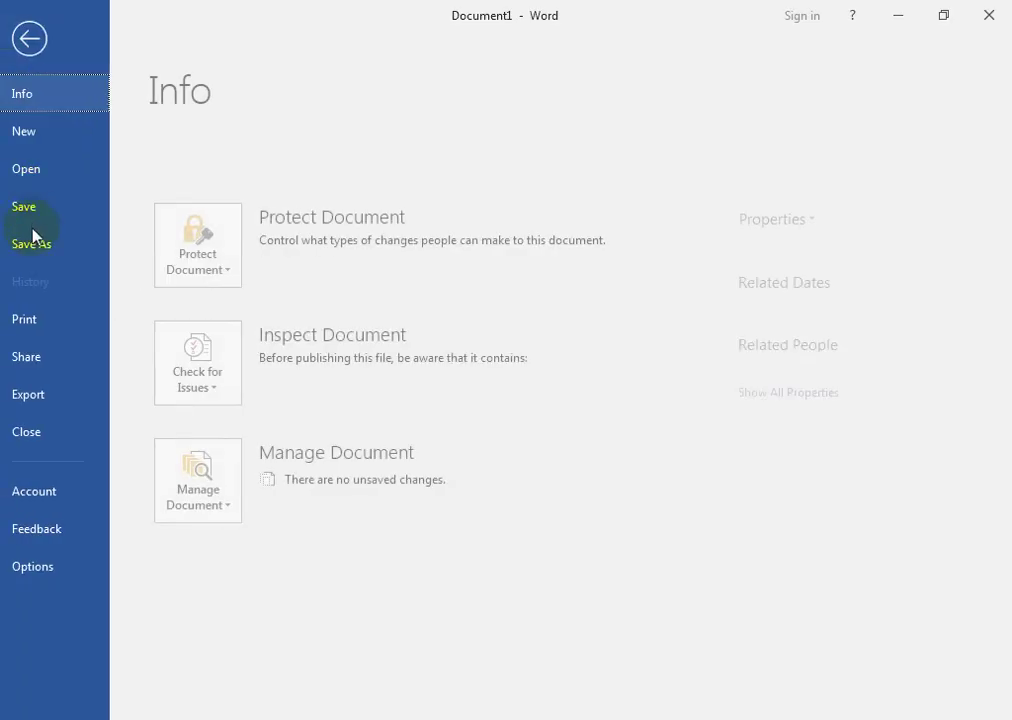
click(37, 314)
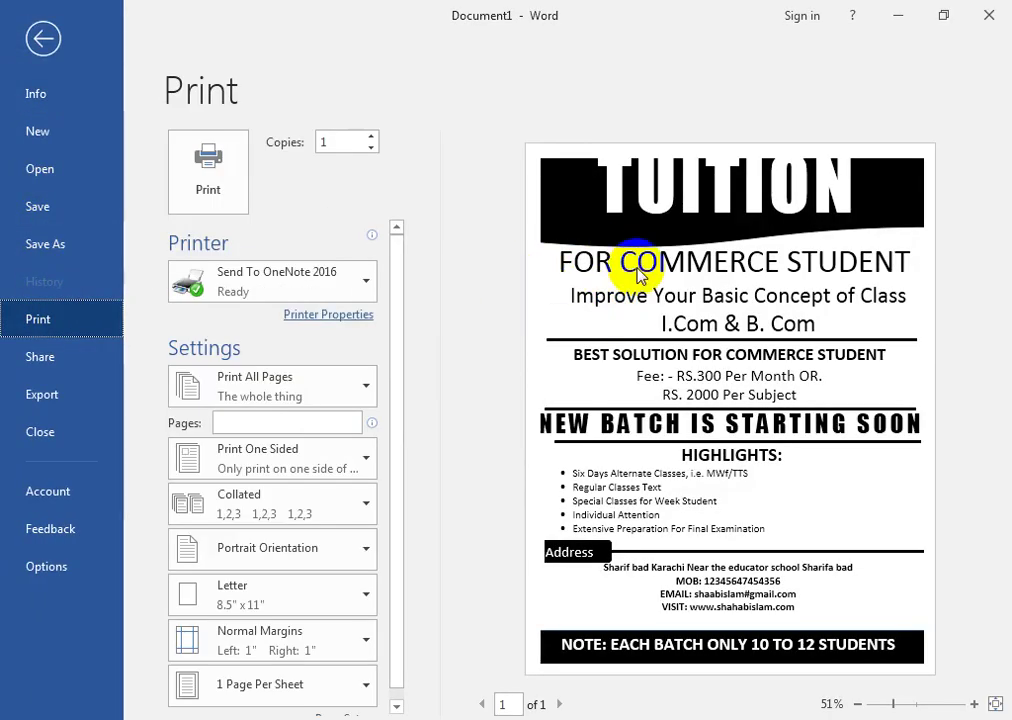
click(43, 39)
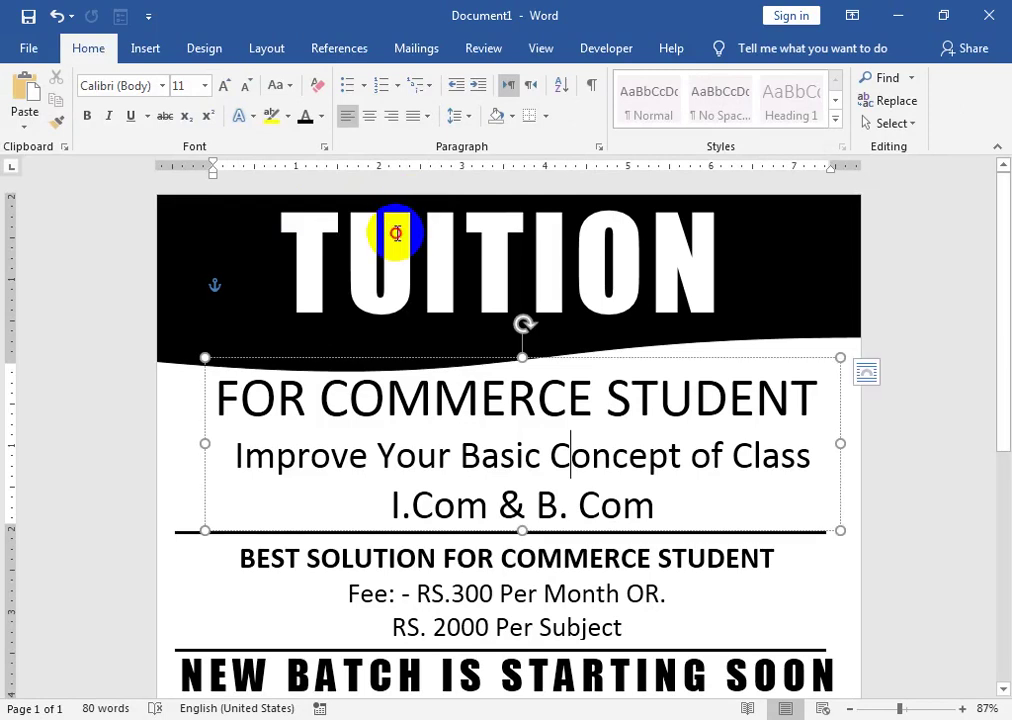
- Move the TUITION heading a little lower inside the black header
click(361, 221)
drag(390, 338, 386, 352)
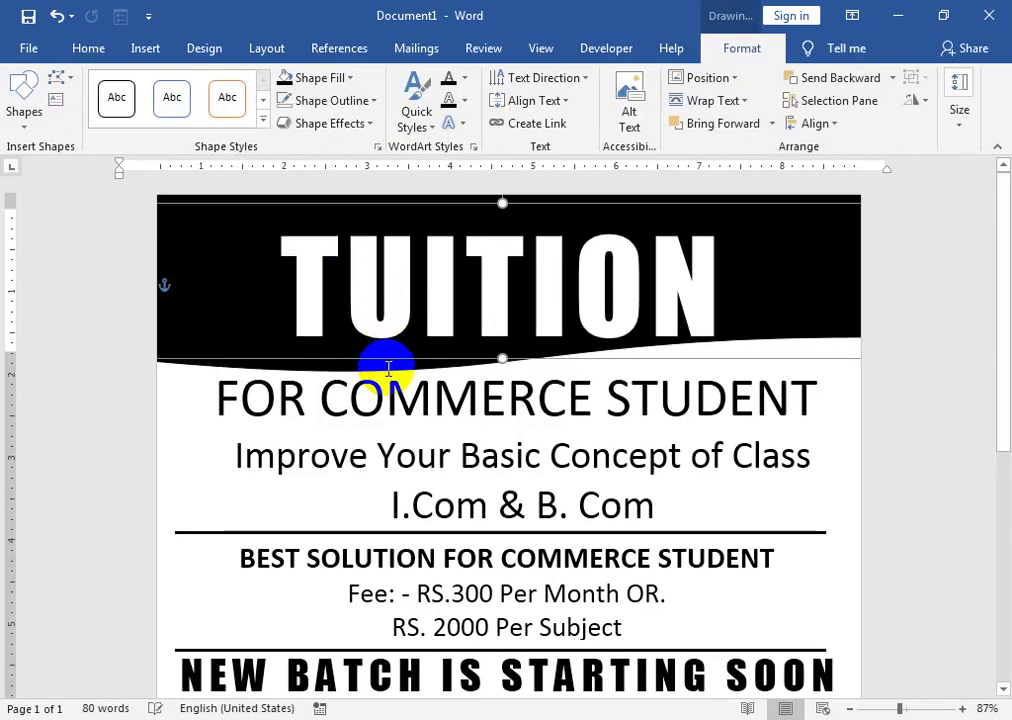
click(387, 367)
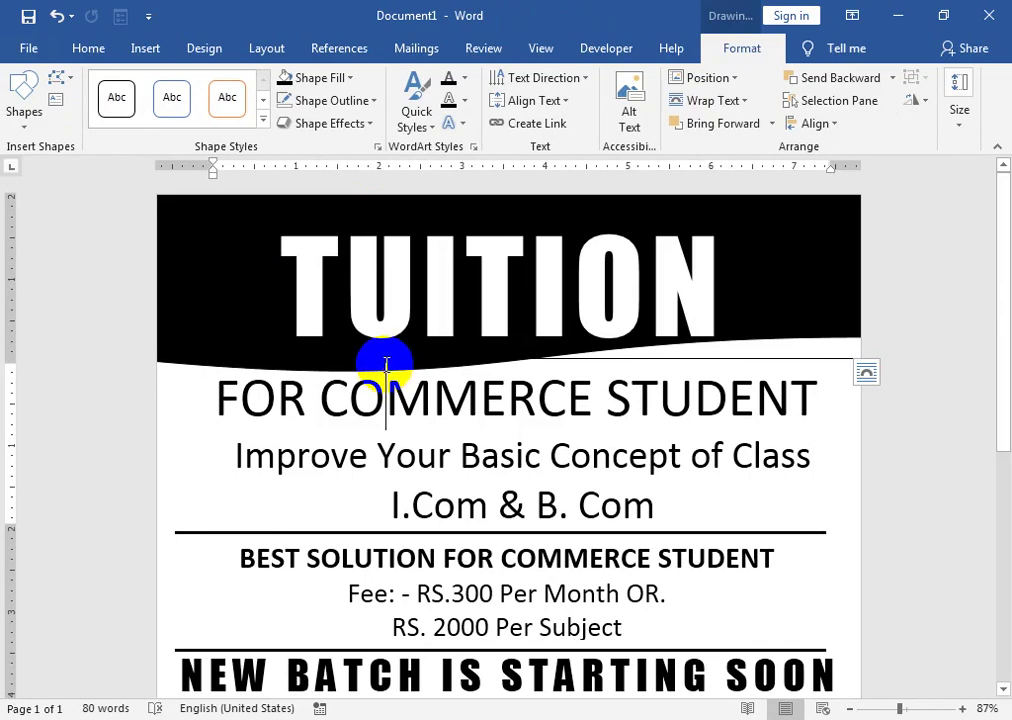
- Recheck the print preview, then select the FOR COMMERCE STUDENT subtitle box
click(27, 52)
click(30, 316)
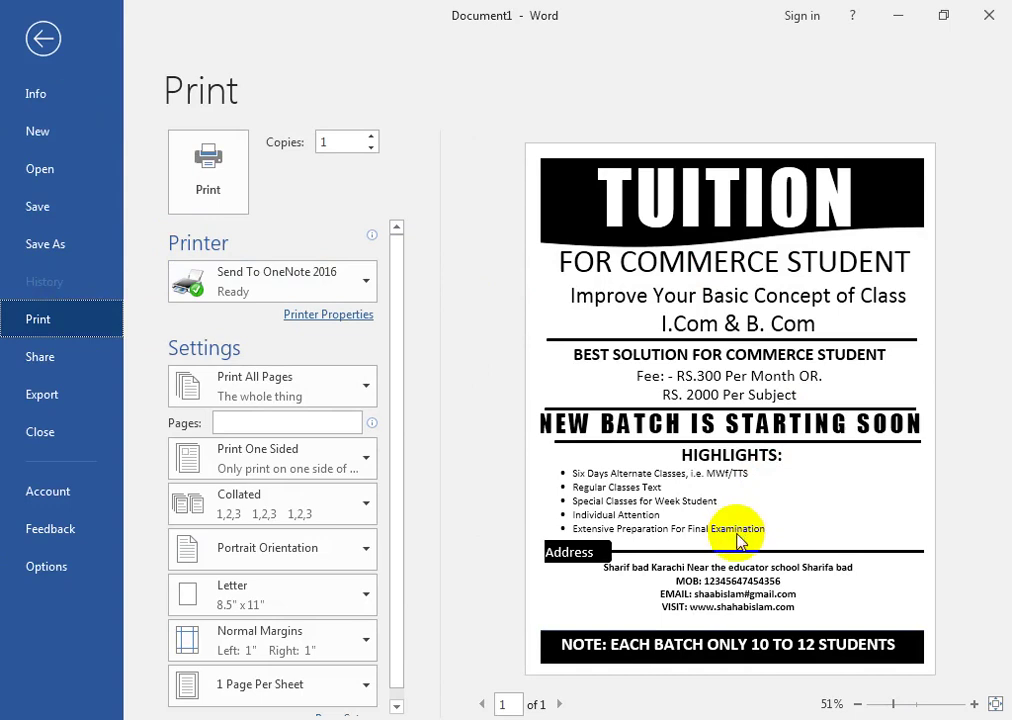
click(666, 226)
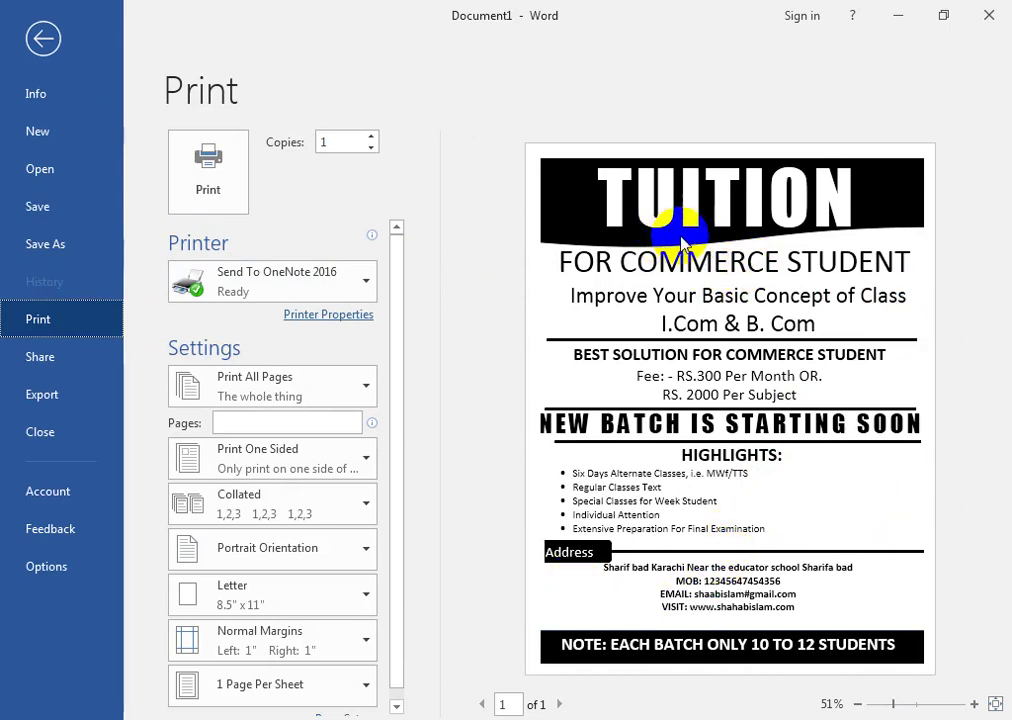
click(34, 34)
click(408, 388)
click(282, 366)
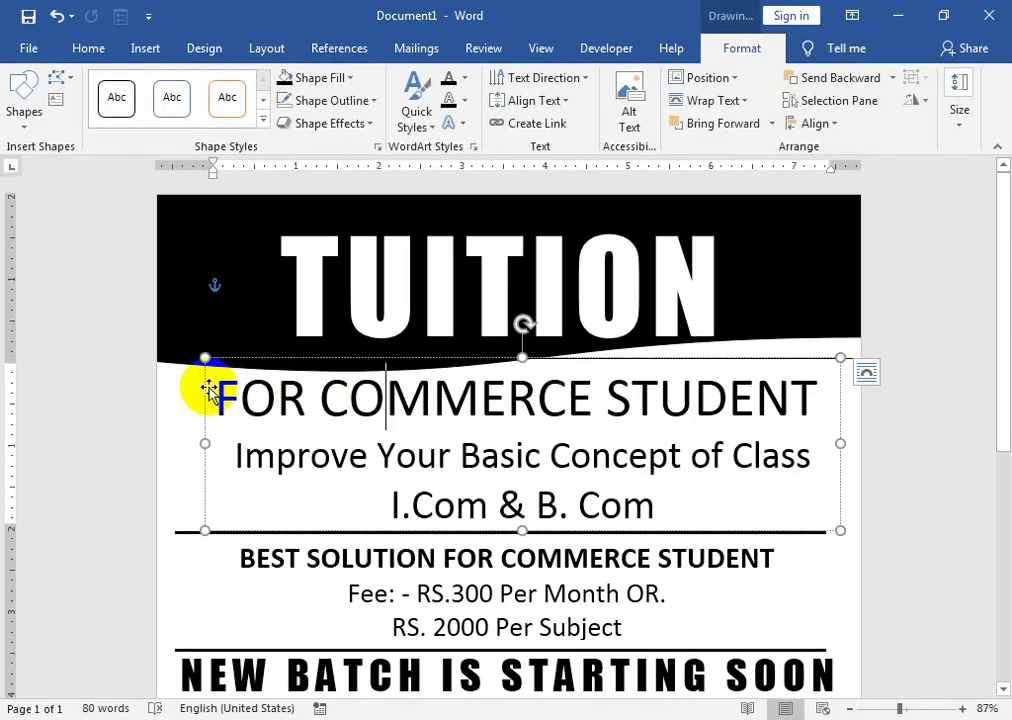
- Shrink FOR COMMERCE STUDENT to 36 pt and the Improve line to 28 pt
click(88, 48)
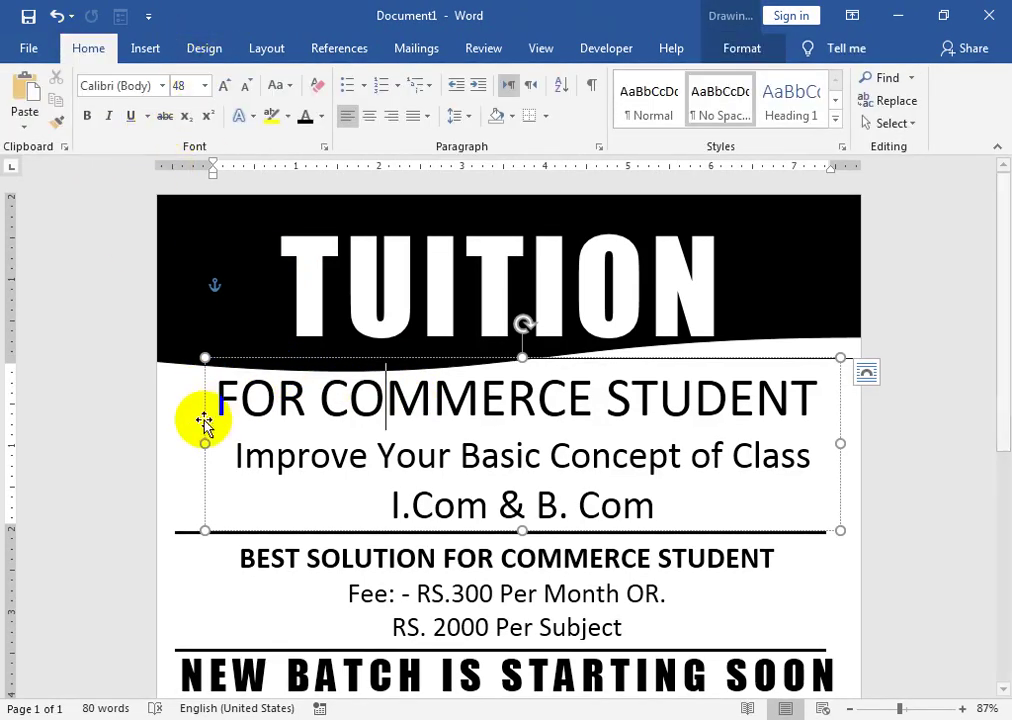
drag(215, 397, 722, 400)
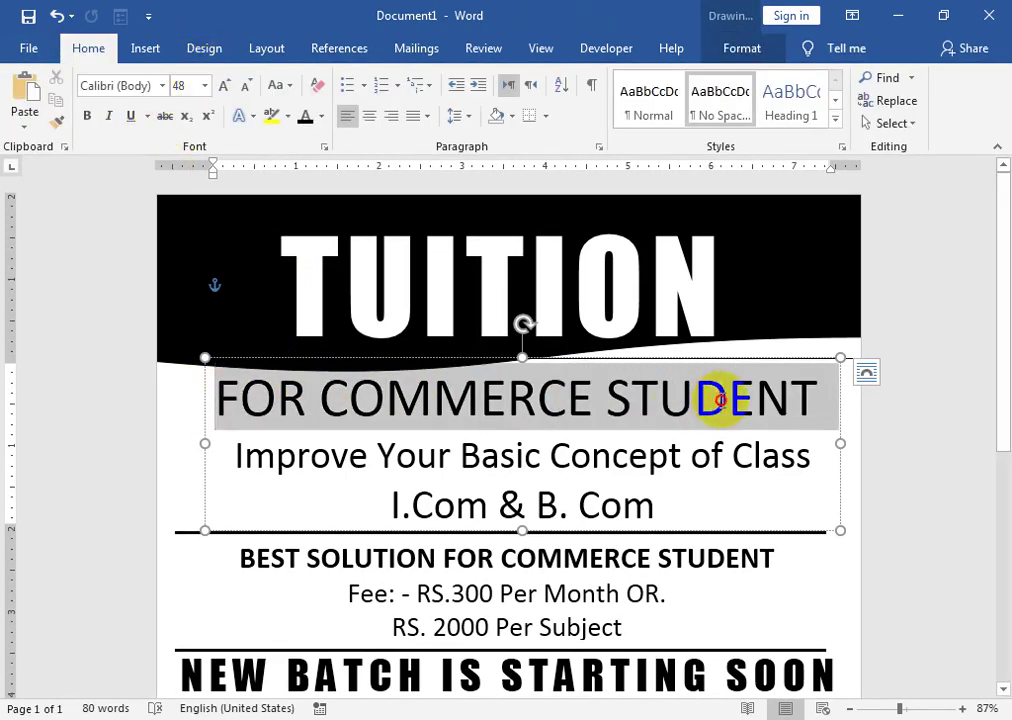
click(245, 86)
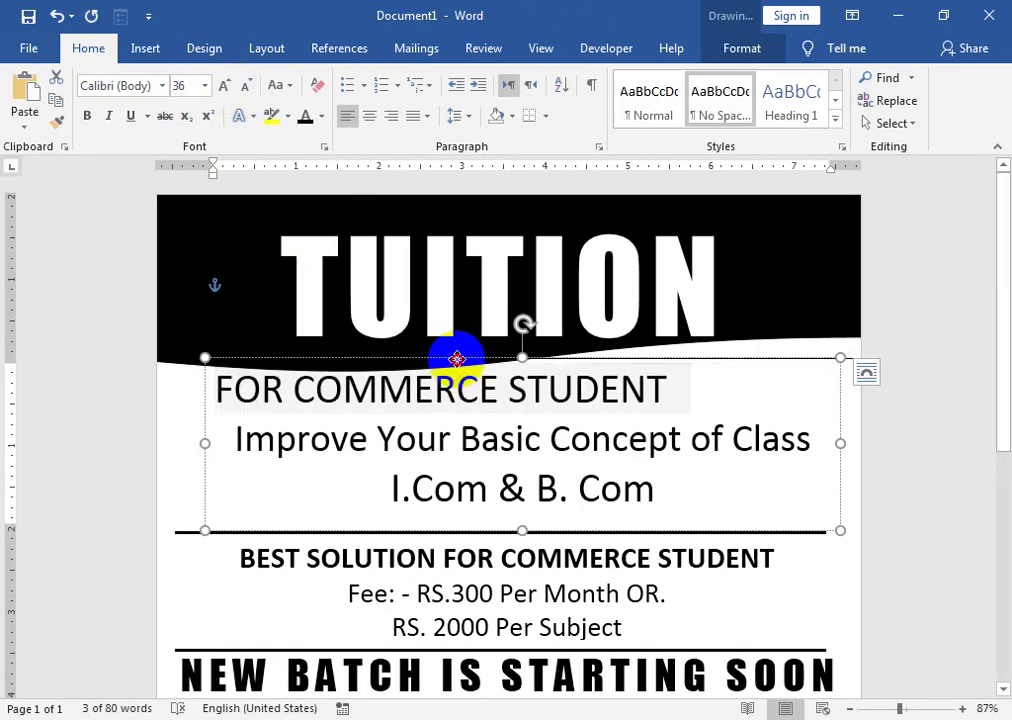
drag(452, 357, 452, 372)
drag(233, 455, 805, 460)
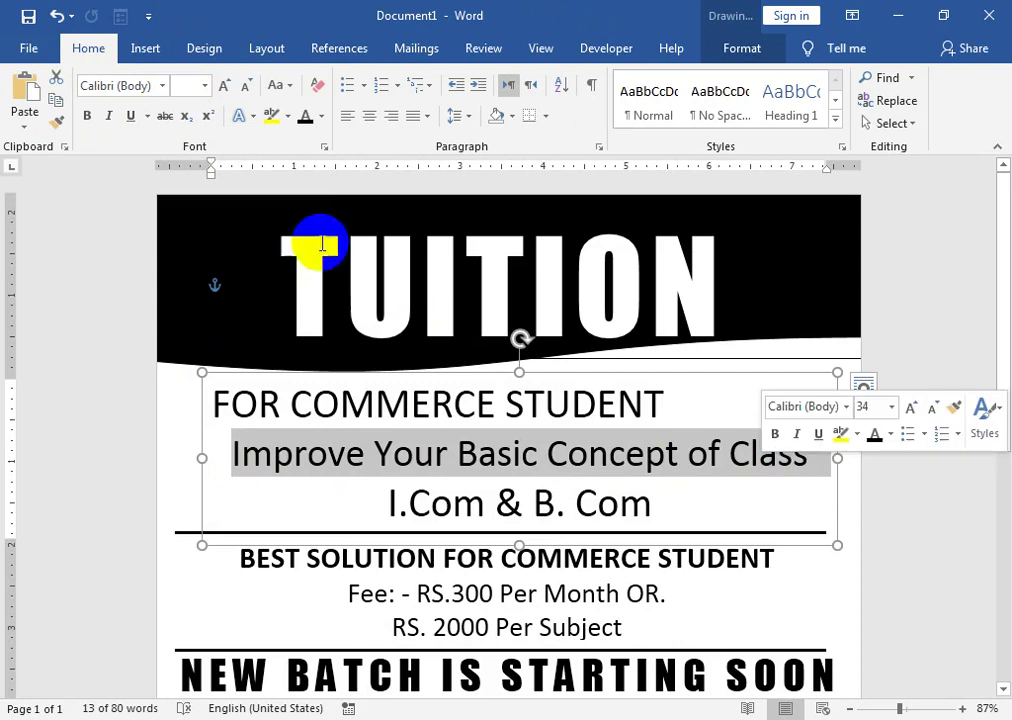
click(243, 95)
- Center the FOR COMMERCE STUDENT line and widen the subtitle box to the left
click(290, 405)
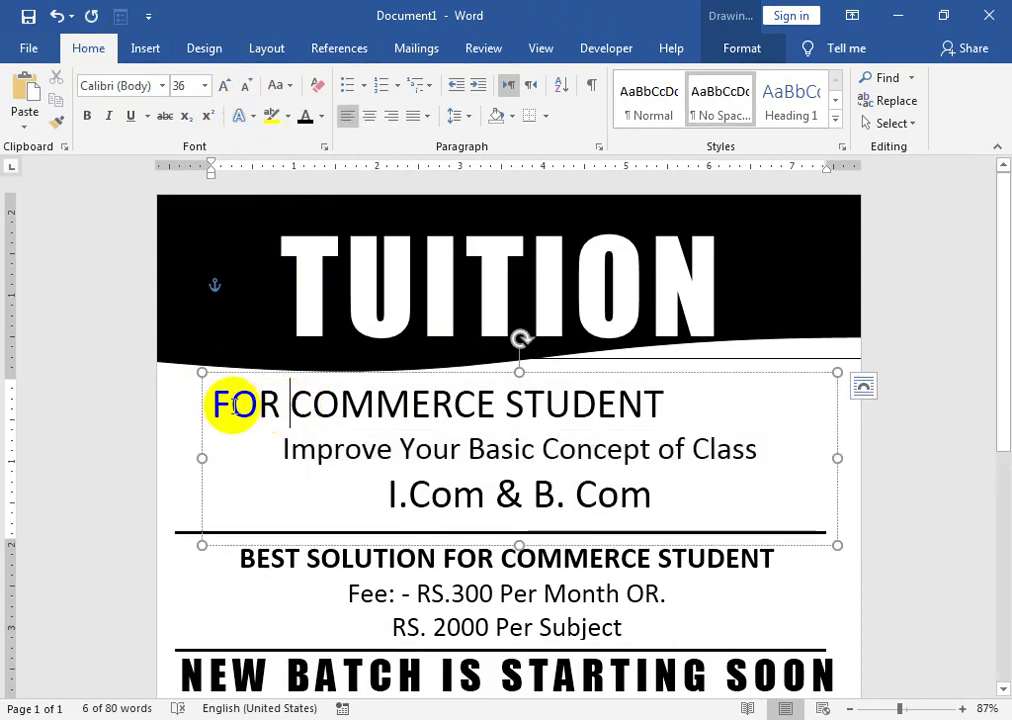
mouse_move(217, 398)
mouse_down()
mouse_move(264, 402)
mouse_move(218, 398)
mouse_up()
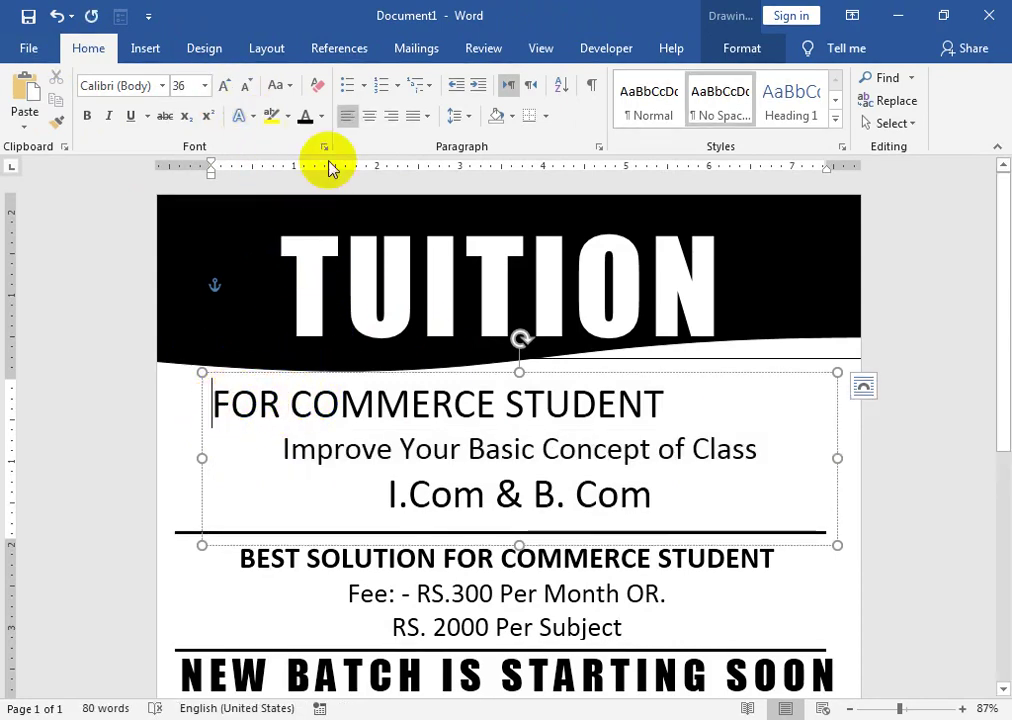
click(370, 118)
click(341, 445)
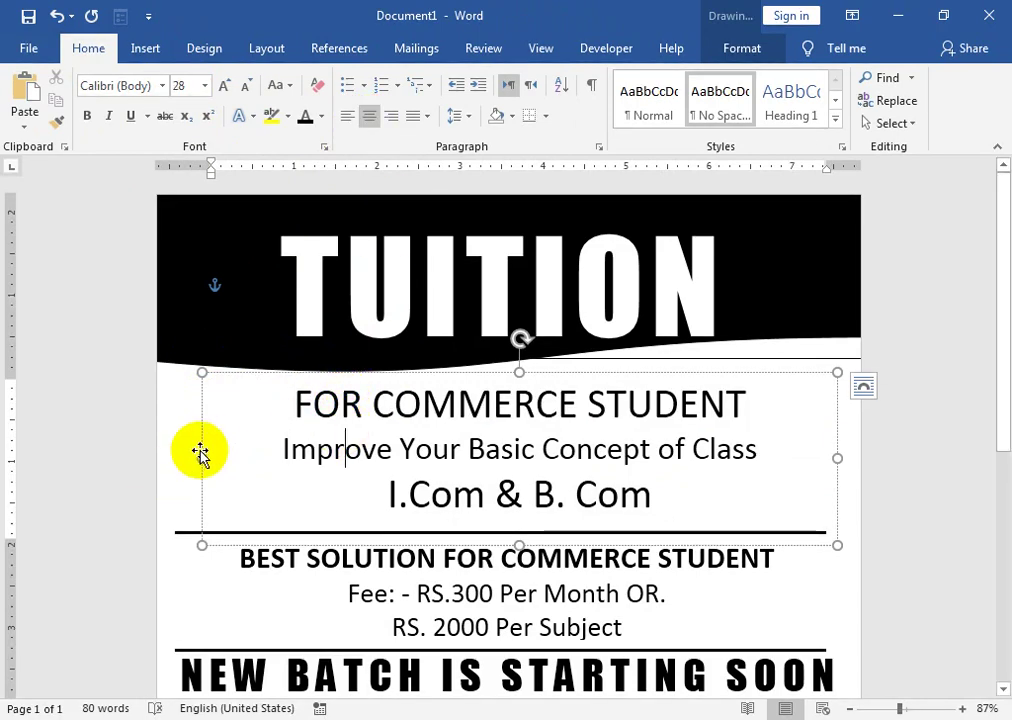
drag(203, 457, 163, 463)
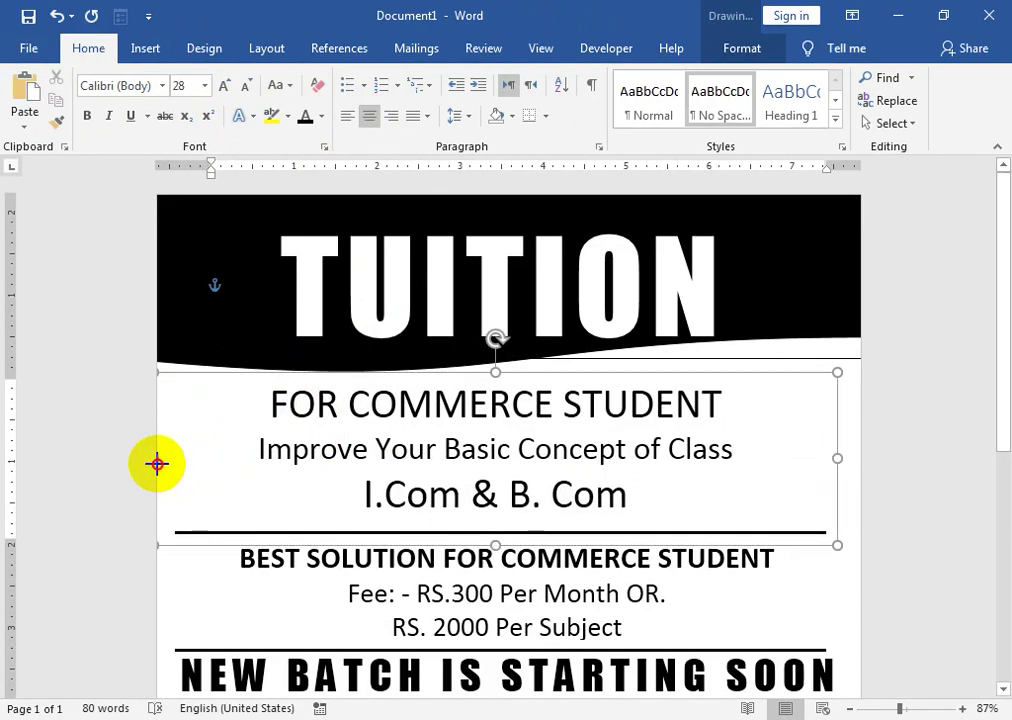
click(355, 558)
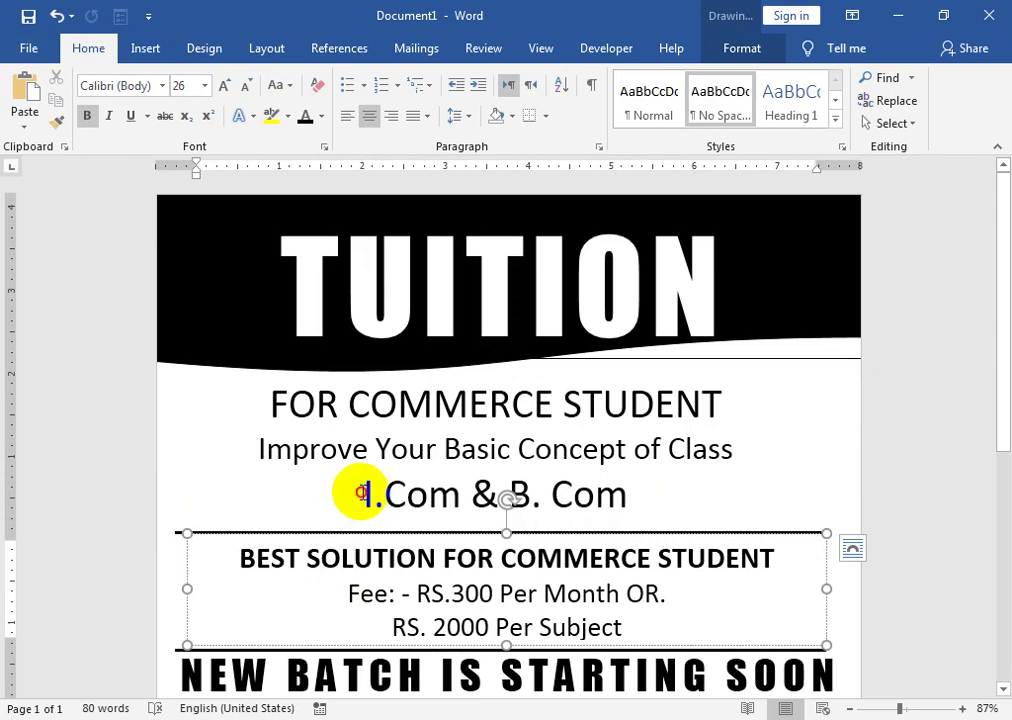
- Shrink the I.Com & B. Com line to 26 pt and move the subtitle box slightly down
drag(366, 493, 605, 492)
click(243, 88)
click(243, 88)
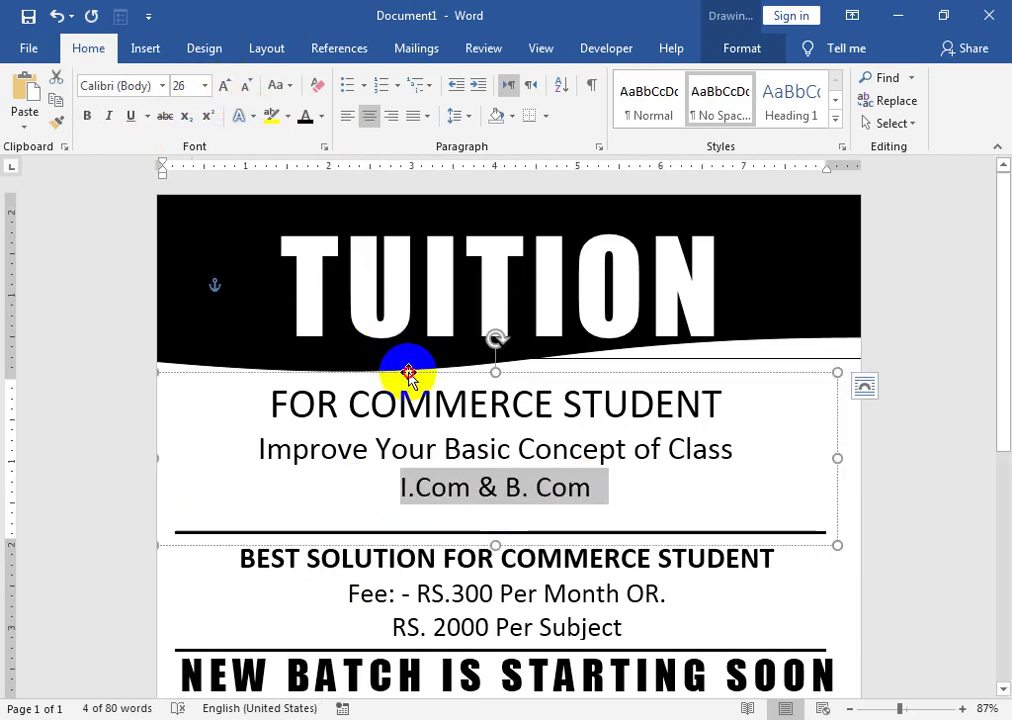
drag(409, 374, 407, 384)
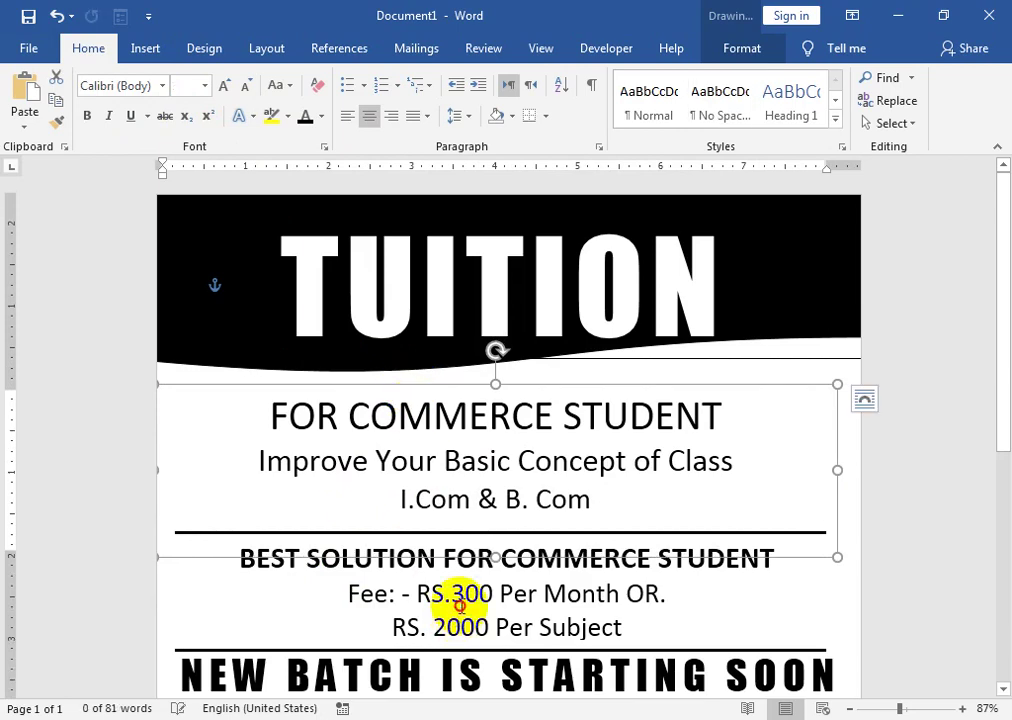
click(459, 605)
scroll(346, 407, down, 2)
- Preview the complete flyer and review the printer list, leaving Send To OneNote 2016 selected
click(28, 48)
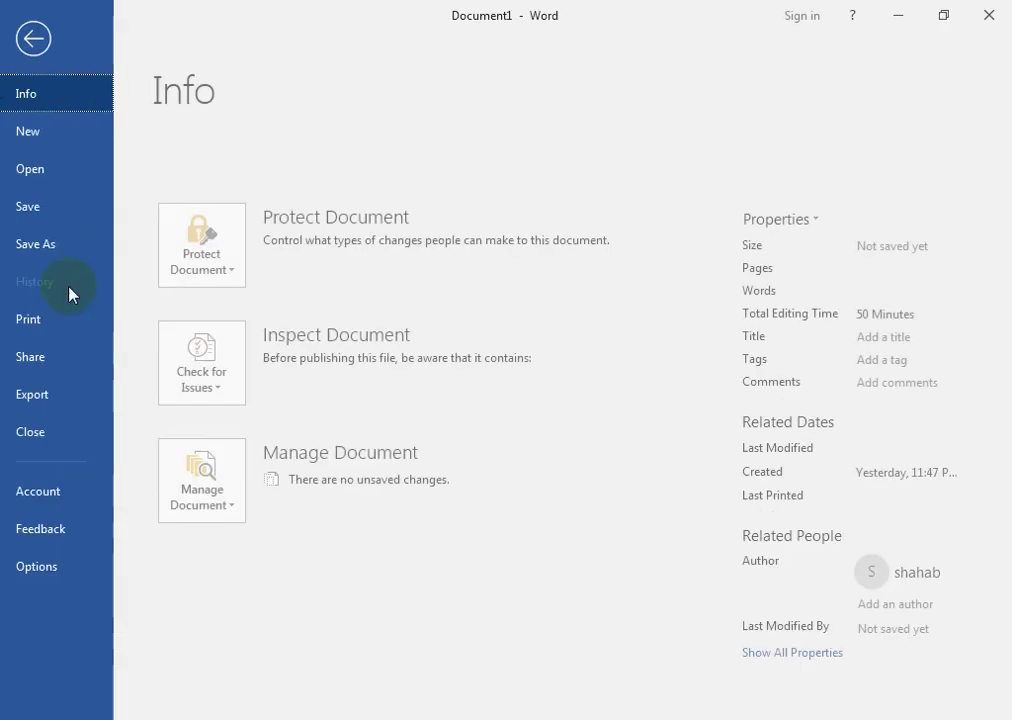
click(48, 318)
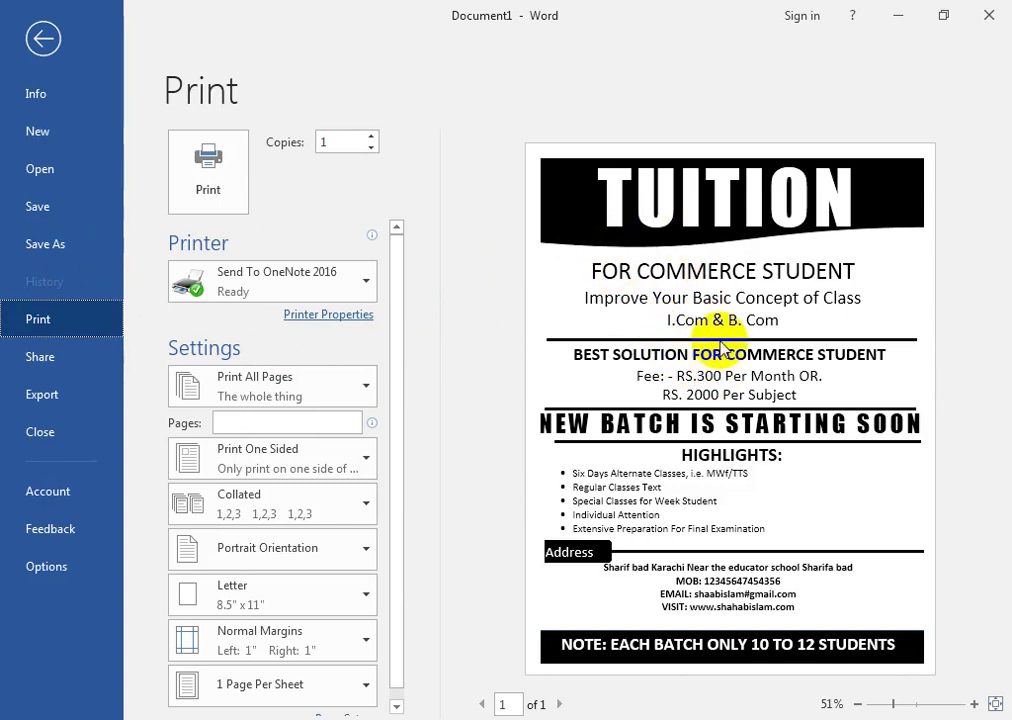
mouse_move(682, 219)
mouse_down()
mouse_move(551, 163)
mouse_move(660, 205)
mouse_move(635, 220)
mouse_up()
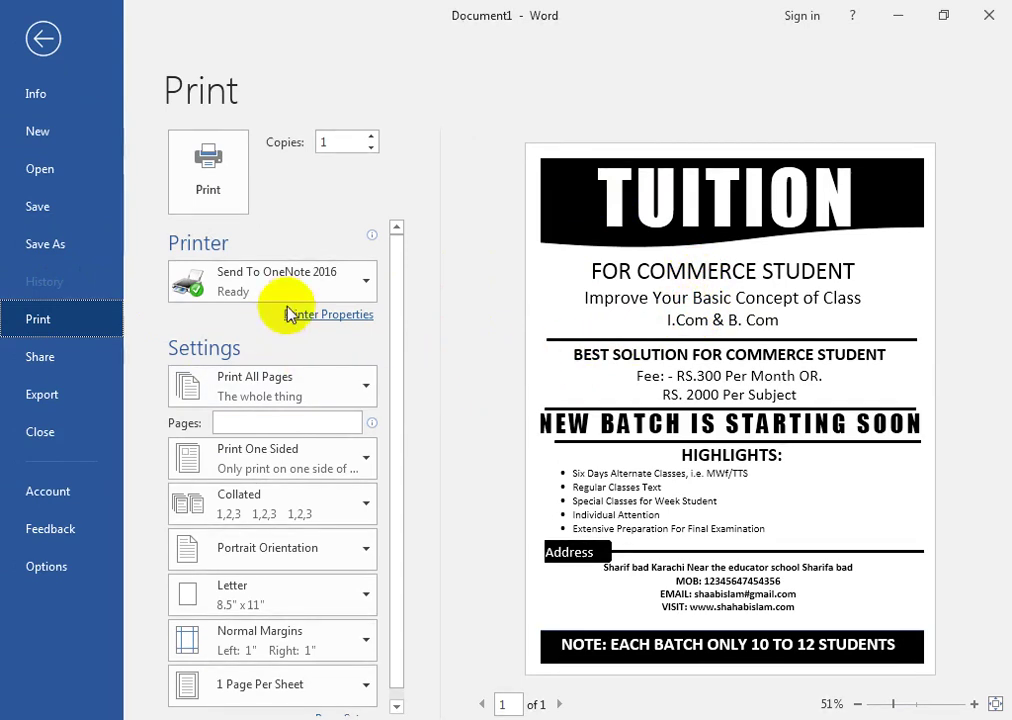
click(340, 288)
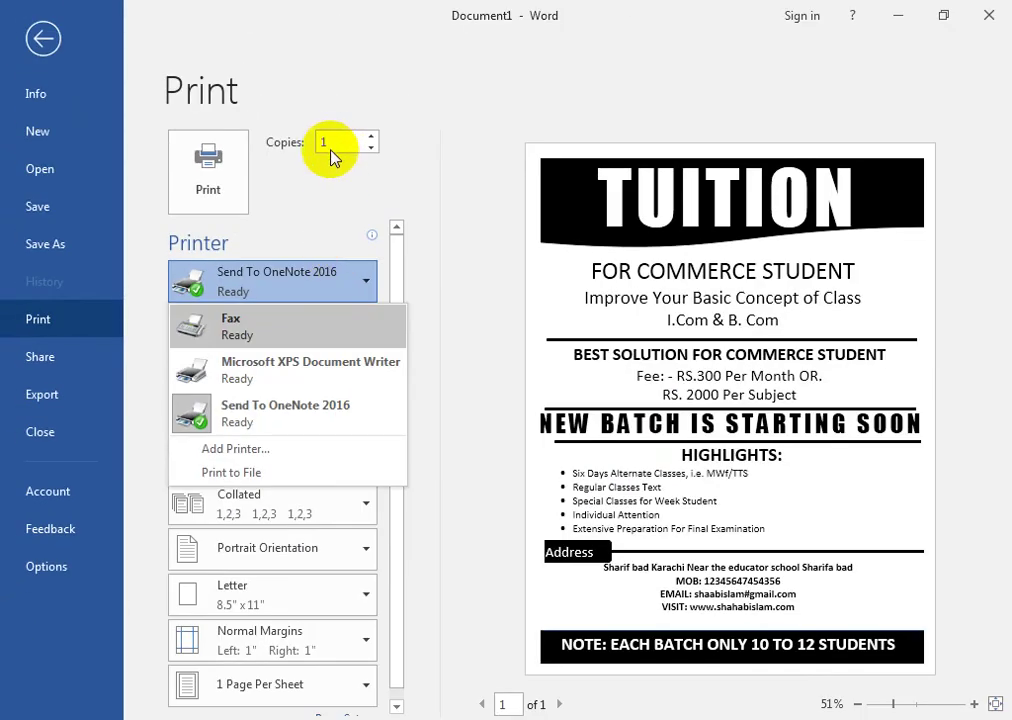
click(412, 221)
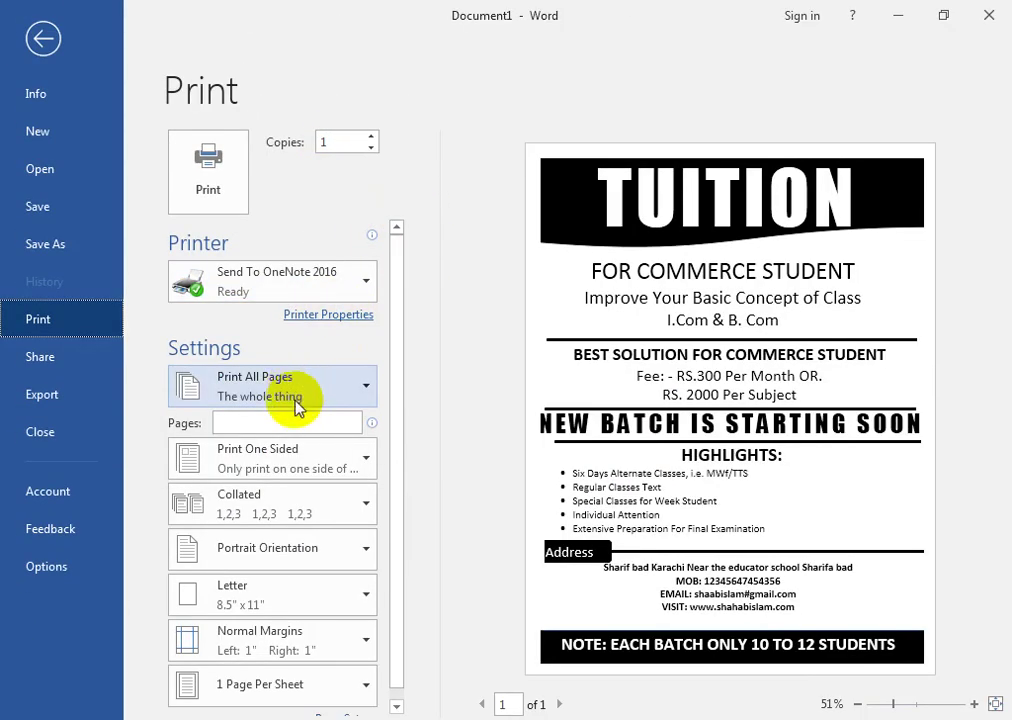